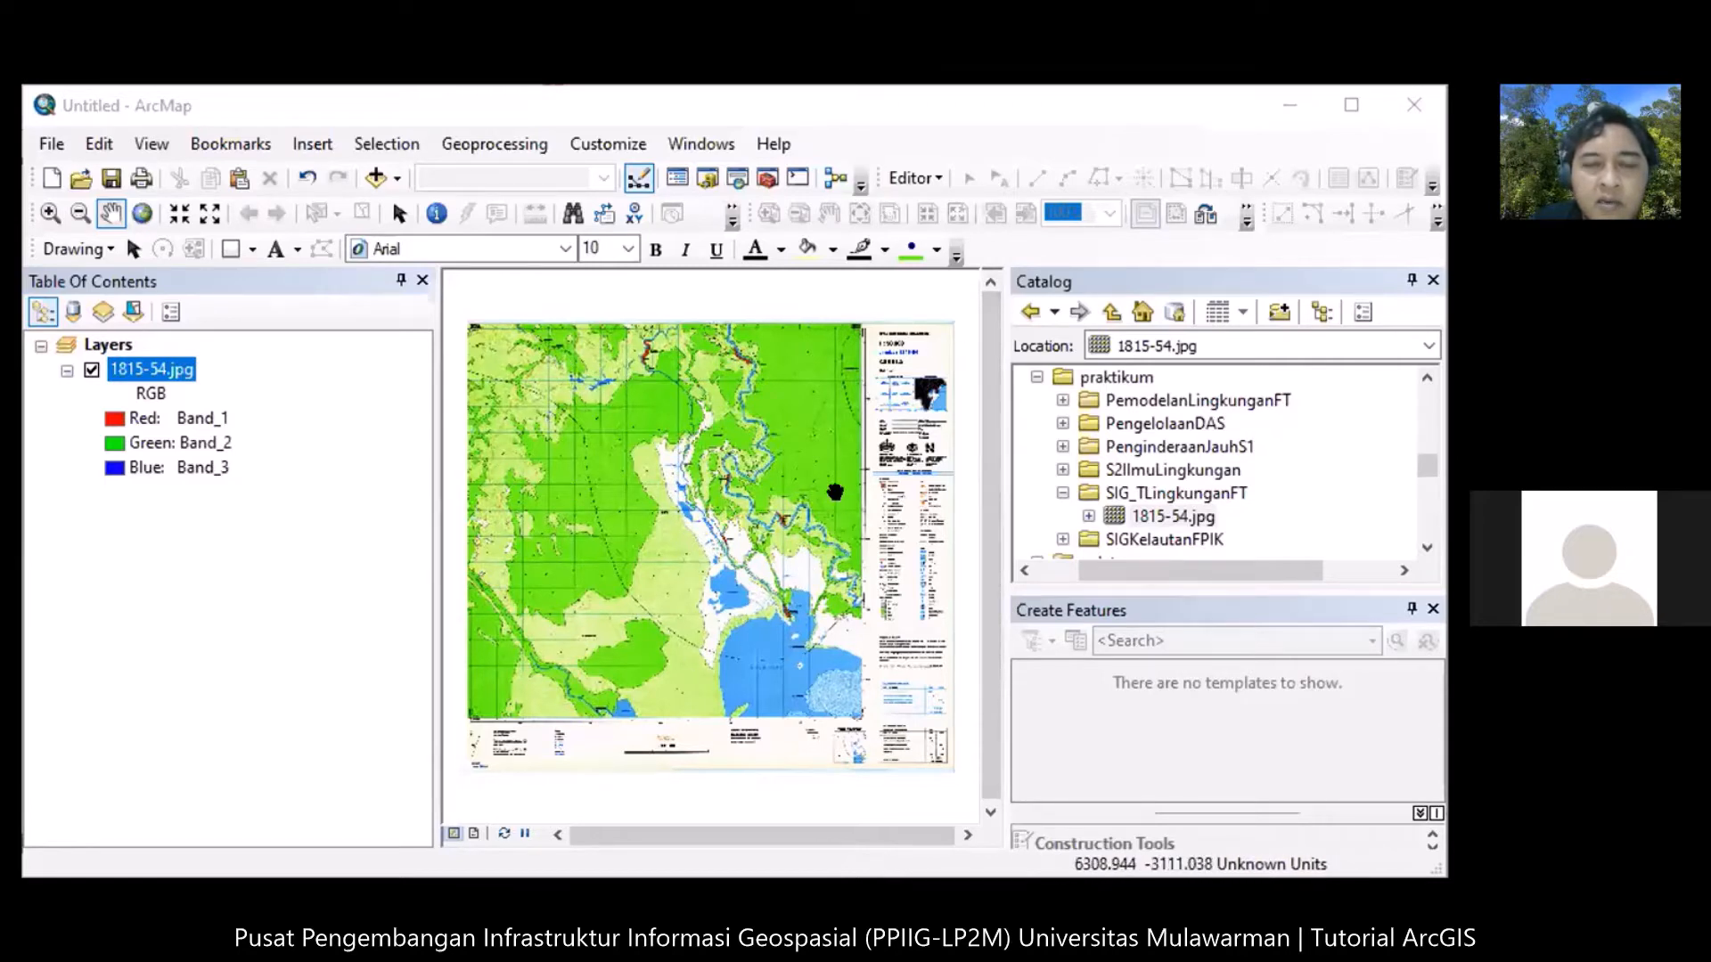
Show the Georeferencing toolbar, maximize the application window and display the whole 1815-54.jpg map at full extent.
{"action": "right_click", "coordinate": [880, 138]}
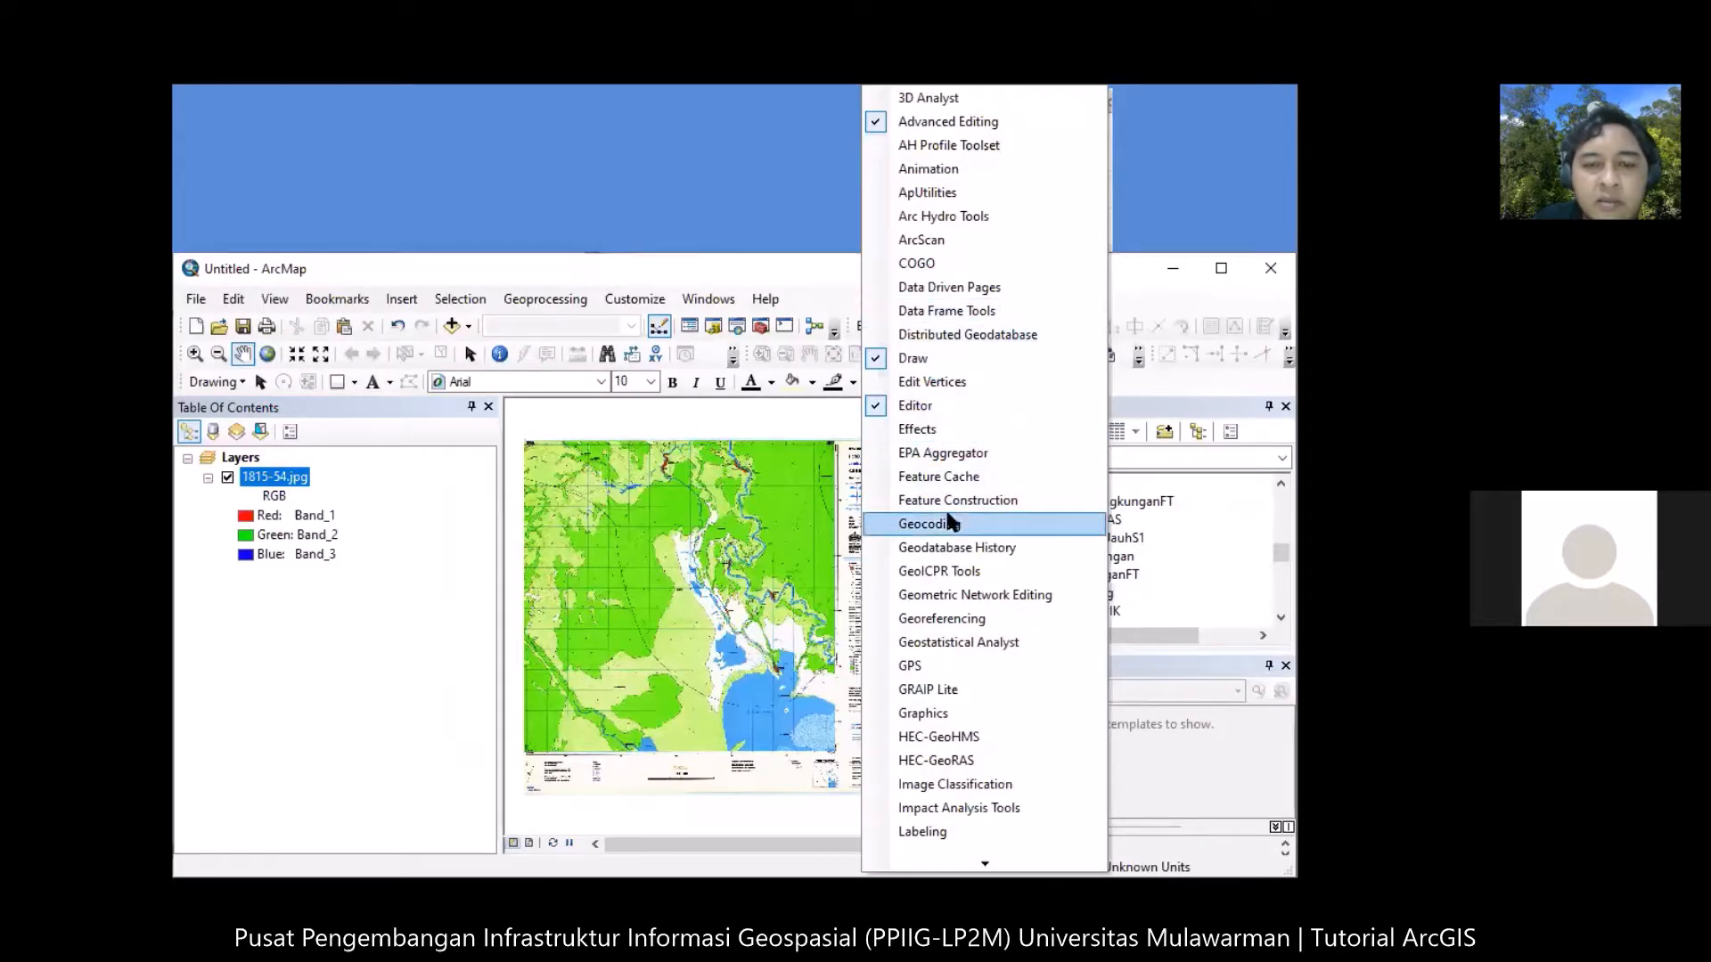
{"action": "left_click", "coordinate": [940, 618]}
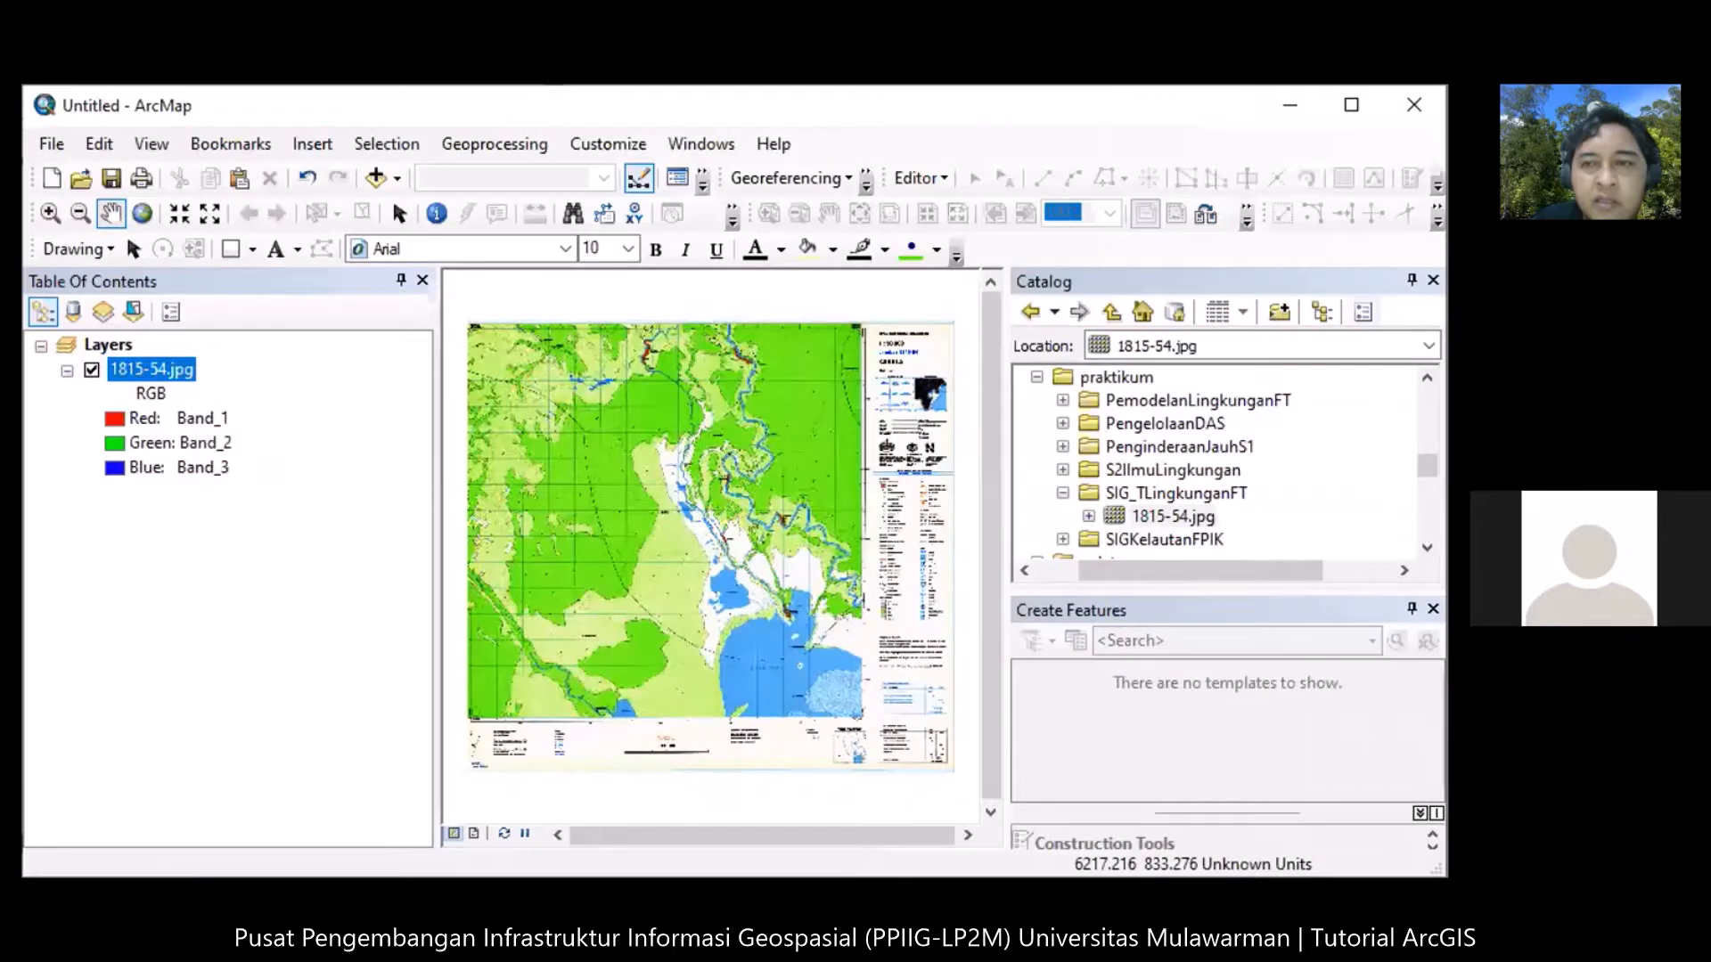
{"action": "left_click", "coordinate": [1361, 110]}
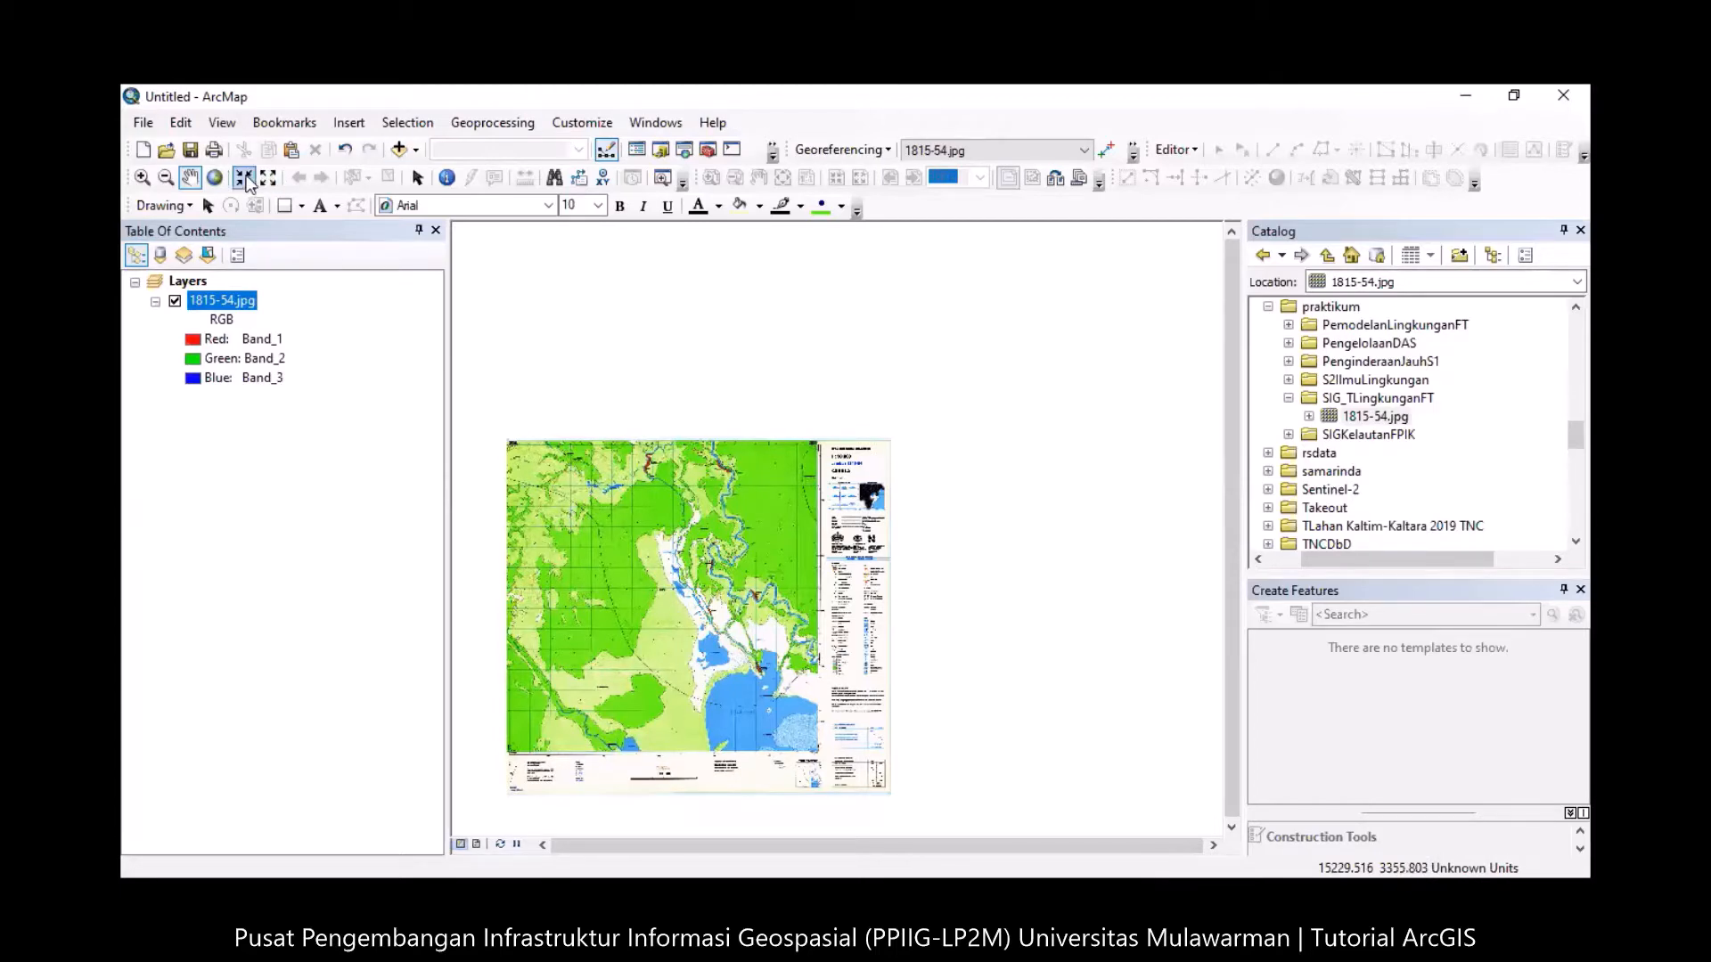
{"action": "left_click", "coordinate": [212, 177]}
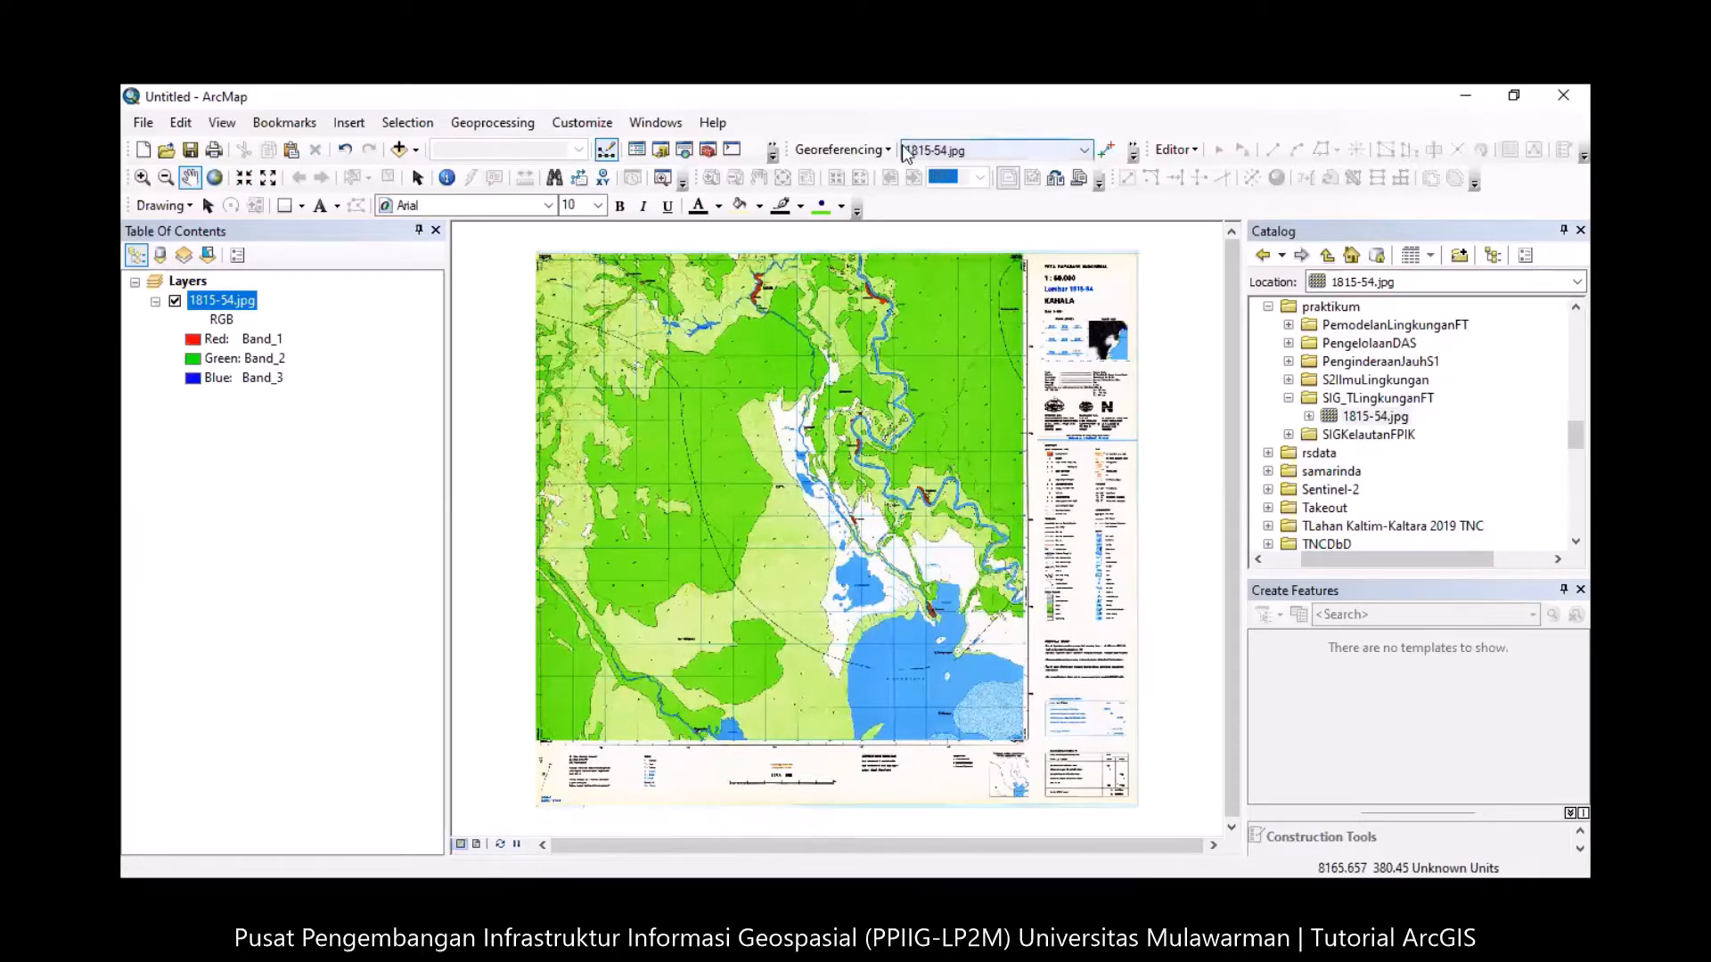
Turn off automatic adjustment (Auto Adjust) for georeferencing the 1815-54.jpg raster.
{"action": "left_click", "coordinate": [875, 151]}
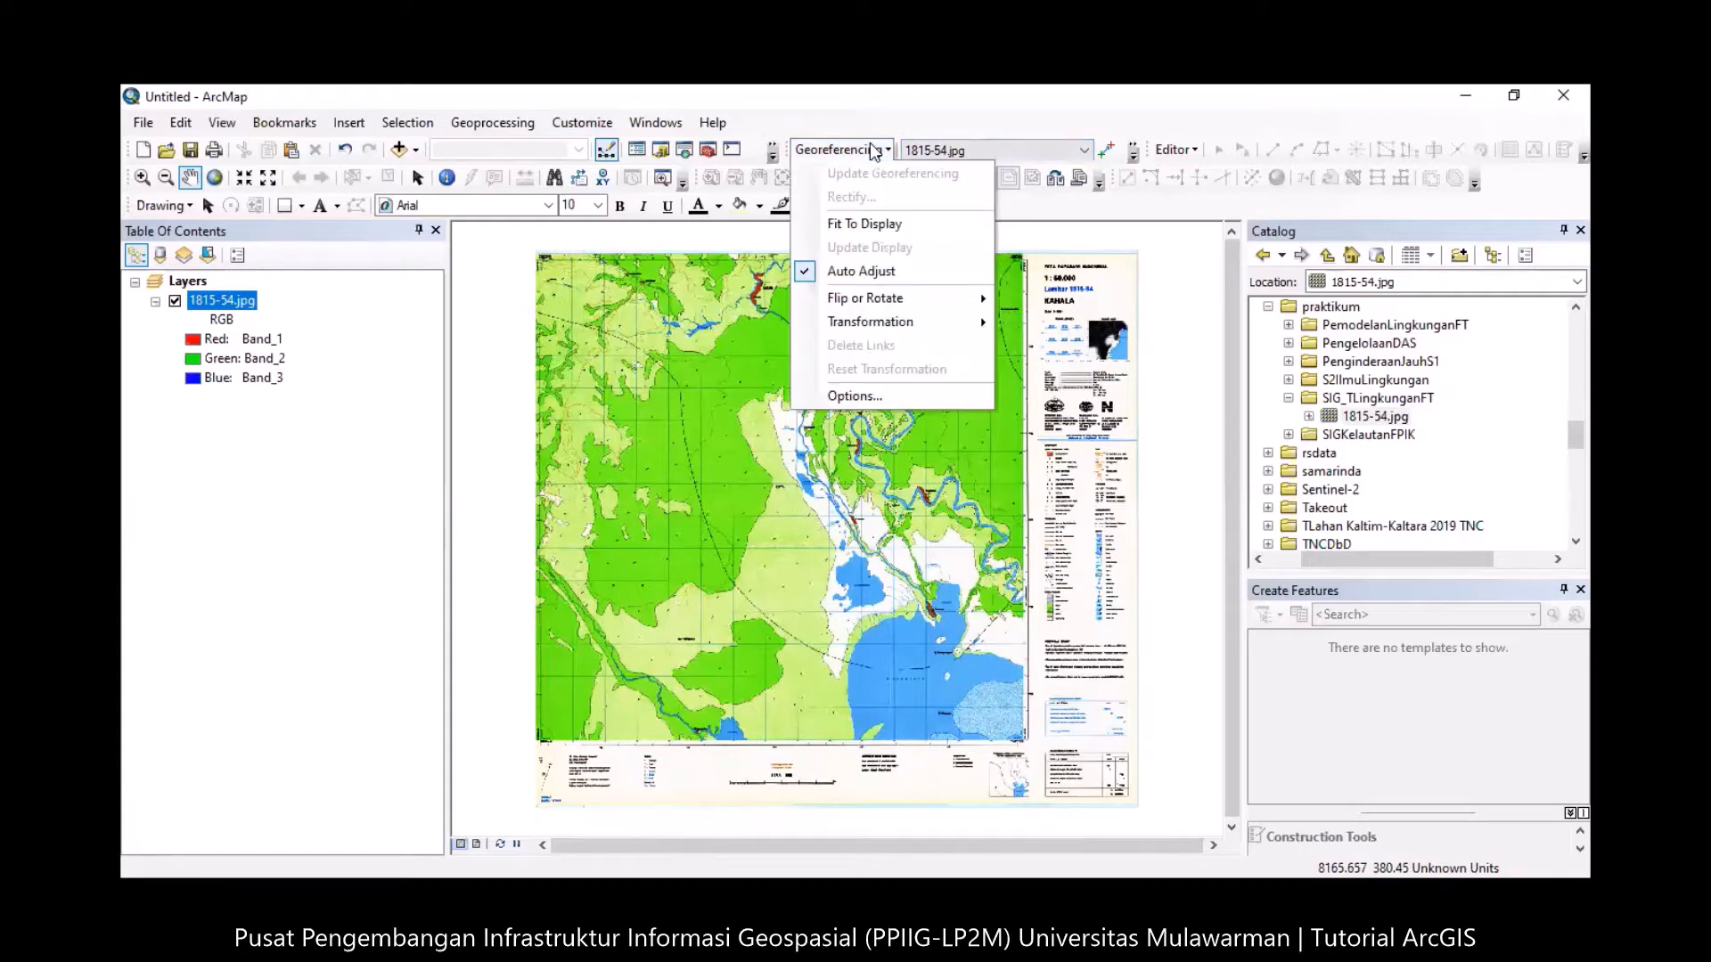
{"action": "left_click", "coordinate": [836, 271]}
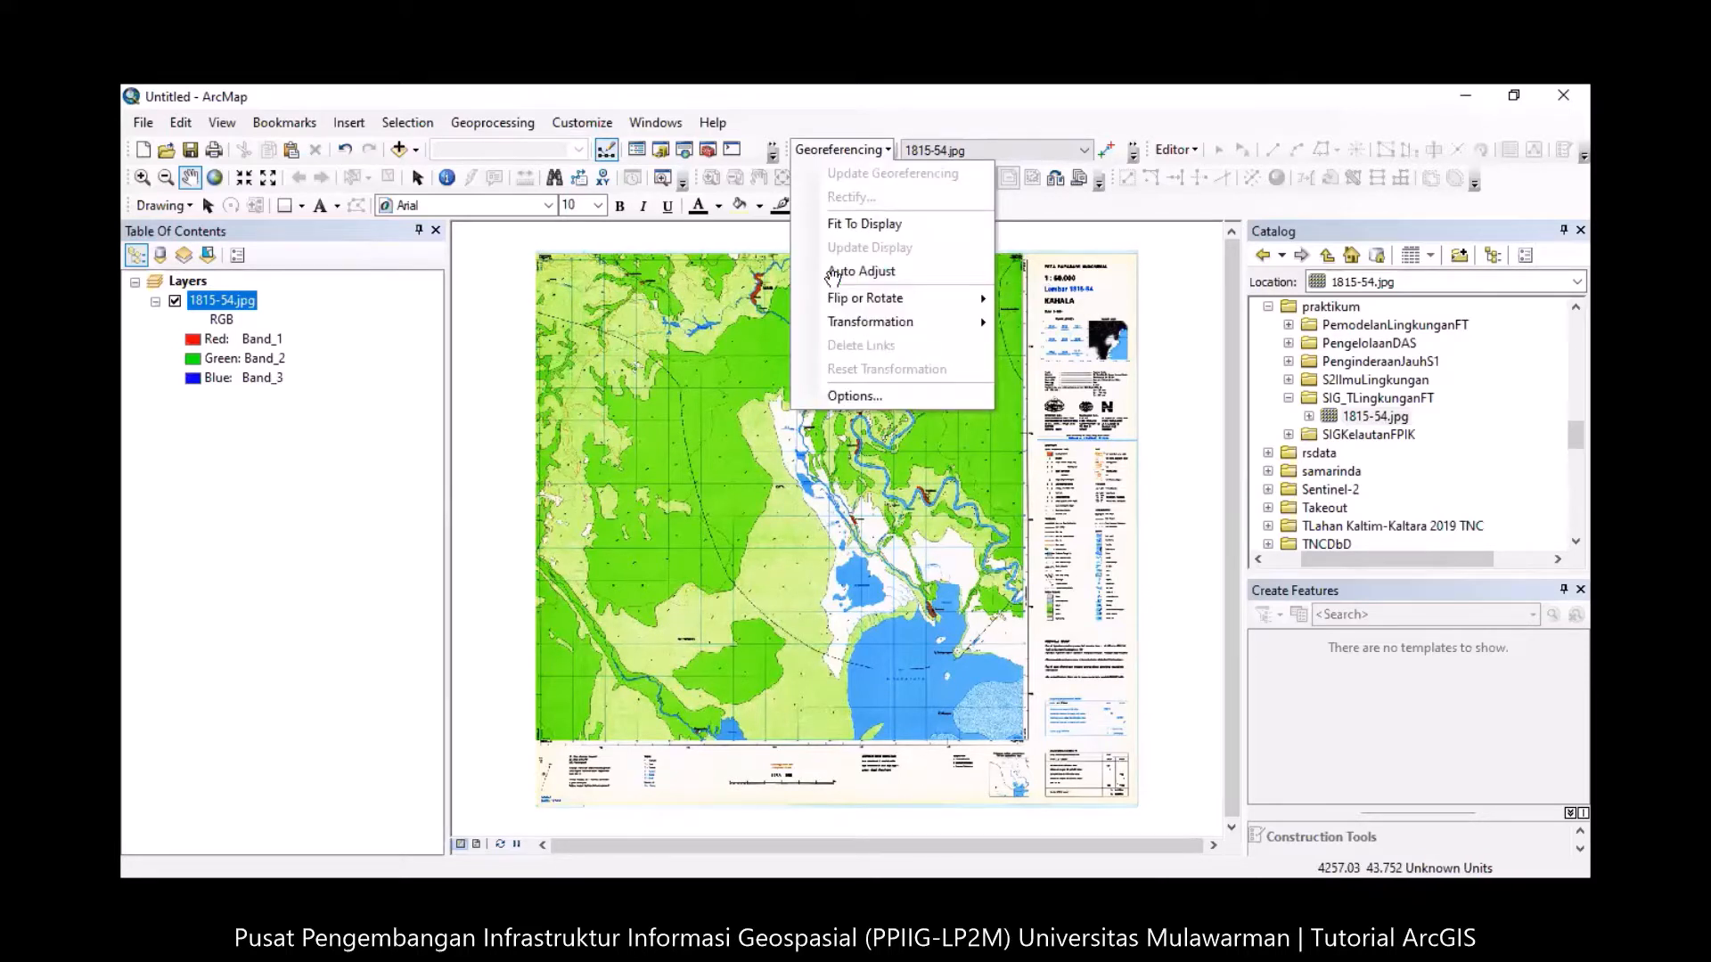
{"action": "left_click", "coordinate": [834, 272]}
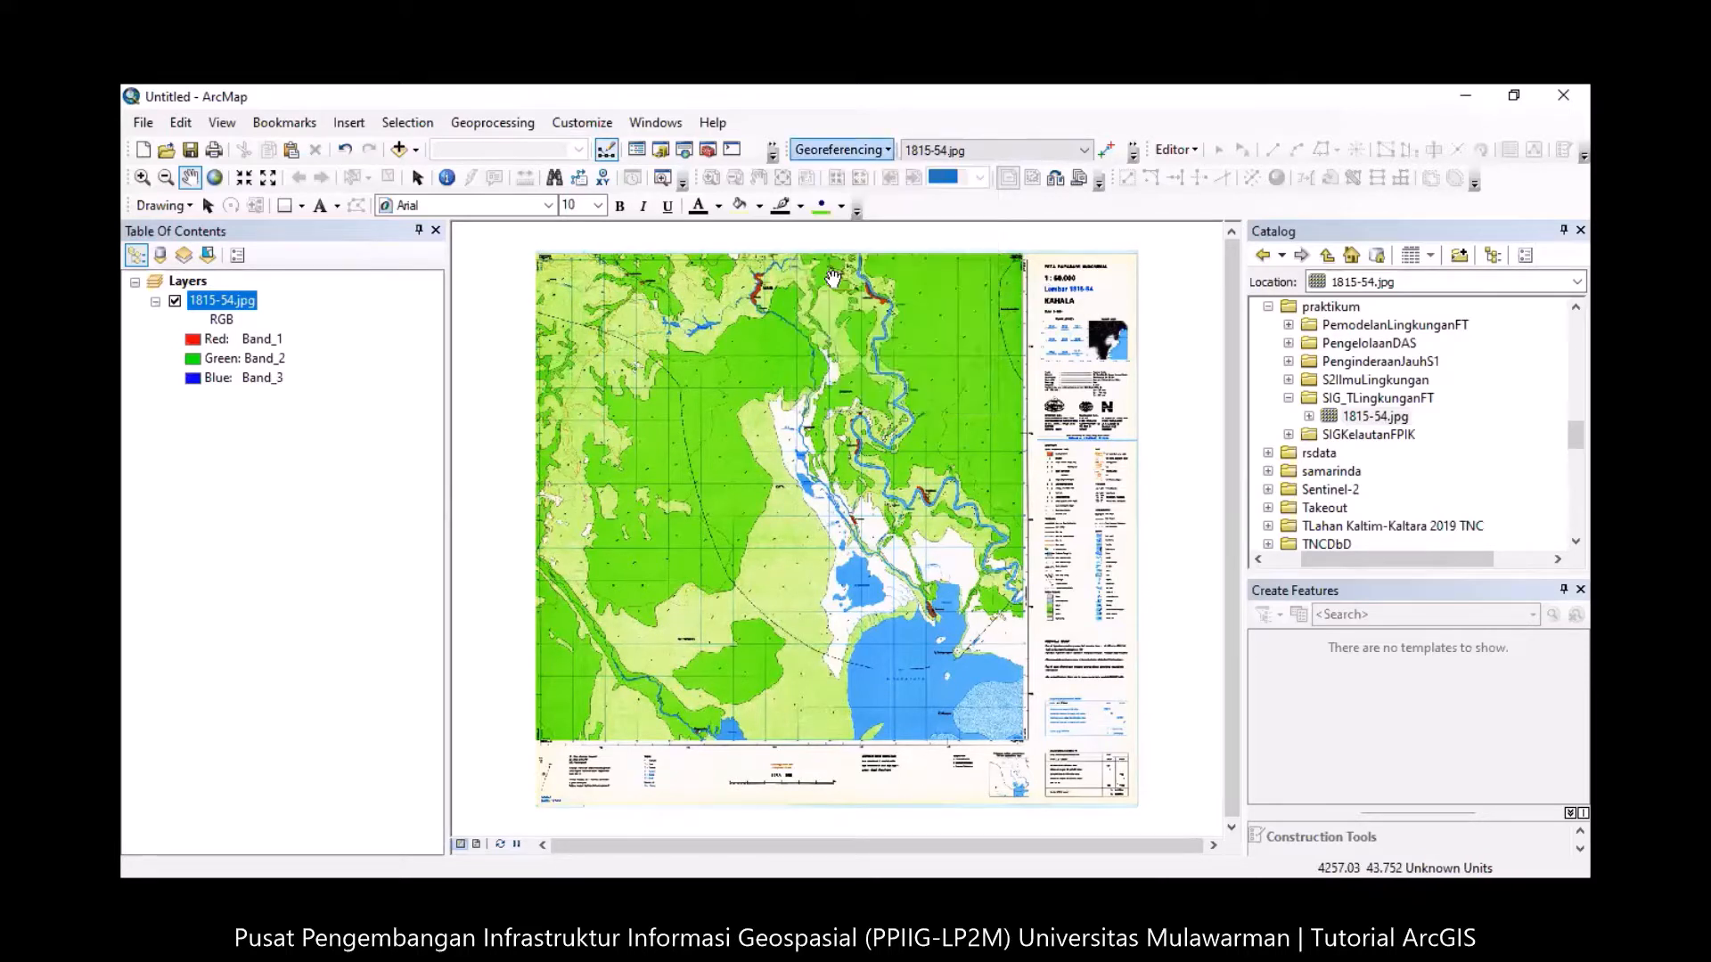
Place the first control point on the grid-line intersection at the map's northwest corner, labelled 00° 00' S and 116°15' T.
{"action": "left_click", "coordinate": [142, 178]}
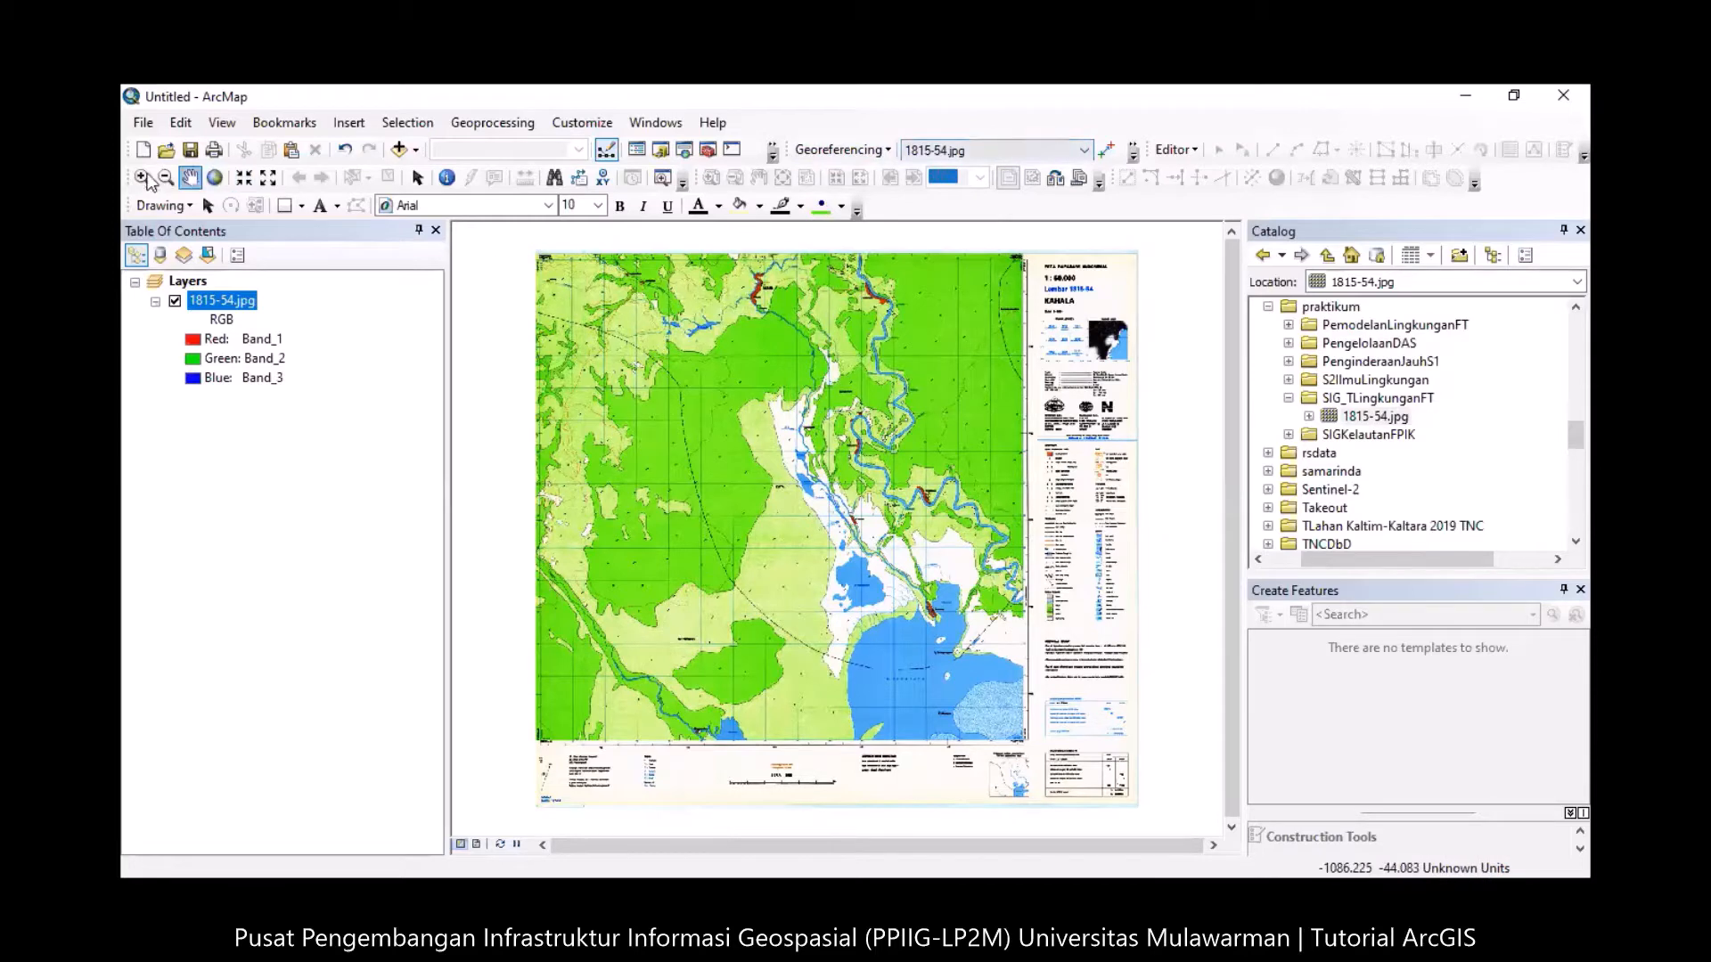
{"action": "left_click_drag", "start_coordinate": [528, 248], "coordinate": [562, 283]}
{"action": "left_click_drag", "start_coordinate": [662, 366], "coordinate": [995, 701]}
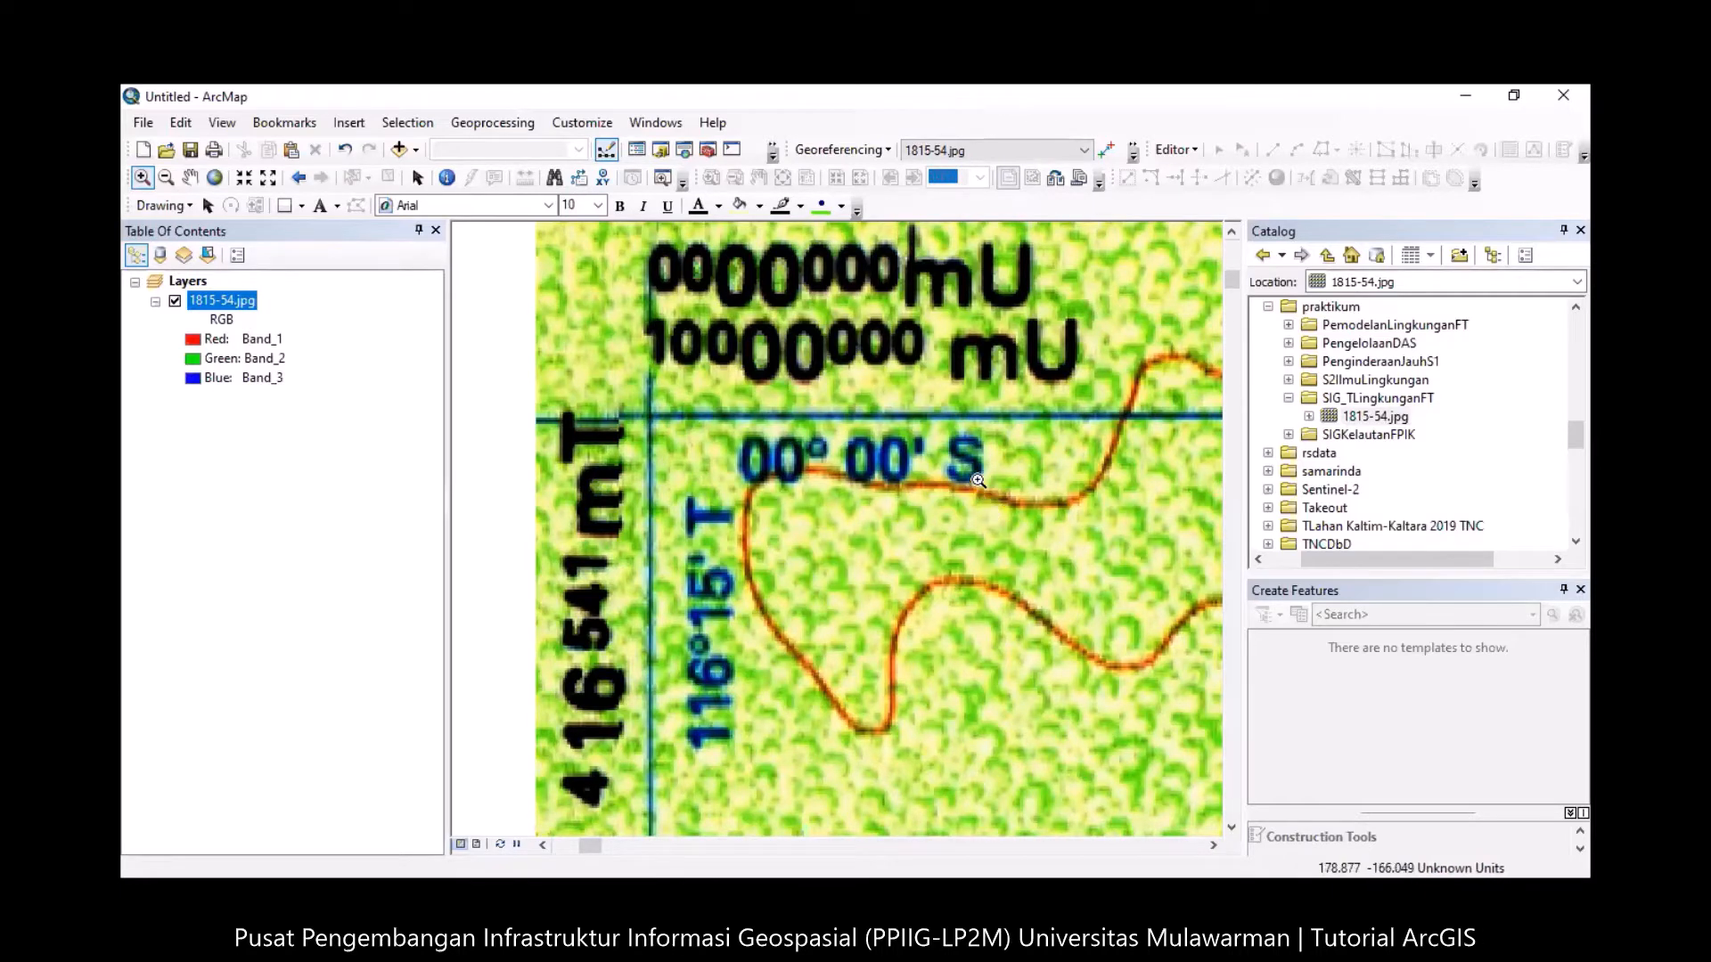
{"action": "left_click", "coordinate": [1103, 156]}
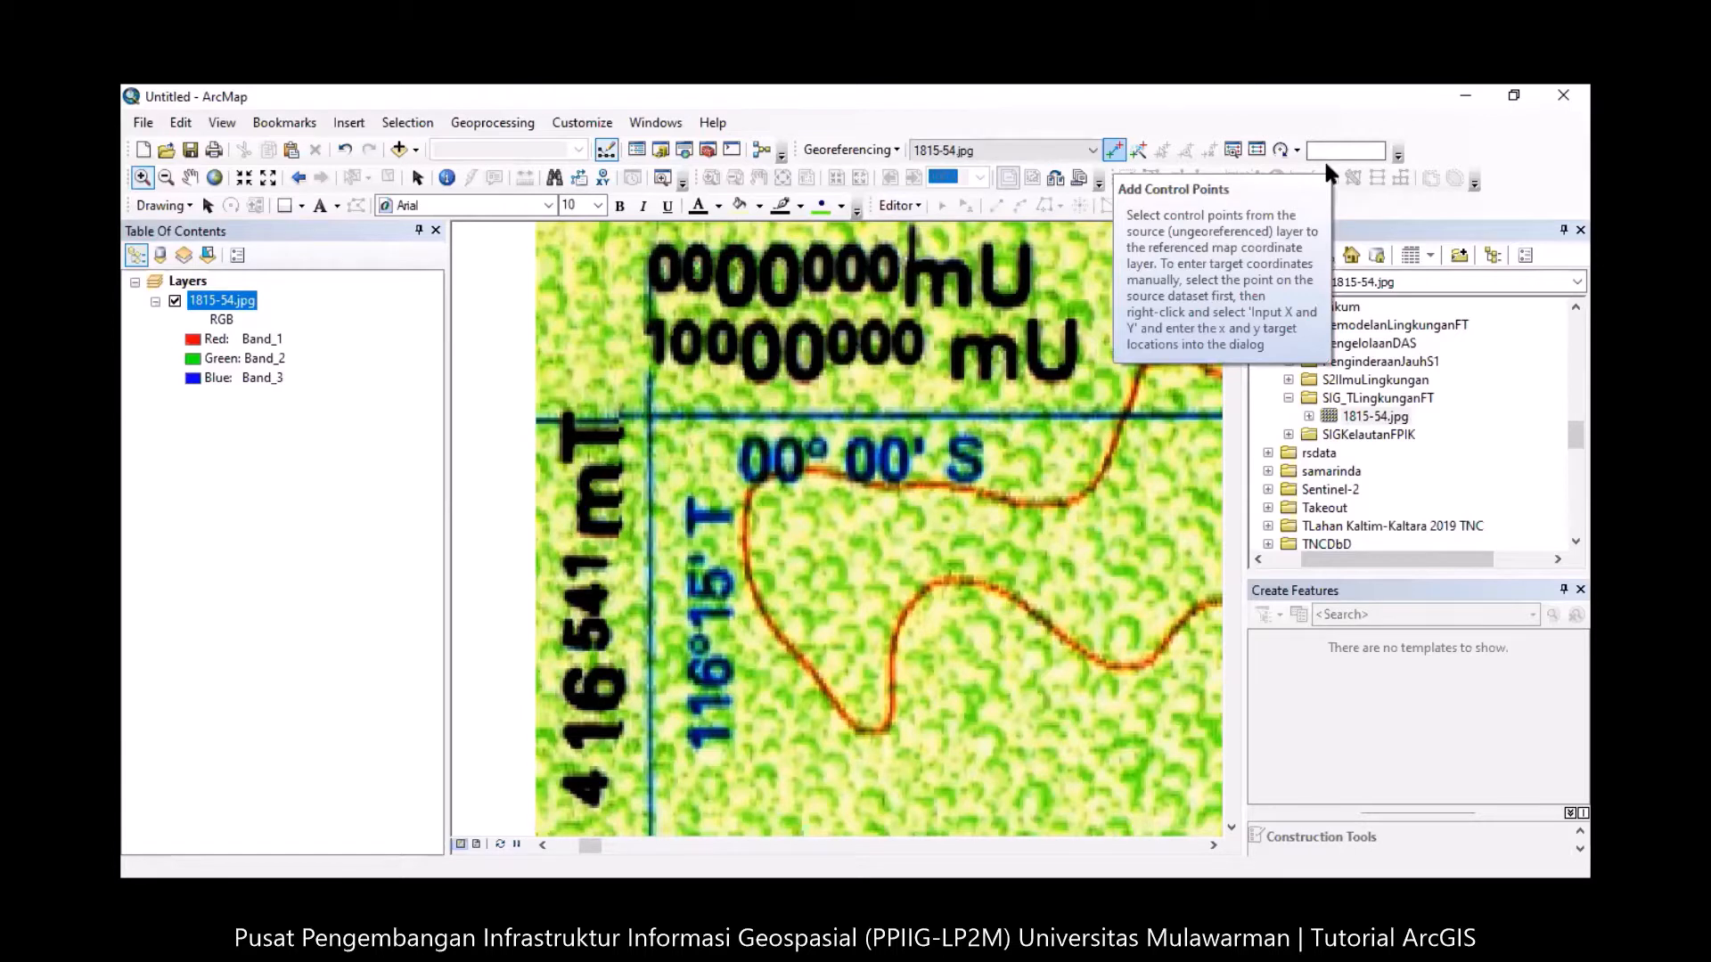
{"action": "left_click", "coordinate": [1114, 150]}
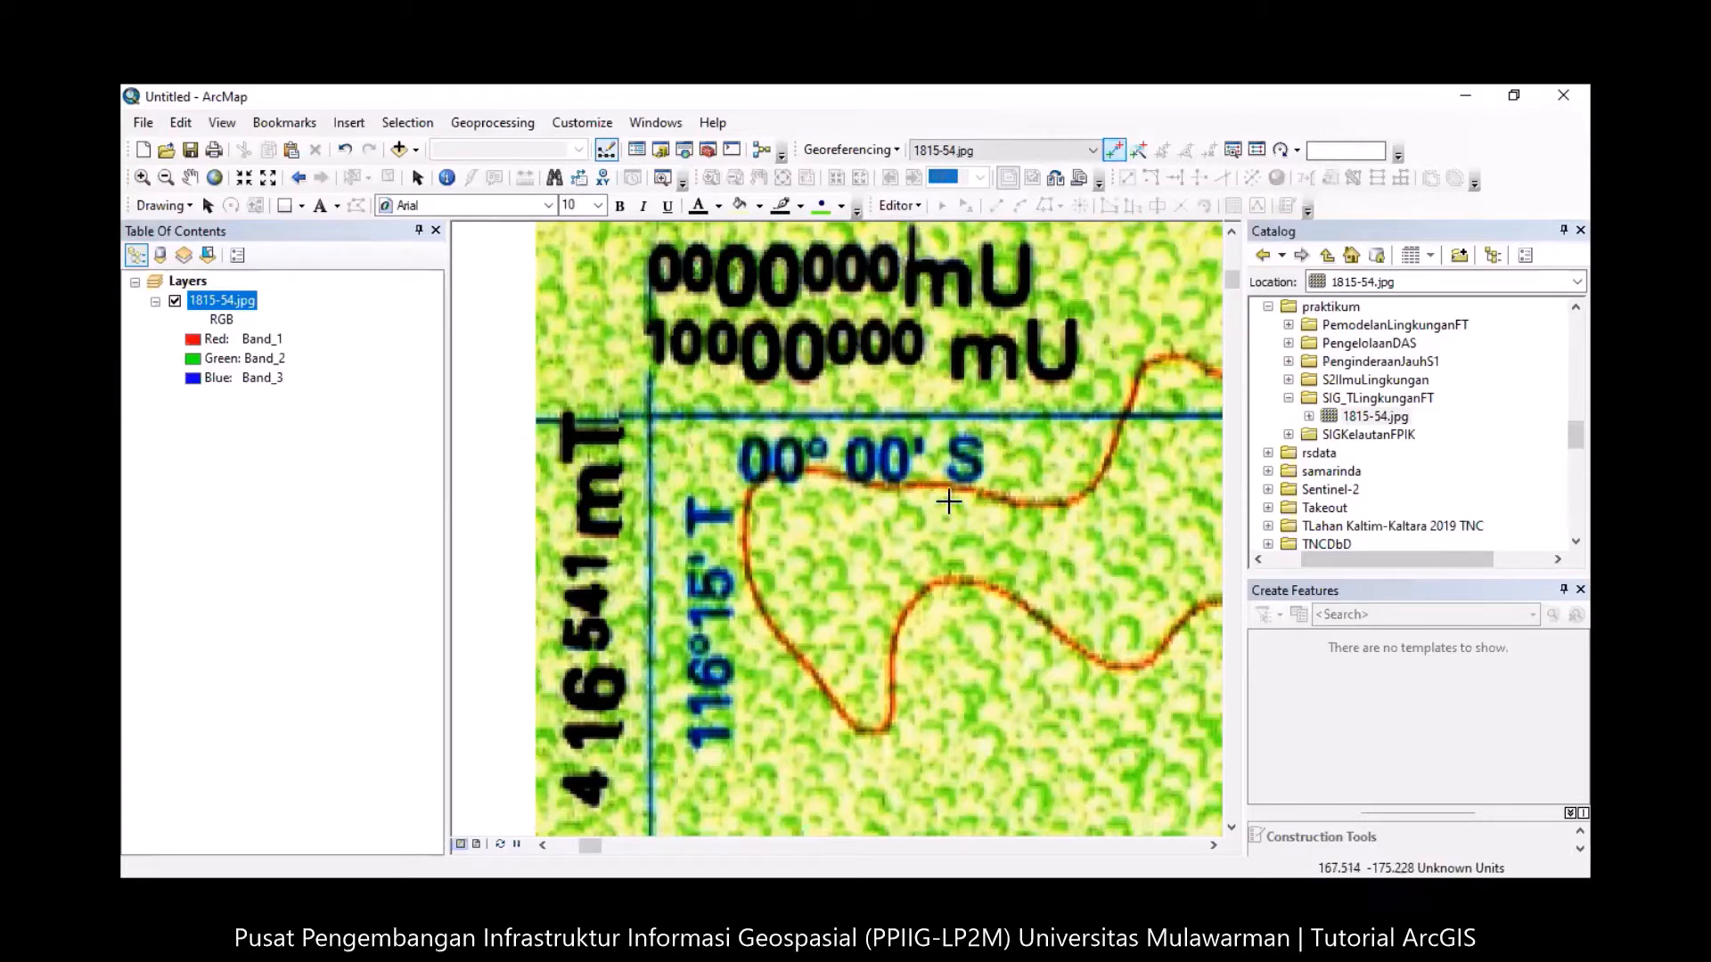
{"action": "left_click", "coordinate": [648, 415]}
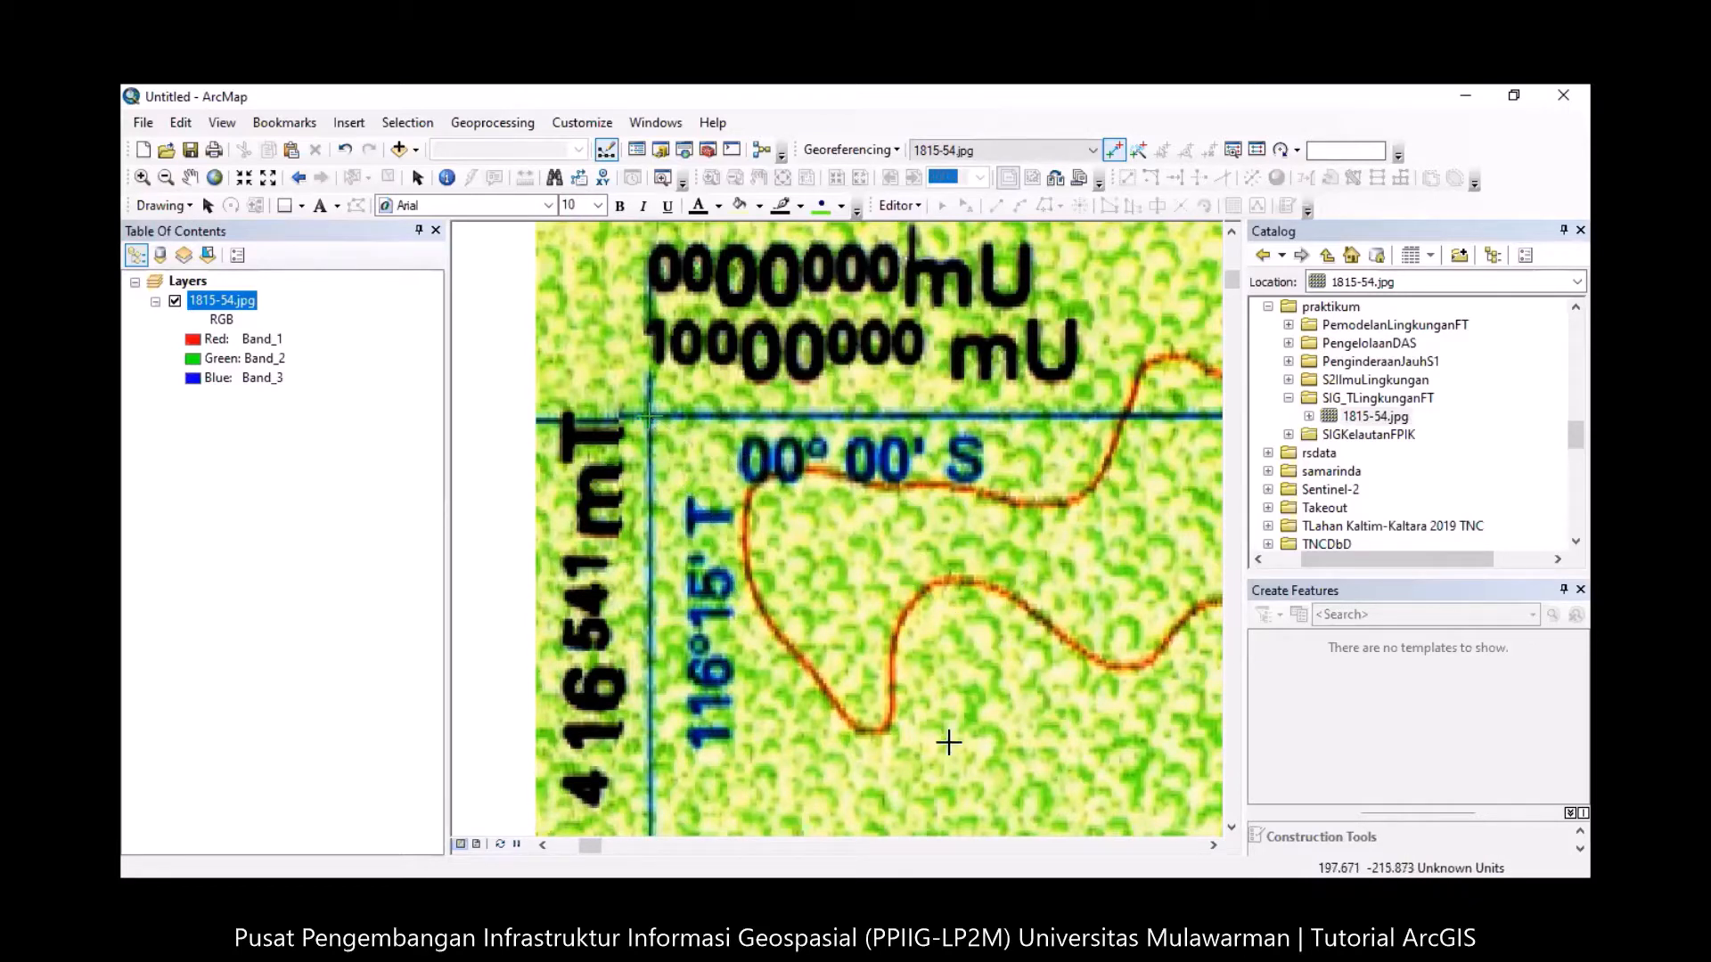
Assign target coordinates X 416541 and Y 10000000 to the northwest control point.
{"action": "right_click", "coordinate": [916, 537]}
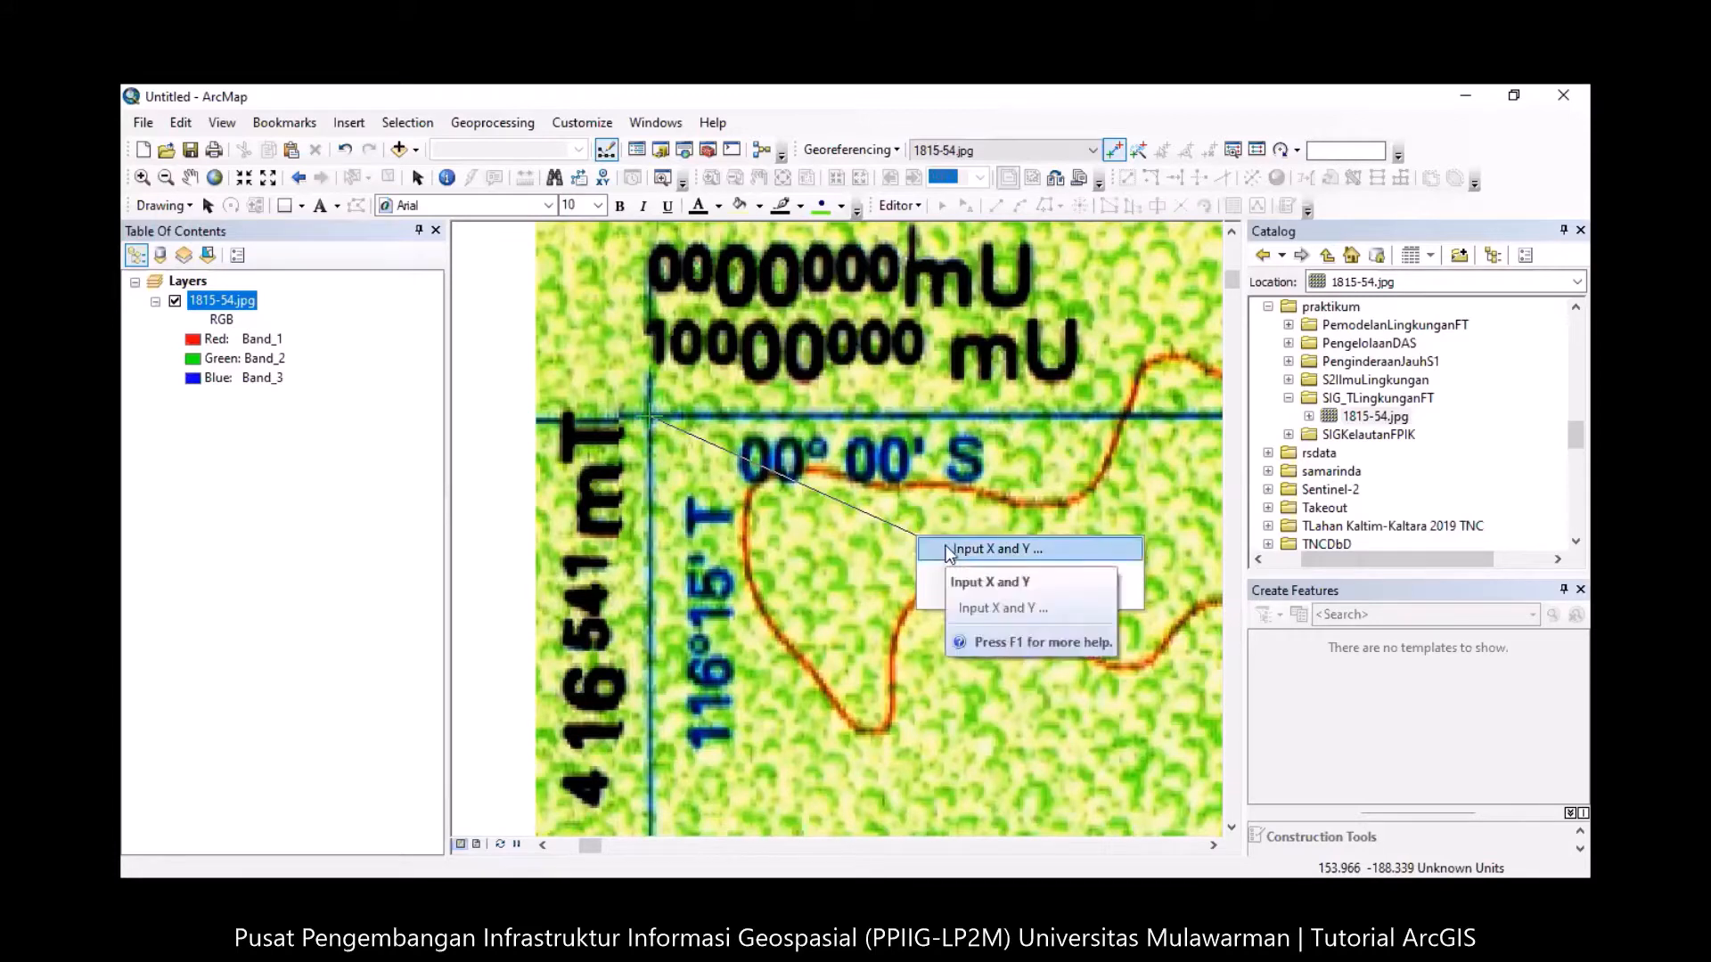
{"action": "left_click", "coordinate": [946, 550]}
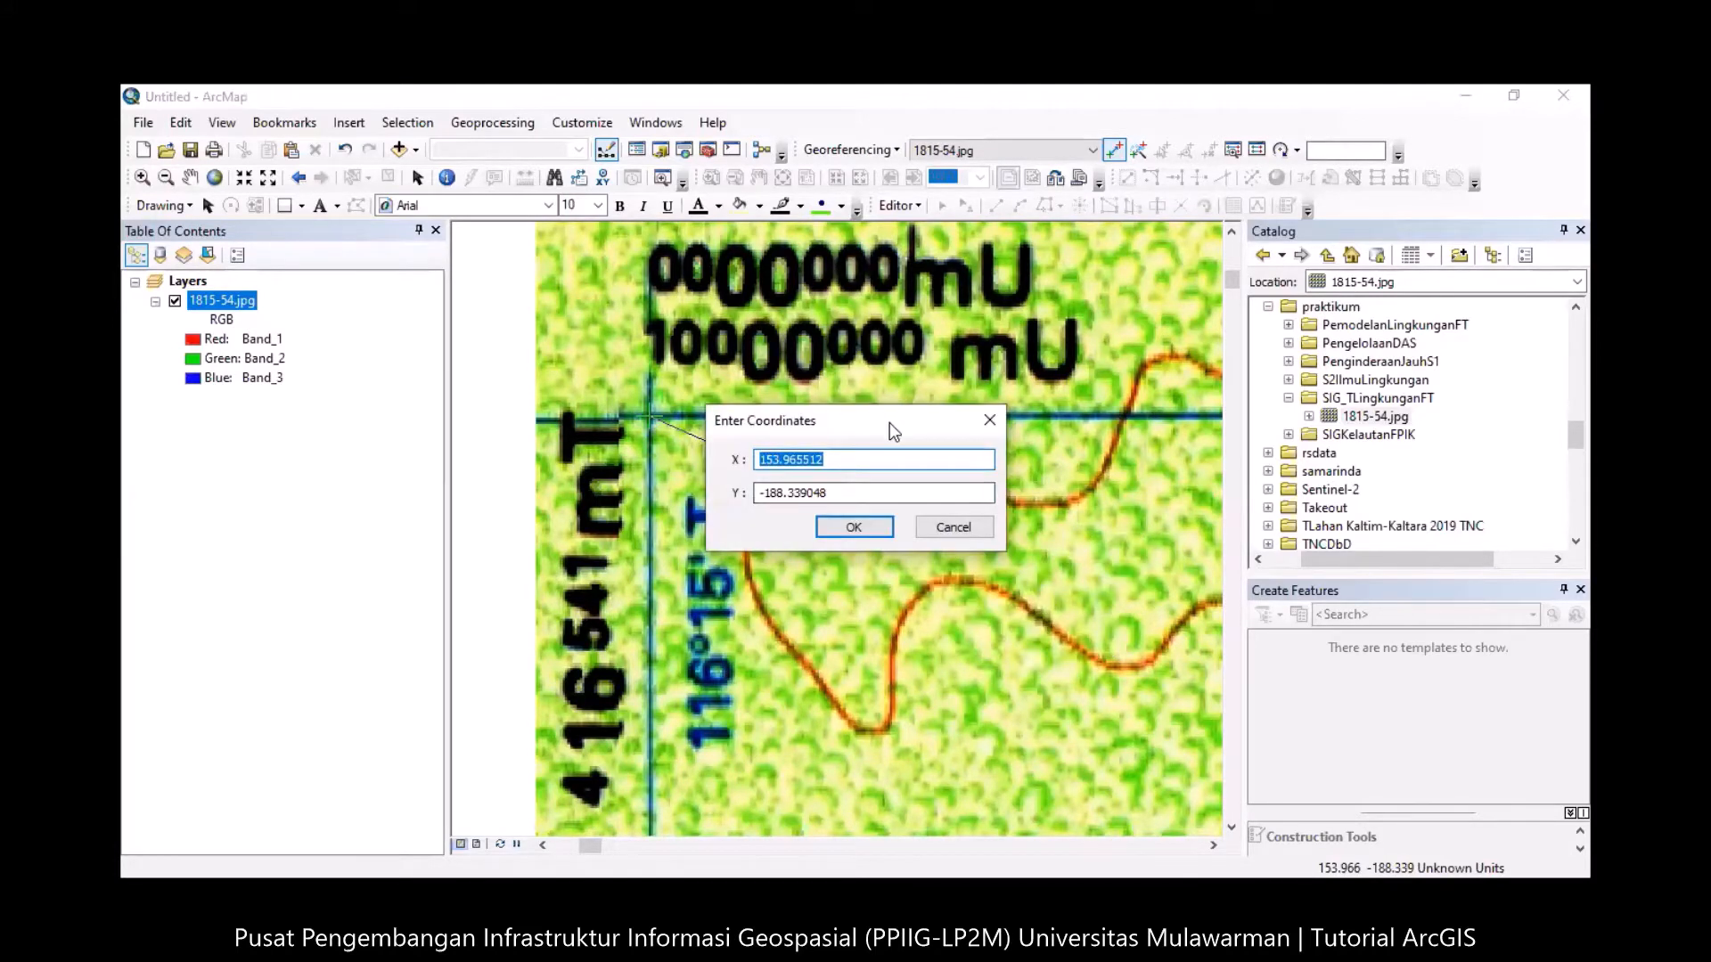
{"action": "left_click_drag", "start_coordinate": [889, 423], "coordinate": [975, 517]}
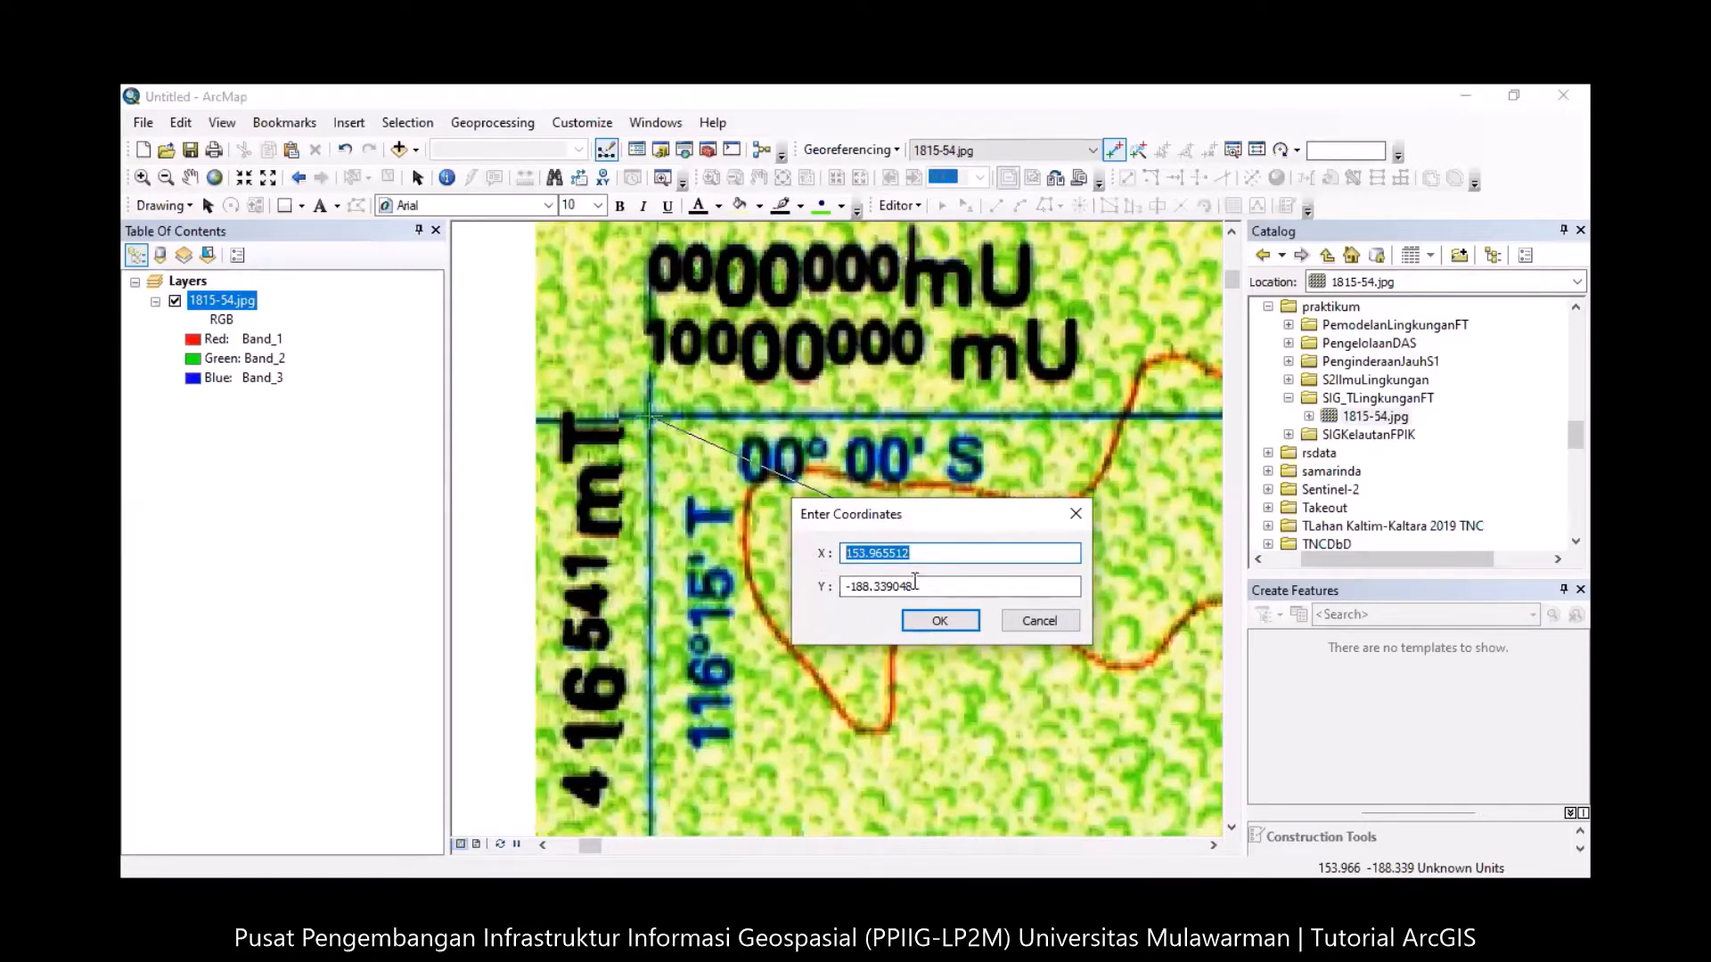
{"action": "type", "text": "4"}
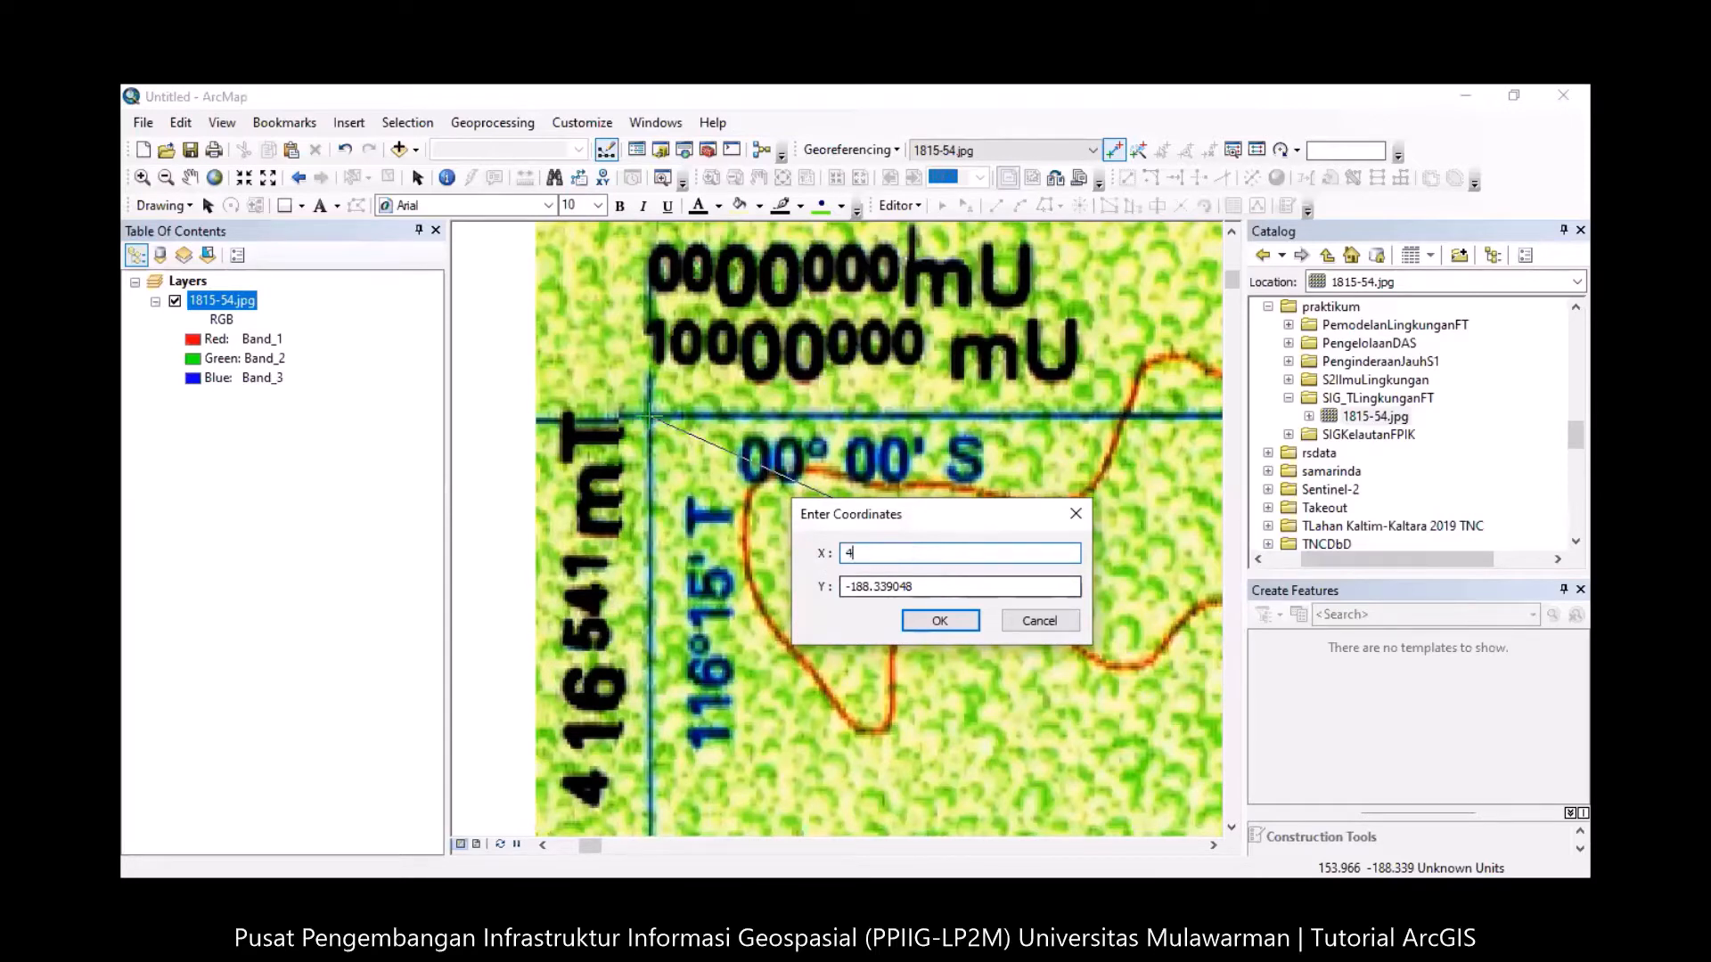
{"action": "type", "text": "1654"}
{"action": "type", "text": "1"}
{"action": "key", "text": "Tab"}
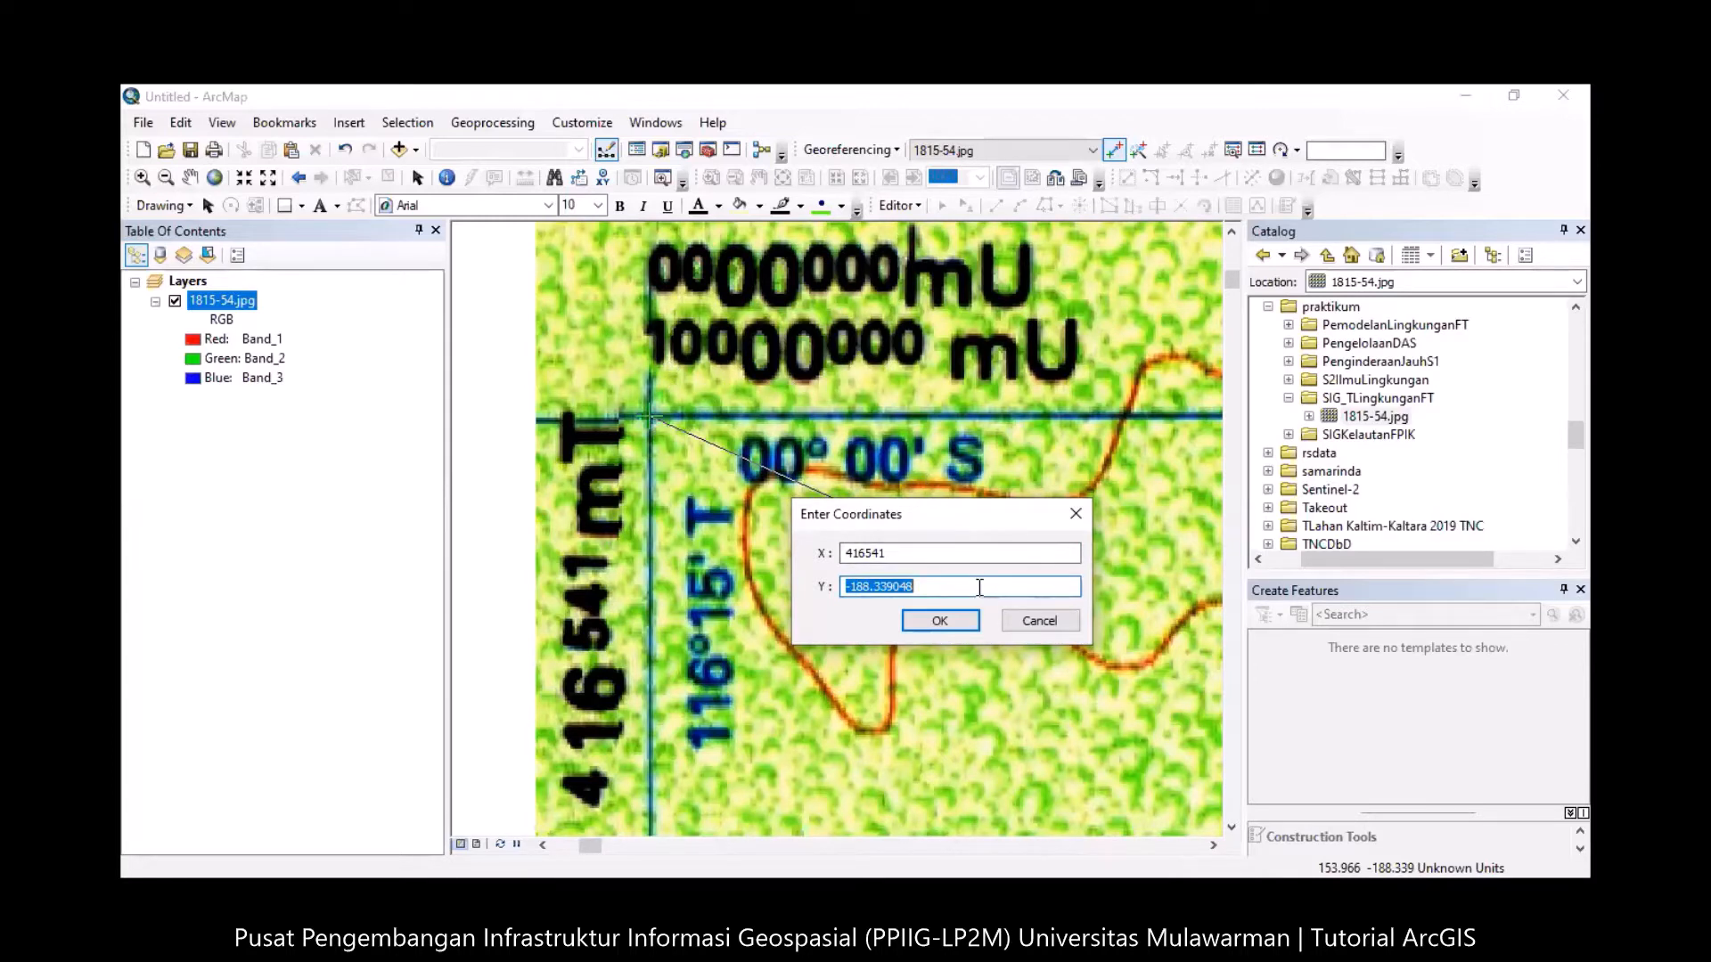
{"action": "type", "text": "10000000"}
{"action": "left_click", "coordinate": [938, 621]}
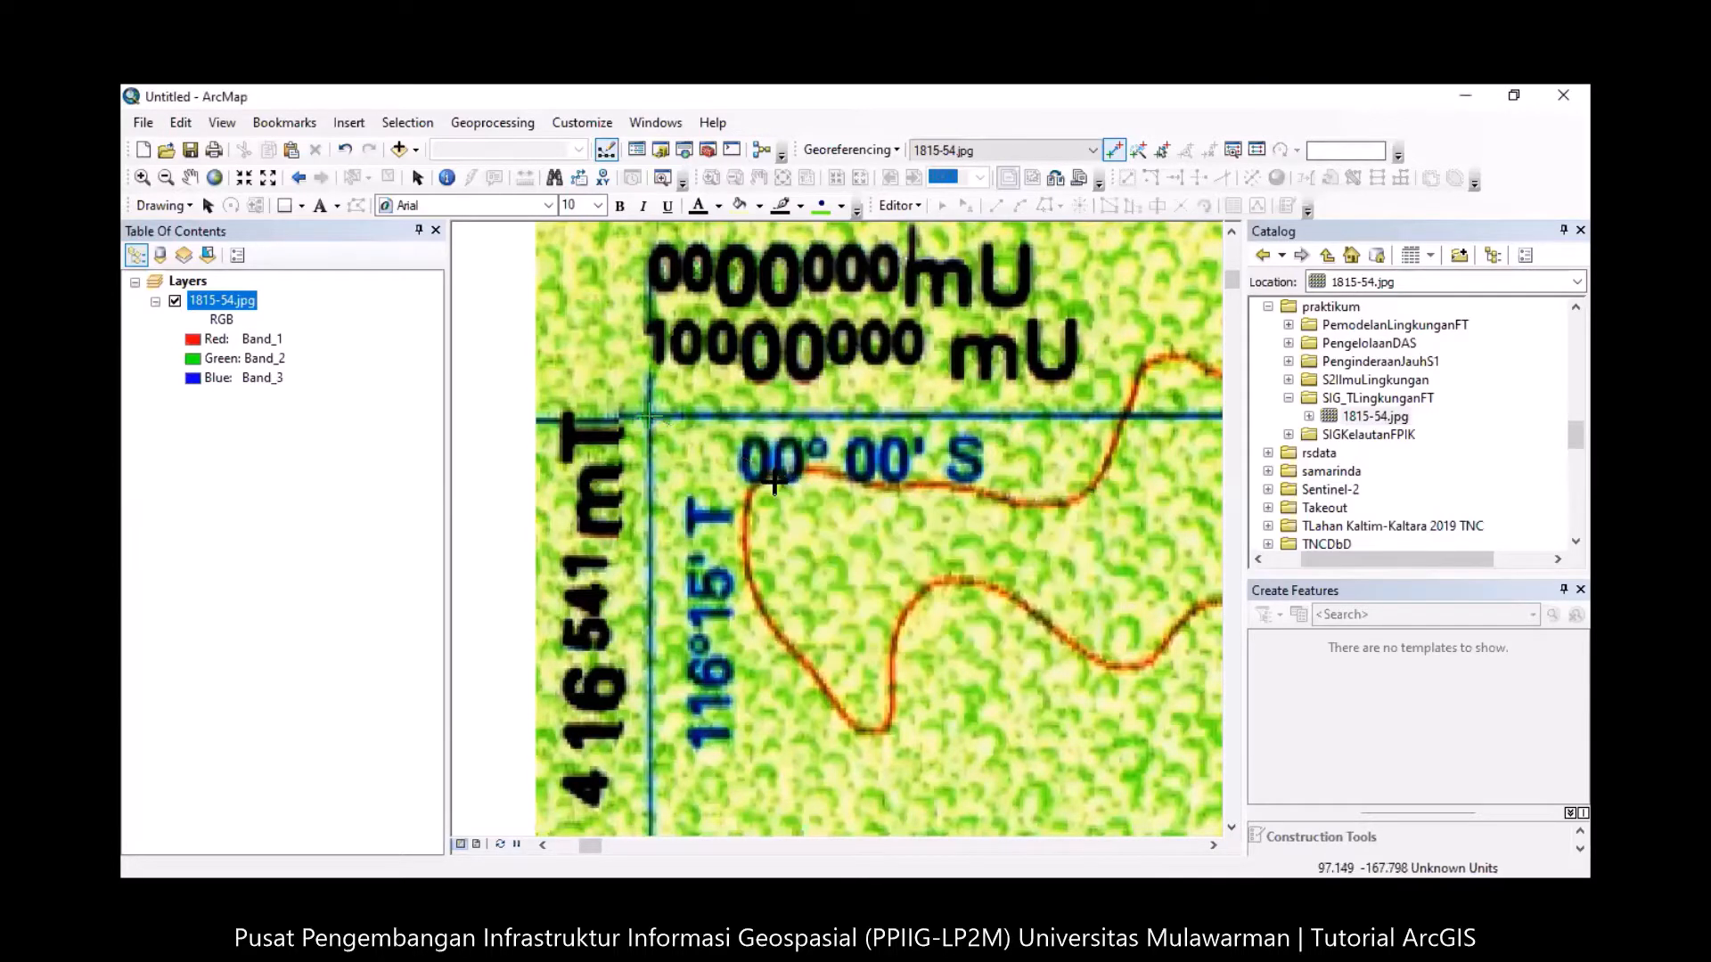
Place the second control point on the grid-line intersection at the map's northeast corner, labelled 00° 00' S and 116°30' T.
{"action": "left_click", "coordinate": [293, 183]}
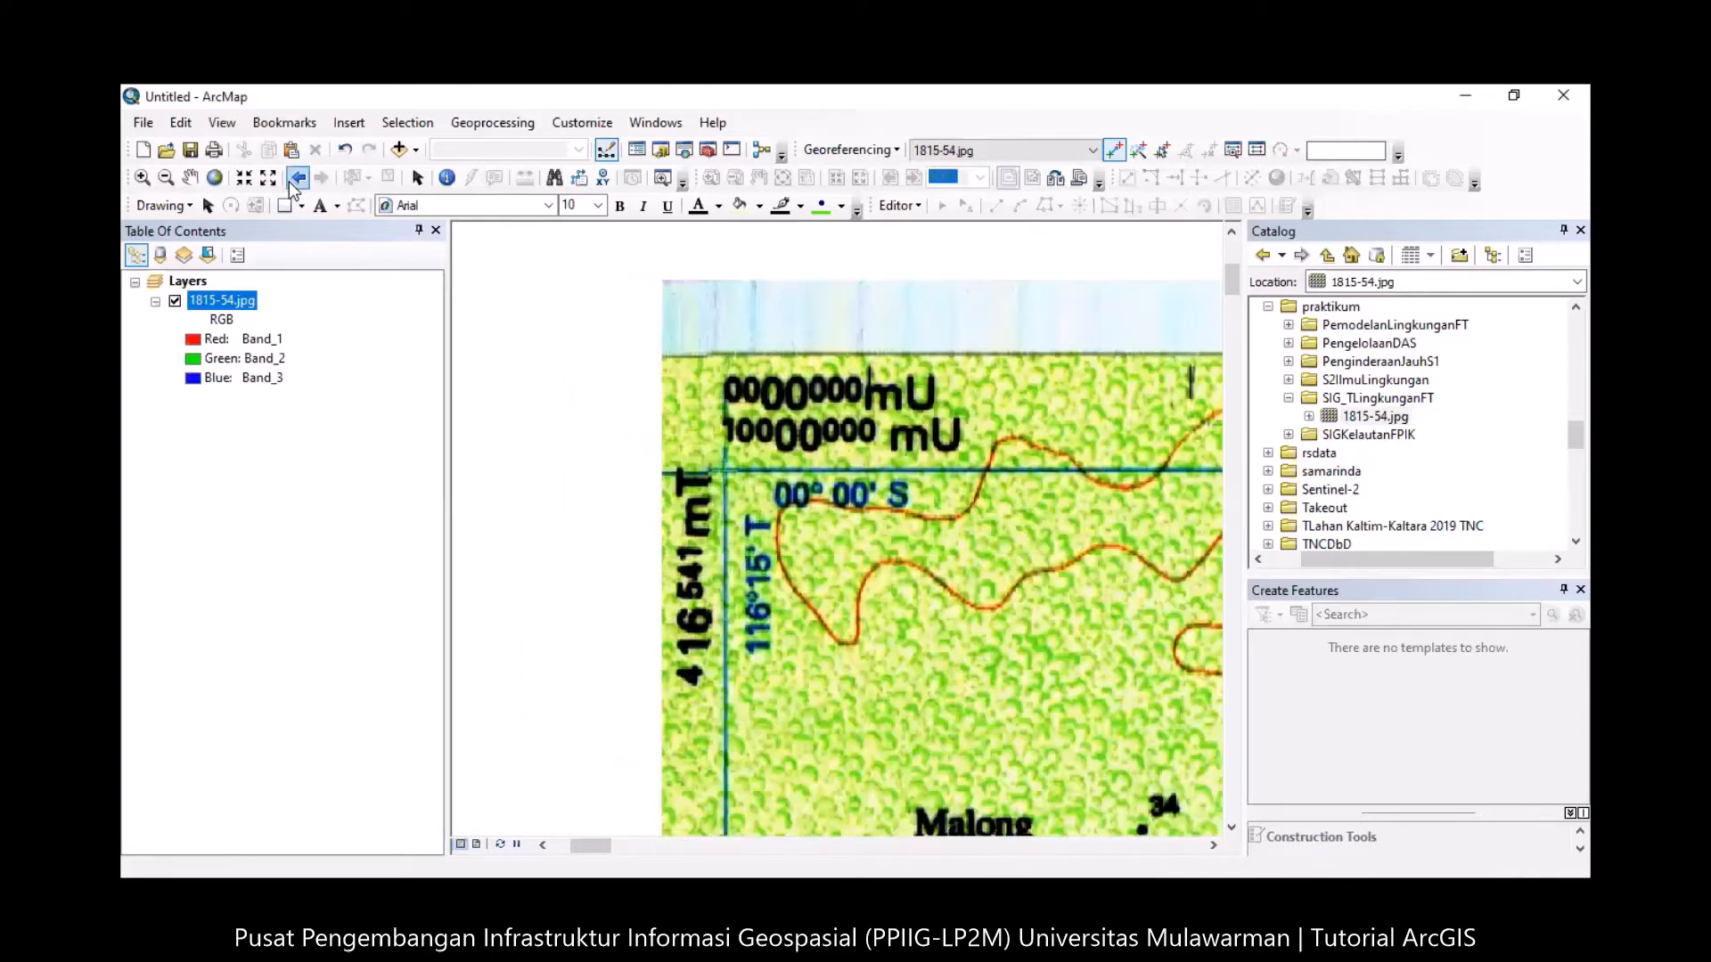
{"action": "left_click", "coordinate": [292, 183]}
{"action": "left_click", "coordinate": [142, 177]}
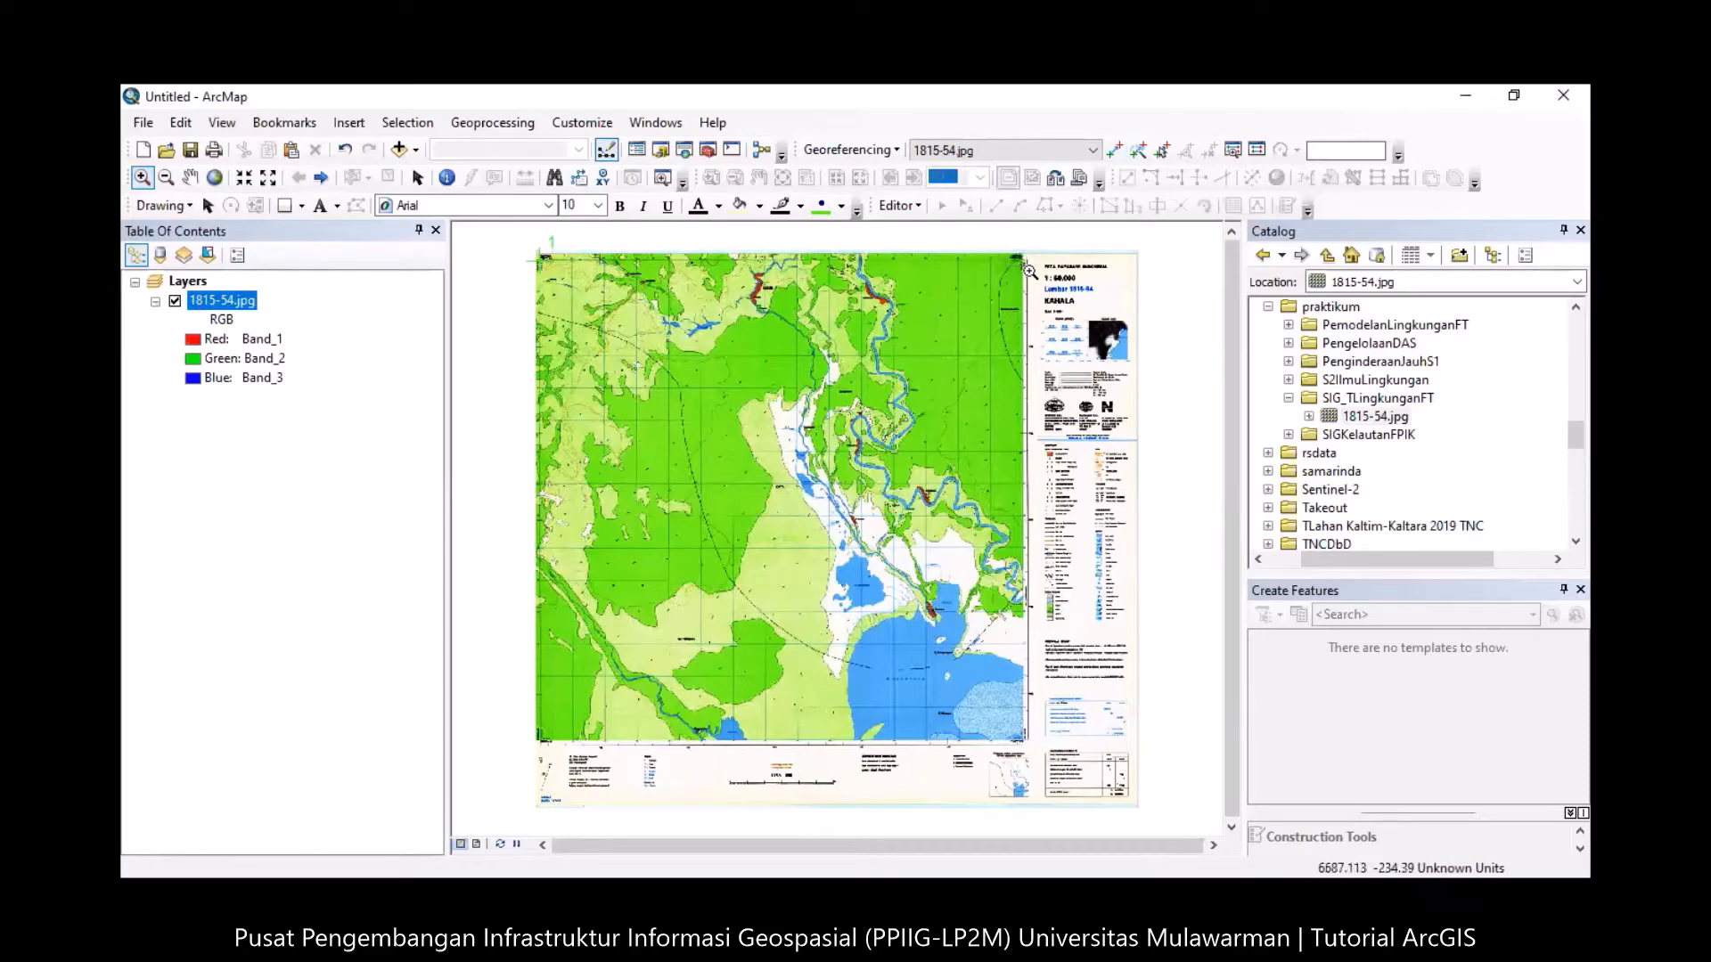
{"action": "left_click_drag", "start_coordinate": [1019, 259], "coordinate": [1036, 280]}
{"action": "left_click_drag", "start_coordinate": [584, 347], "coordinate": [974, 722]}
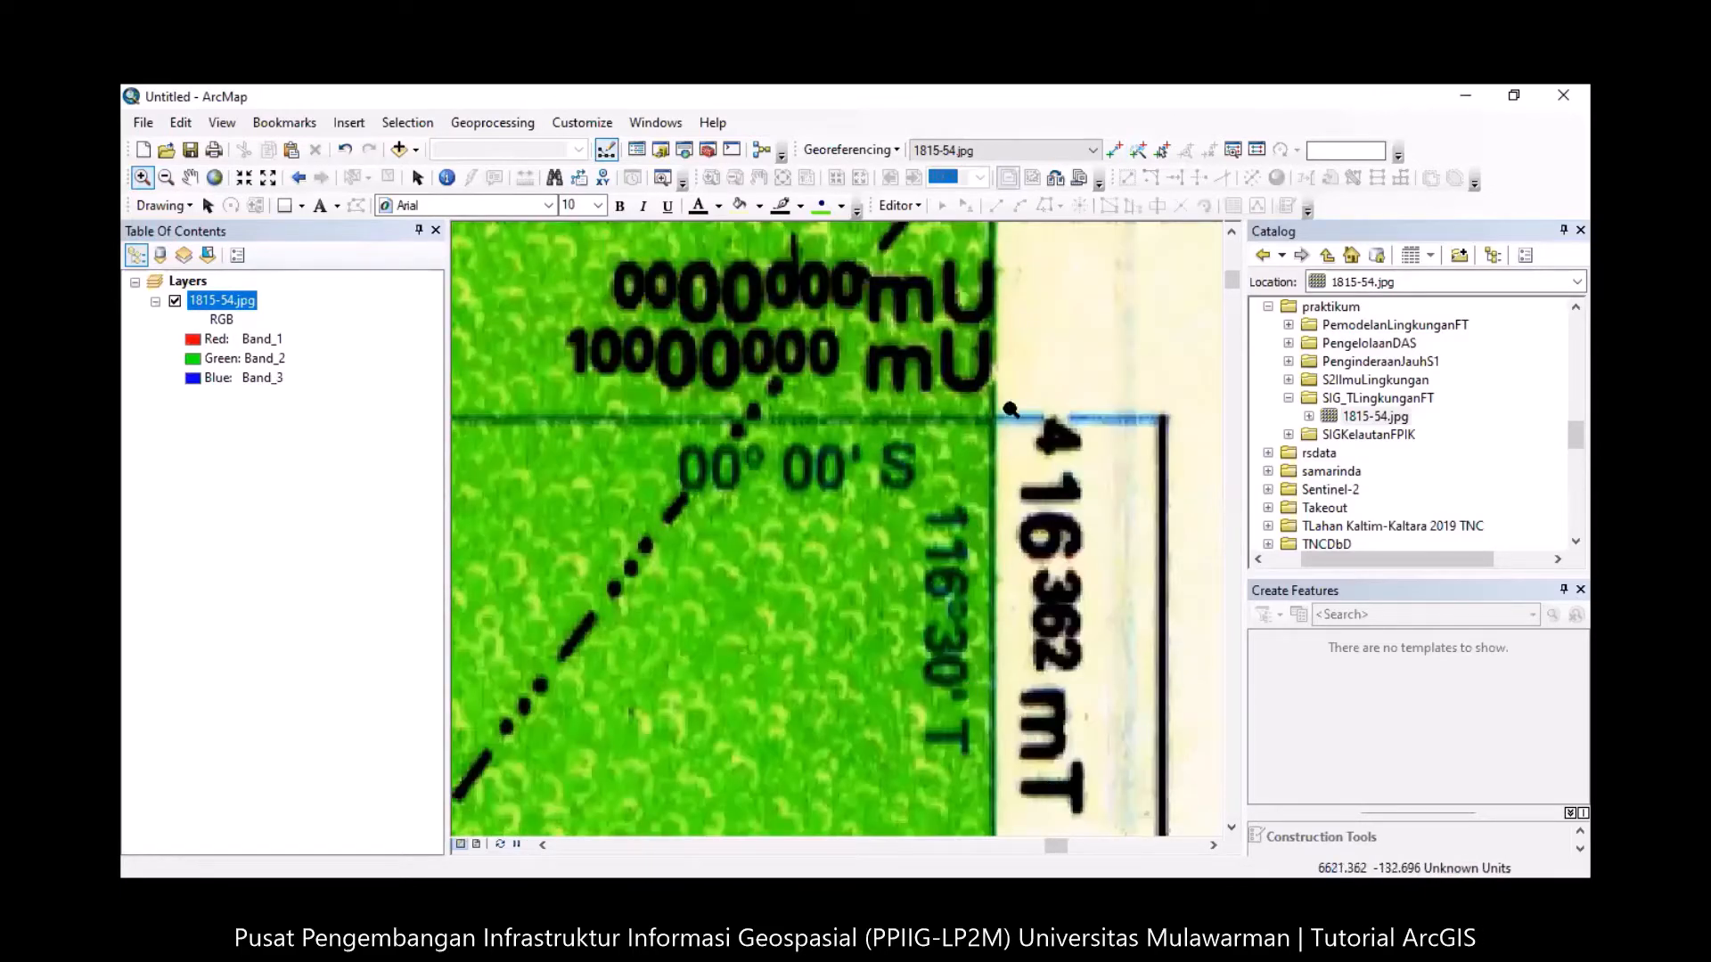
{"action": "left_click", "coordinate": [1114, 150]}
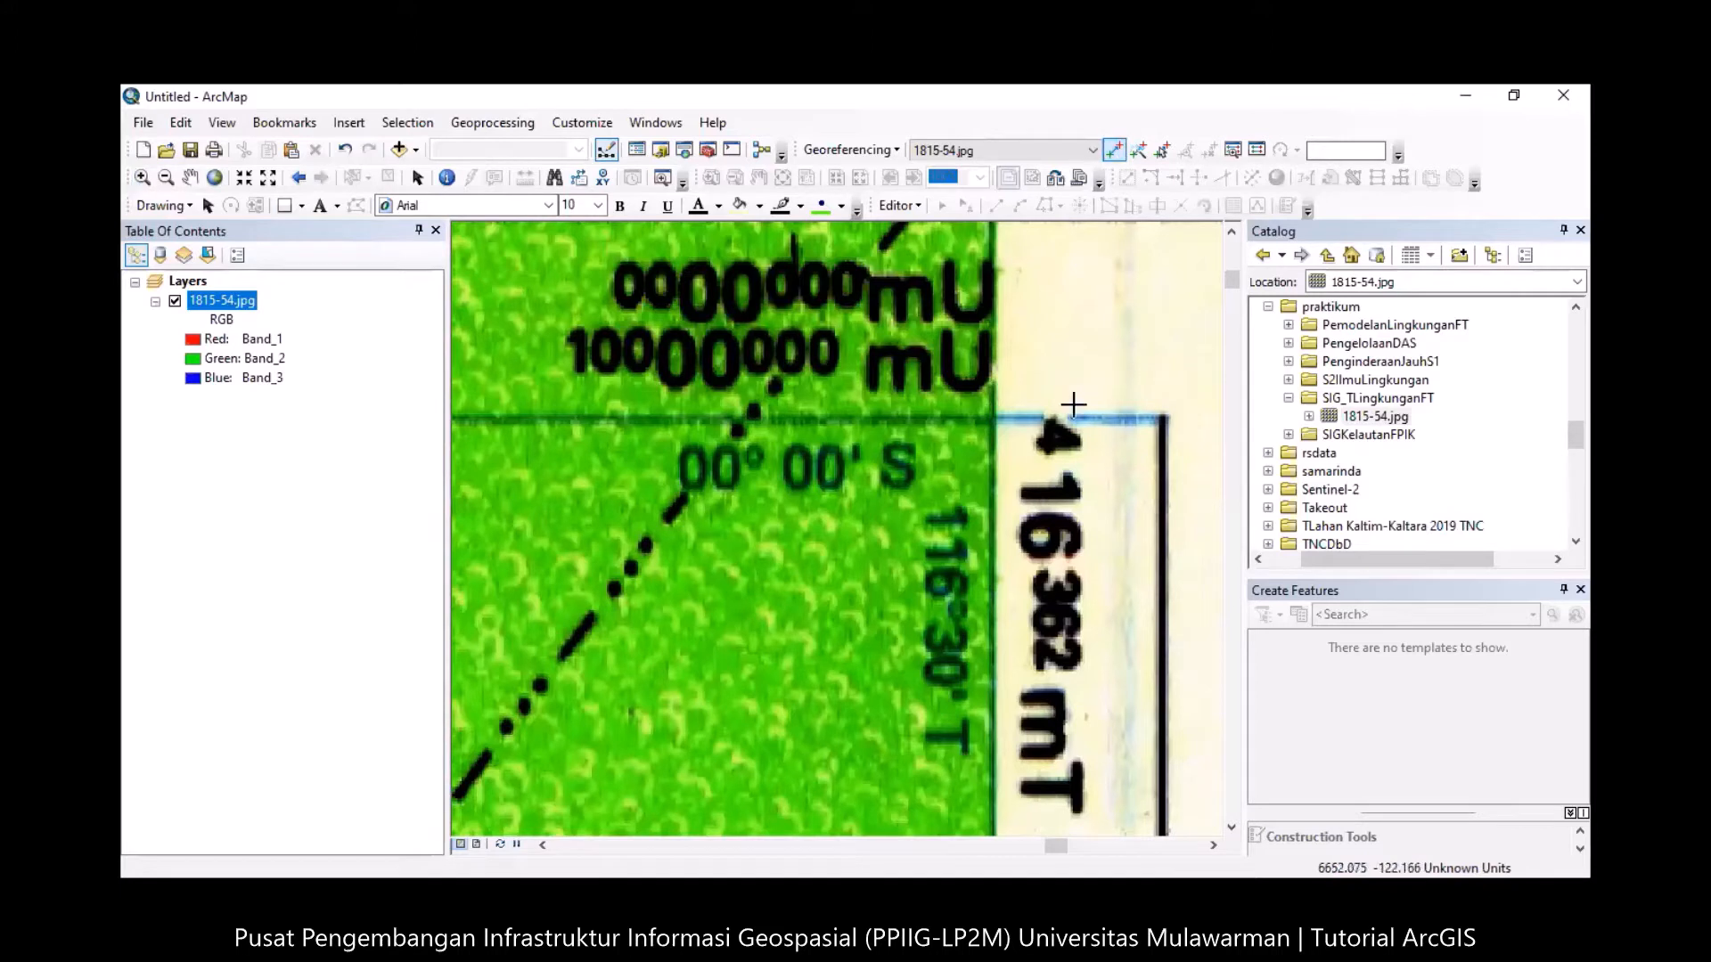
{"action": "left_click", "coordinate": [993, 417]}
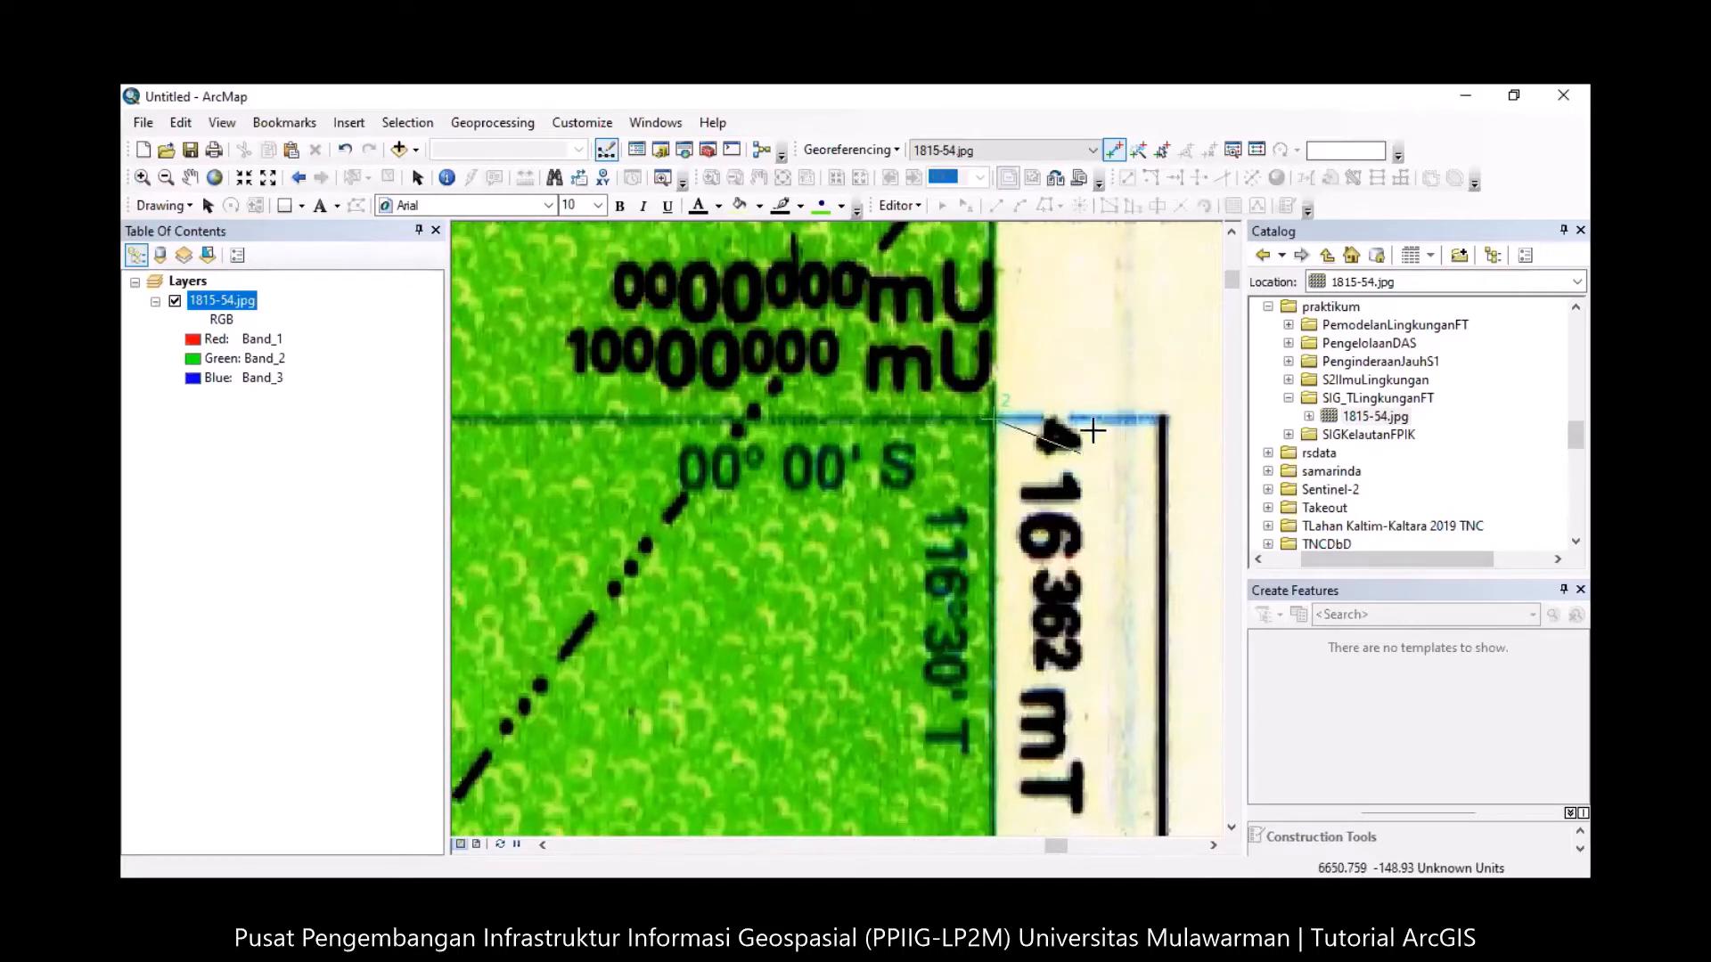
Assign target coordinates X 416362 and Y 10000000 to the northeast control point.
{"action": "right_click", "coordinate": [1146, 356]}
{"action": "left_click", "coordinate": [1194, 369]}
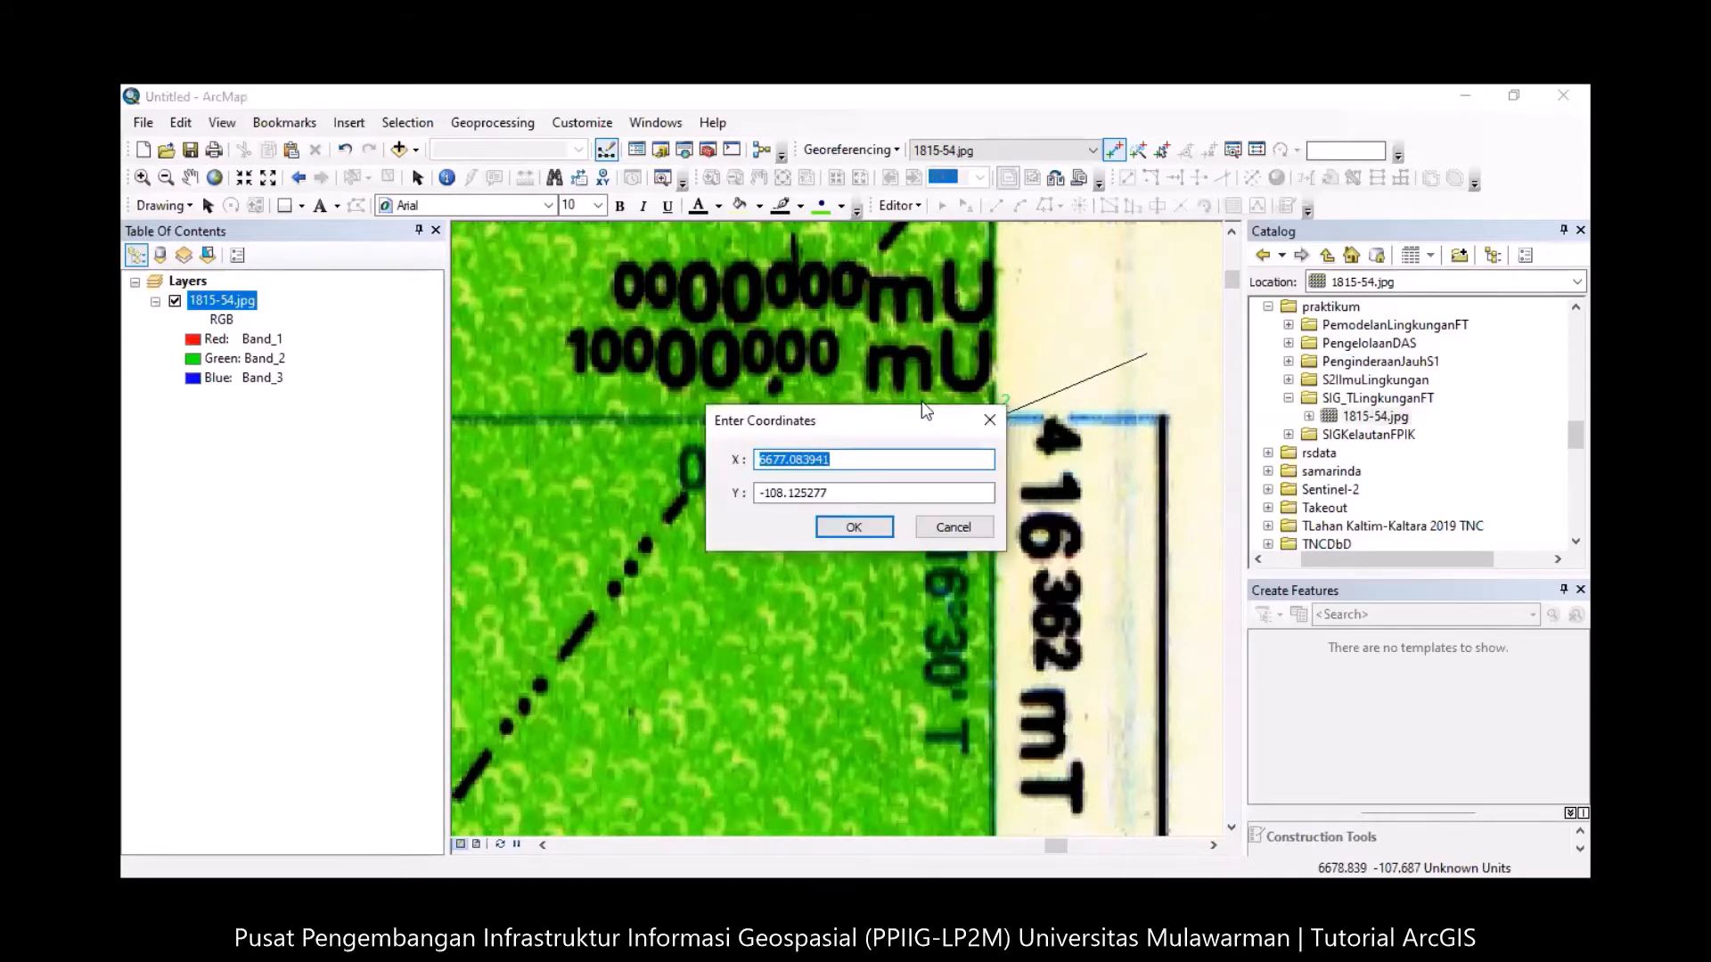
{"action": "left_click_drag", "start_coordinate": [876, 426], "coordinate": [772, 528]}
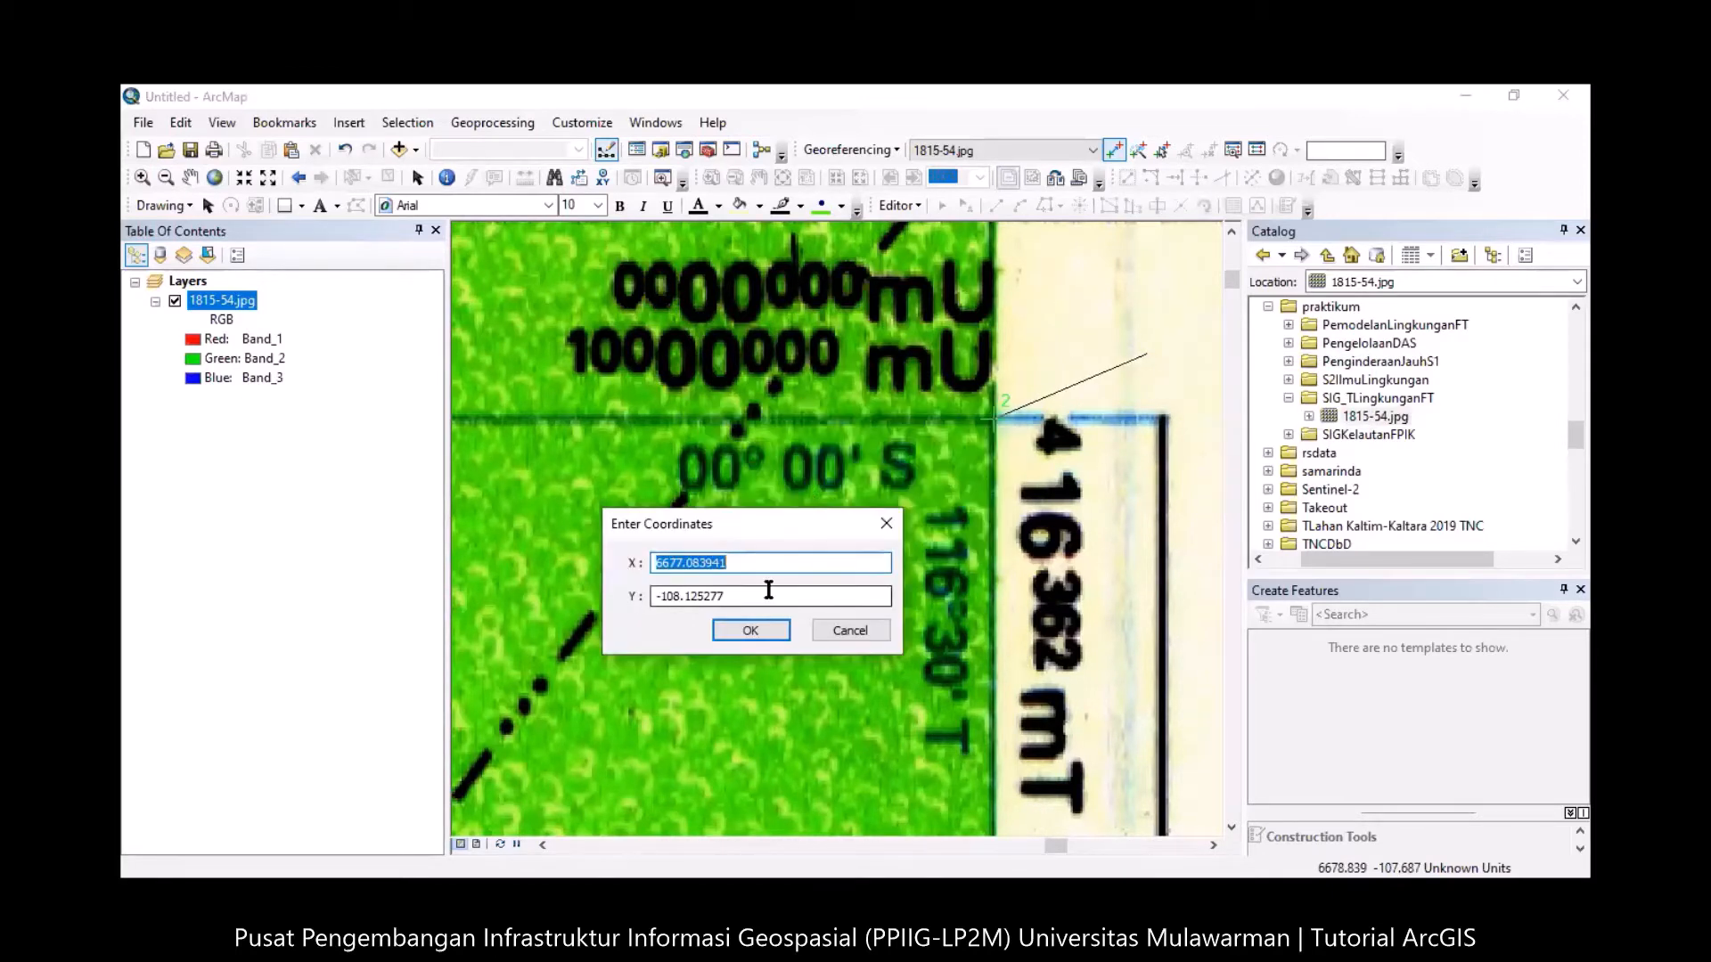
{"action": "type", "text": "416"}
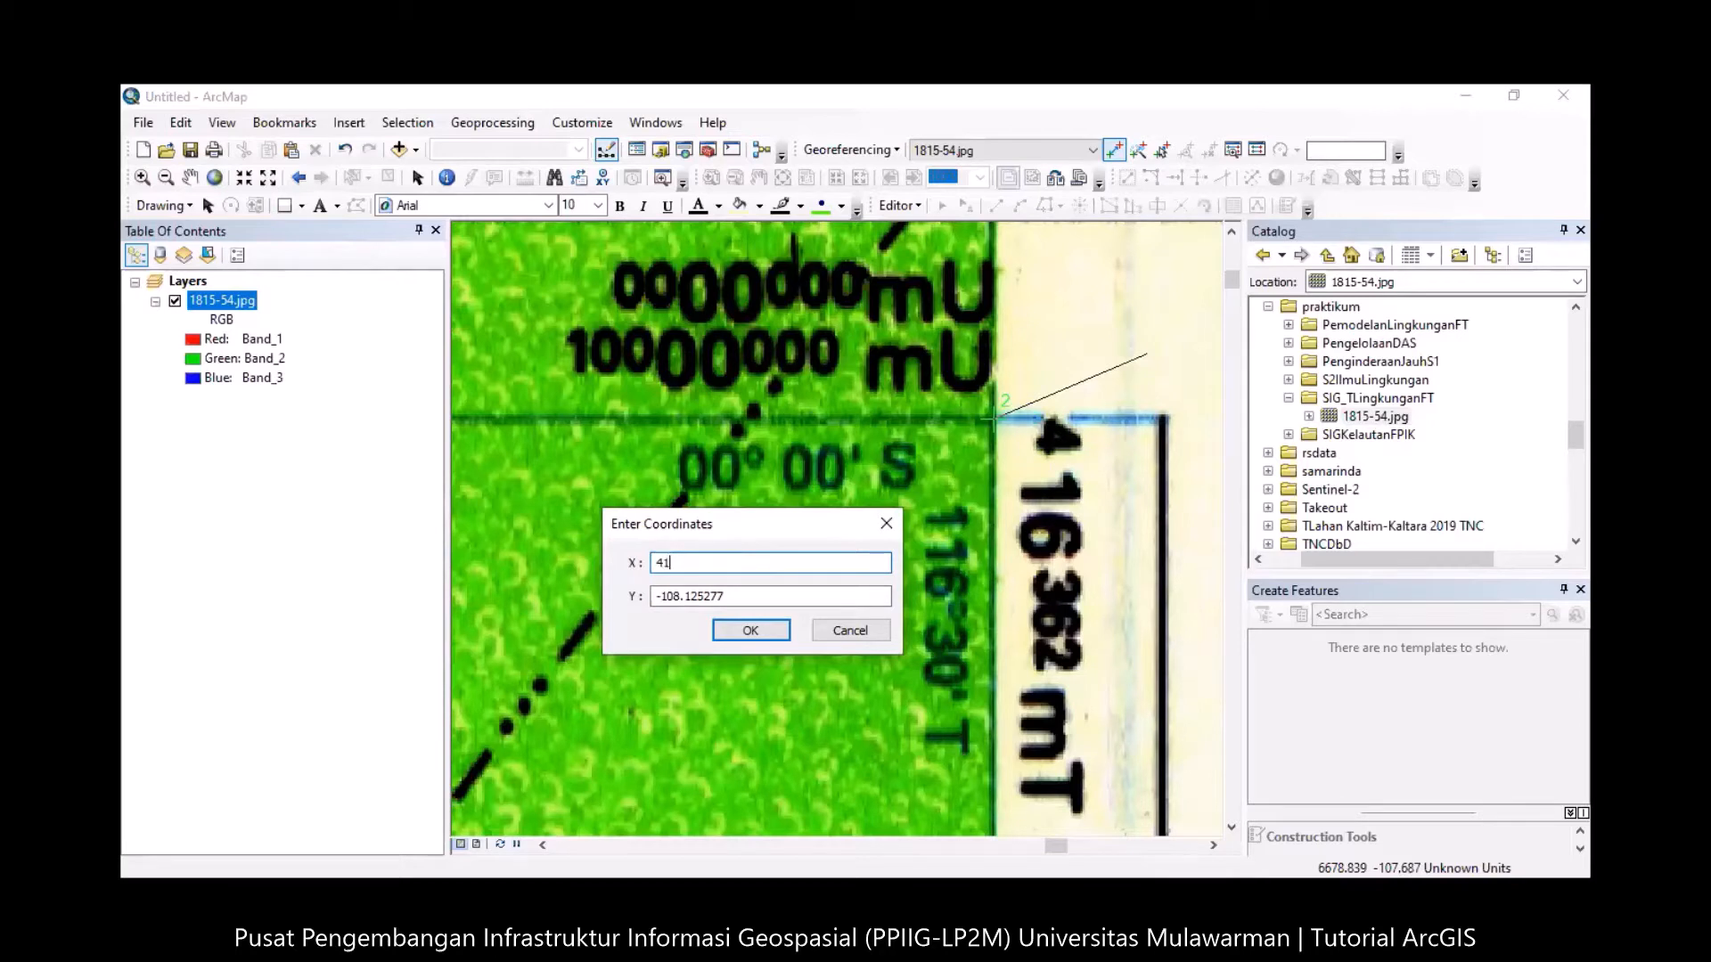
{"action": "type", "text": "362"}
{"action": "key", "text": "Tab"}
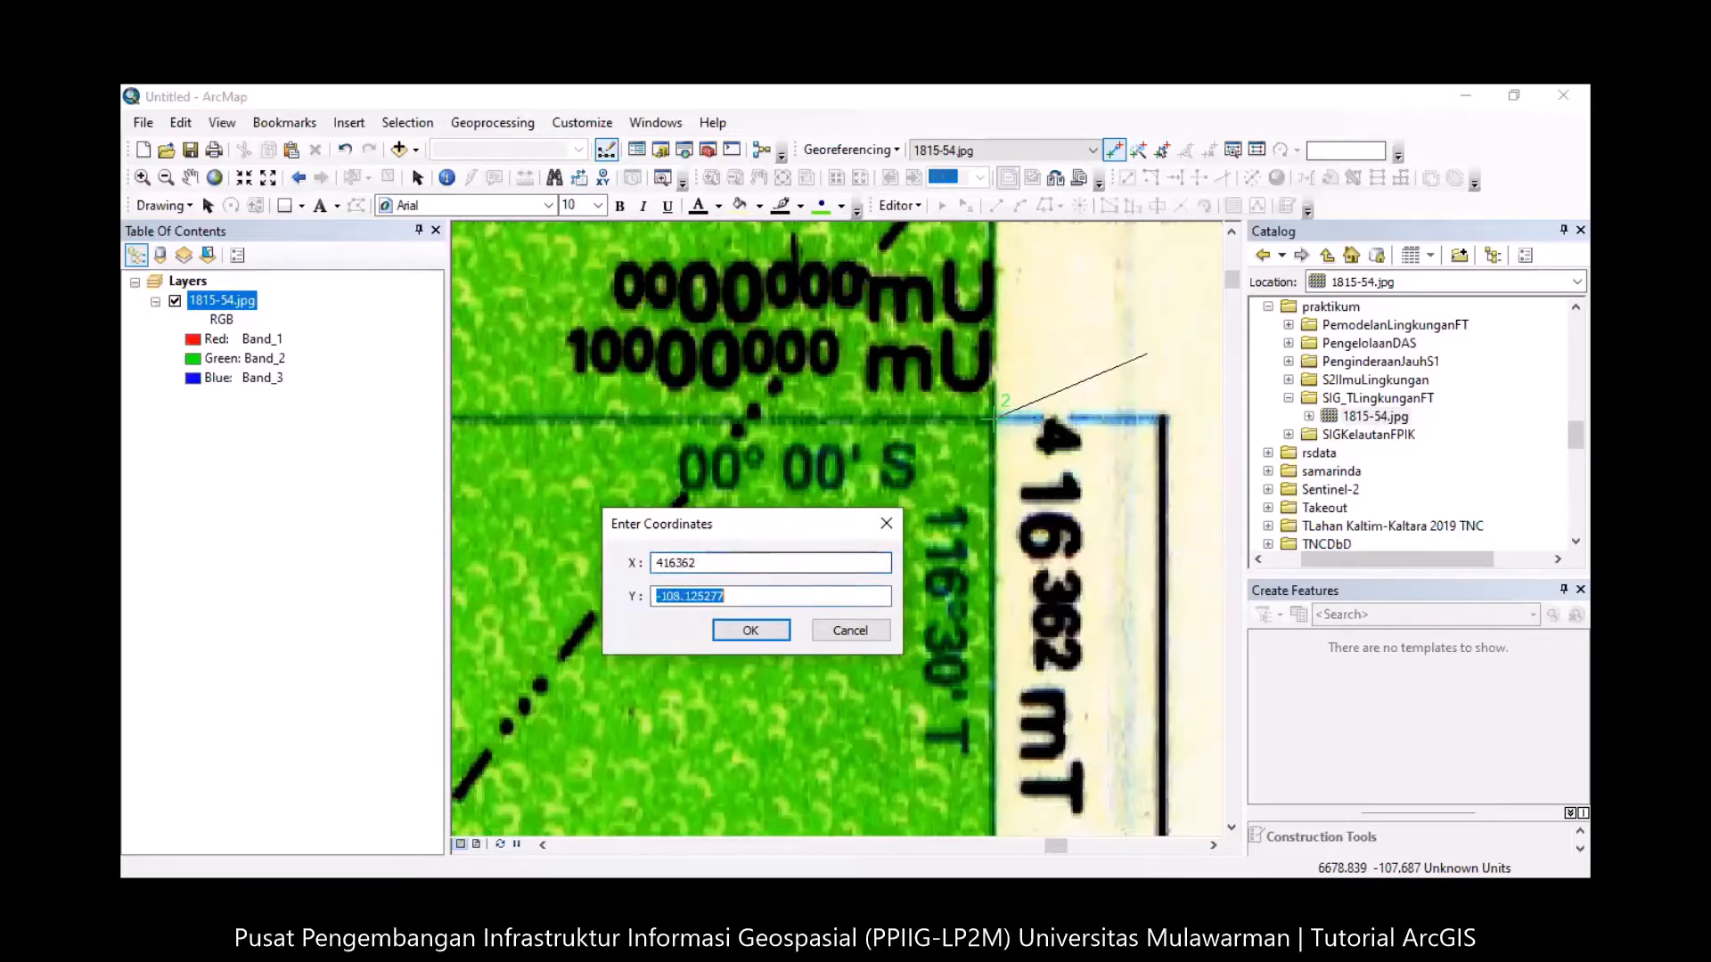
{"action": "type", "text": "10000000"}
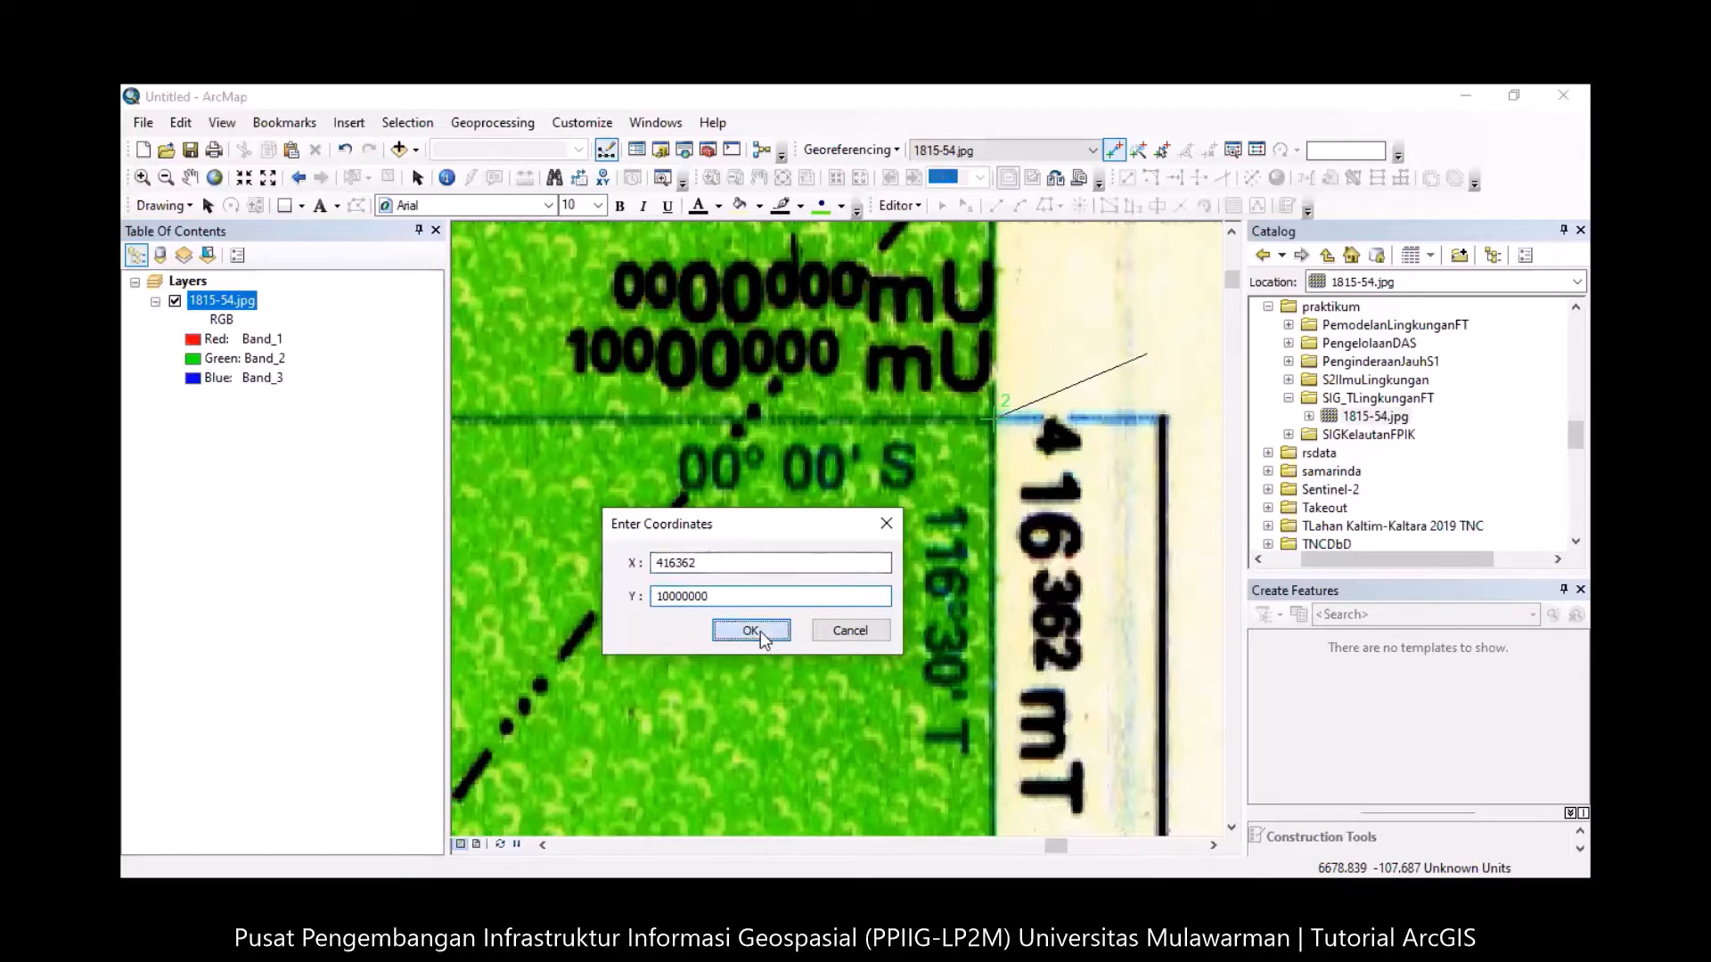
{"action": "key", "text": "Return"}
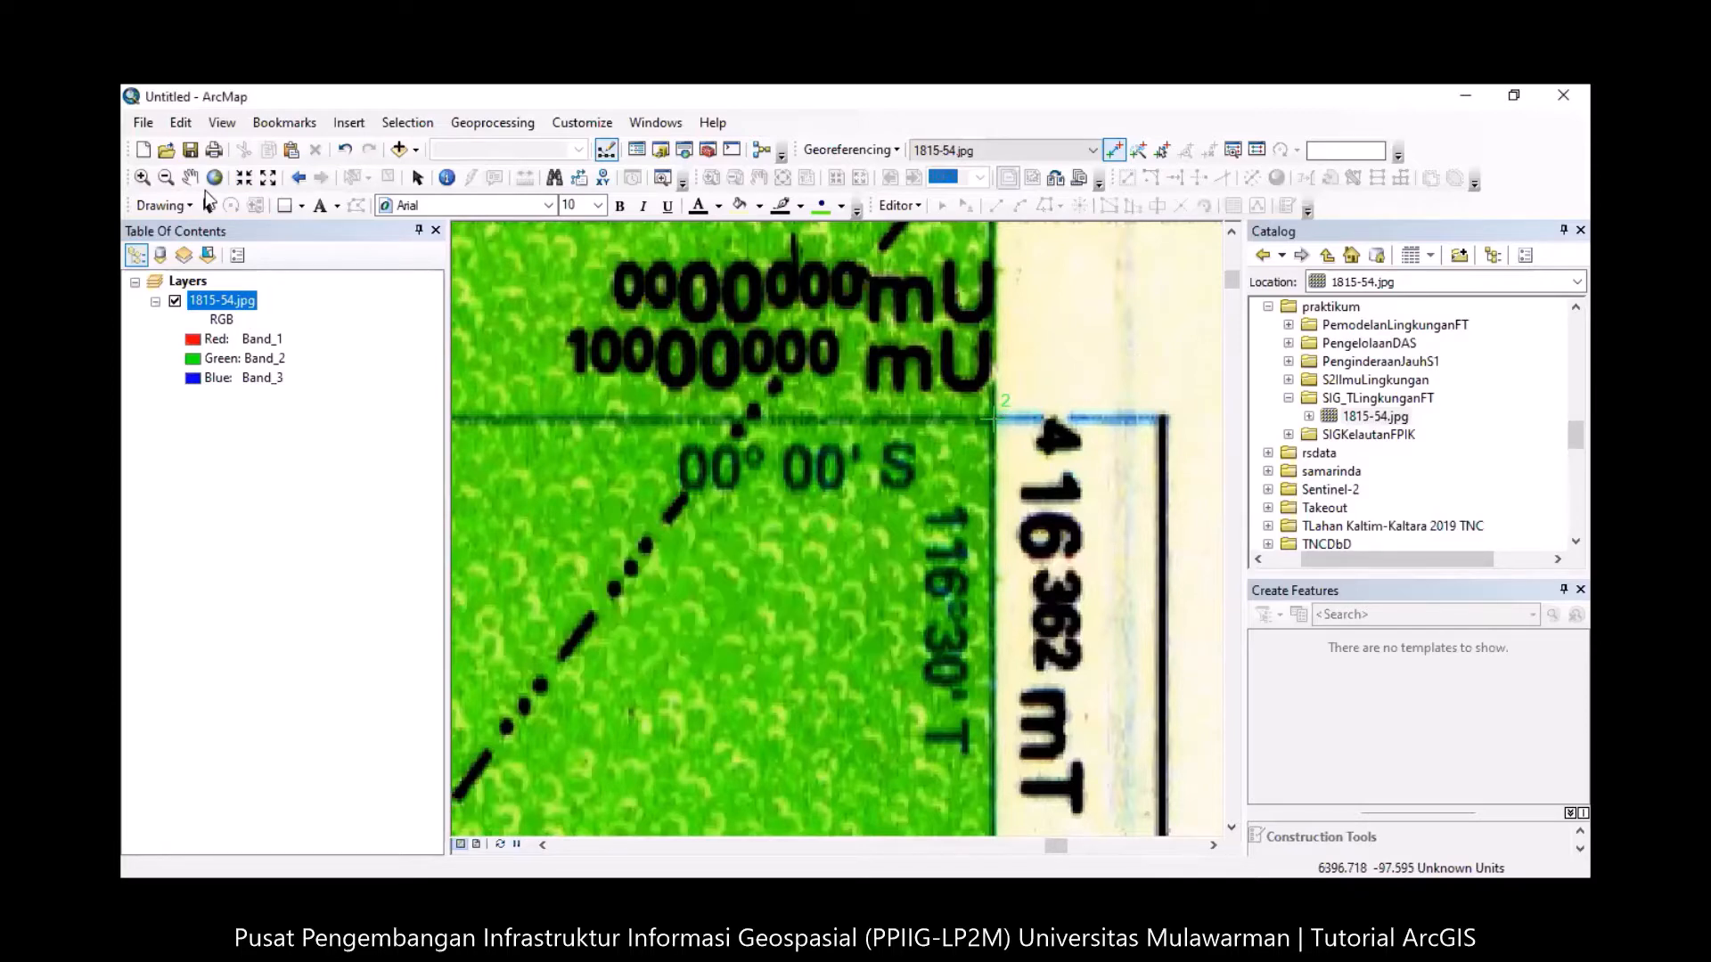
Place the third control point on the grid-line intersection at the map's southeast corner, labelled 00° 15' S and 116°30' T.
{"action": "left_click", "coordinate": [297, 179]}
{"action": "left_click", "coordinate": [297, 179]}
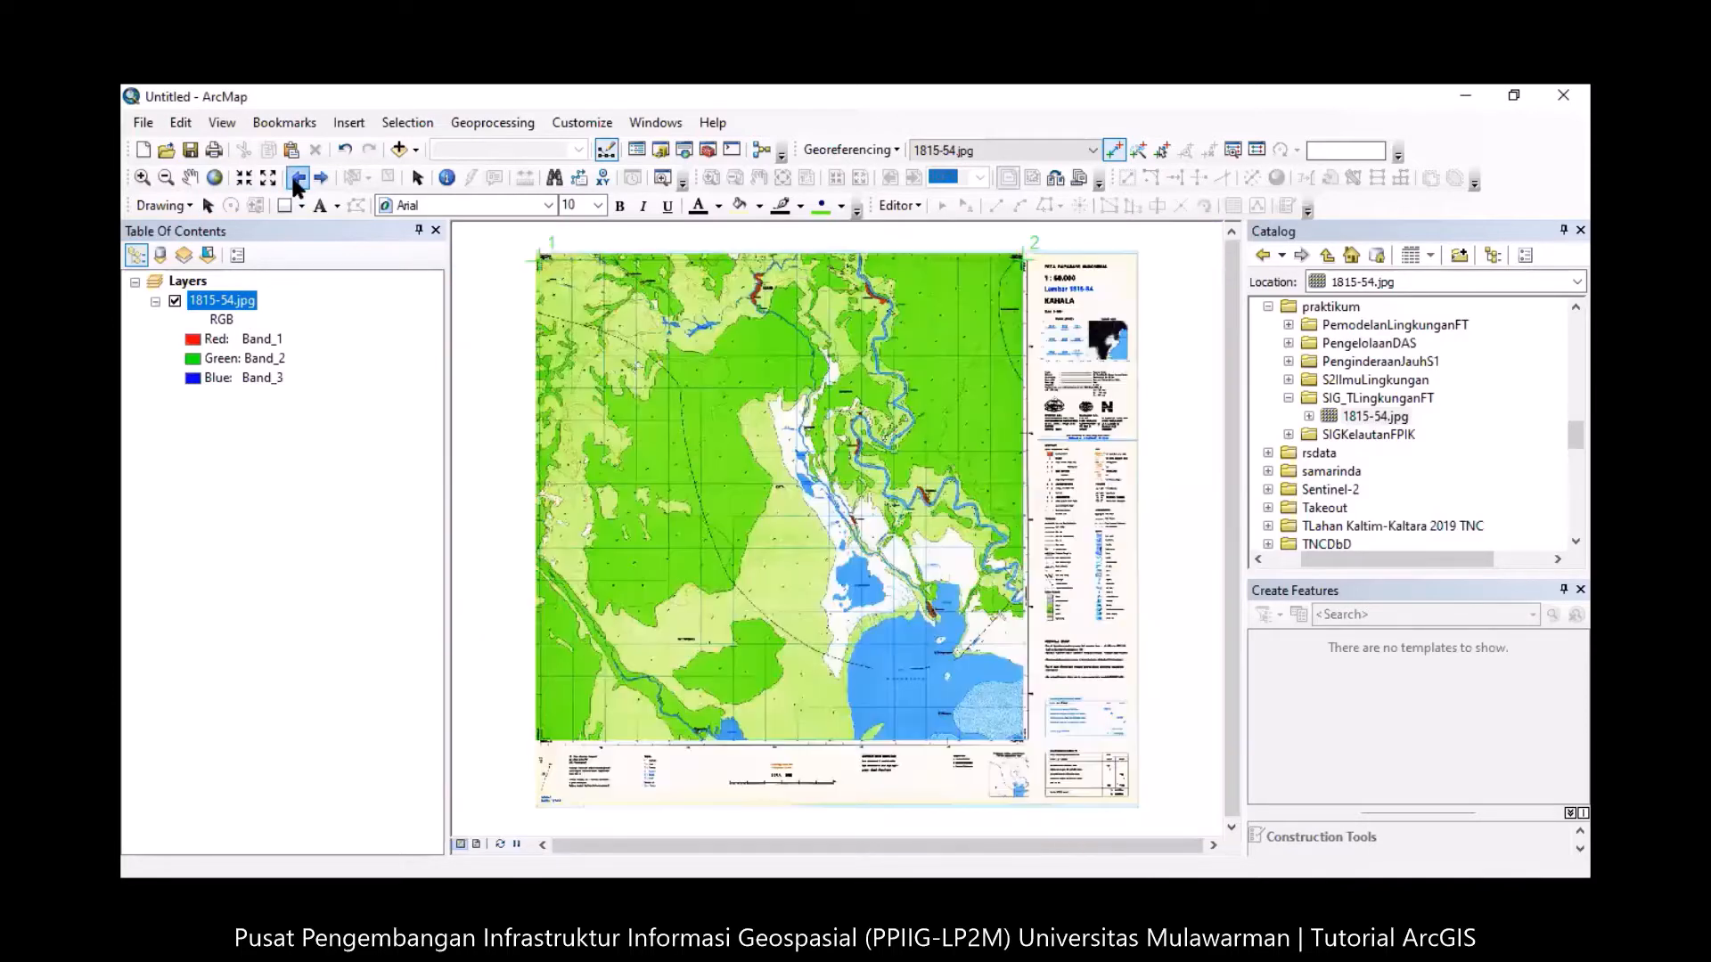
{"action": "left_click", "coordinate": [142, 176]}
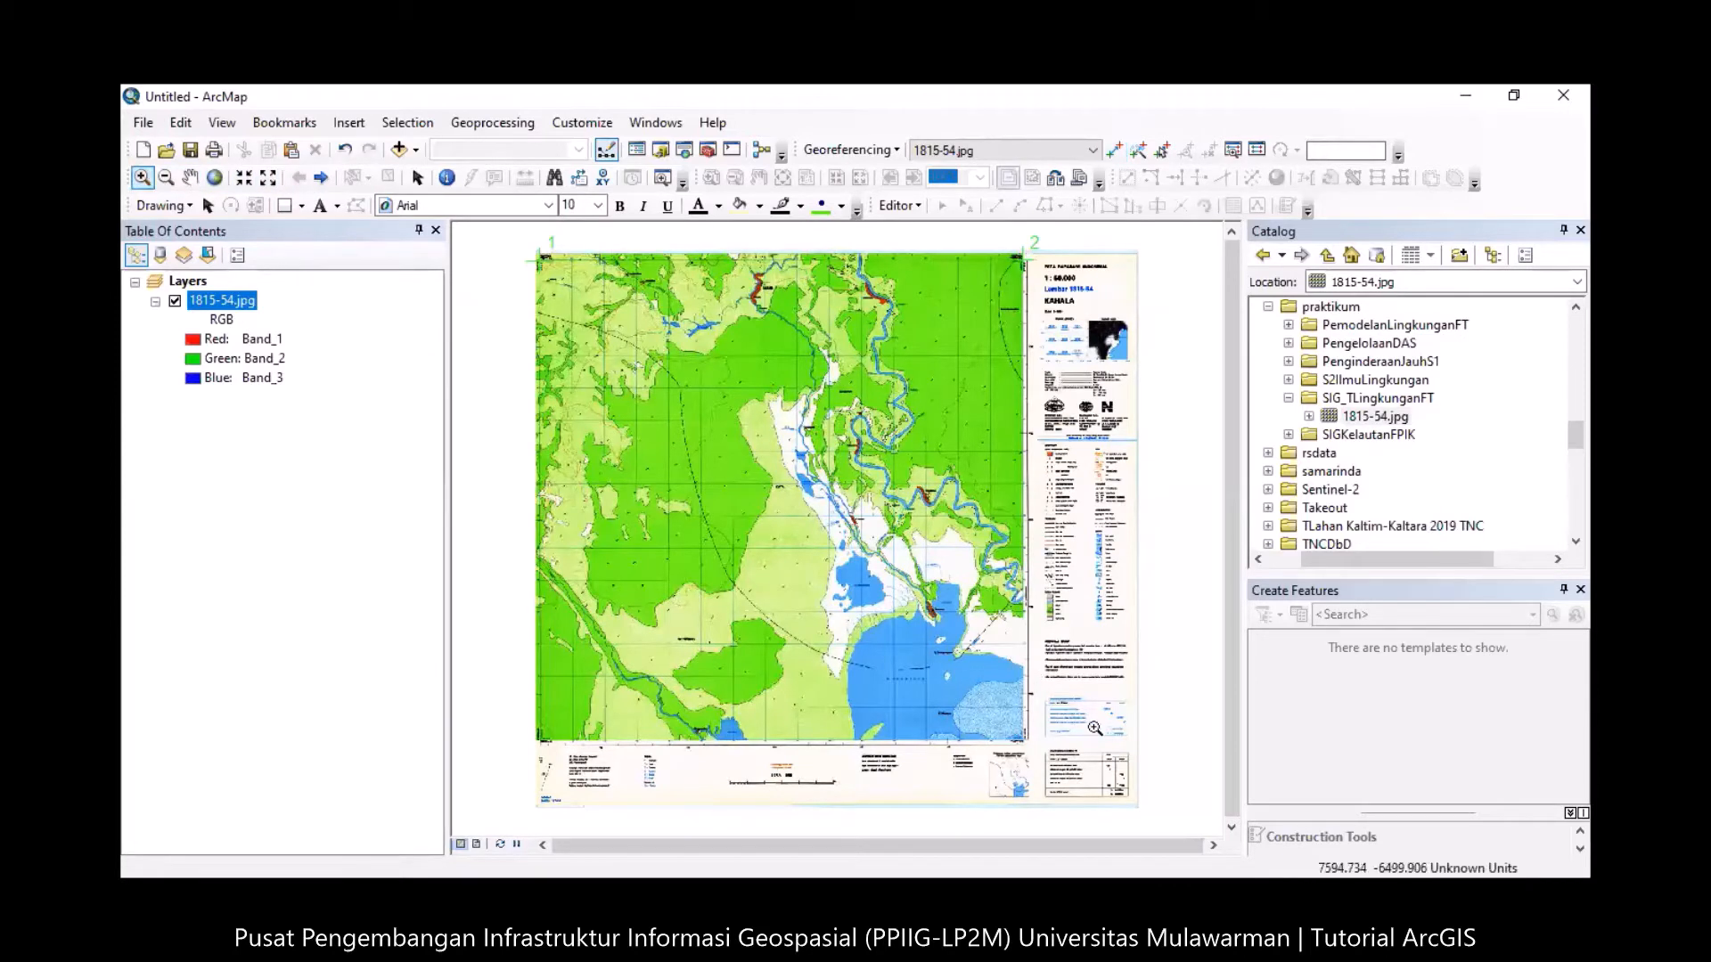
{"action": "left_click_drag", "start_coordinate": [1005, 725], "coordinate": [1040, 748]}
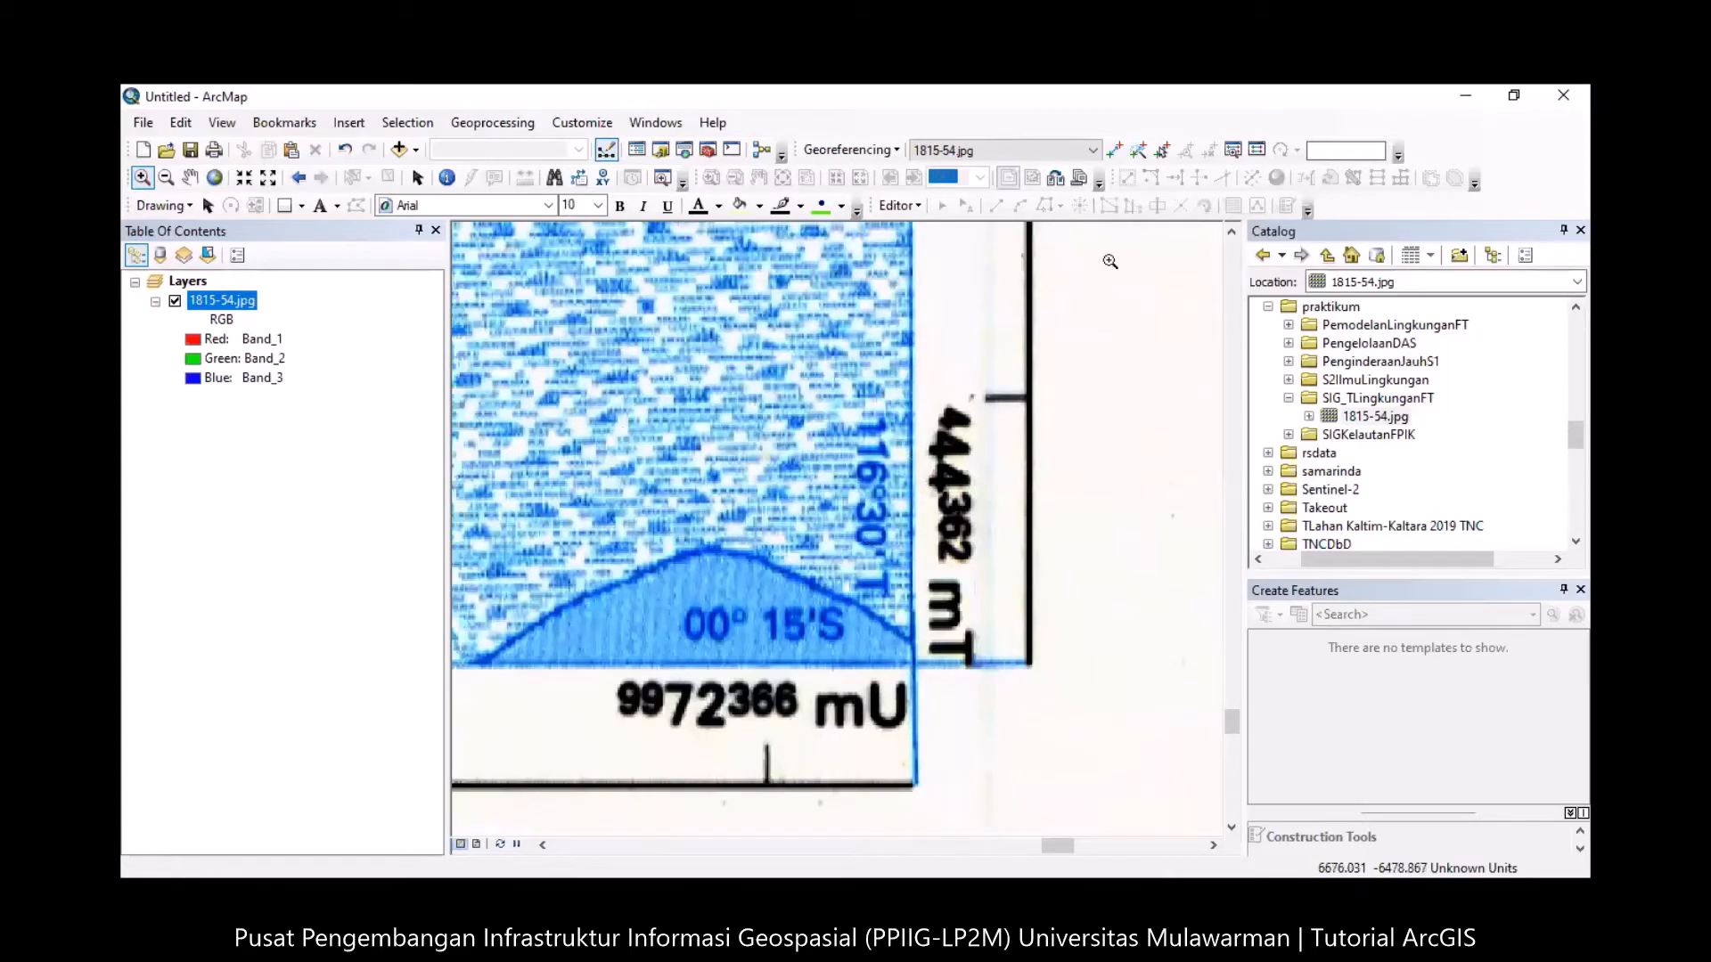
{"action": "left_click", "coordinate": [1113, 151]}
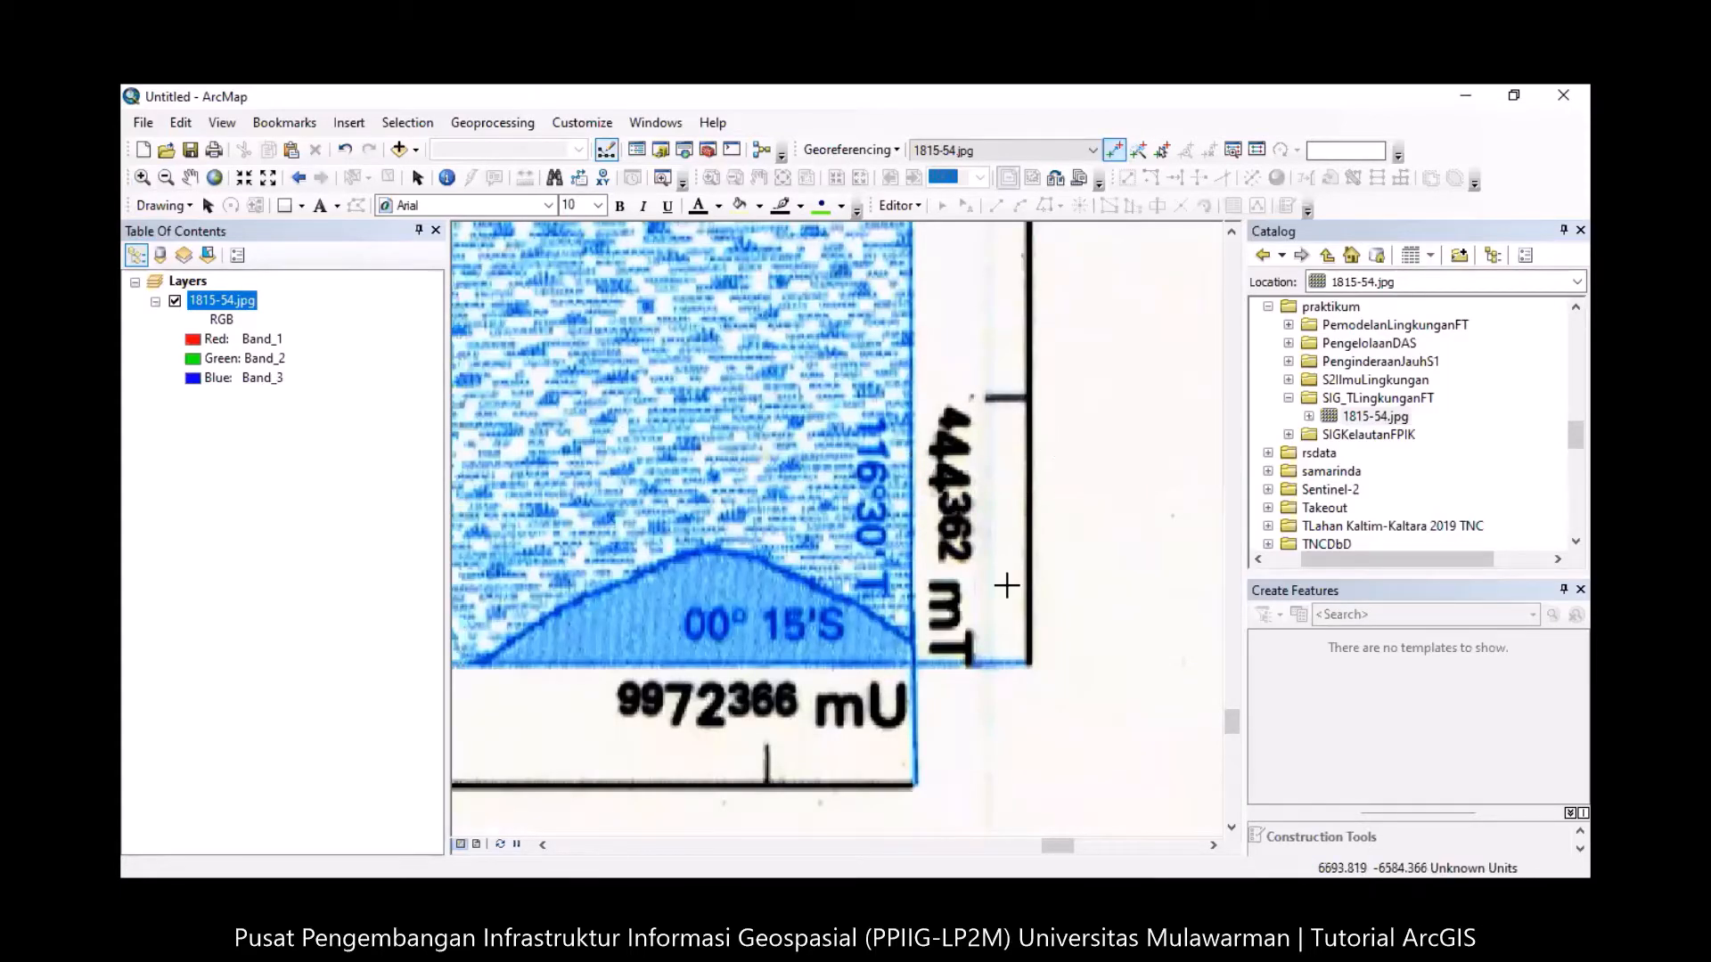
{"action": "left_click", "coordinate": [911, 660]}
Assign target coordinates X 444362 and Y 9972366 to the southeast control point.
{"action": "right_click", "coordinate": [684, 397]}
{"action": "left_click", "coordinate": [698, 406]}
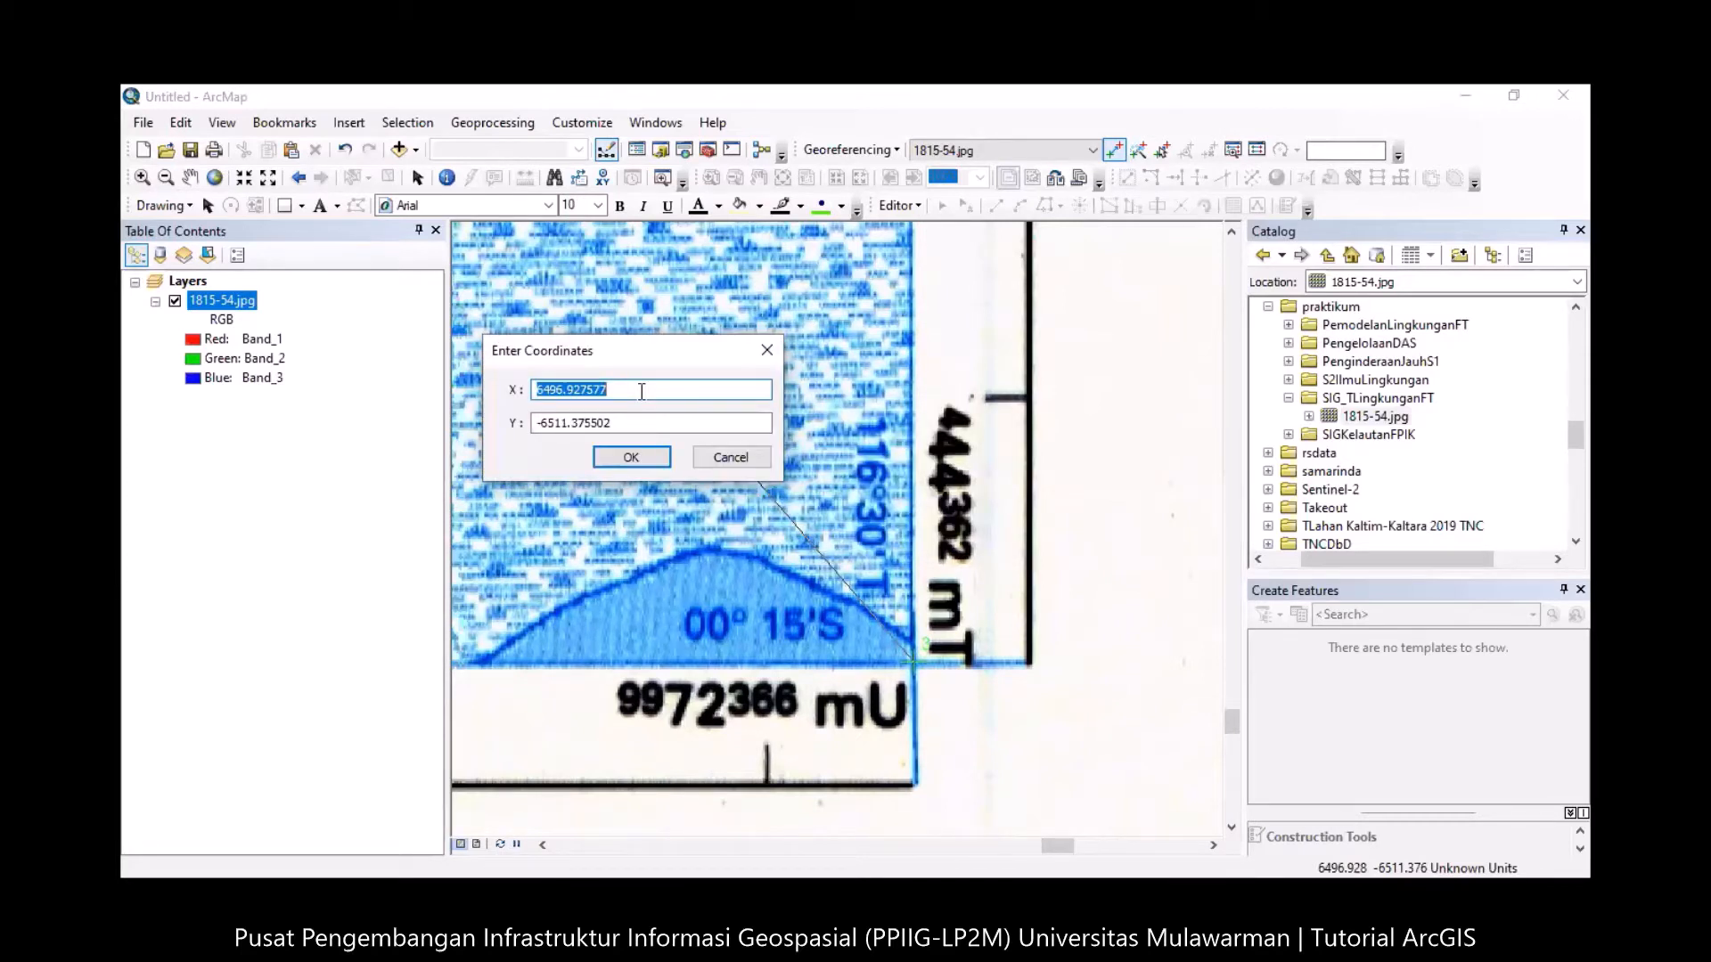
{"action": "type", "text": "444362"}
{"action": "key", "text": "Tab"}
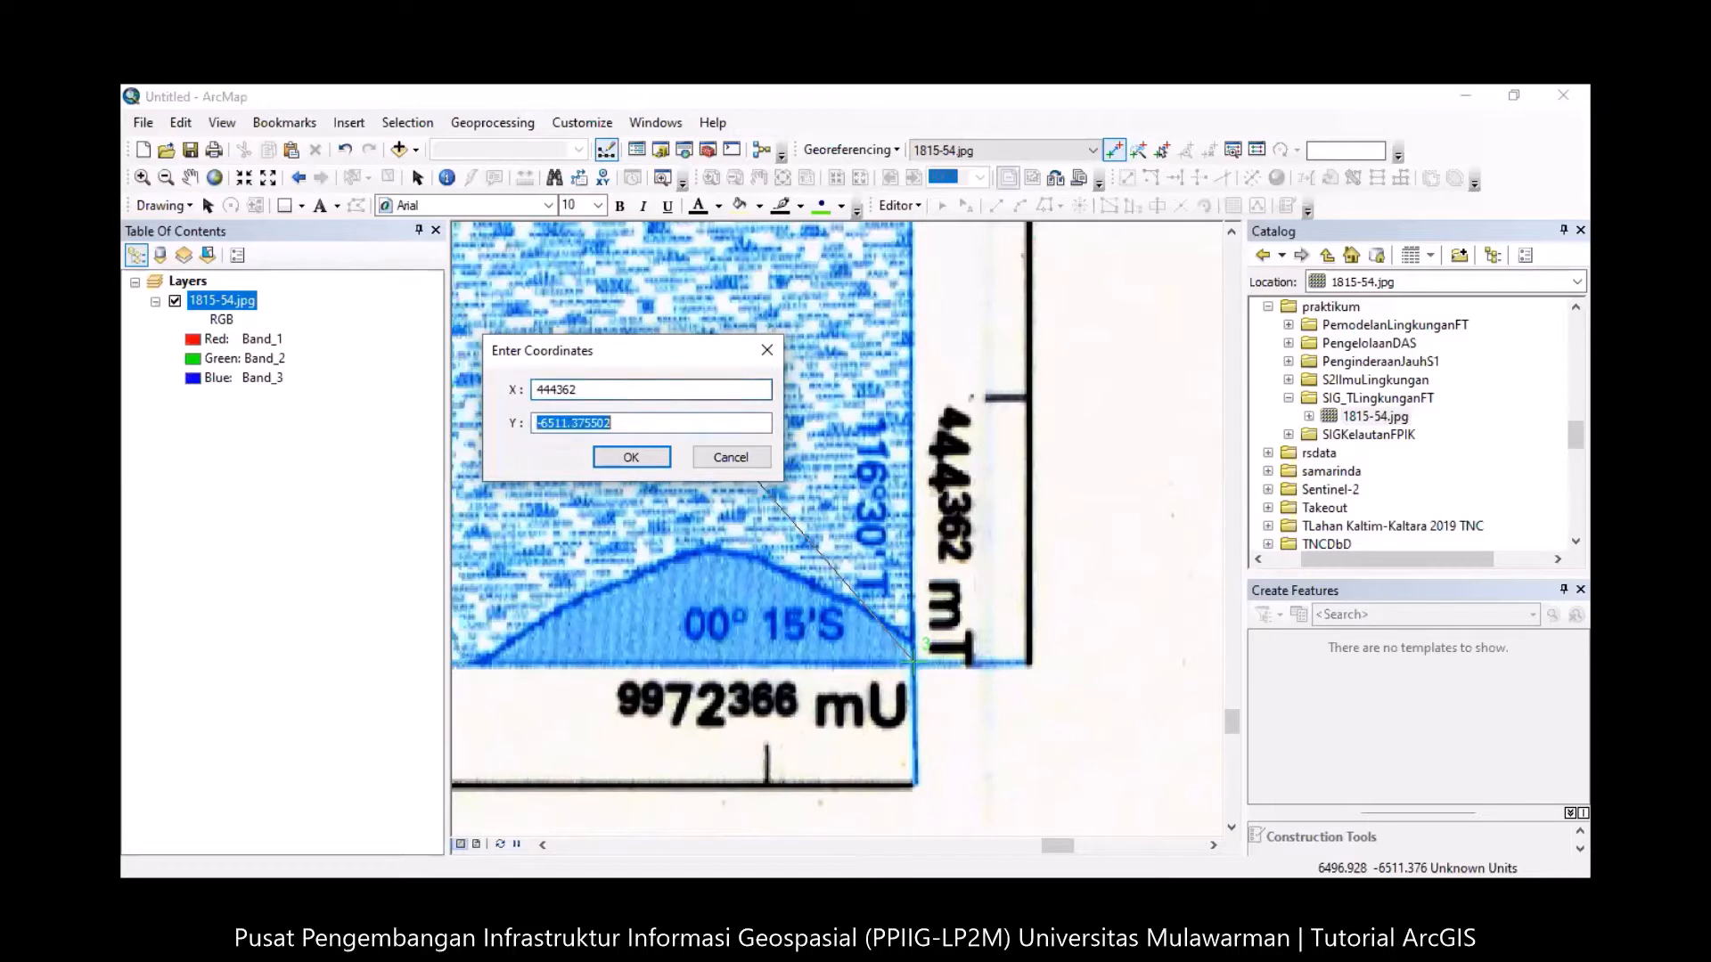
{"action": "type", "text": "9972366"}
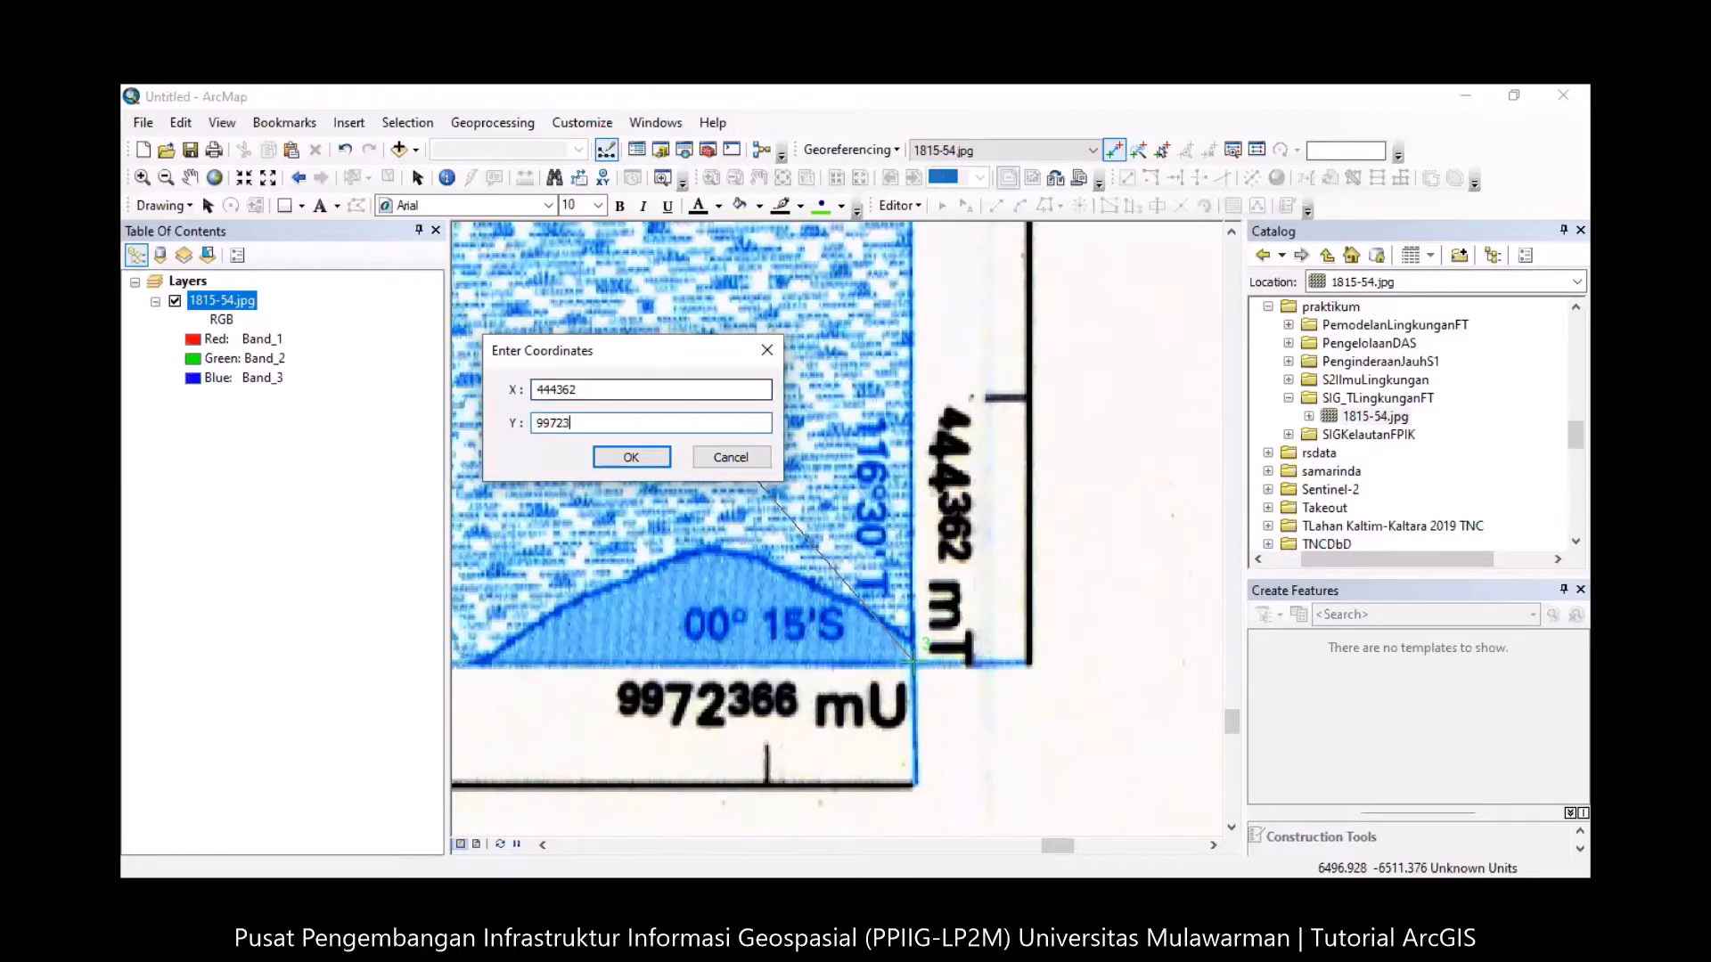
{"action": "left_click", "coordinate": [631, 457]}
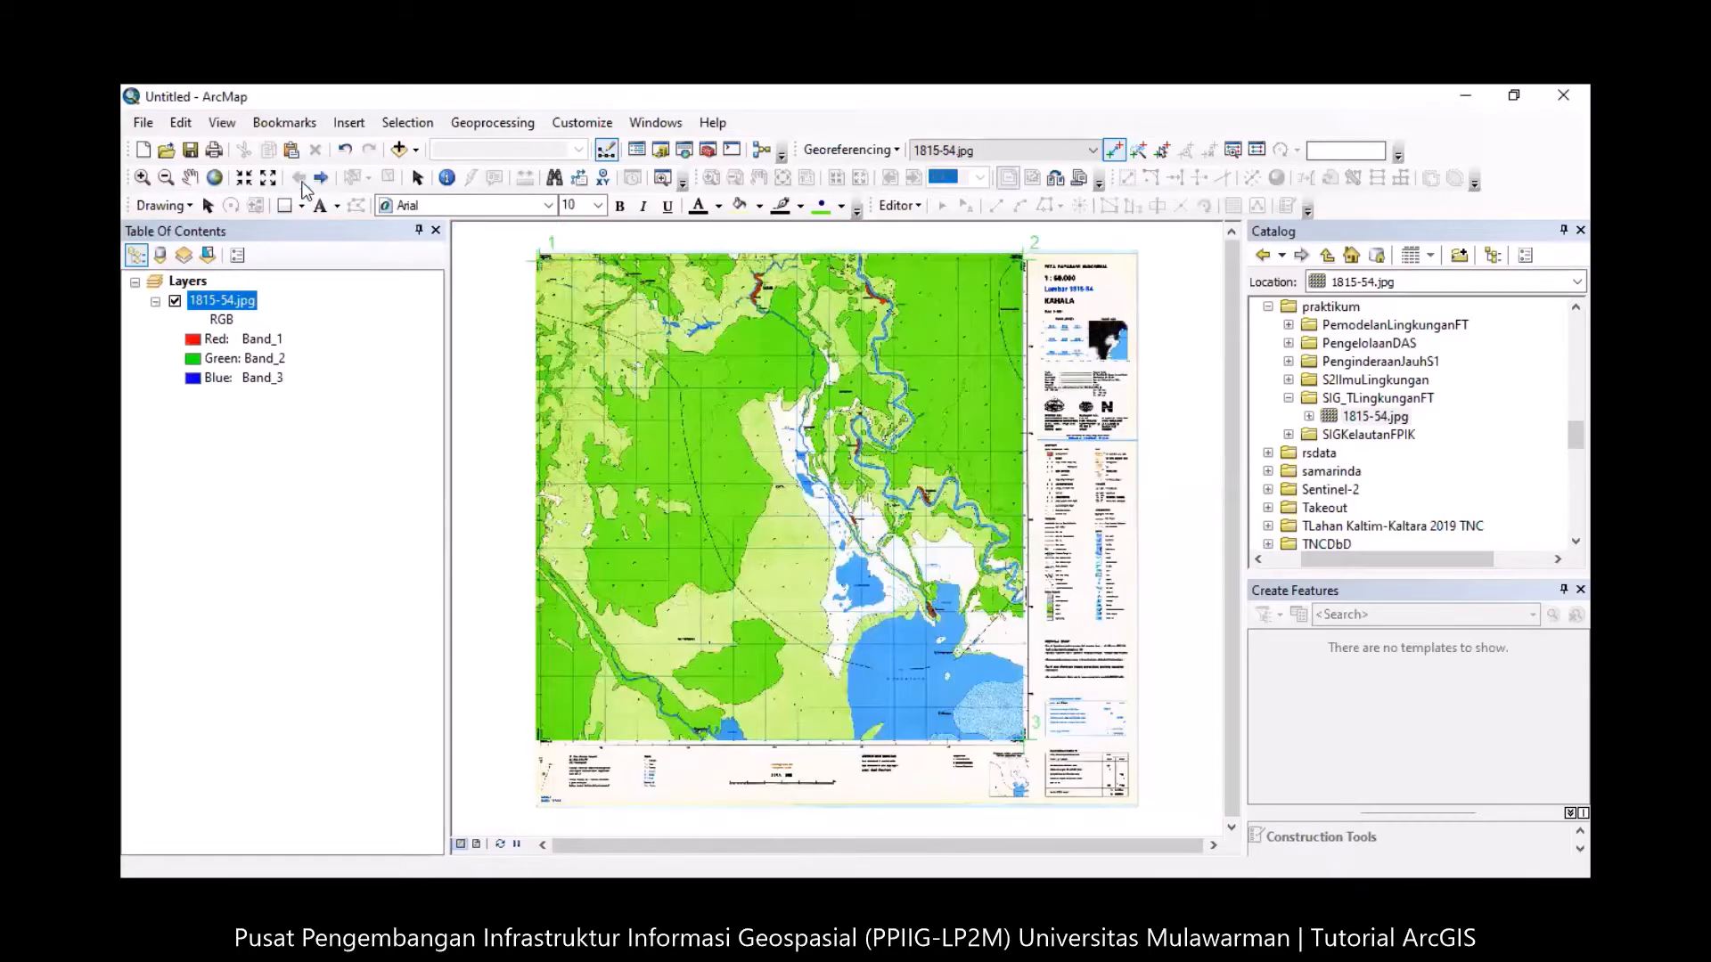
Place the fourth control point on the grid-line intersection at the map's southwest corner, labelled 00° 15' S and 116°15' T.
{"action": "left_click", "coordinate": [141, 177]}
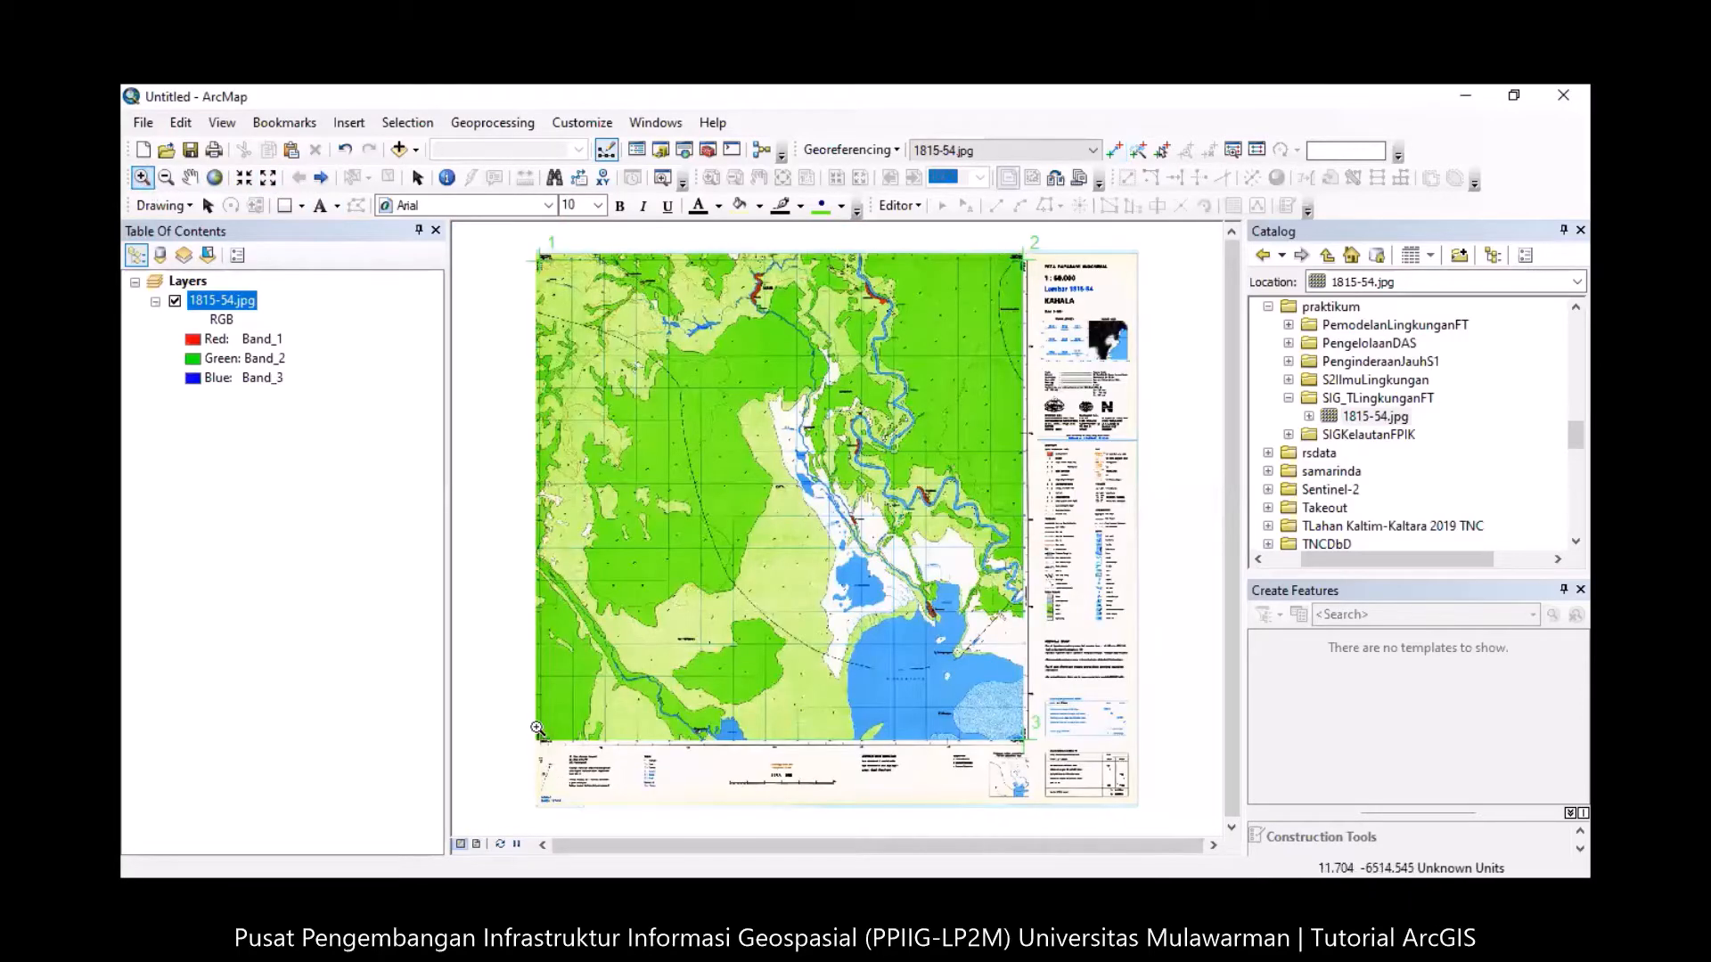
{"action": "left_click_drag", "start_coordinate": [536, 725], "coordinate": [555, 748]}
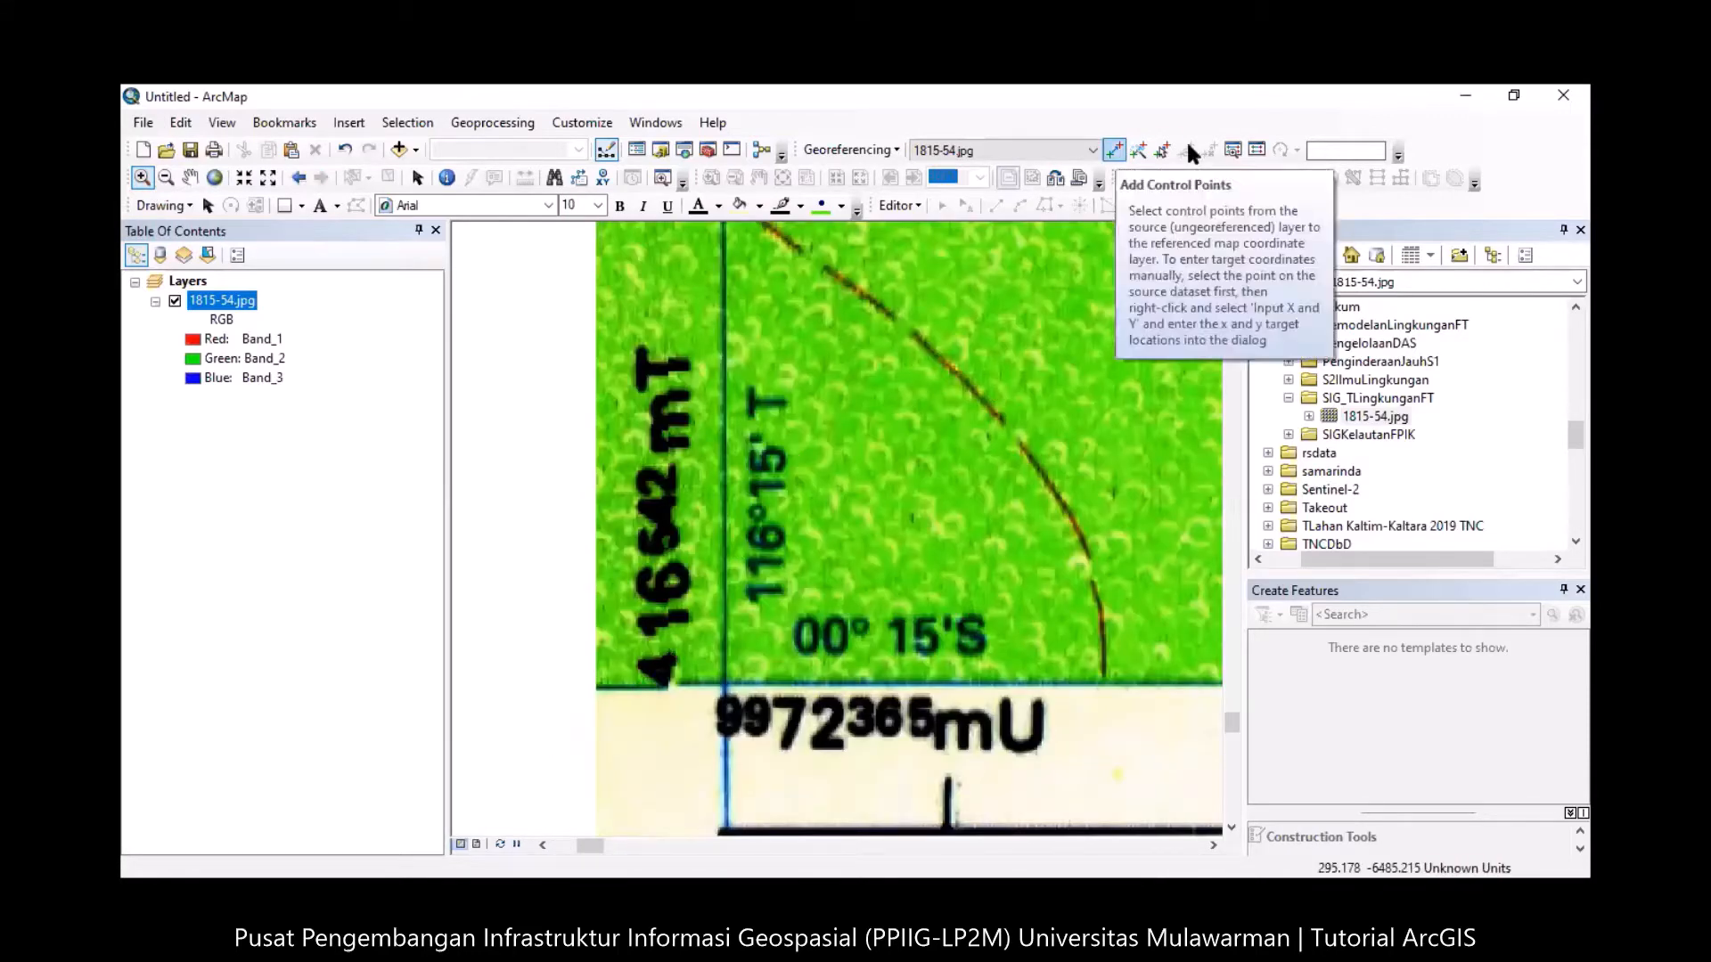
{"action": "left_click", "coordinate": [1114, 149]}
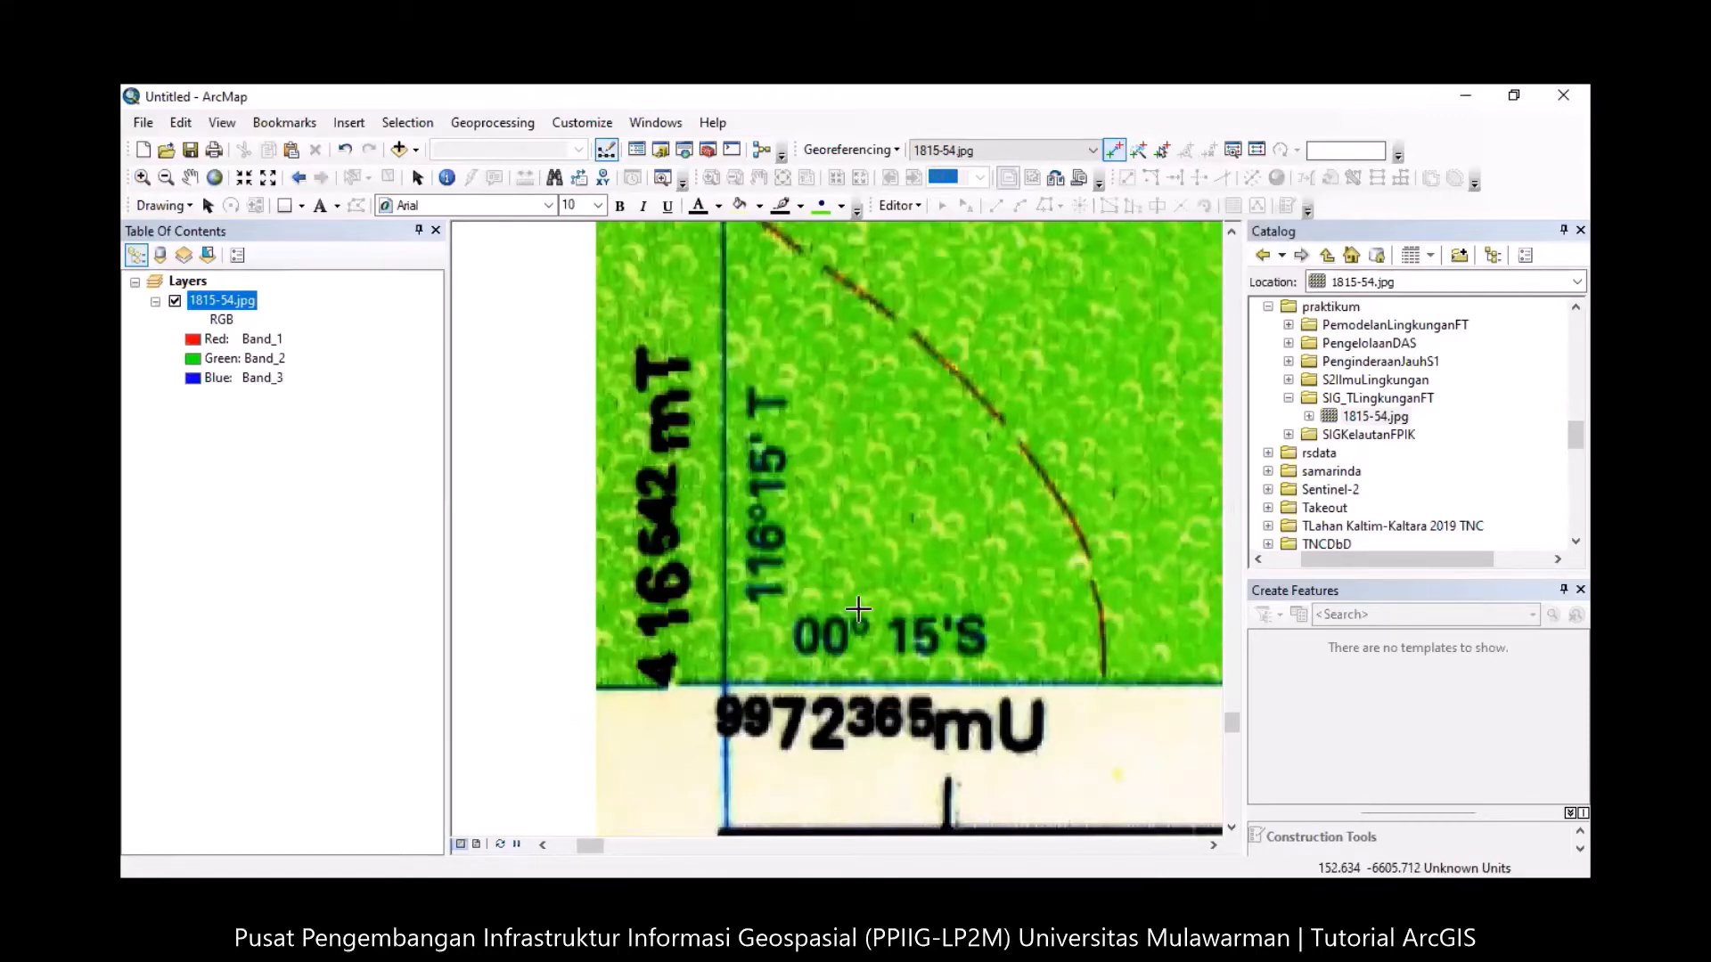
{"action": "left_click", "coordinate": [722, 683]}
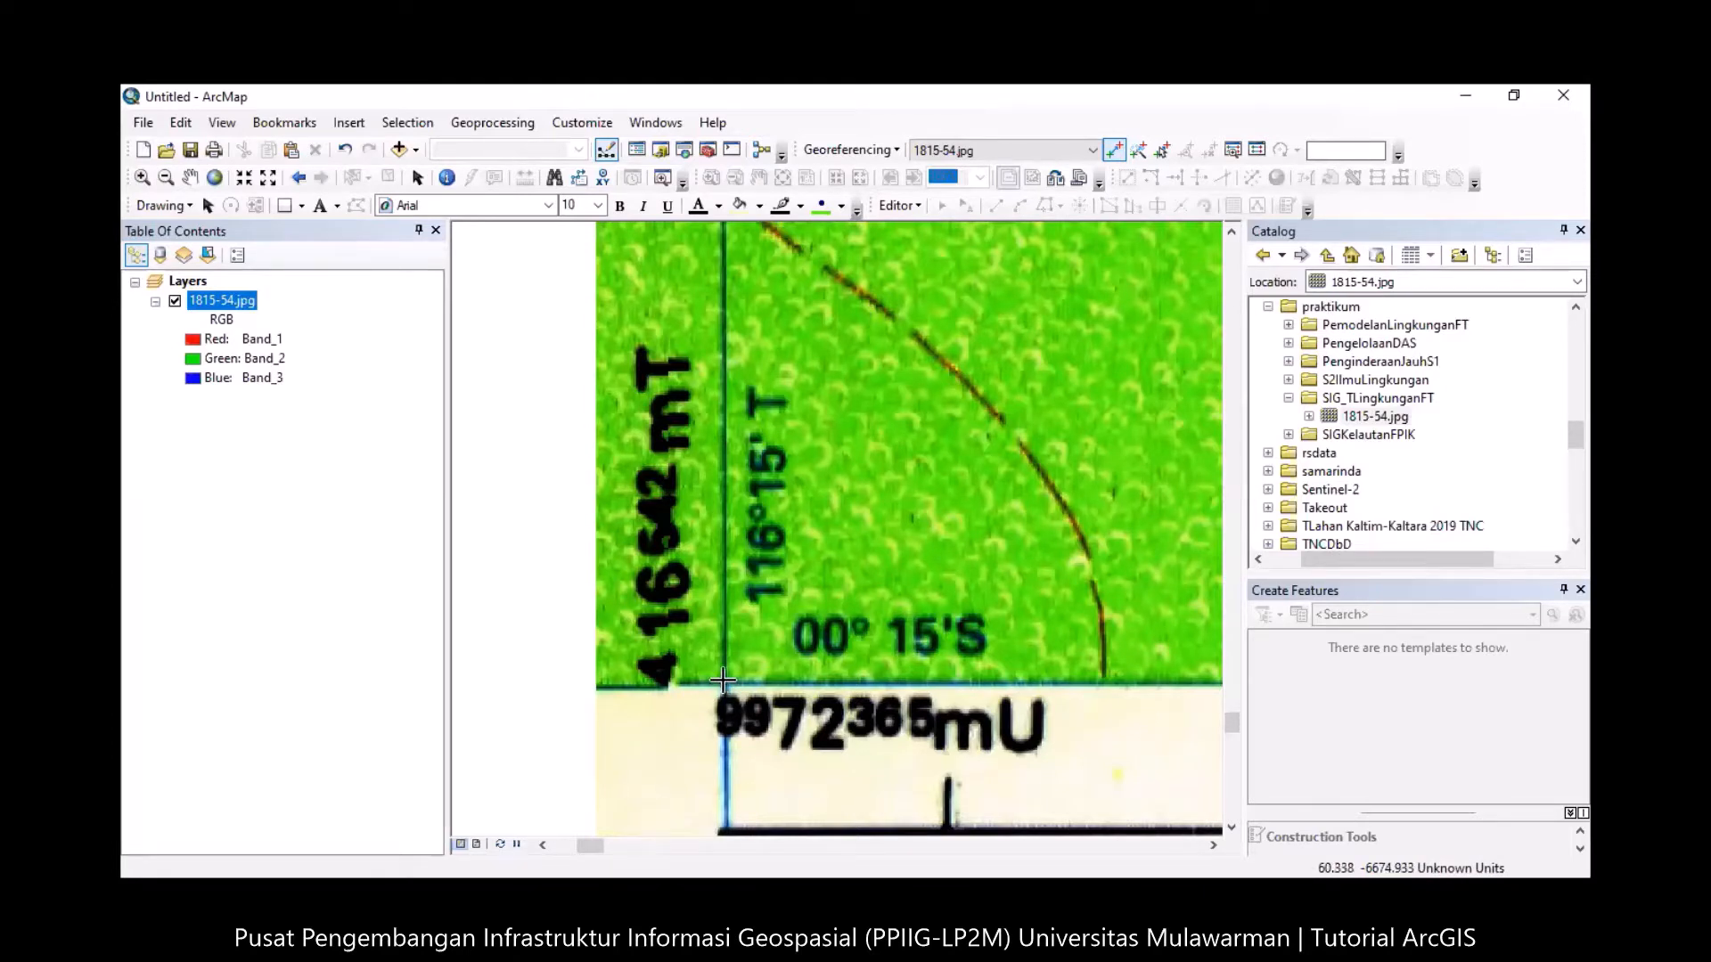
Assign target coordinates X 416542 and Y 9972365 to the southwest control point.
{"action": "right_click", "coordinate": [952, 414]}
{"action": "left_click", "coordinate": [981, 421]}
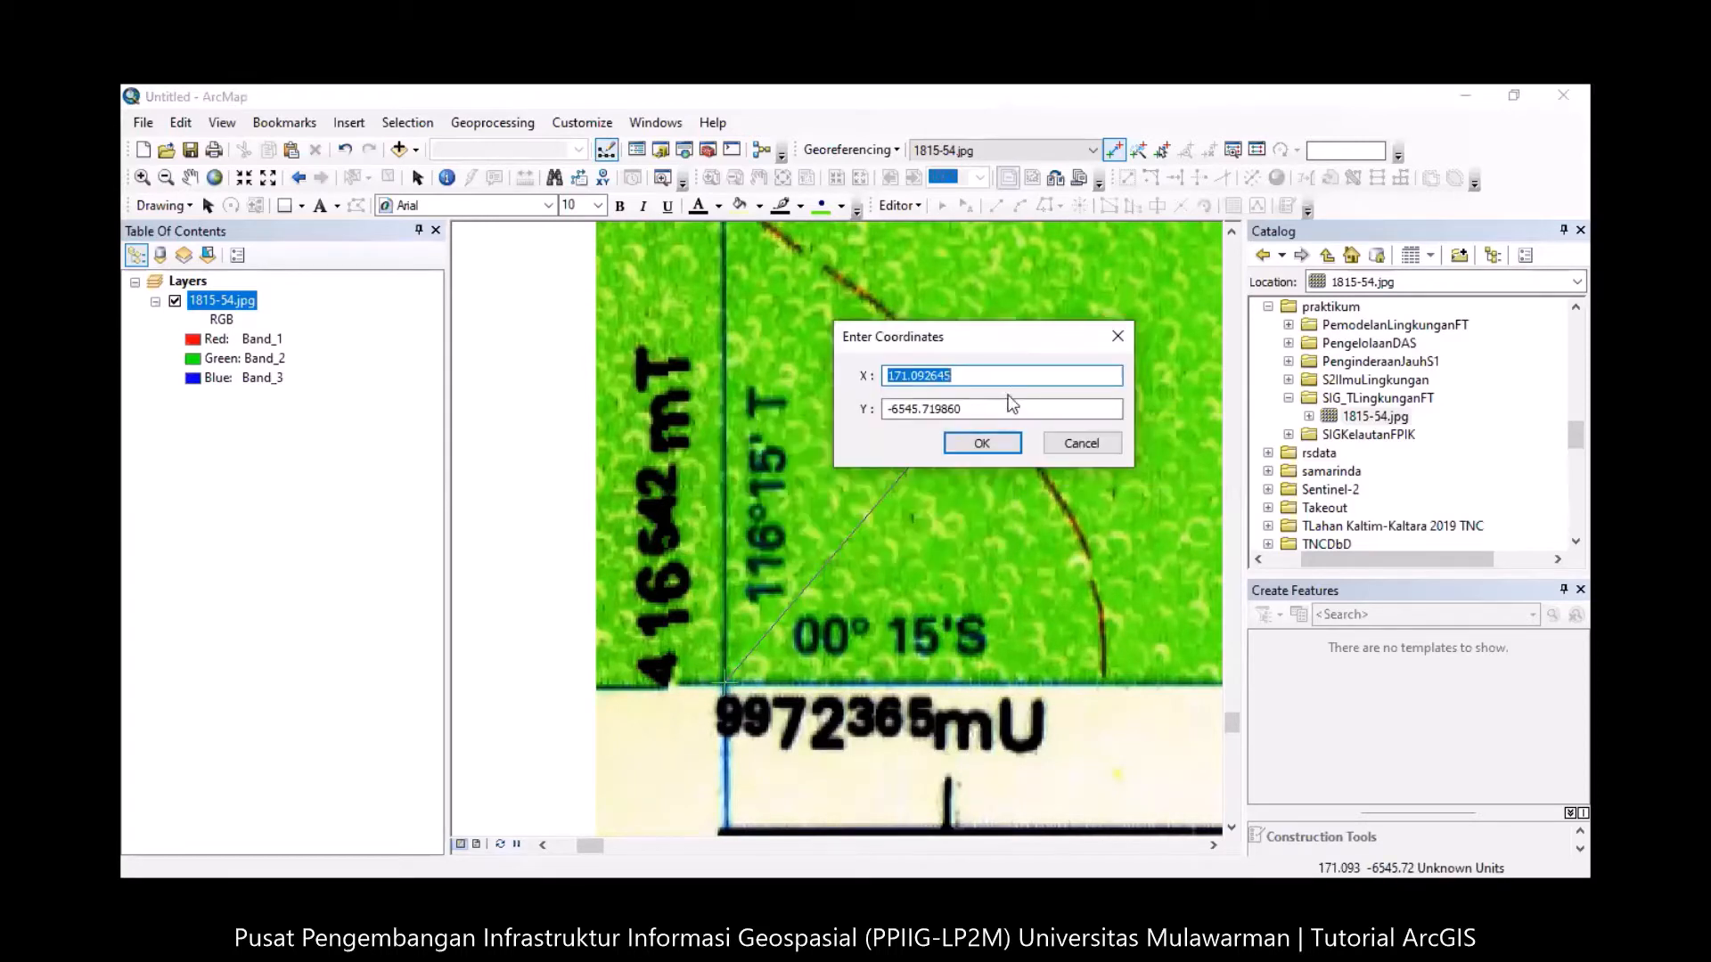
{"action": "type", "text": "416542"}
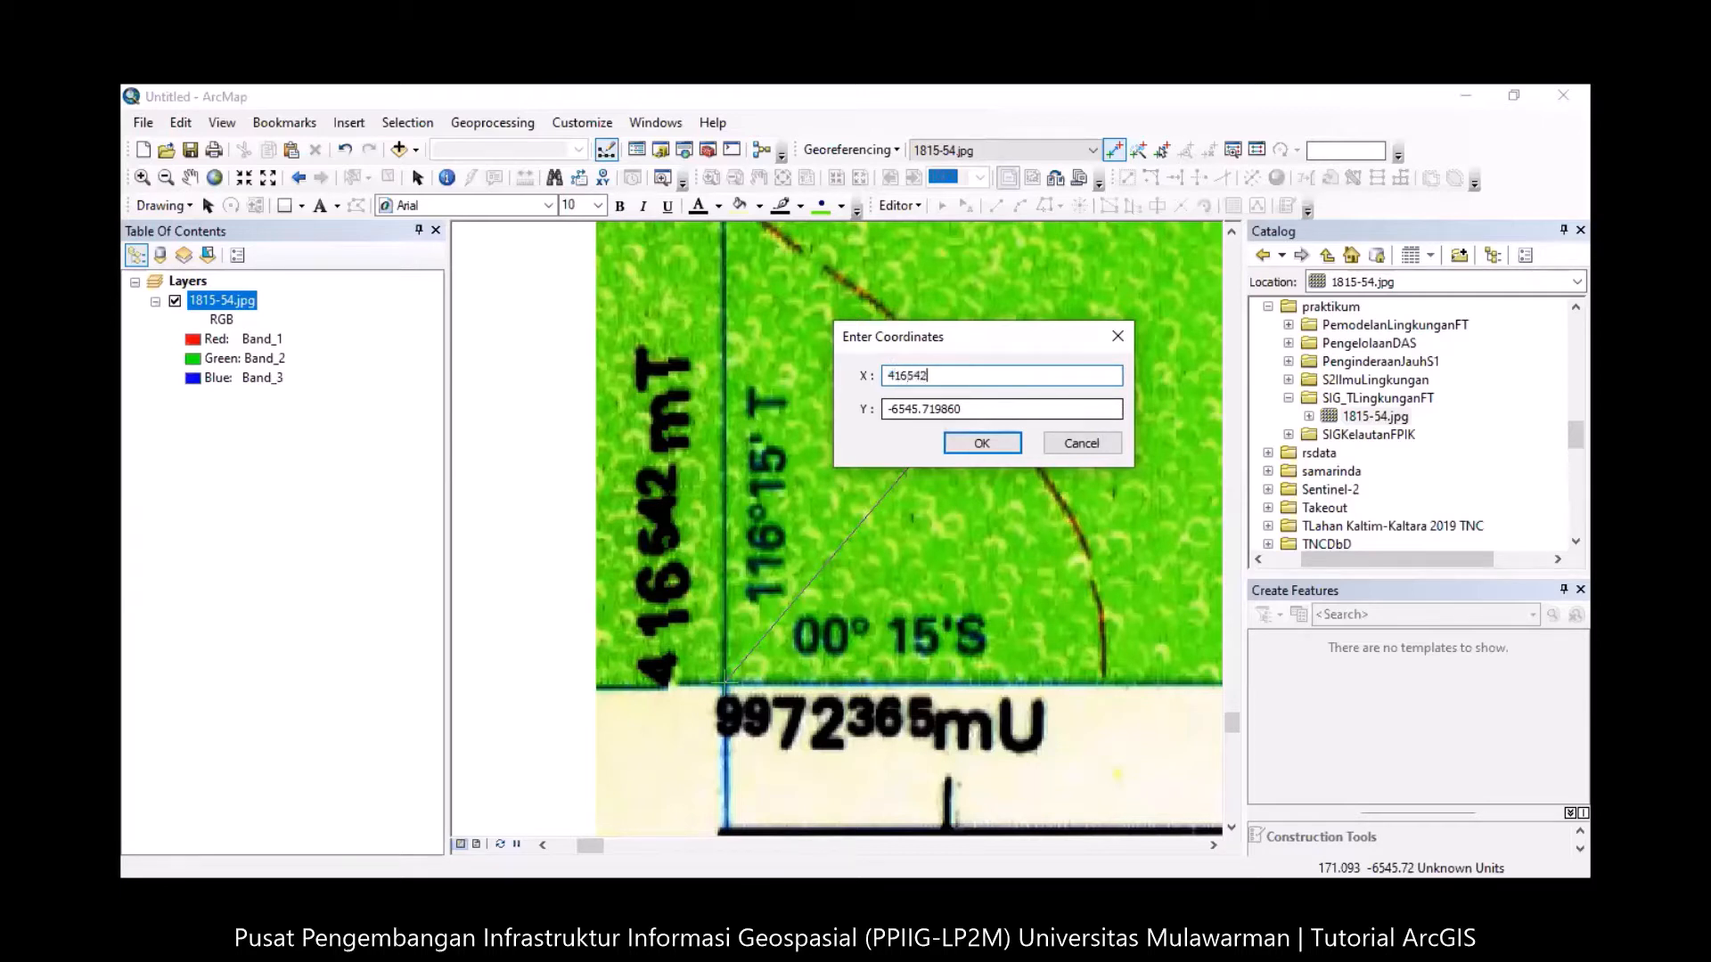
{"action": "key", "text": "Tab"}
{"action": "type", "text": "9"}
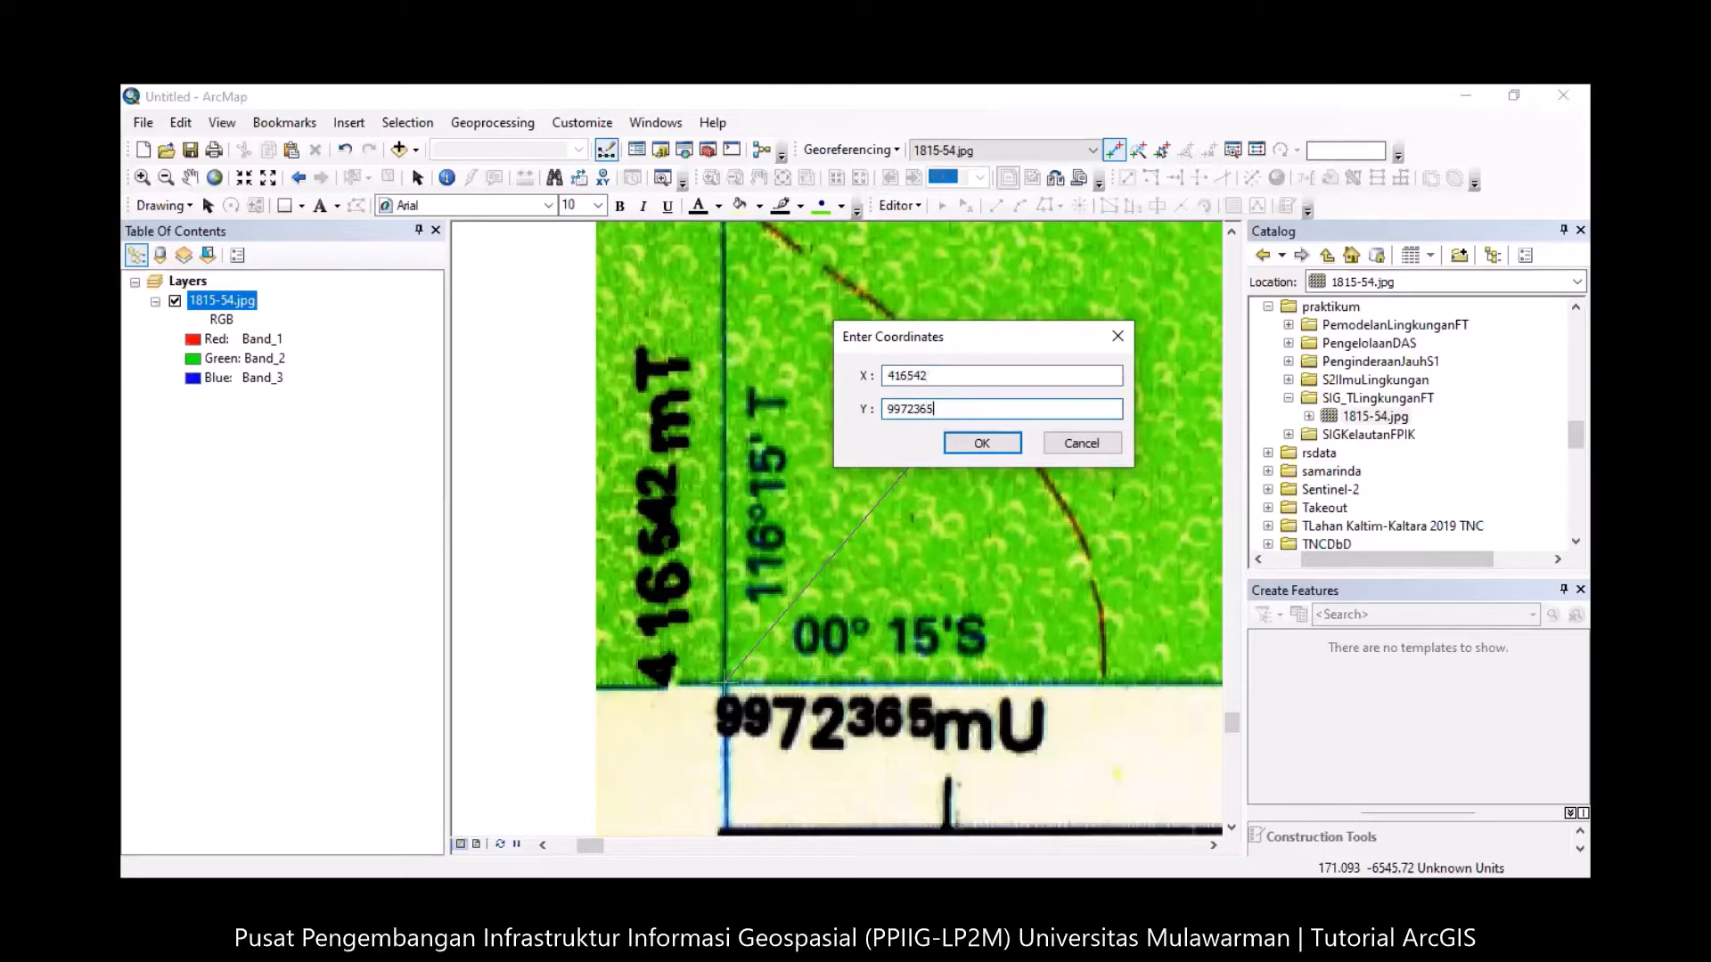
{"action": "left_click", "coordinate": [984, 444]}
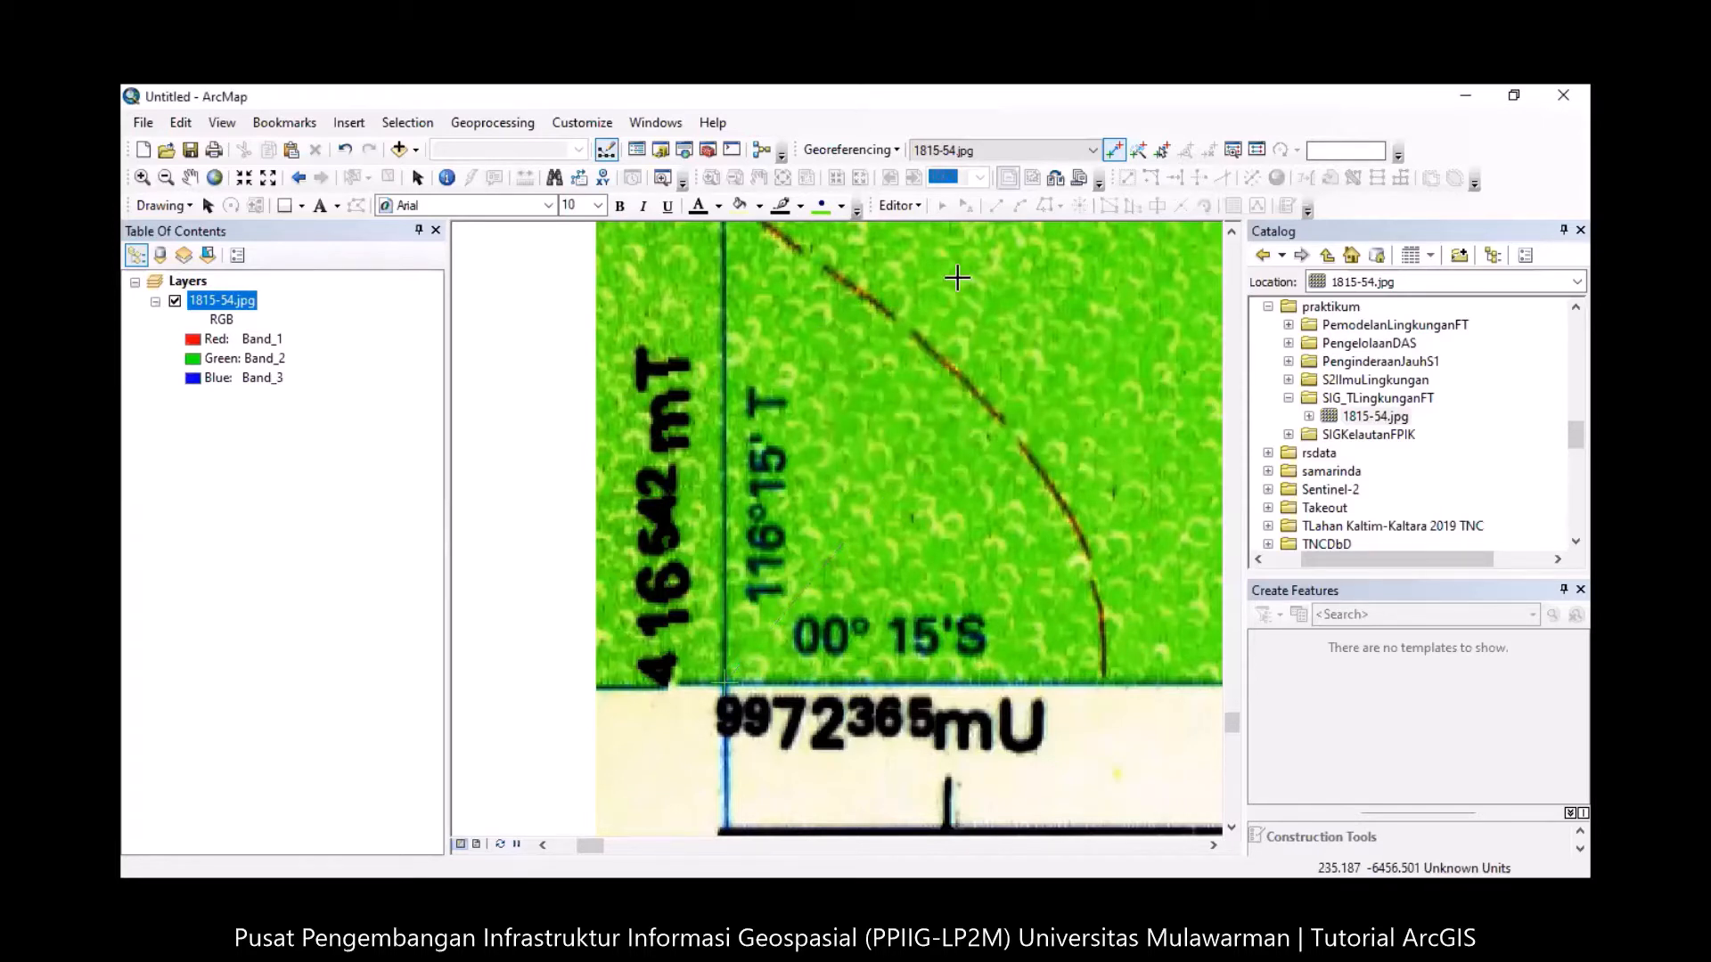
Open the link table as a floating window, widen its Y Map column and enlarge it to show all four links.
{"action": "left_click", "coordinate": [298, 177]}
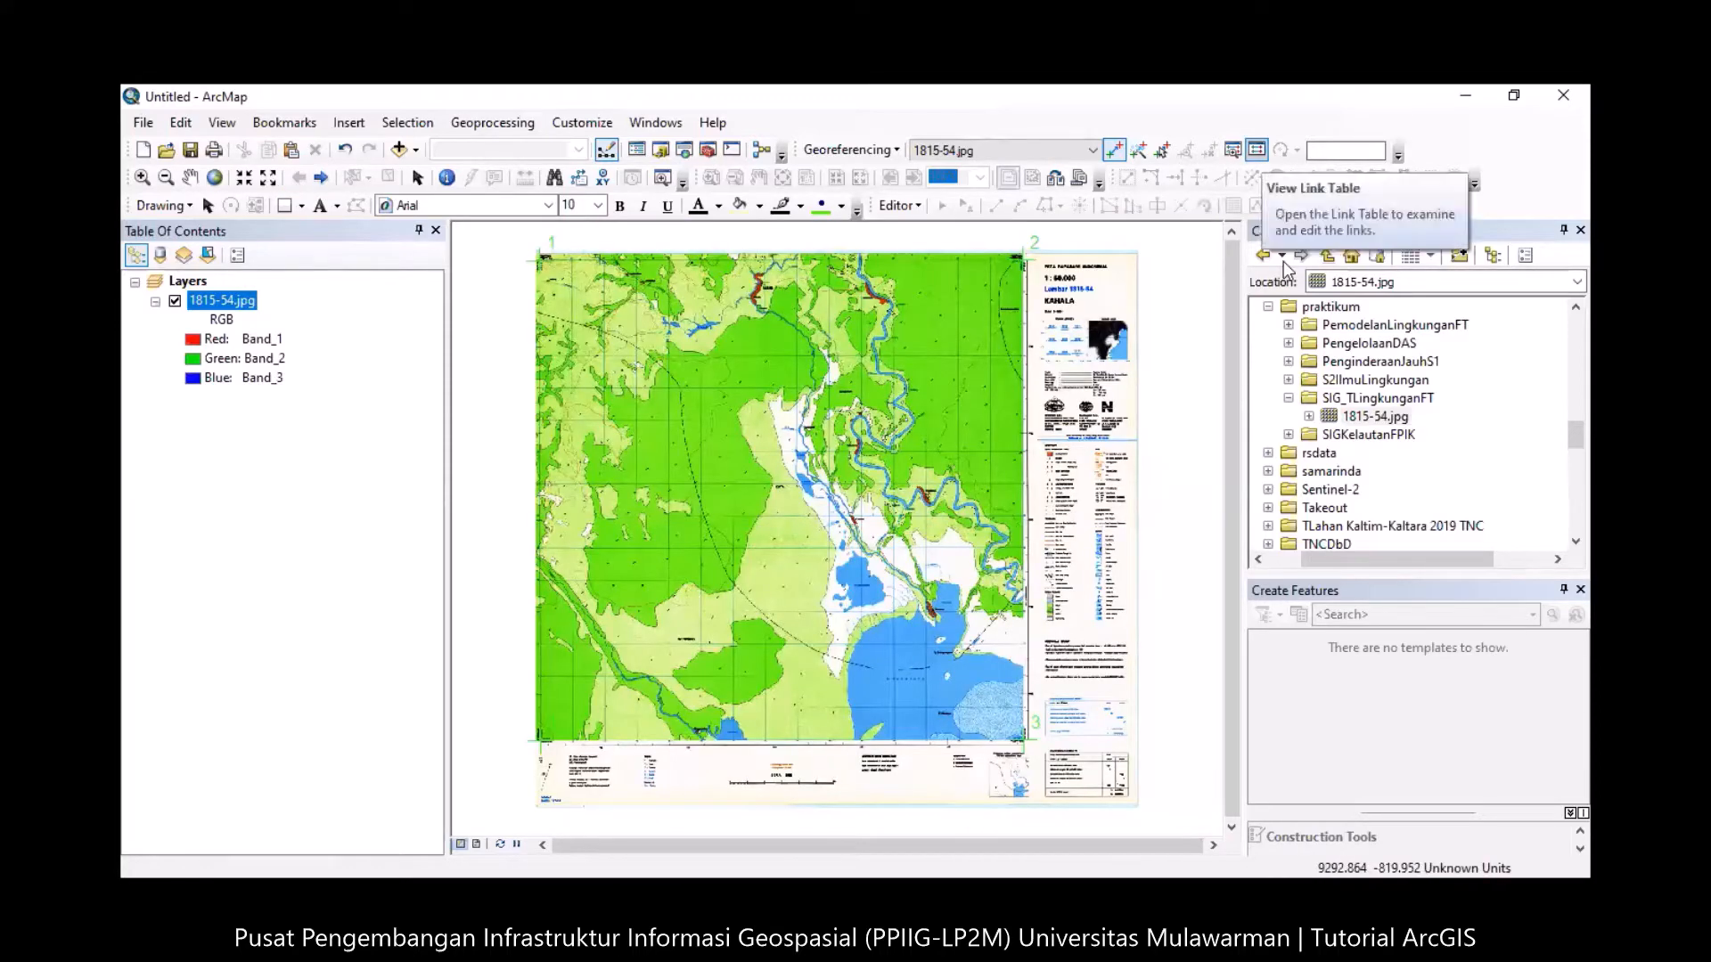
{"action": "left_click", "coordinate": [1257, 151]}
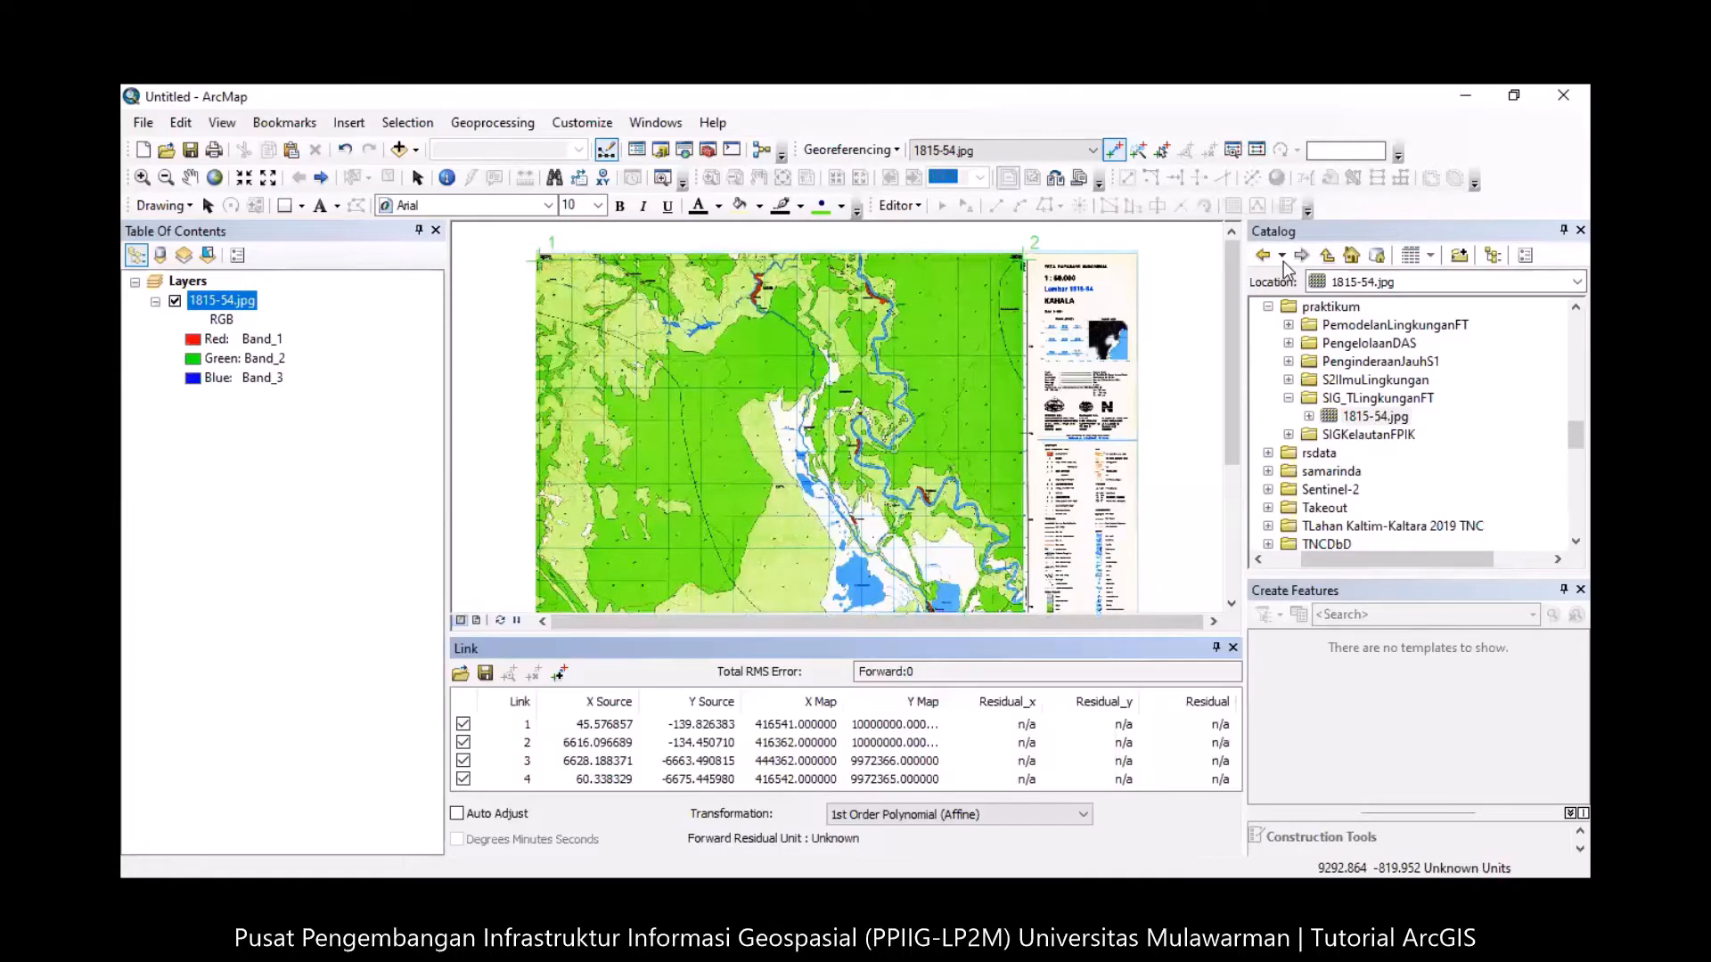
{"action": "left_click_drag", "start_coordinate": [991, 644], "coordinate": [944, 344]}
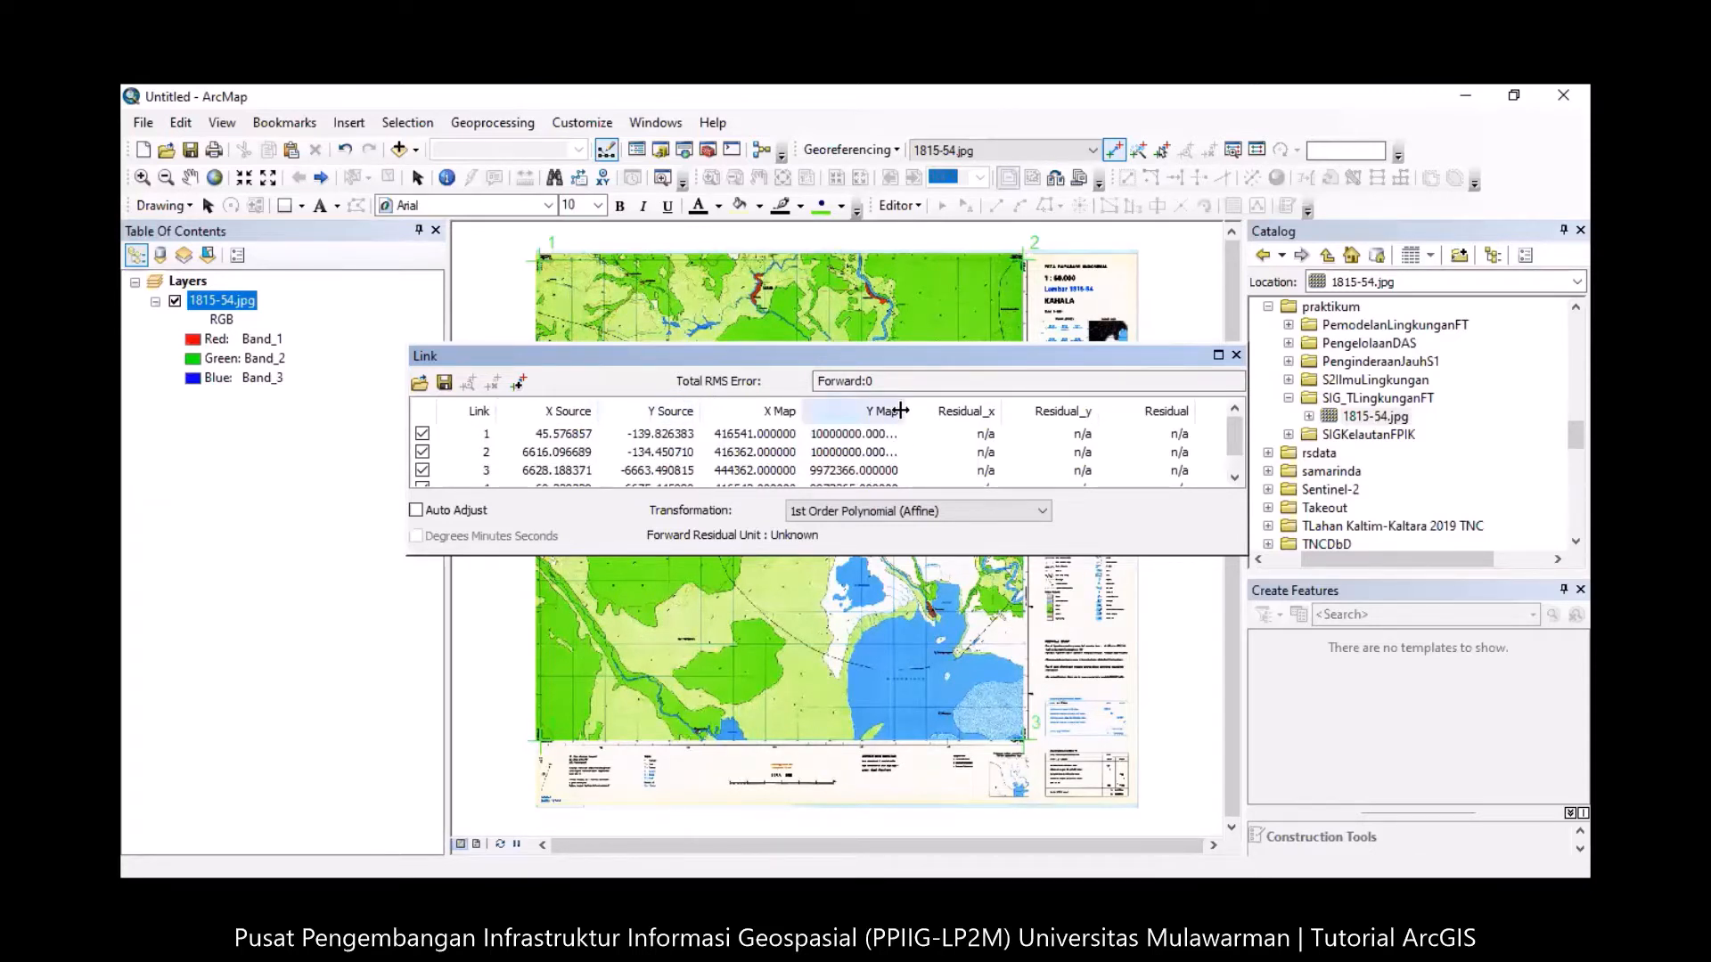
{"action": "left_click_drag", "start_coordinate": [901, 410], "coordinate": [938, 411]}
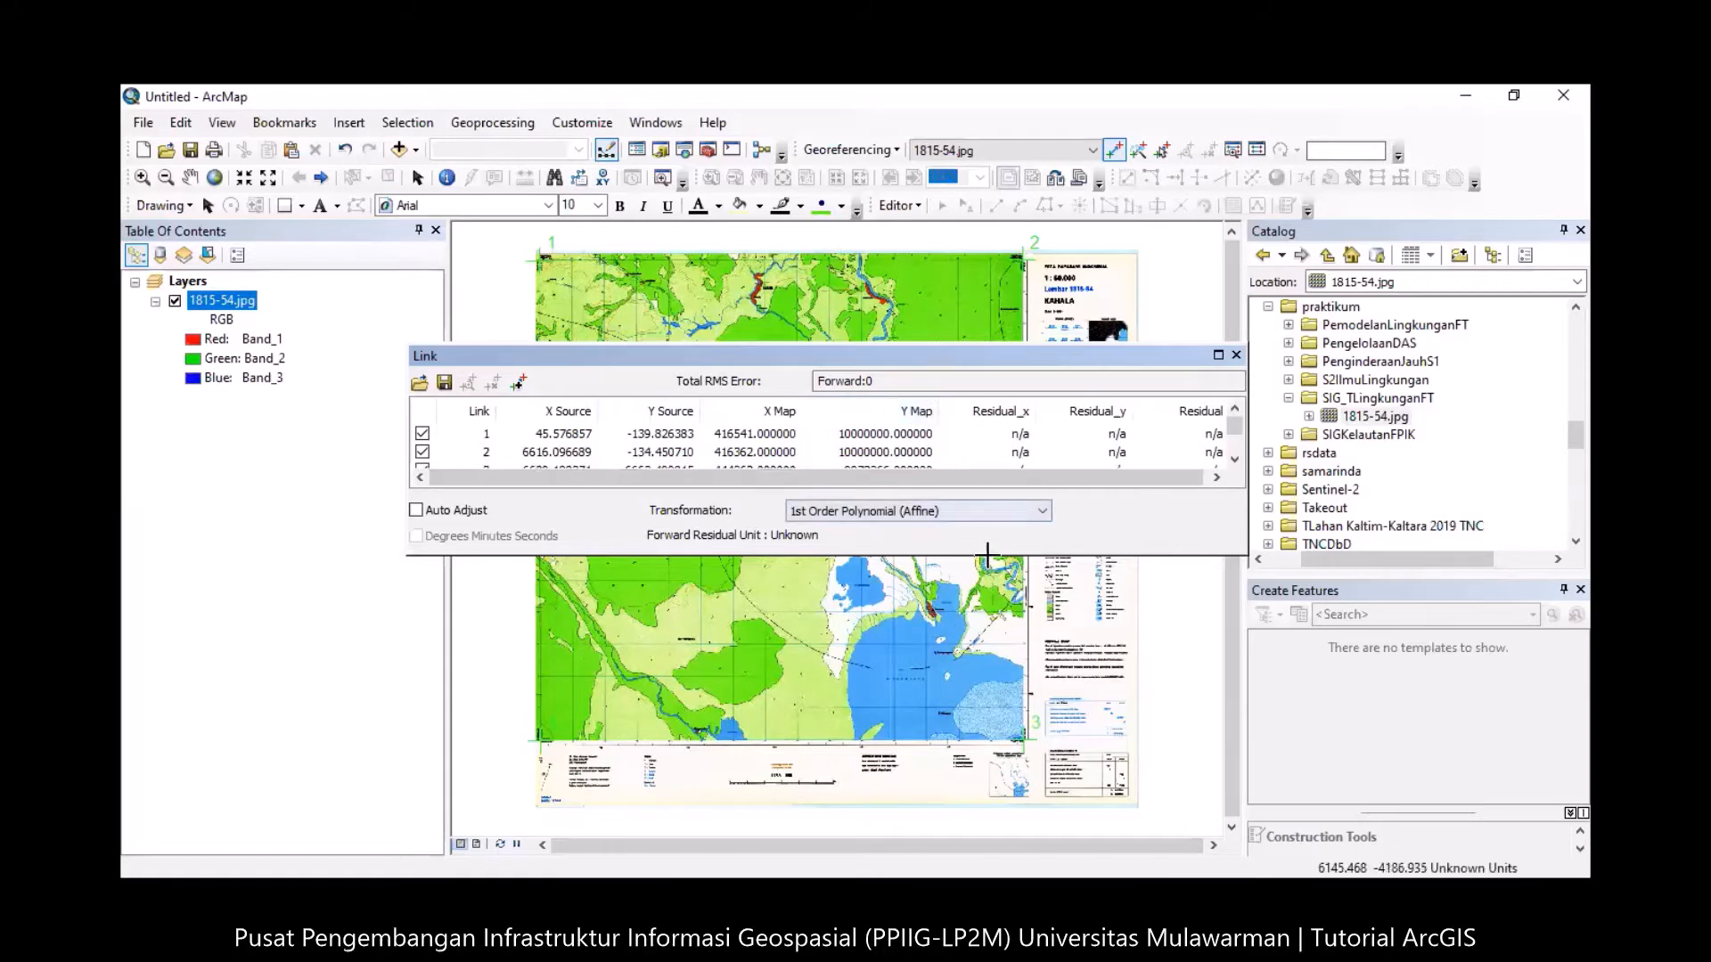
{"action": "left_click_drag", "start_coordinate": [988, 553], "coordinate": [988, 684]}
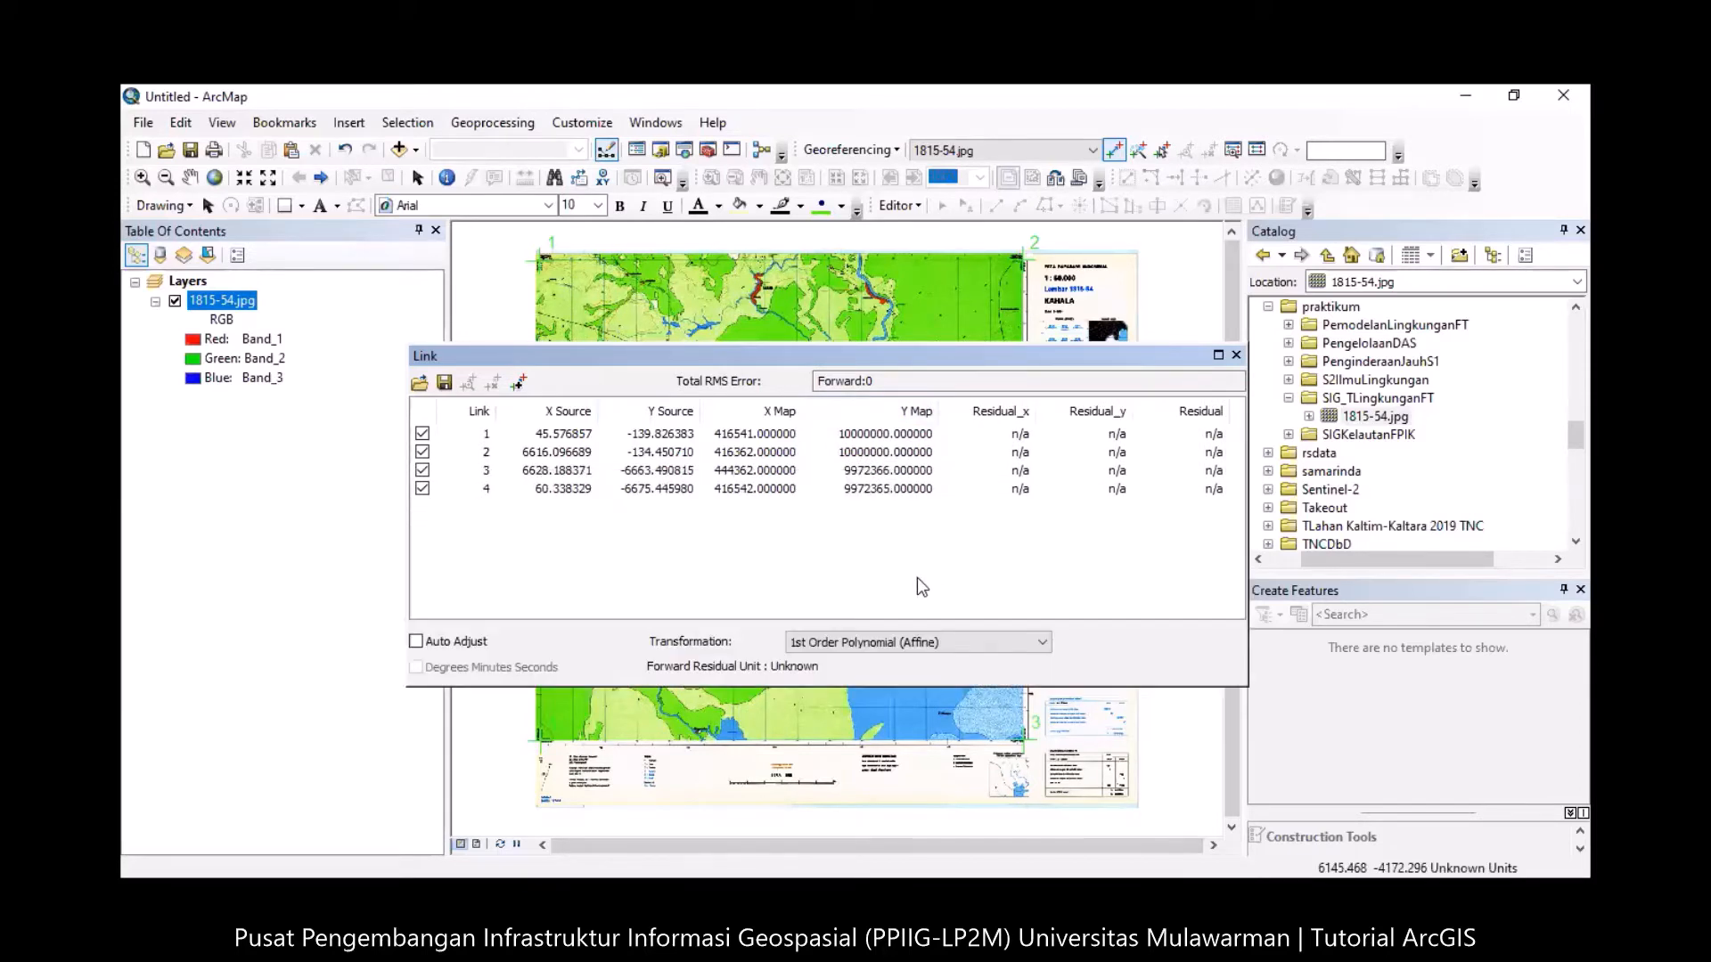
Start saving the links as a text file, choosing the SIG_TLingkunganFT folder inside workspace's praktikum folder as the destination.
{"action": "left_click", "coordinate": [445, 383]}
{"action": "left_click", "coordinate": [777, 345]}
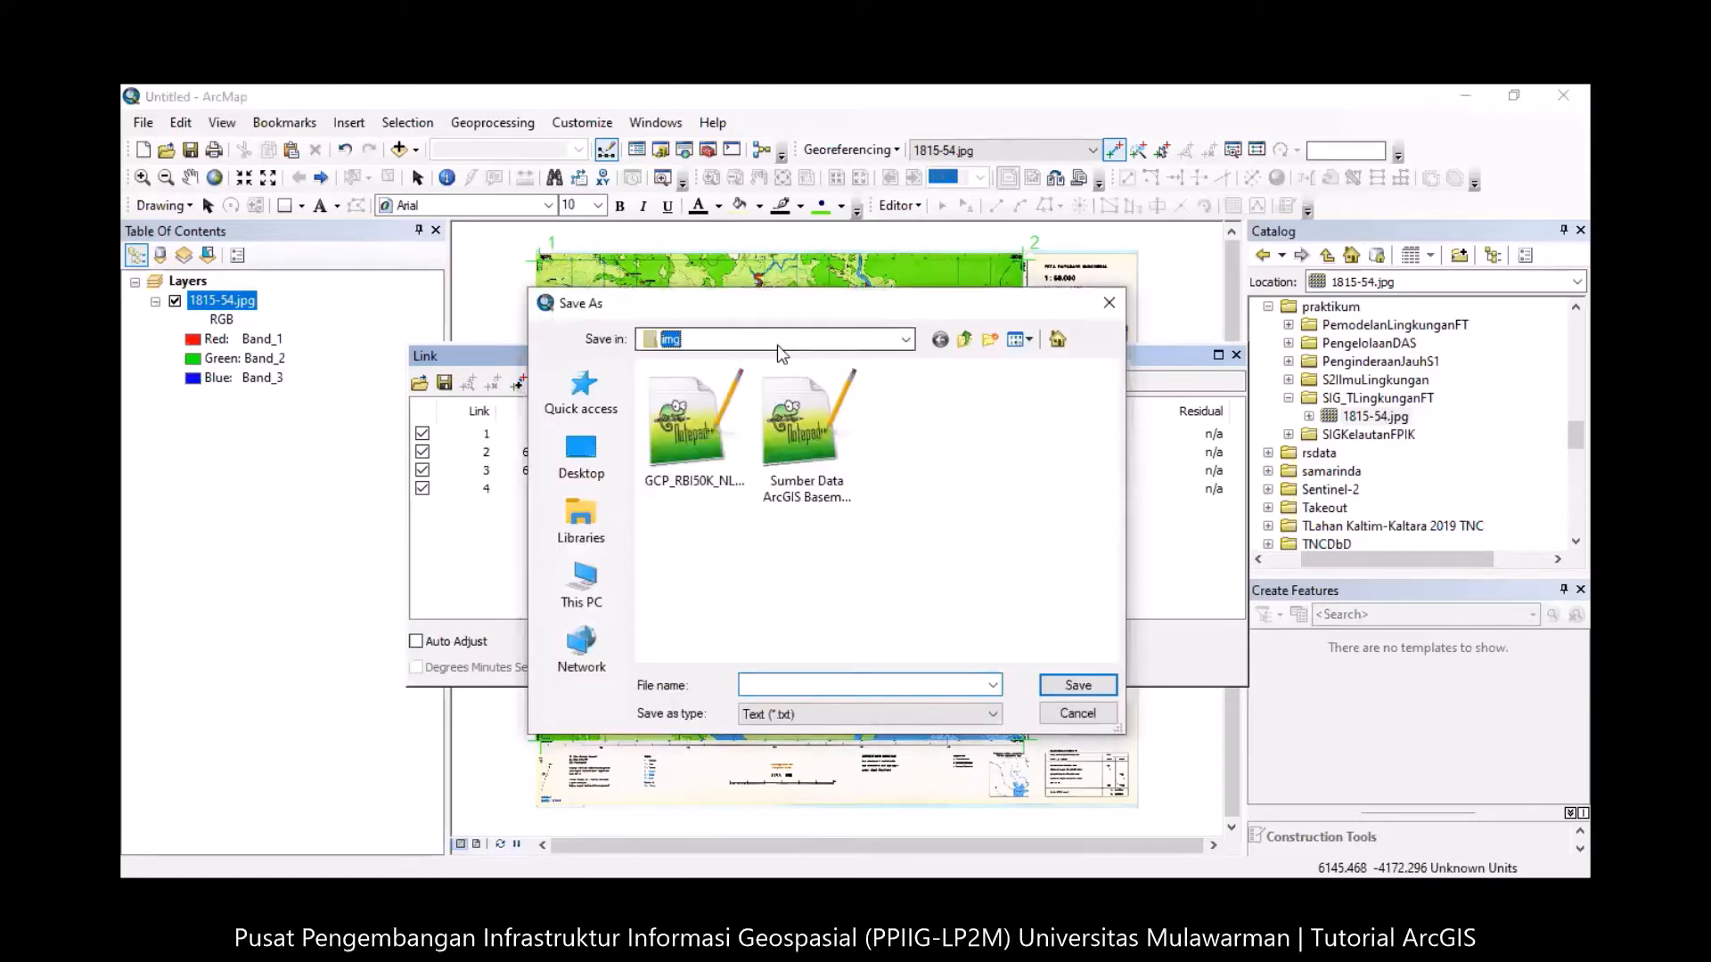
{"action": "left_click", "coordinate": [720, 670]}
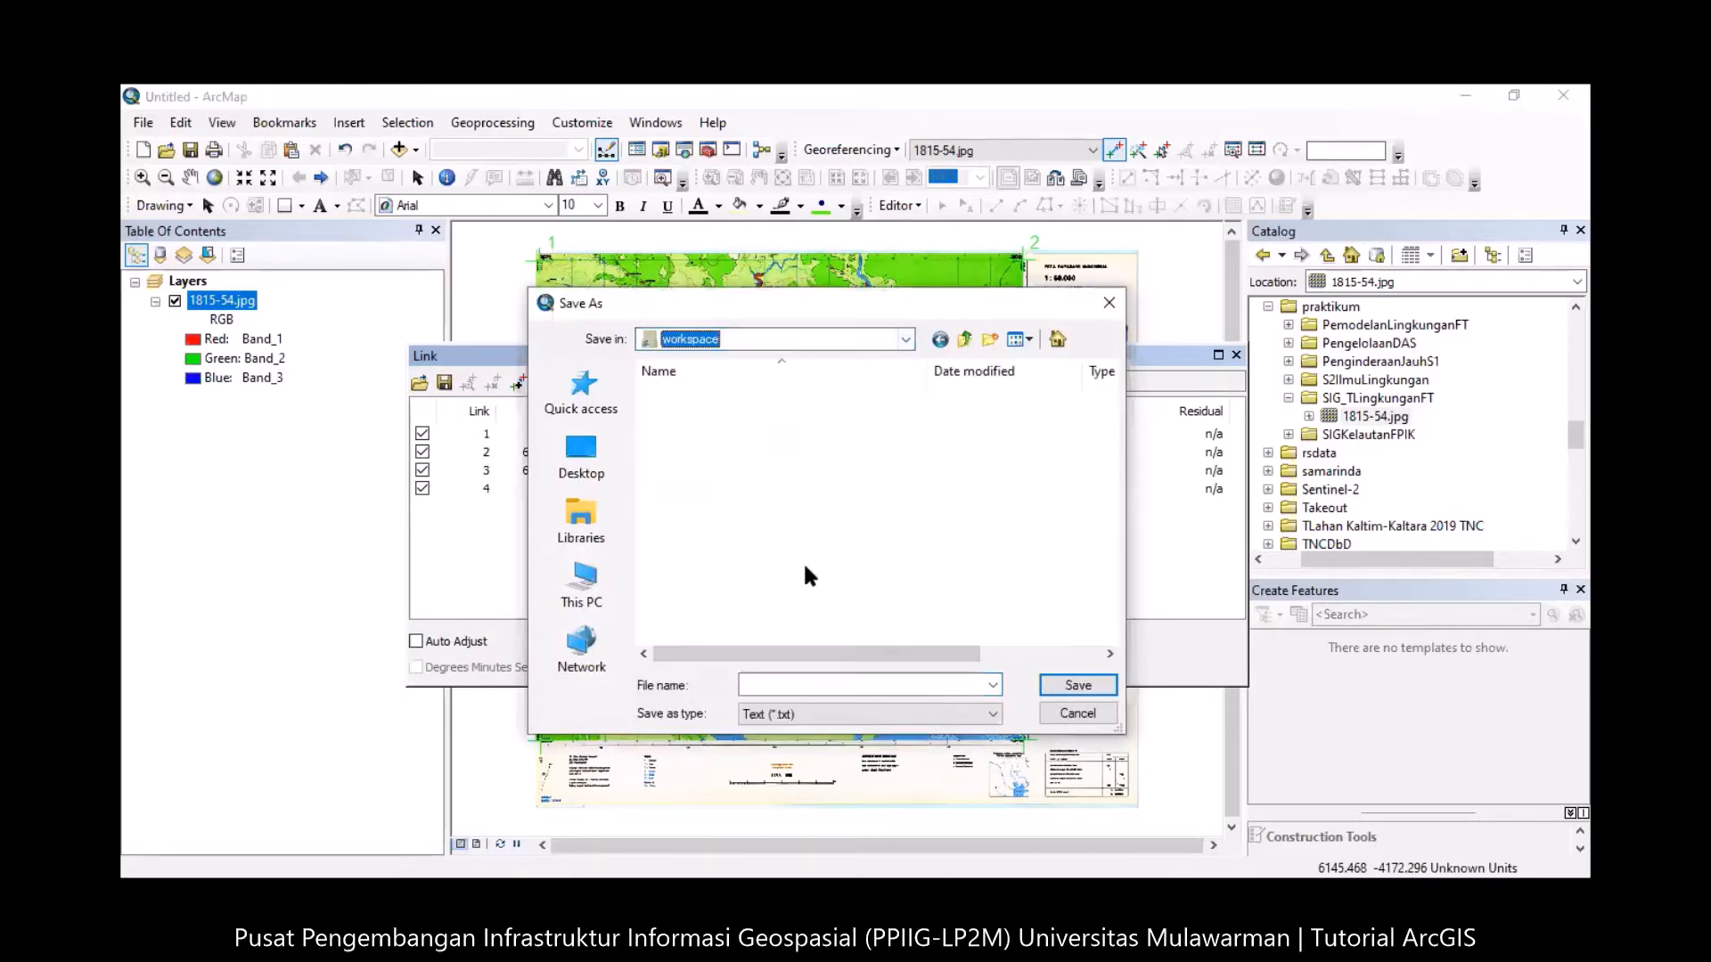
{"action": "scroll", "coordinate": [892, 535], "scroll_direction": "down", "scroll_amount": 8}
{"action": "scroll", "coordinate": [918, 517], "scroll_direction": "down", "scroll_amount": 4}
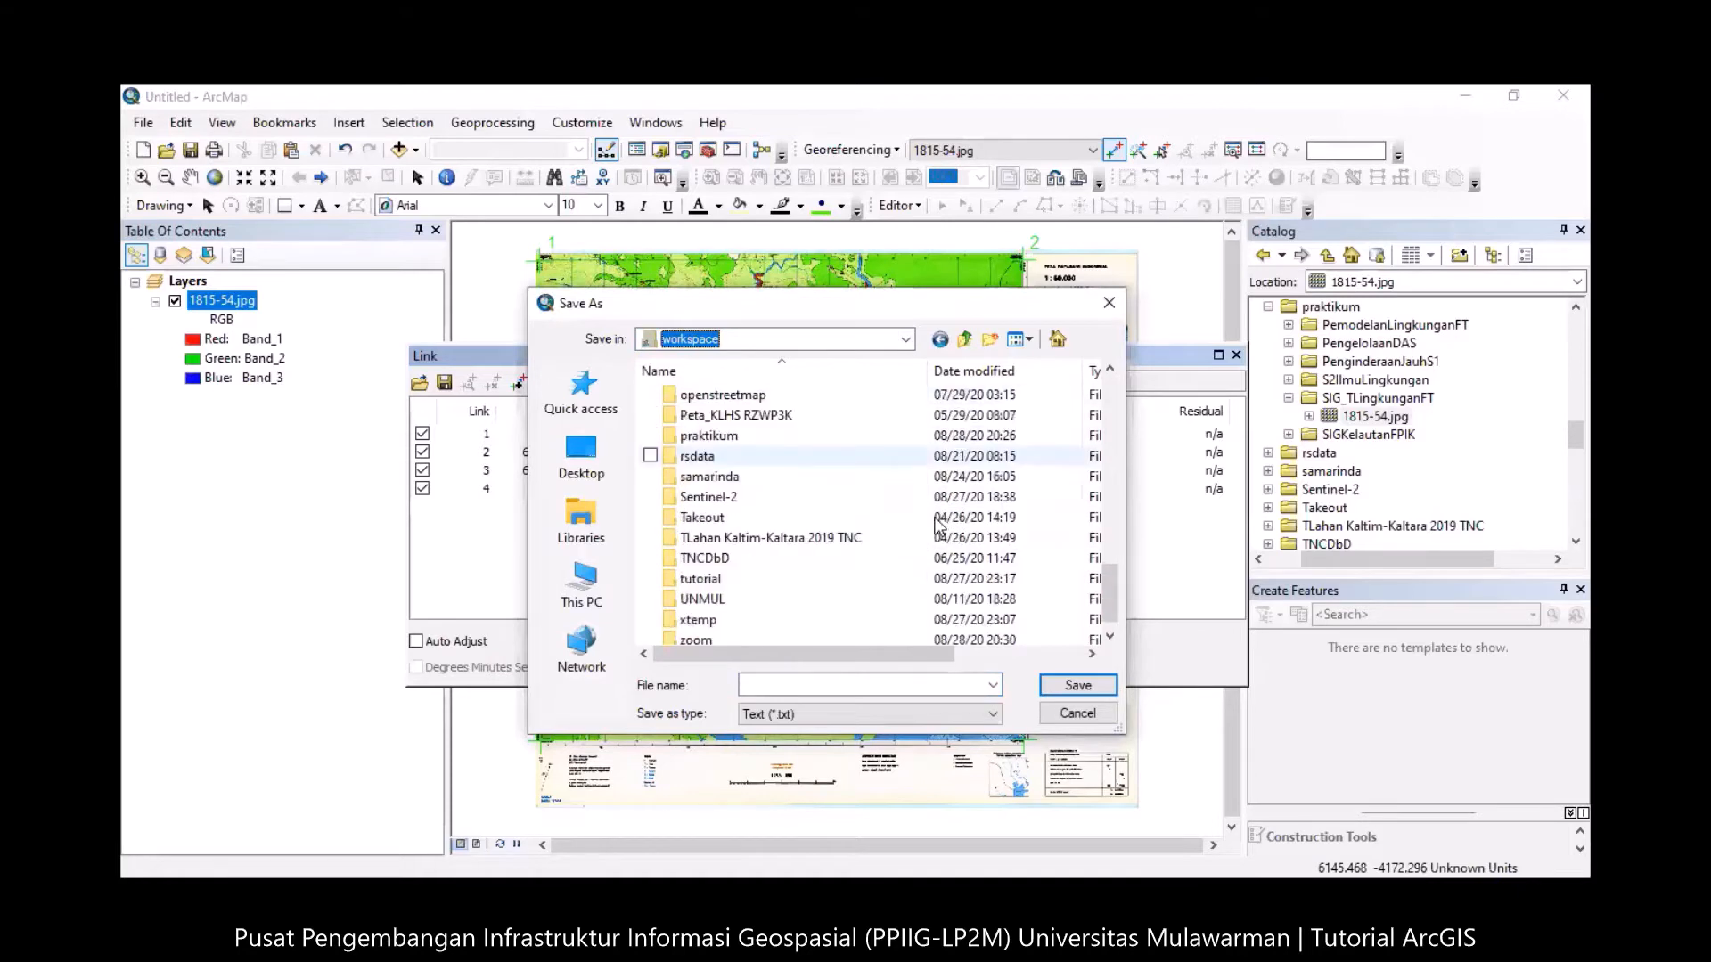
{"action": "scroll", "coordinate": [881, 507], "scroll_direction": "up", "scroll_amount": 1}
{"action": "double_click", "coordinate": [731, 491]}
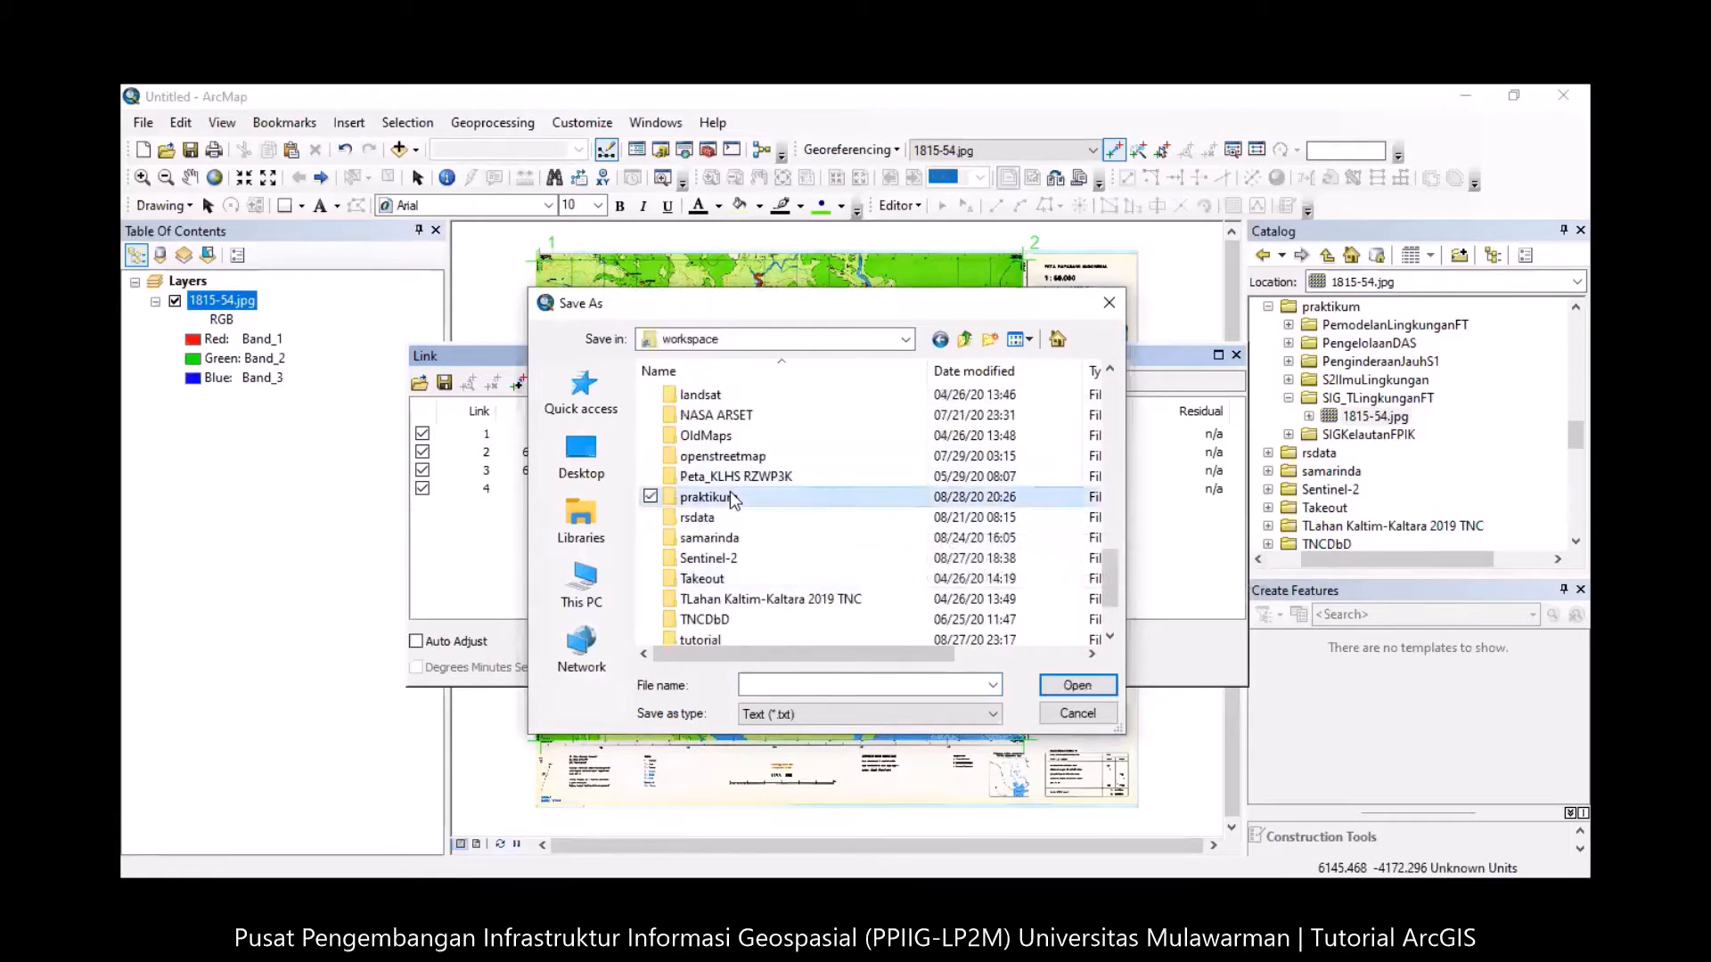
{"action": "double_click", "coordinate": [729, 477]}
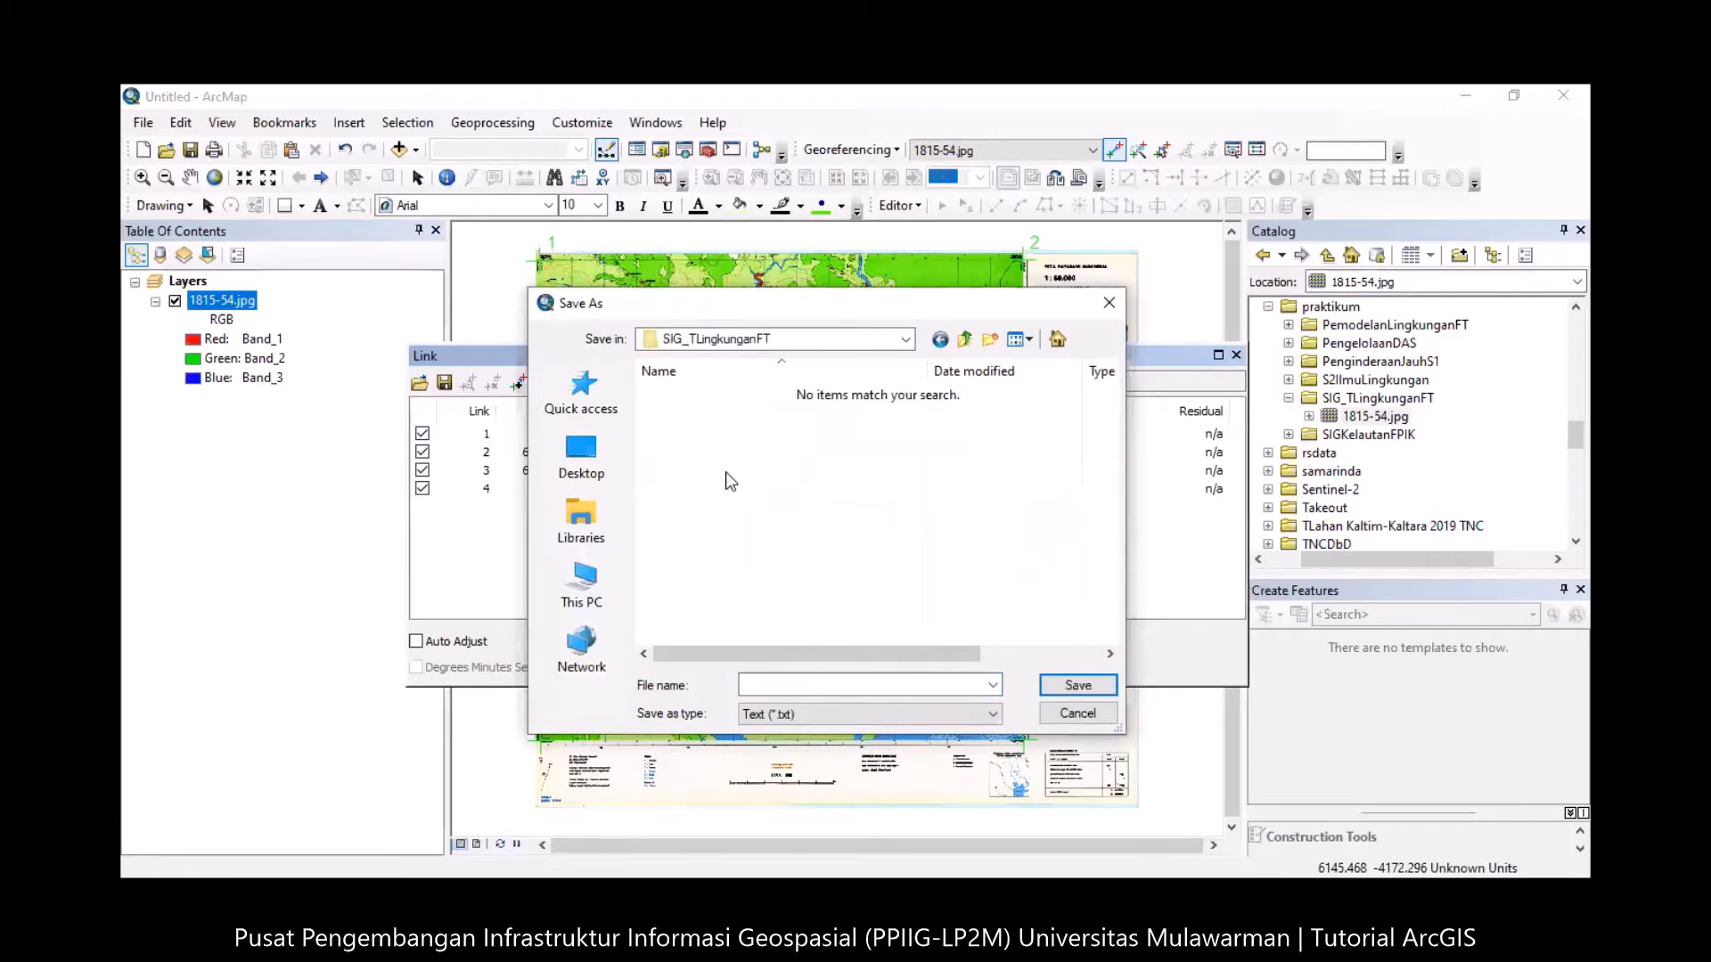
Name the links file GCP4Titik_RBI50K_1815-64 and save it.
{"action": "left_click", "coordinate": [780, 684]}
{"action": "type", "text": "GCP4"}
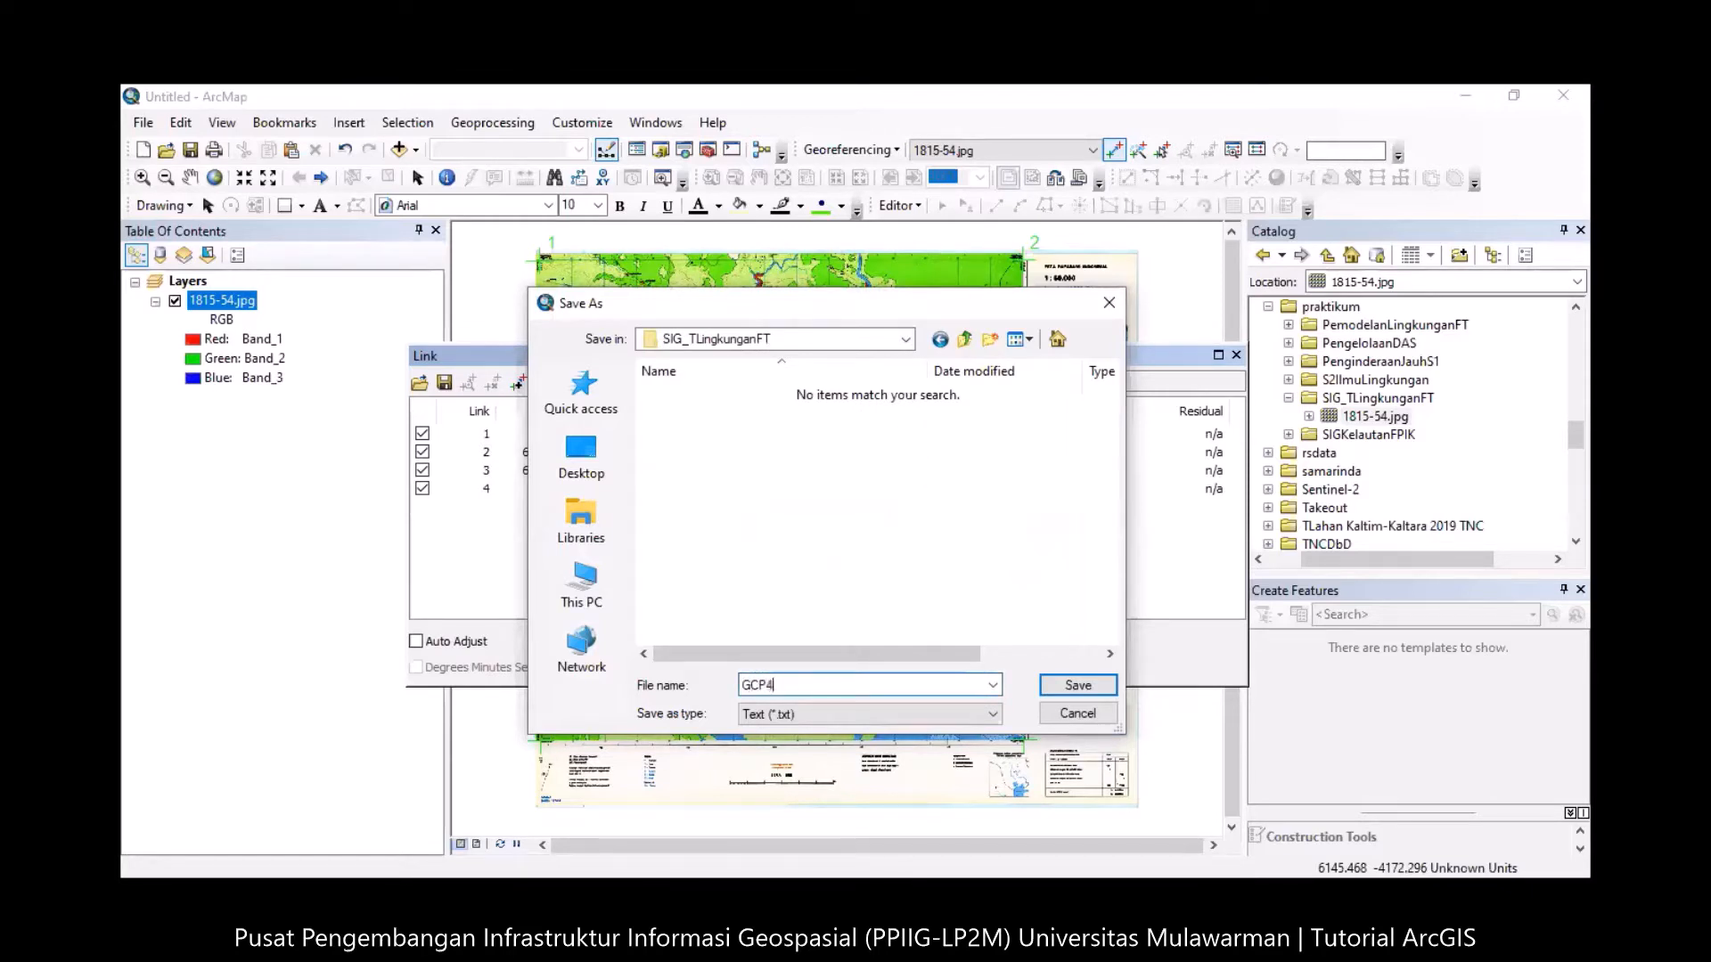
{"action": "type", "text": "Titik_RBI50K_1815-64"}
{"action": "key", "text": "Return"}
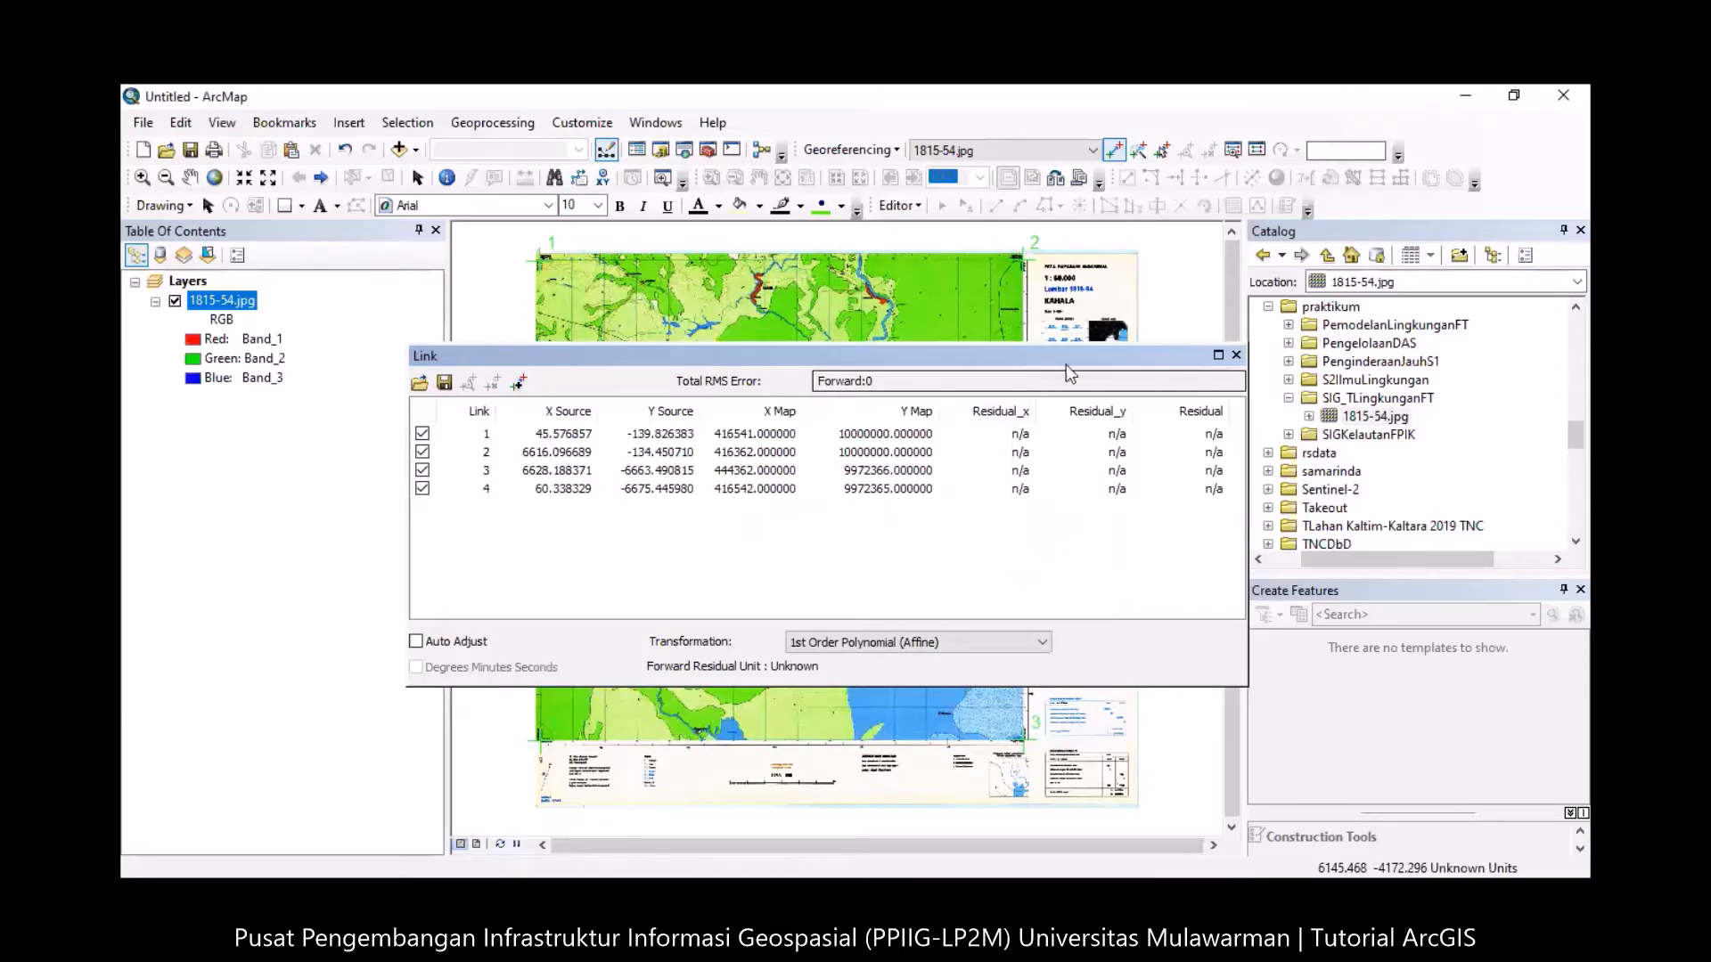
Examine the projection, grid system and horizontal datum information printed in the map's margin, moving the link table out of the way.
{"action": "left_click_drag", "start_coordinate": [1077, 356], "coordinate": [832, 403]}
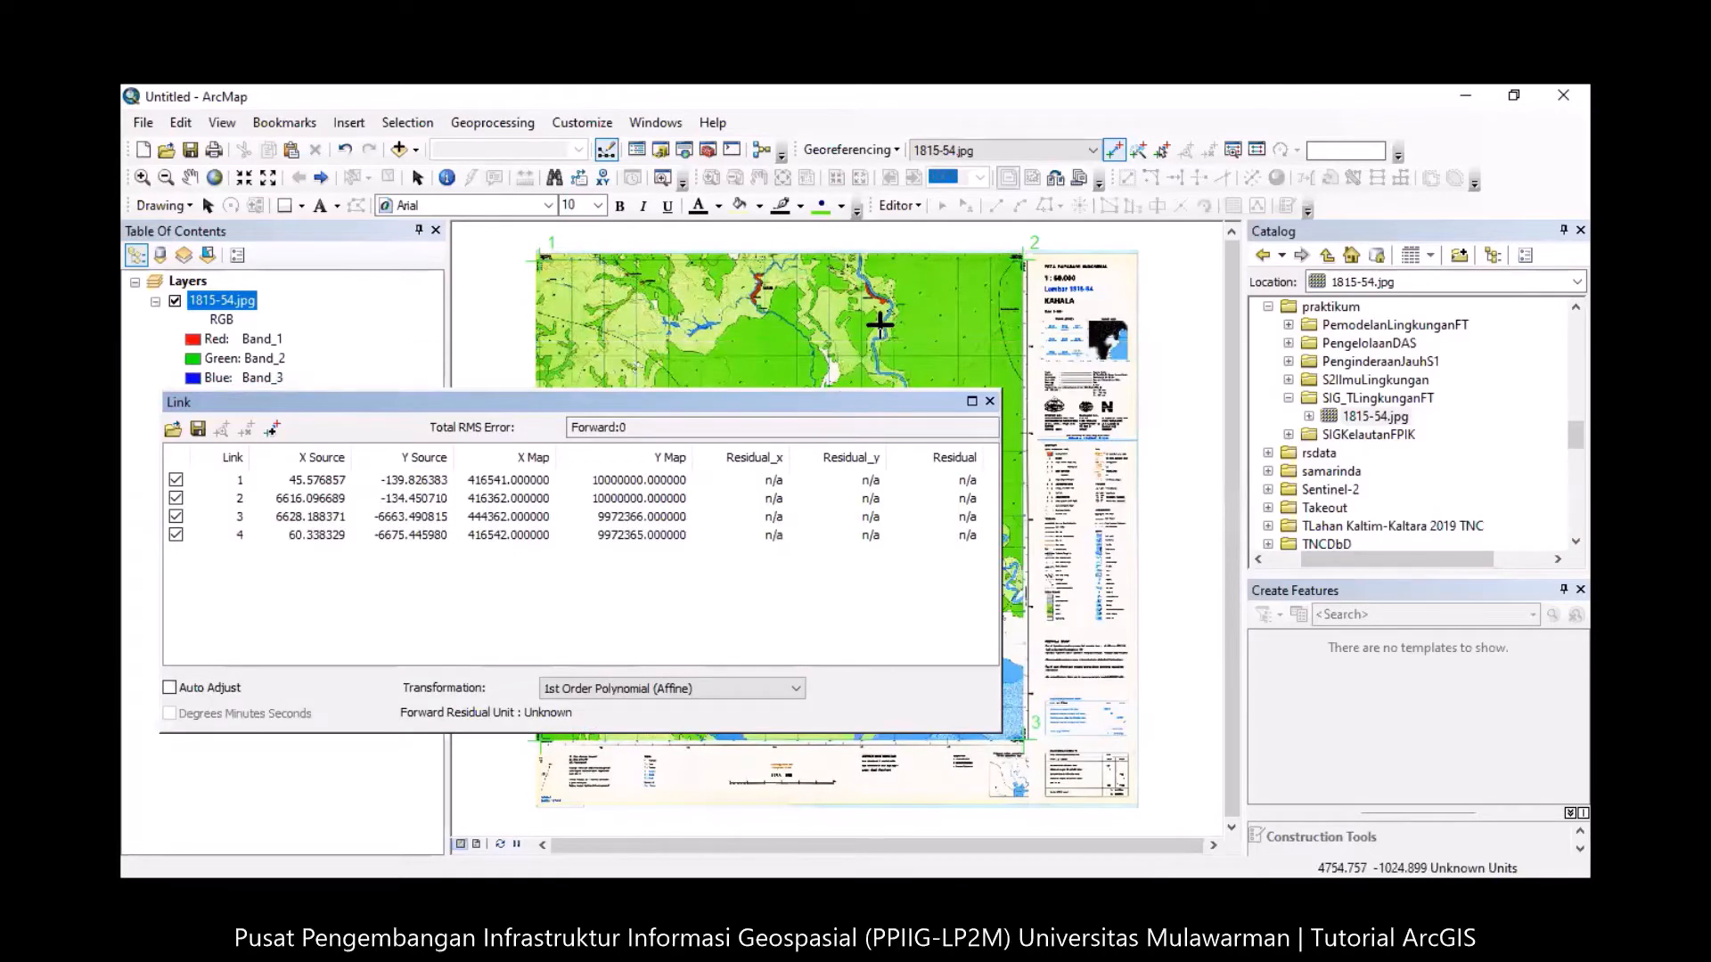
{"action": "left_click", "coordinate": [144, 182]}
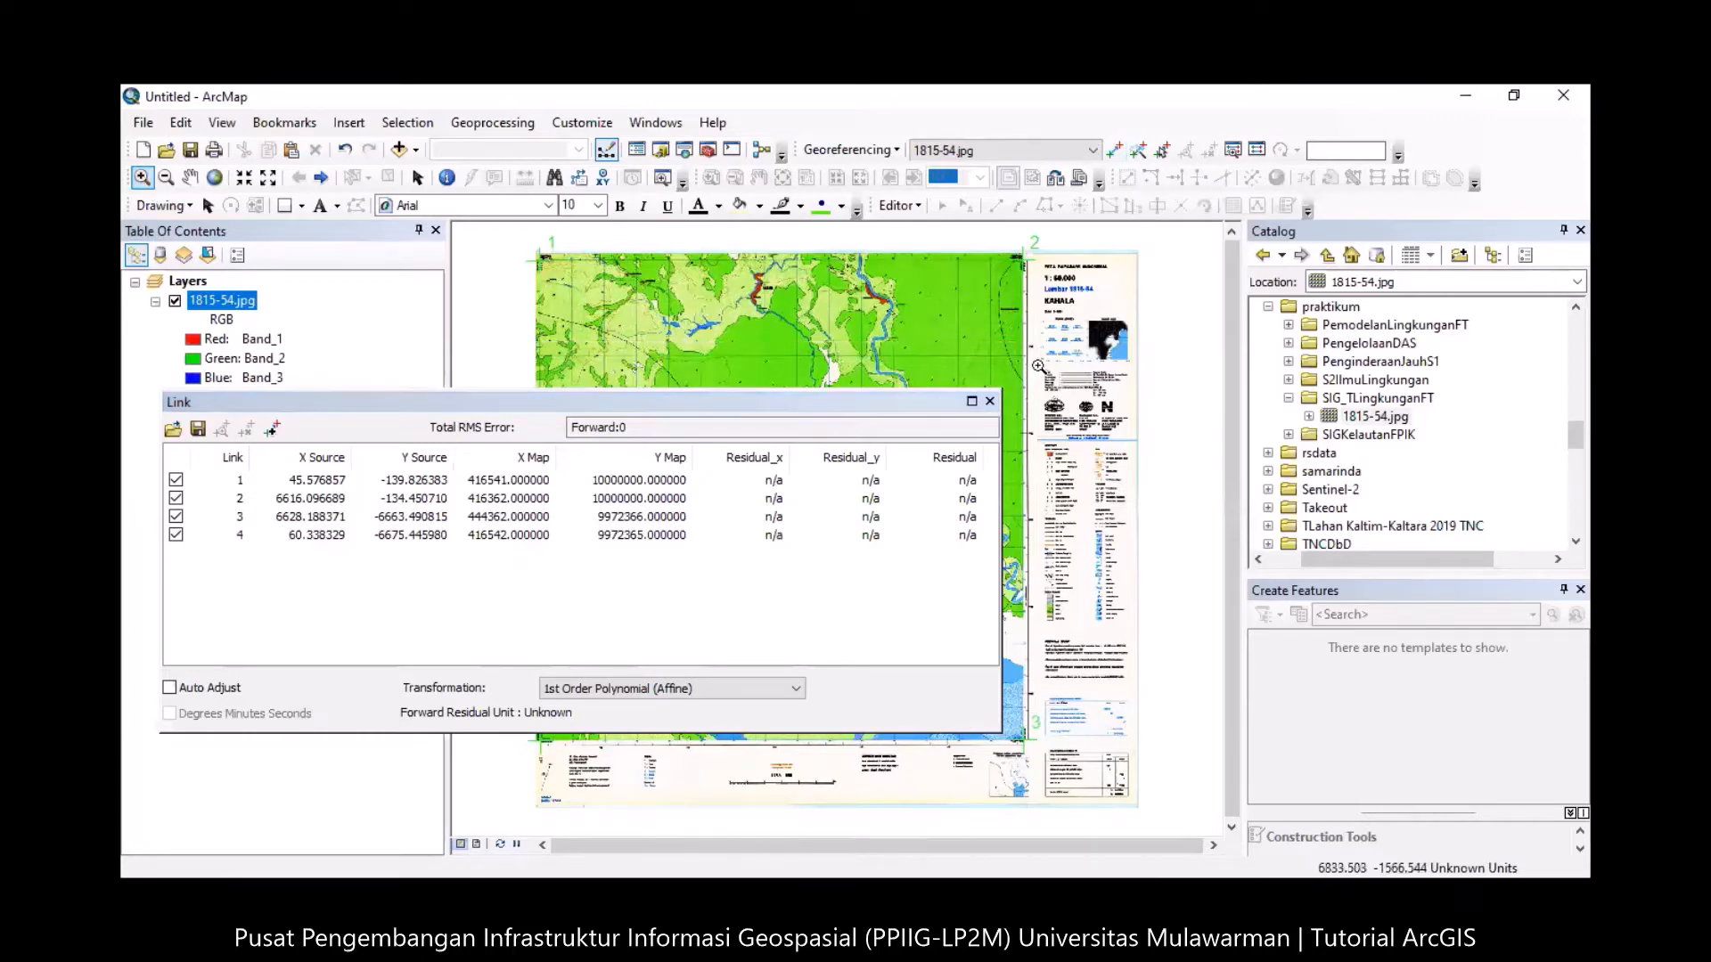
{"action": "left_click_drag", "start_coordinate": [1042, 363], "coordinate": [1121, 399]}
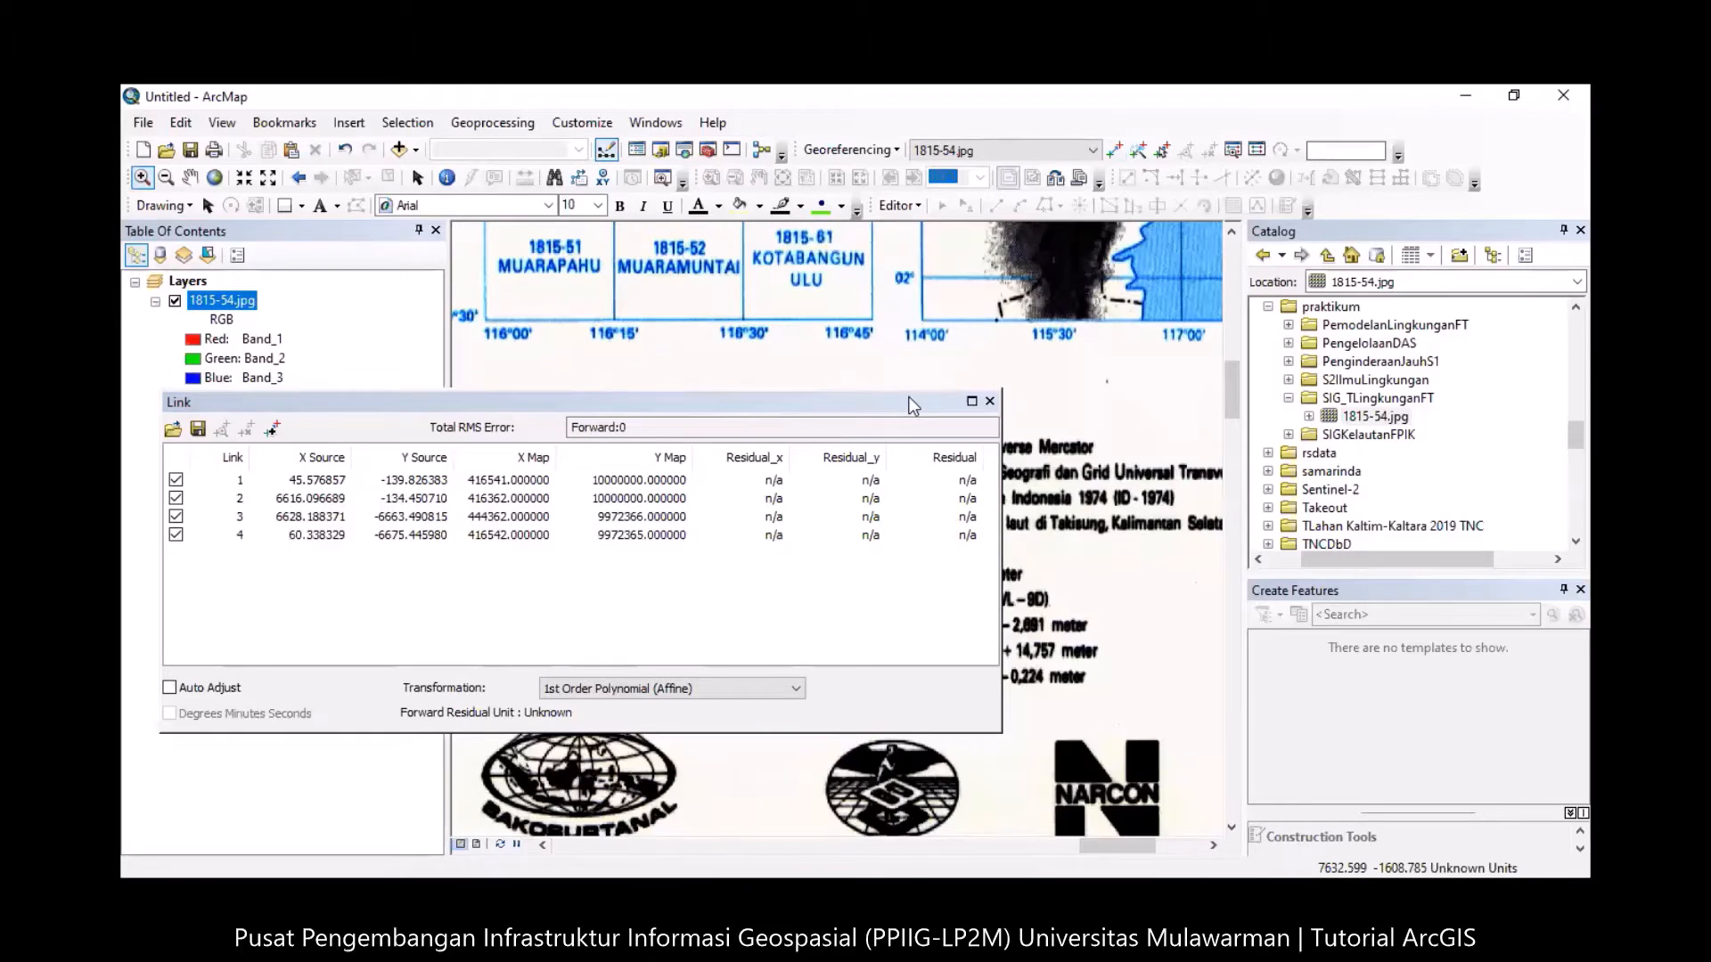
{"action": "left_click_drag", "start_coordinate": [914, 405], "coordinate": [861, 576]}
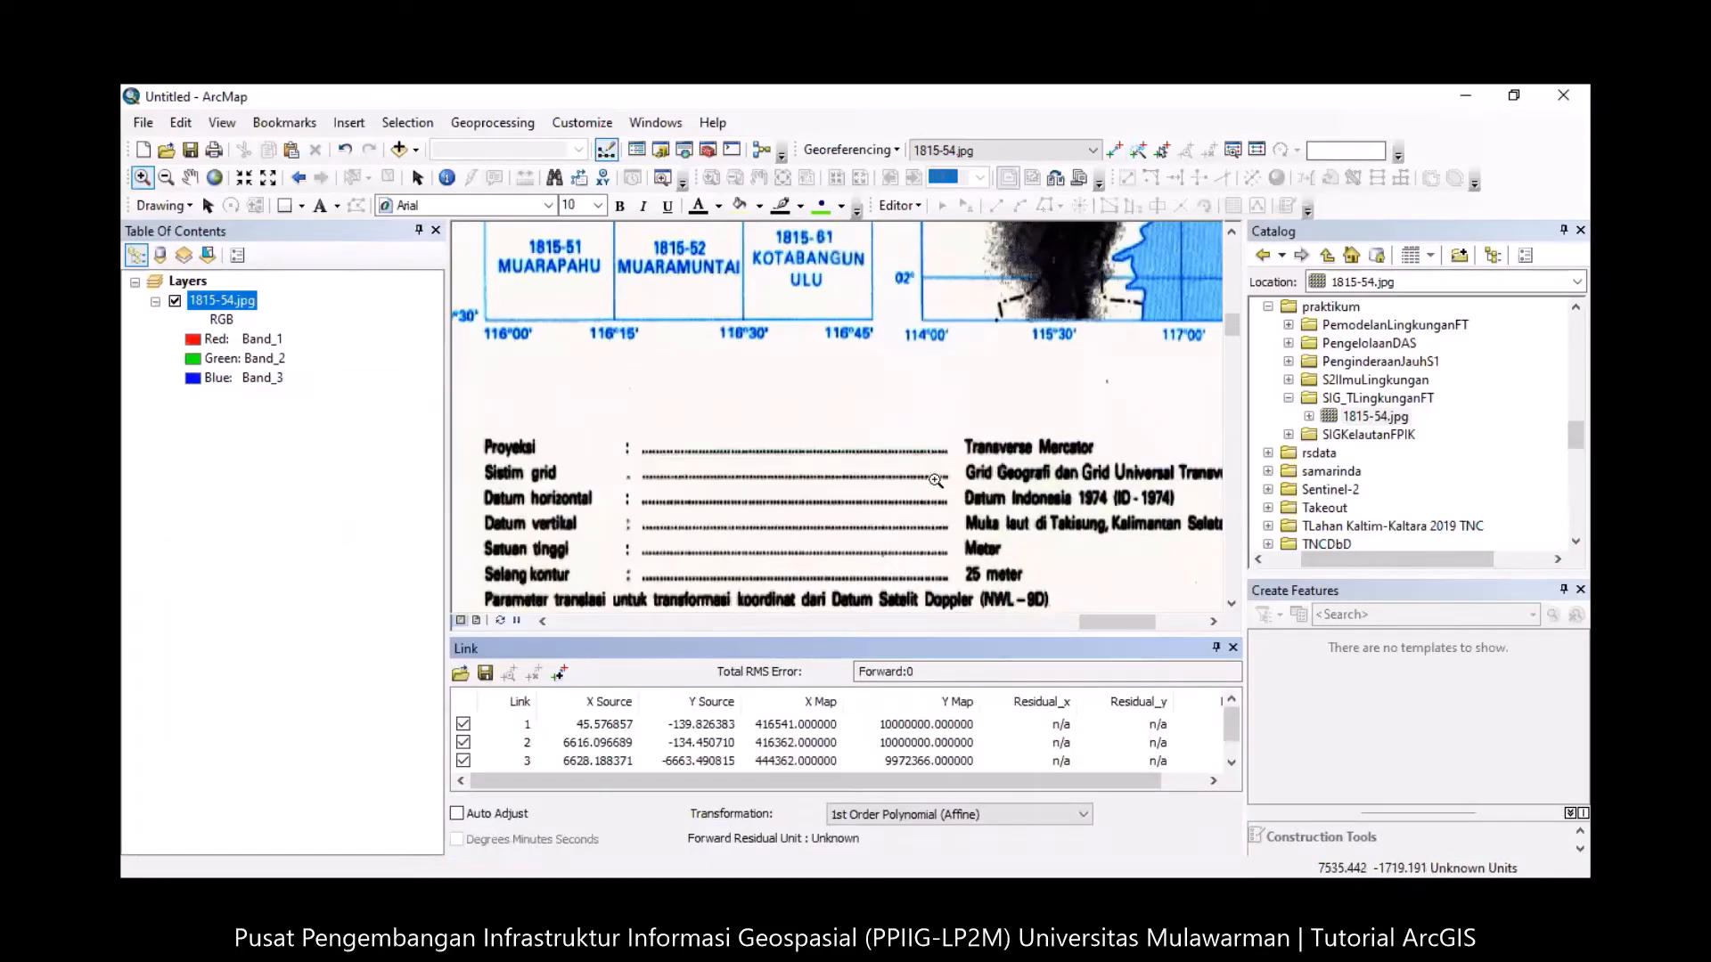
{"action": "left_click", "coordinate": [190, 177]}
{"action": "left_click_drag", "start_coordinate": [718, 366], "coordinate": [689, 270]}
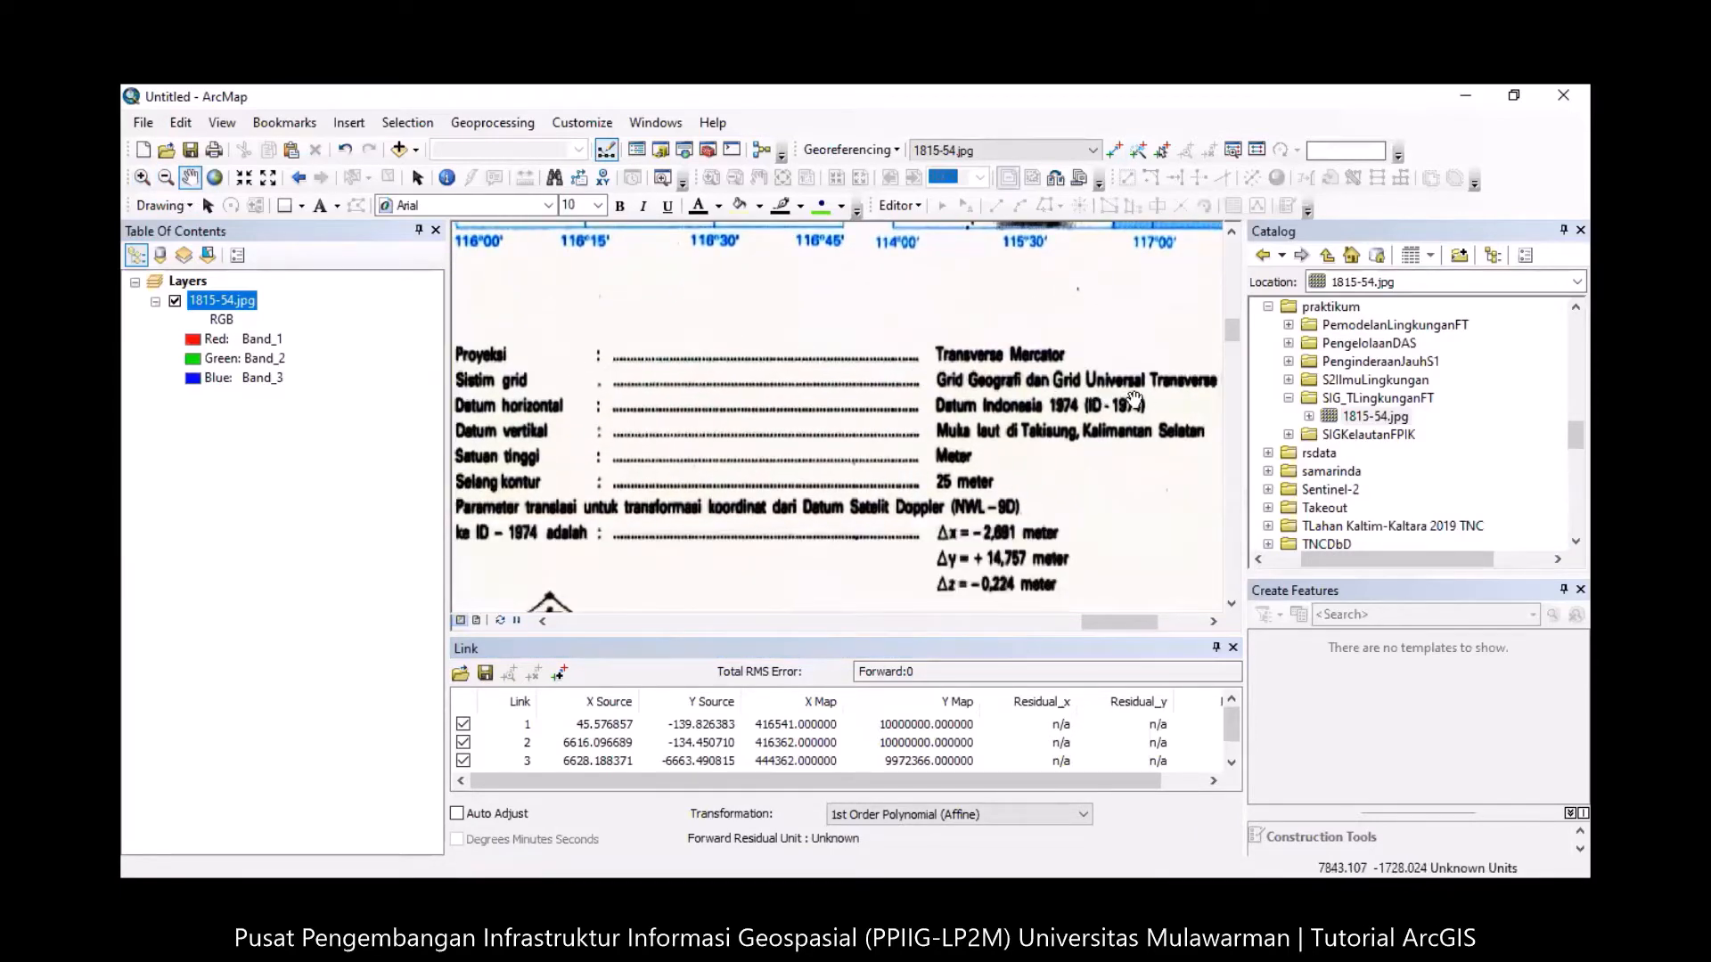
{"action": "left_click_drag", "start_coordinate": [1163, 397], "coordinate": [1227, 388]}
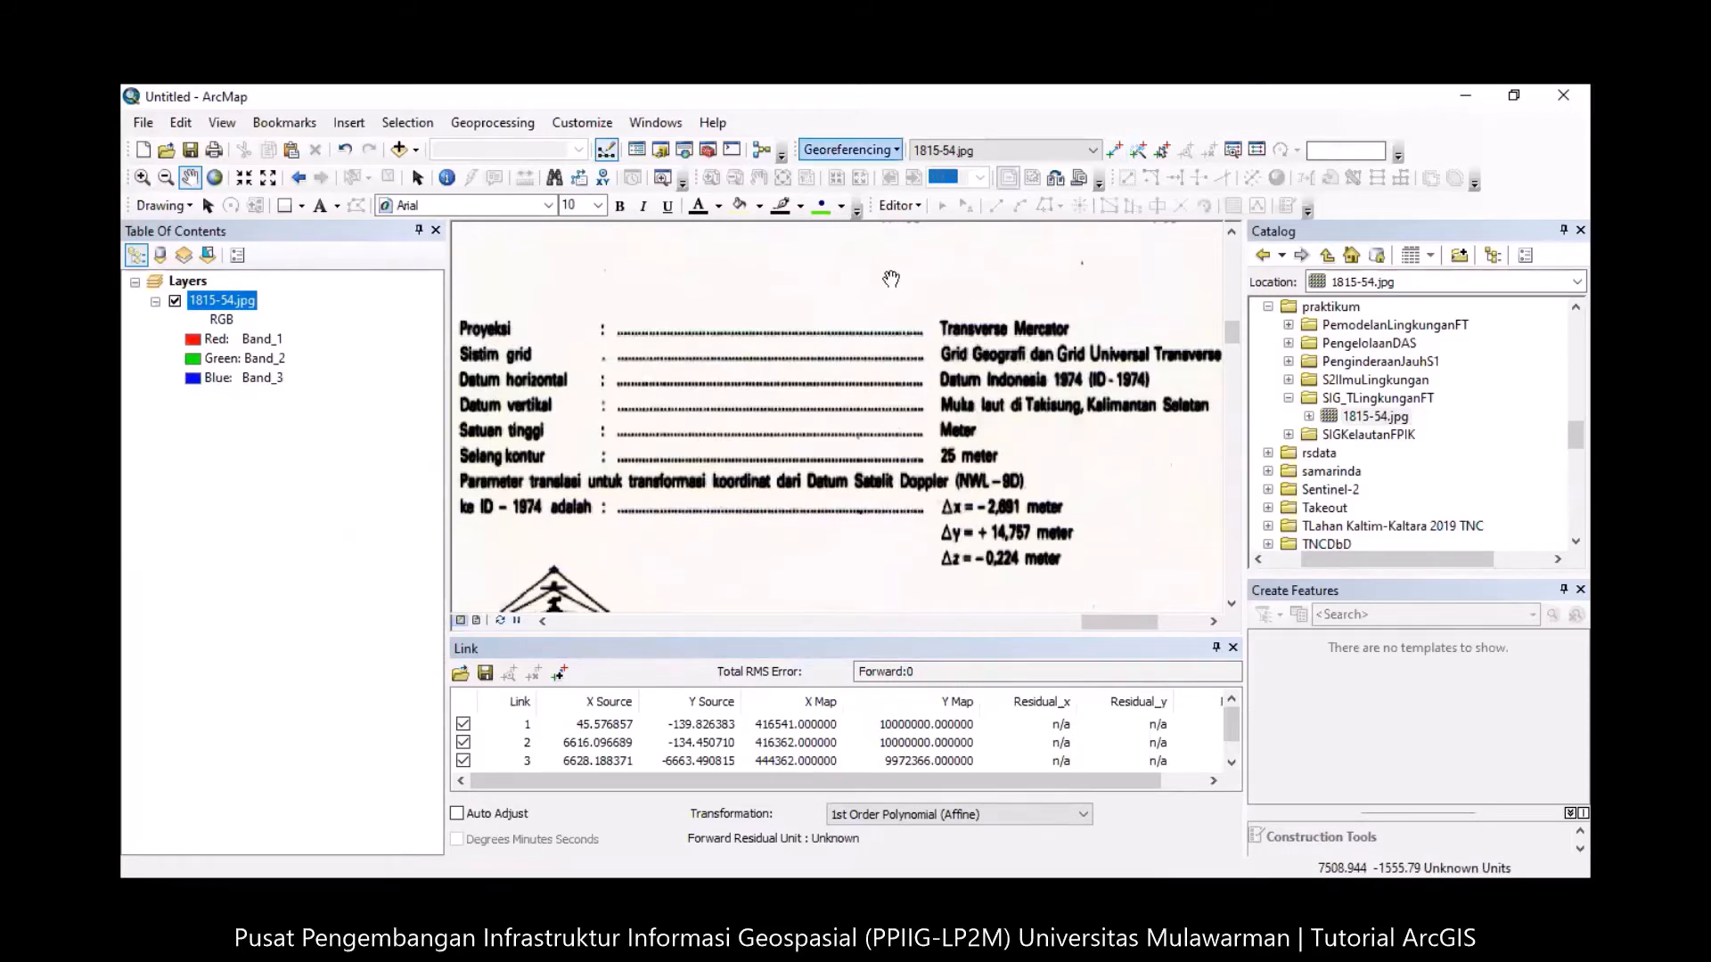
Update the georeferencing display with the four links, undock the link table to check the residuals and show the map's full extent.
{"action": "left_click", "coordinate": [884, 146]}
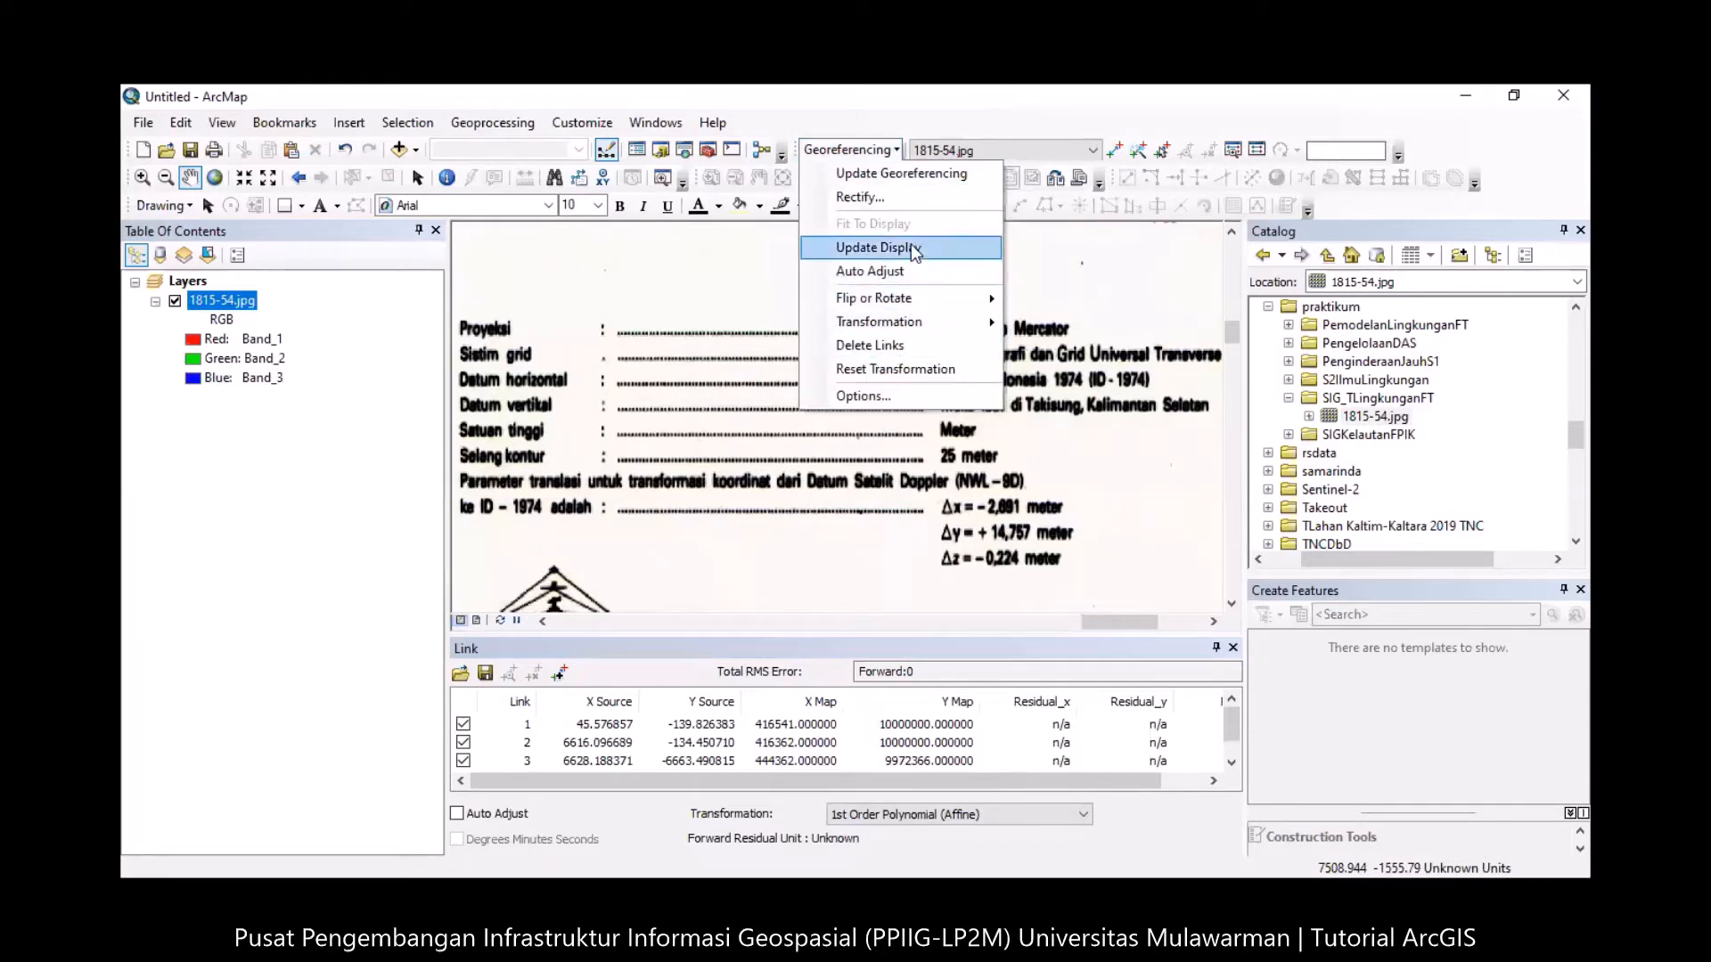
{"action": "left_click", "coordinate": [911, 247]}
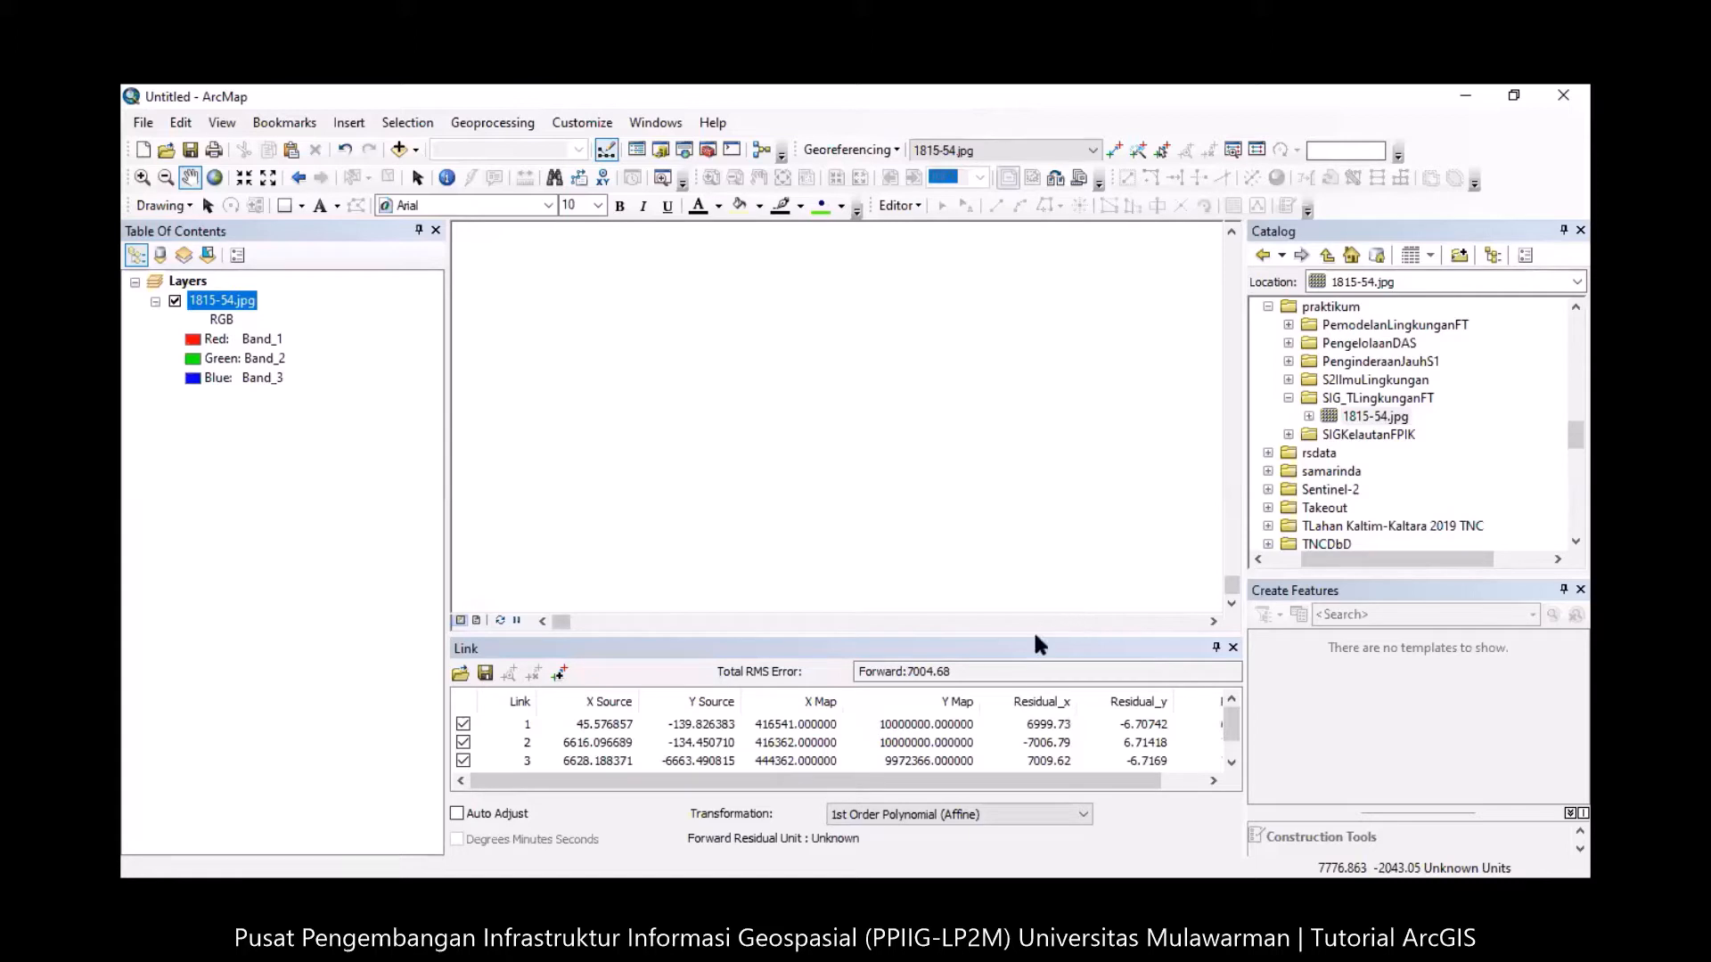
{"action": "left_click_drag", "start_coordinate": [1013, 649], "coordinate": [1021, 334]}
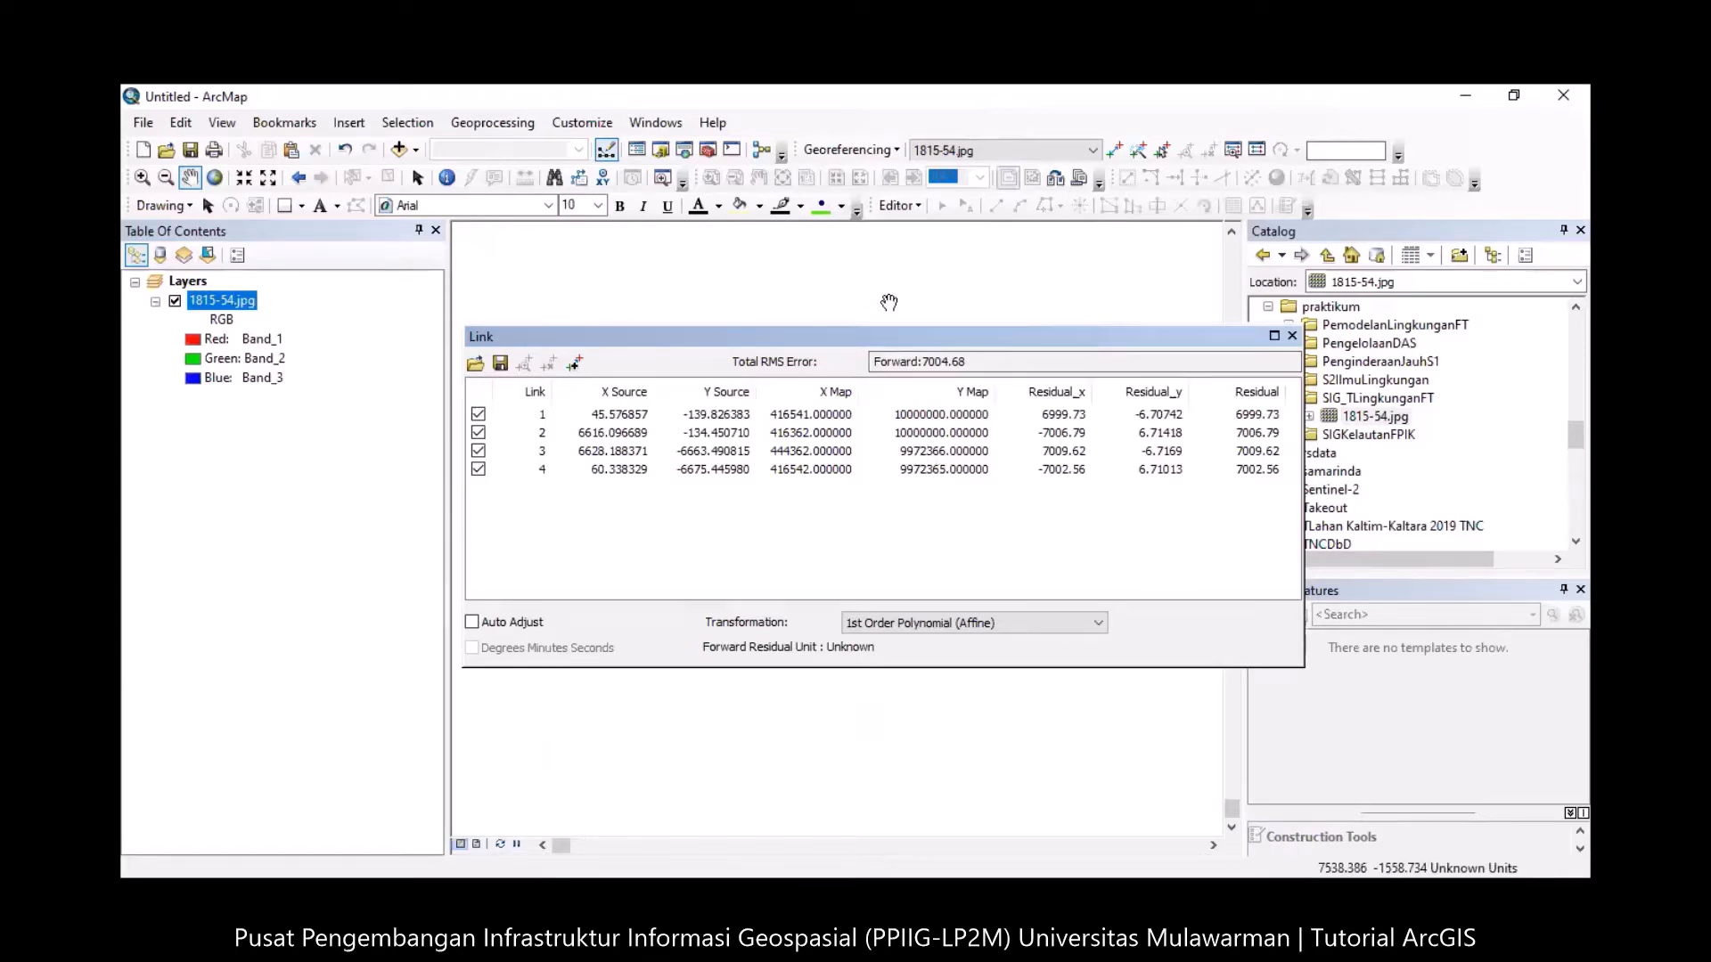
{"action": "left_click", "coordinate": [215, 178]}
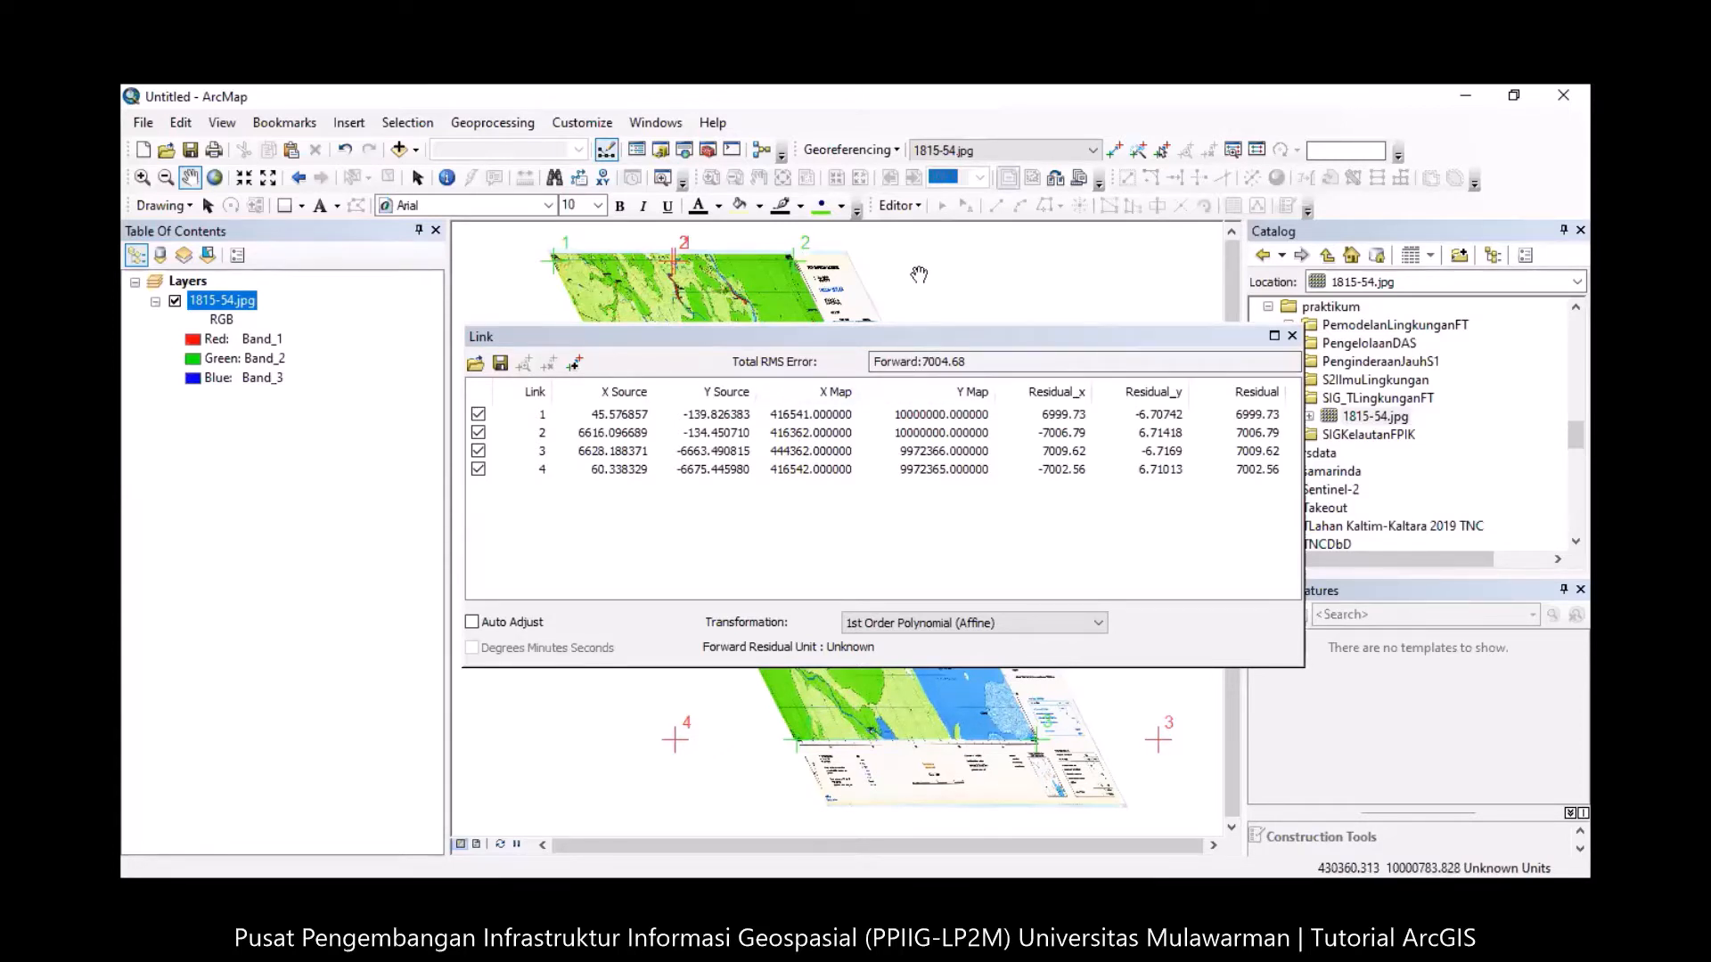
{"action": "left_click", "coordinate": [851, 150]}
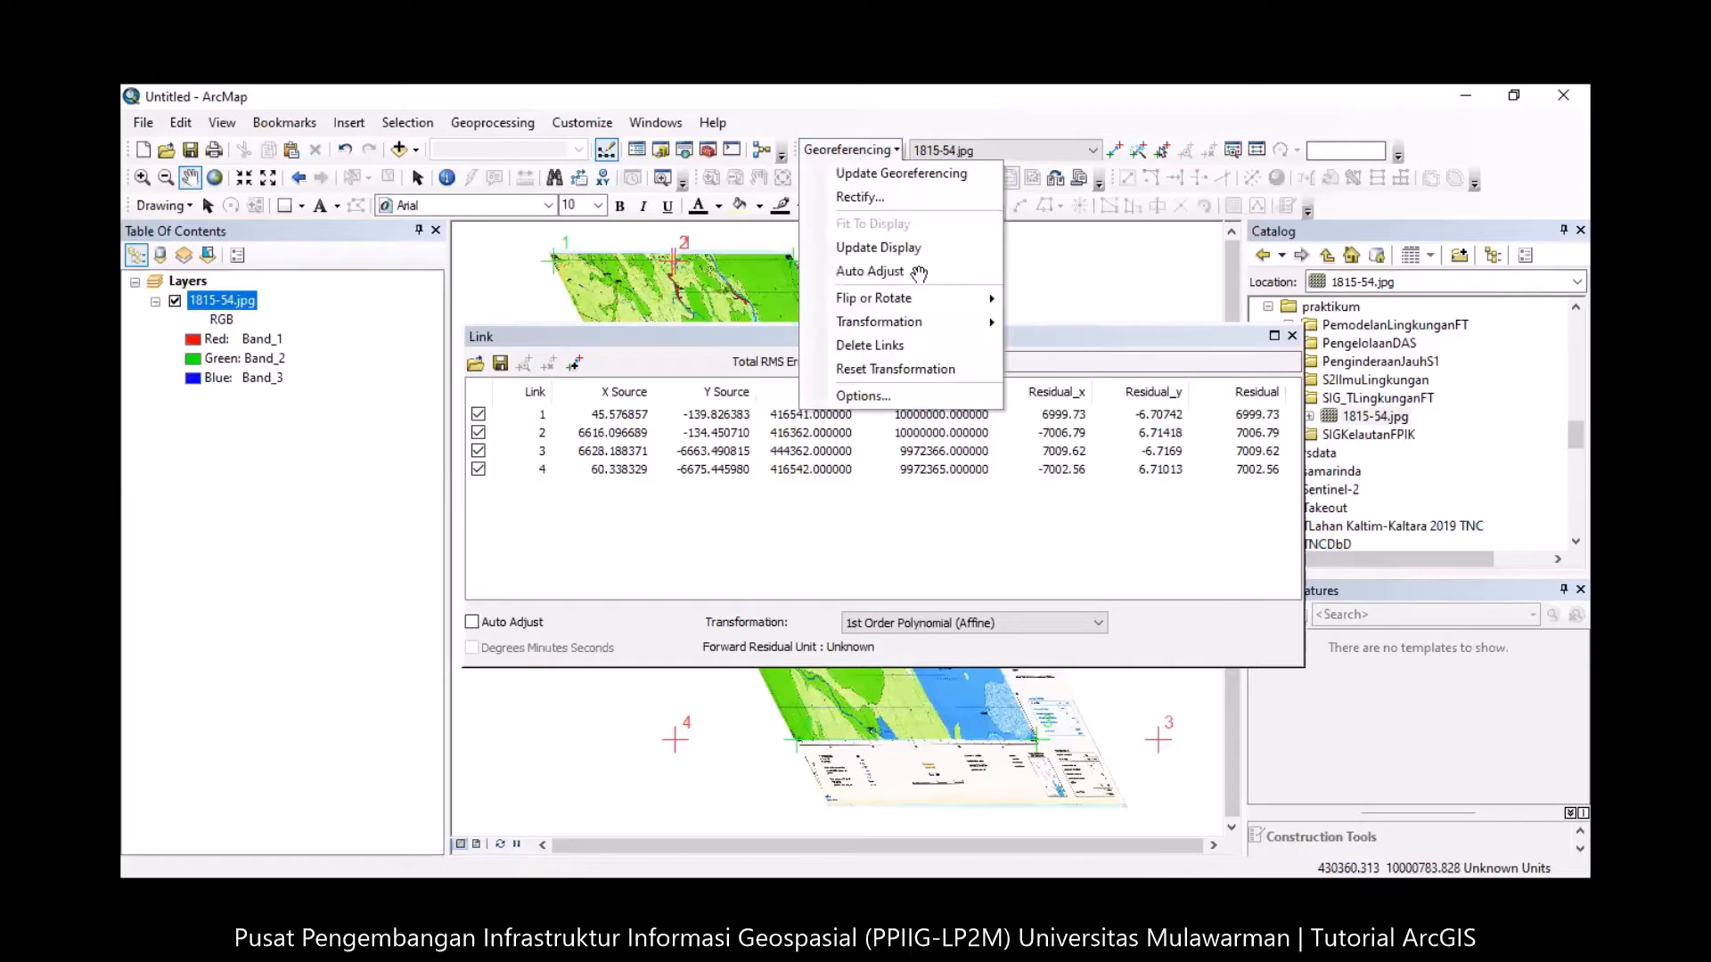
Reset the georeferencing transformation and compare link 2's map coordinates with those printed at the map's upper-right corner.
{"action": "left_click", "coordinate": [878, 370]}
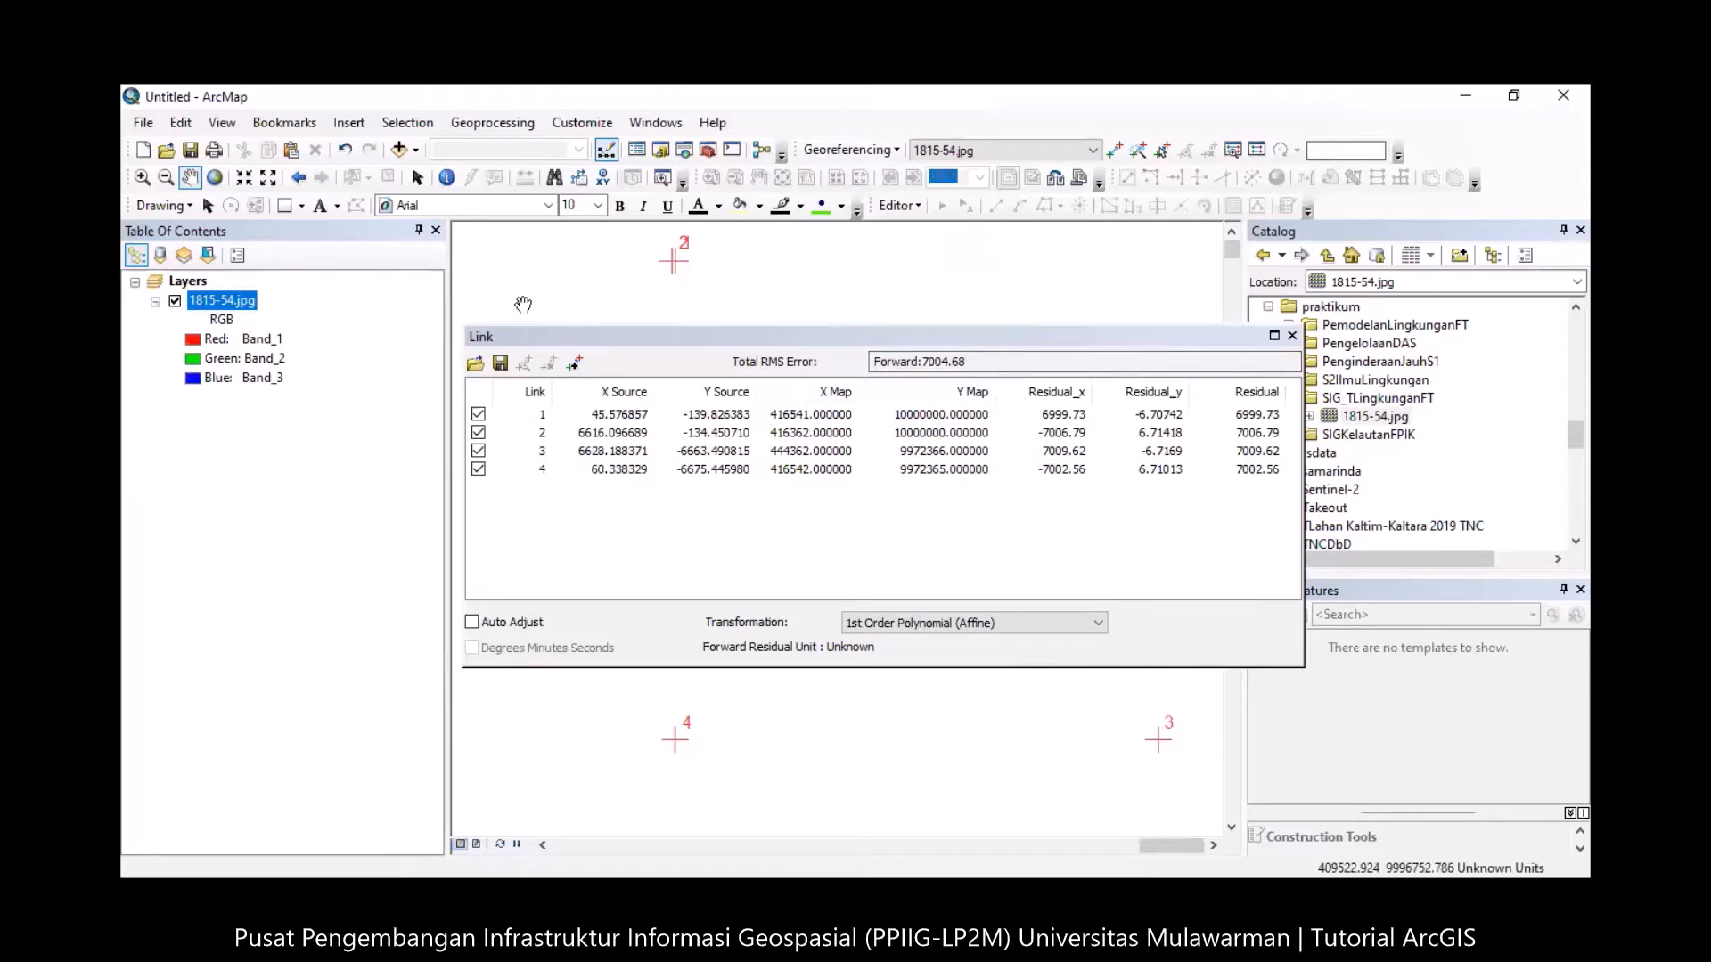
{"action": "left_click", "coordinate": [215, 177]}
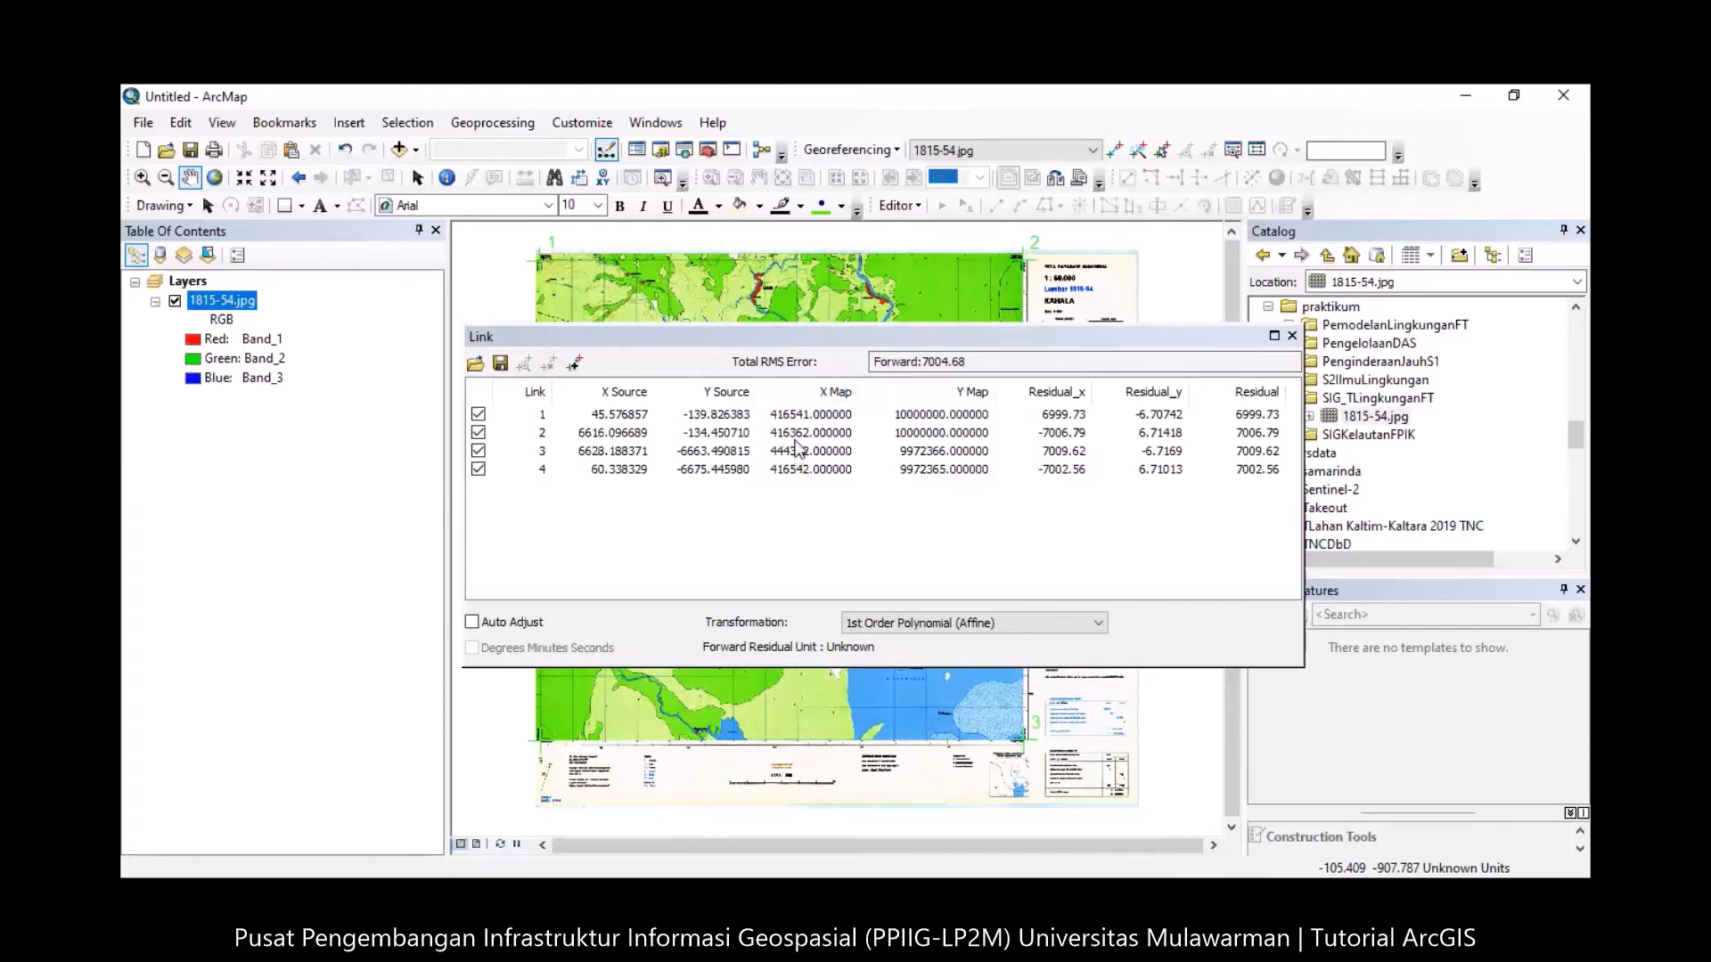
{"action": "left_click", "coordinate": [141, 177]}
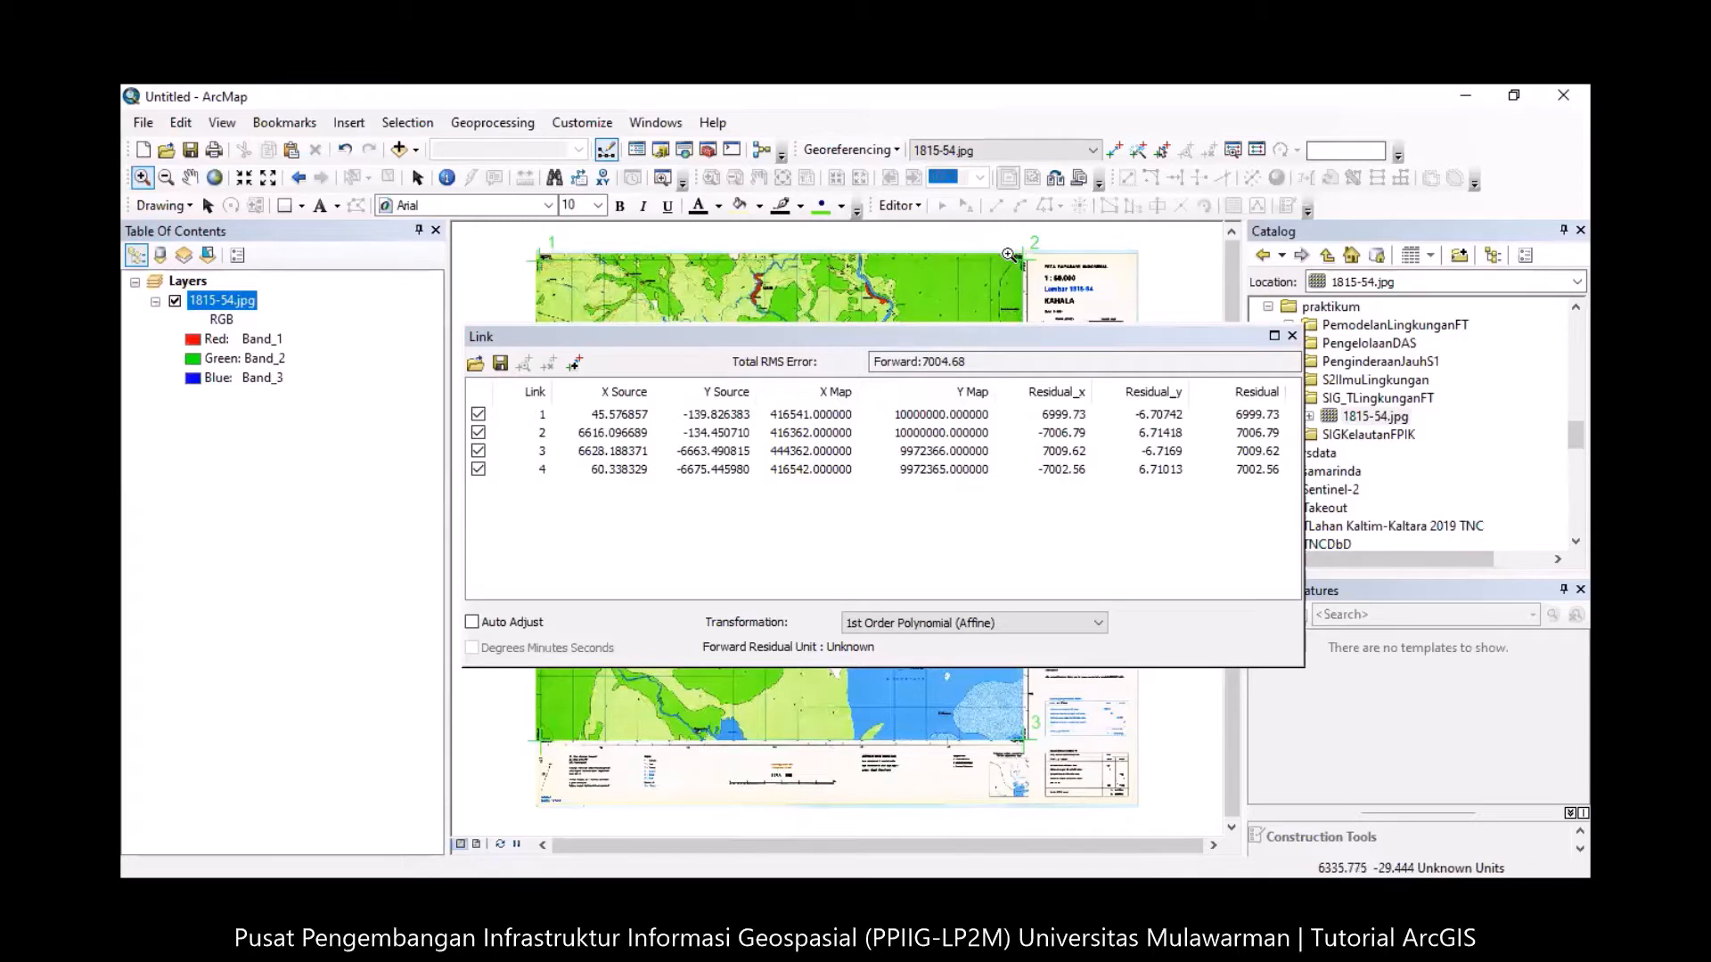
{"action": "left_click_drag", "start_coordinate": [1017, 268], "coordinate": [1039, 284]}
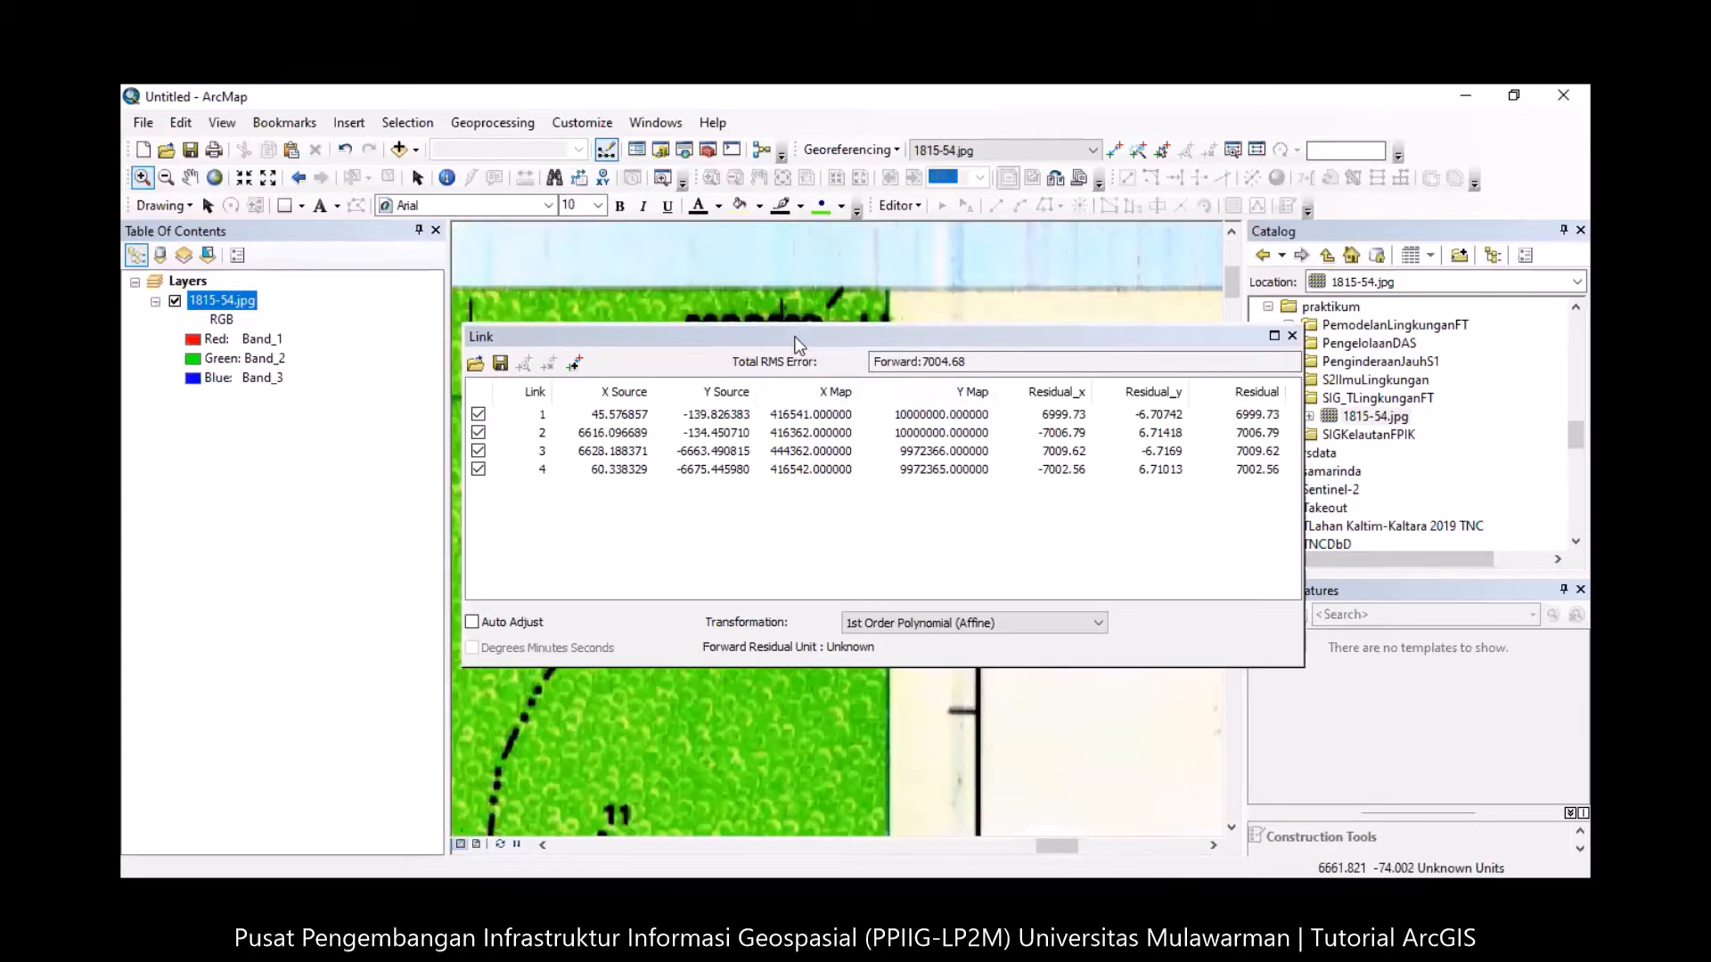
{"action": "left_click_drag", "start_coordinate": [795, 339], "coordinate": [536, 355]}
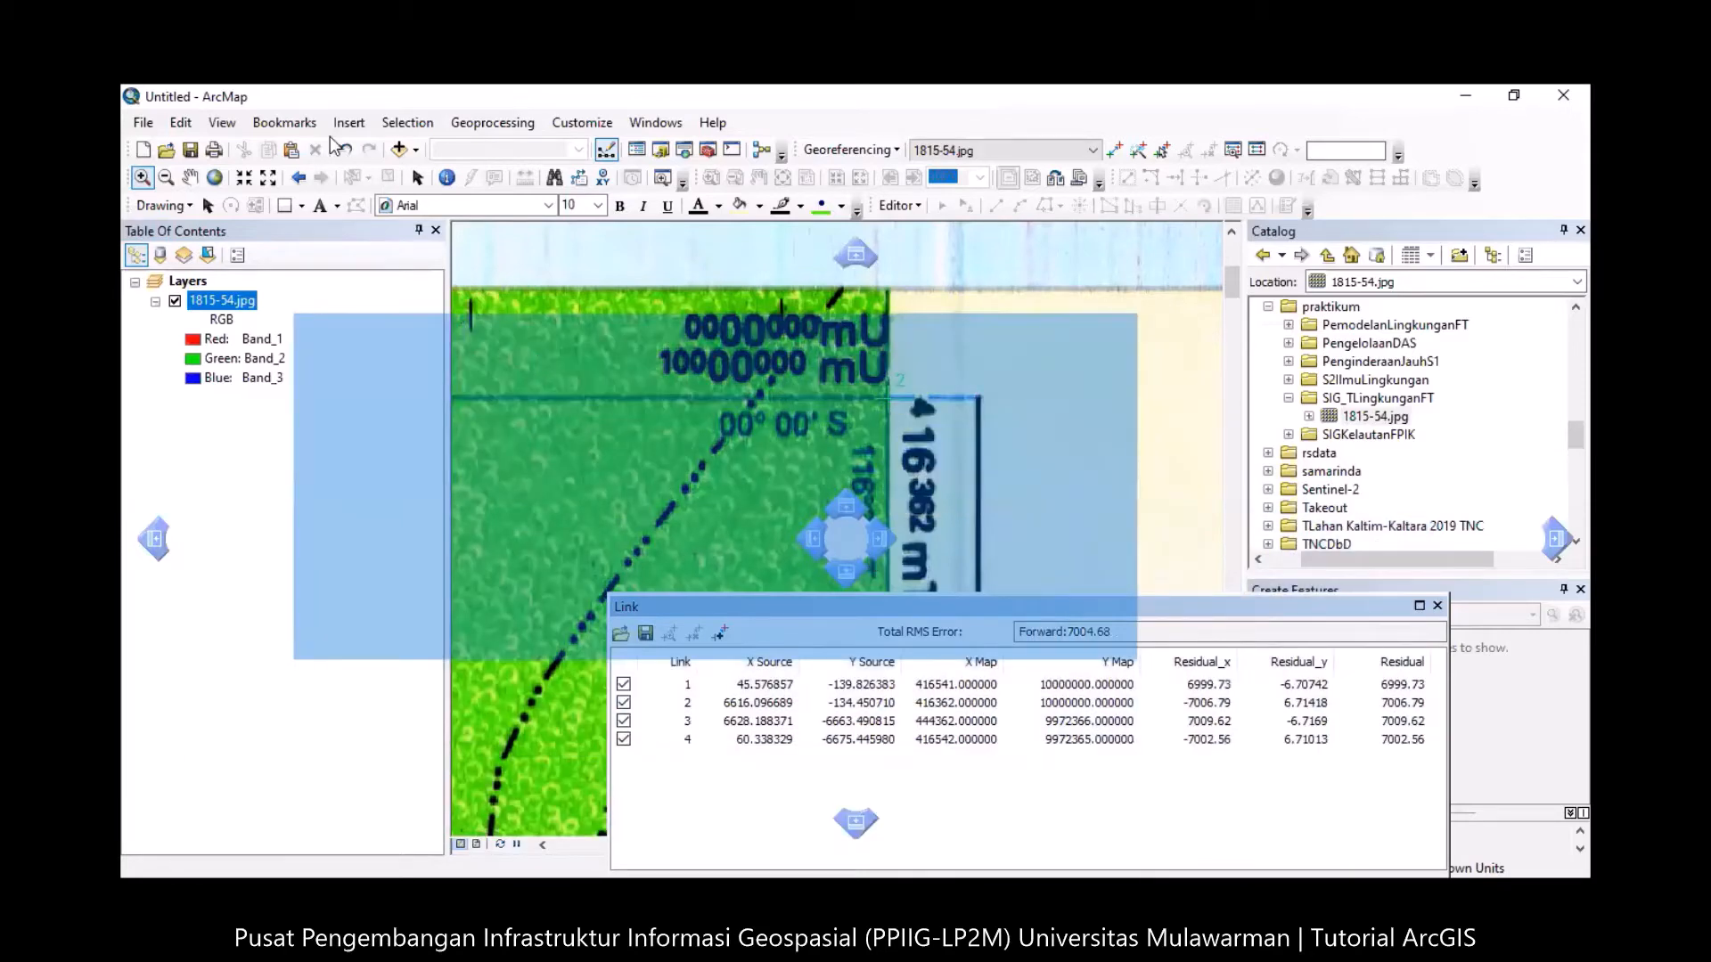
{"action": "left_click_drag", "start_coordinate": [923, 423], "coordinate": [1005, 314]}
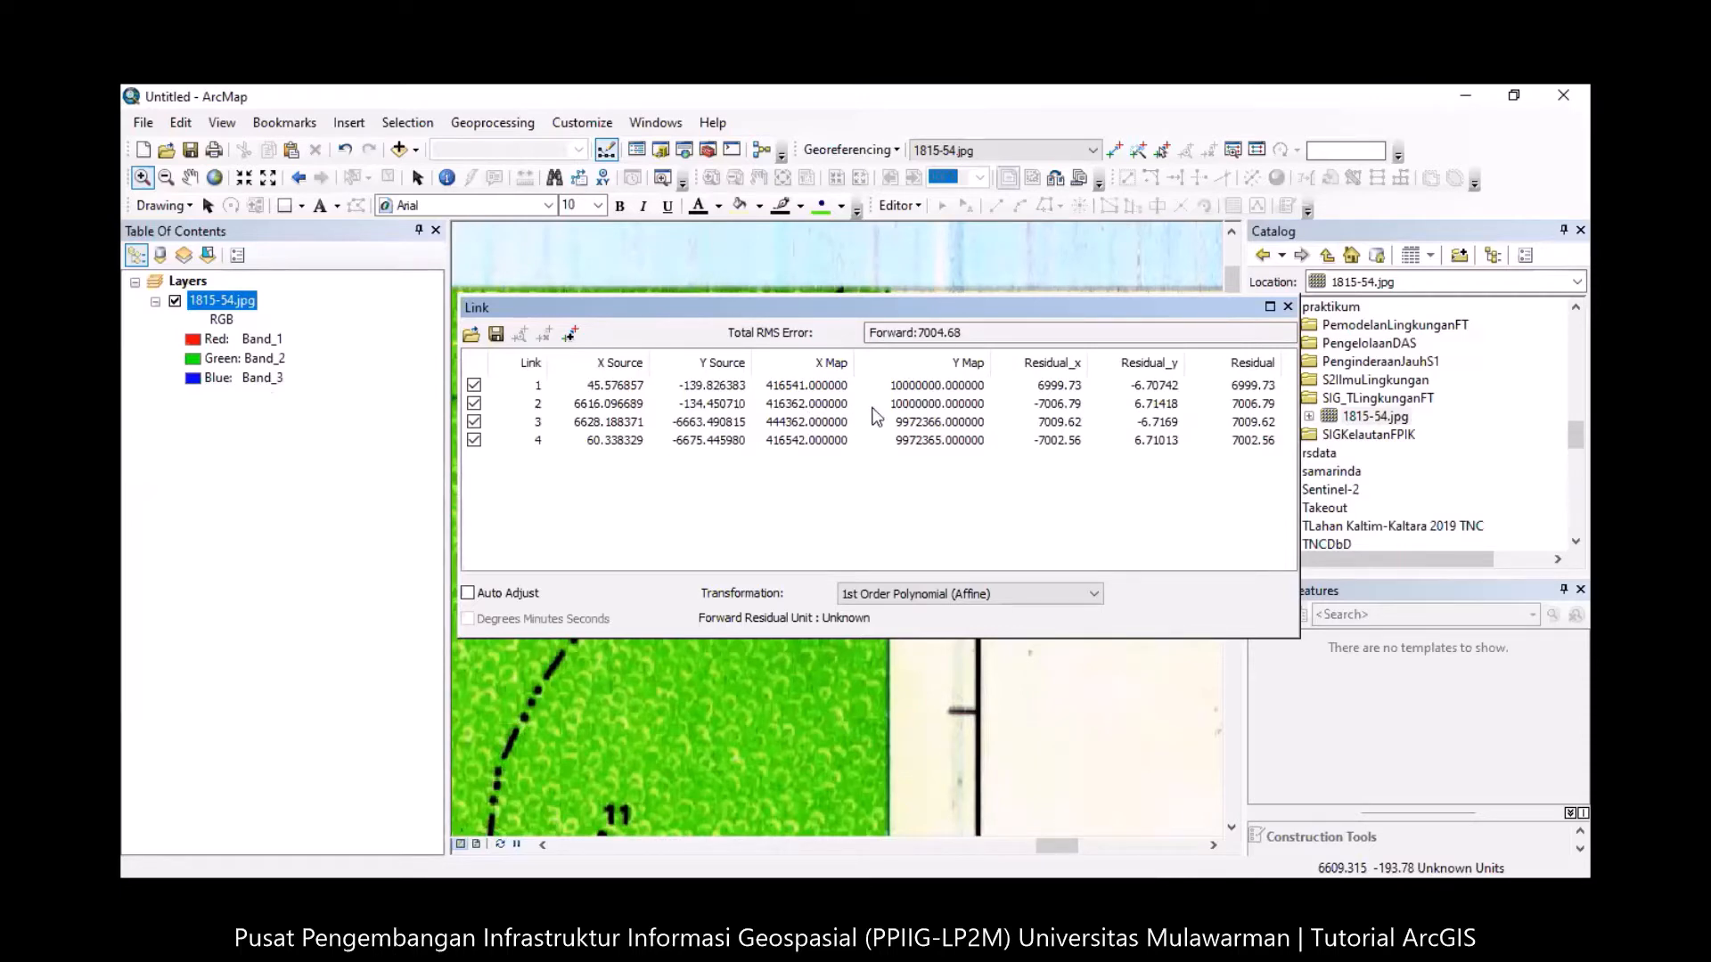
{"action": "left_click_drag", "start_coordinate": [964, 310], "coordinate": [1043, 346]}
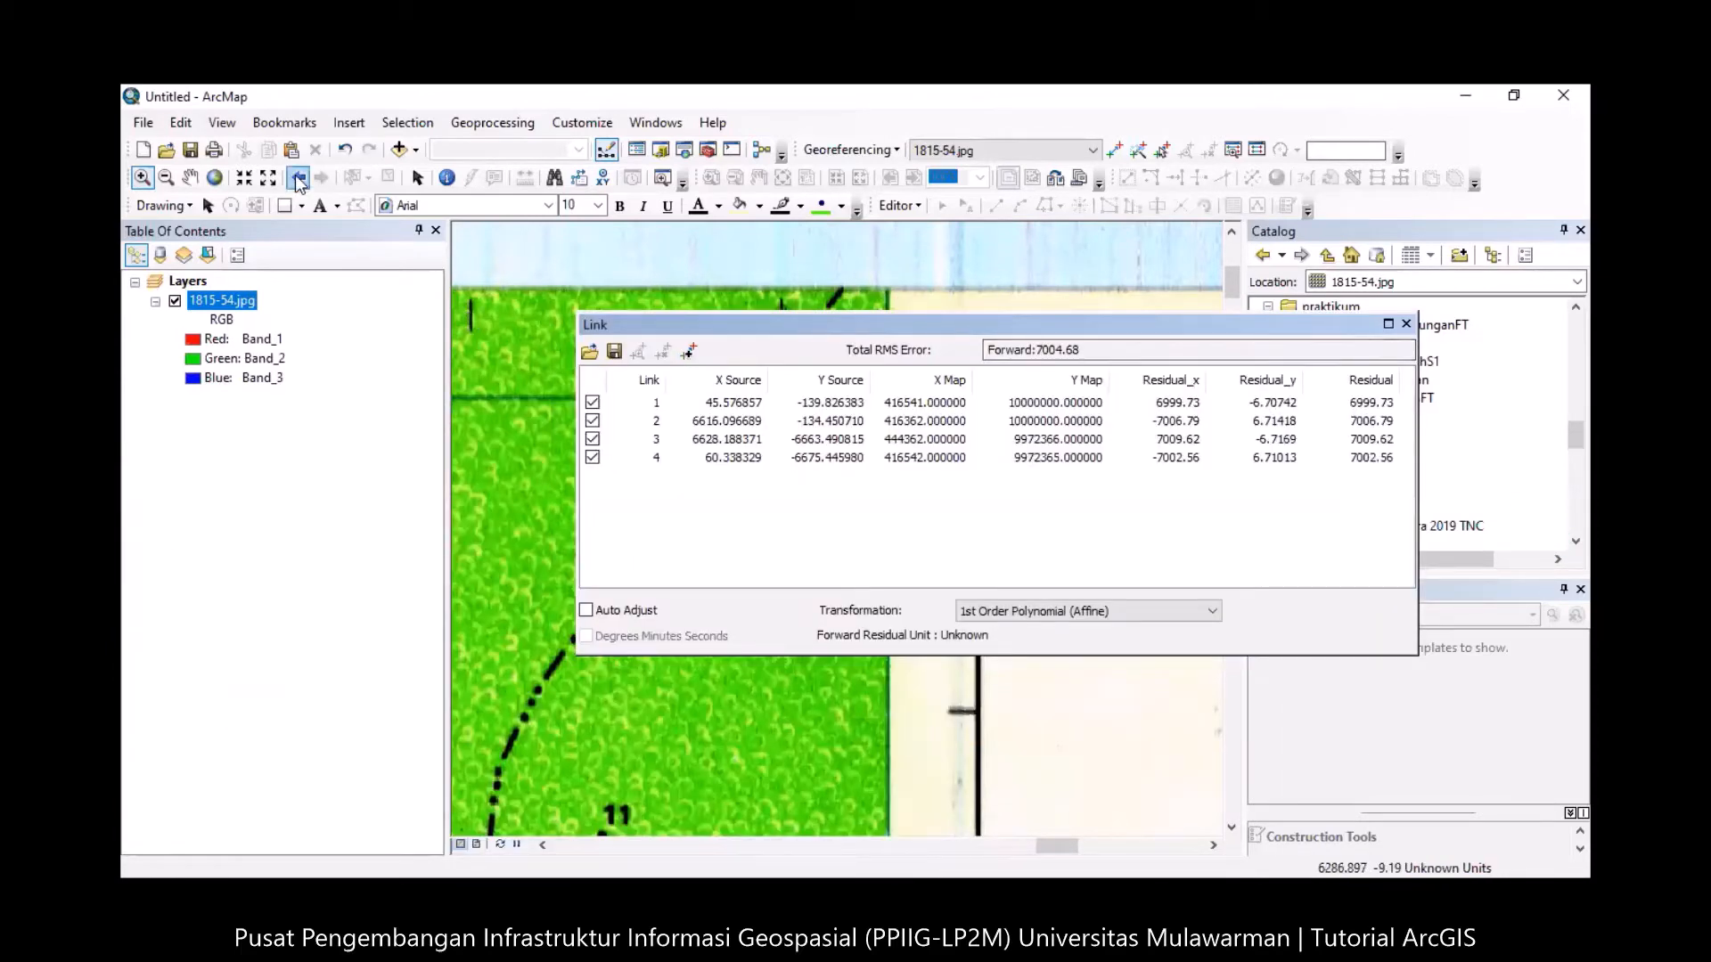
Compare links 1 and 3 with the coordinates printed at the map's upper-left and lower-right corners, moving the link table aside.
{"action": "left_click_drag", "start_coordinate": [537, 257], "coordinate": [572, 283]}
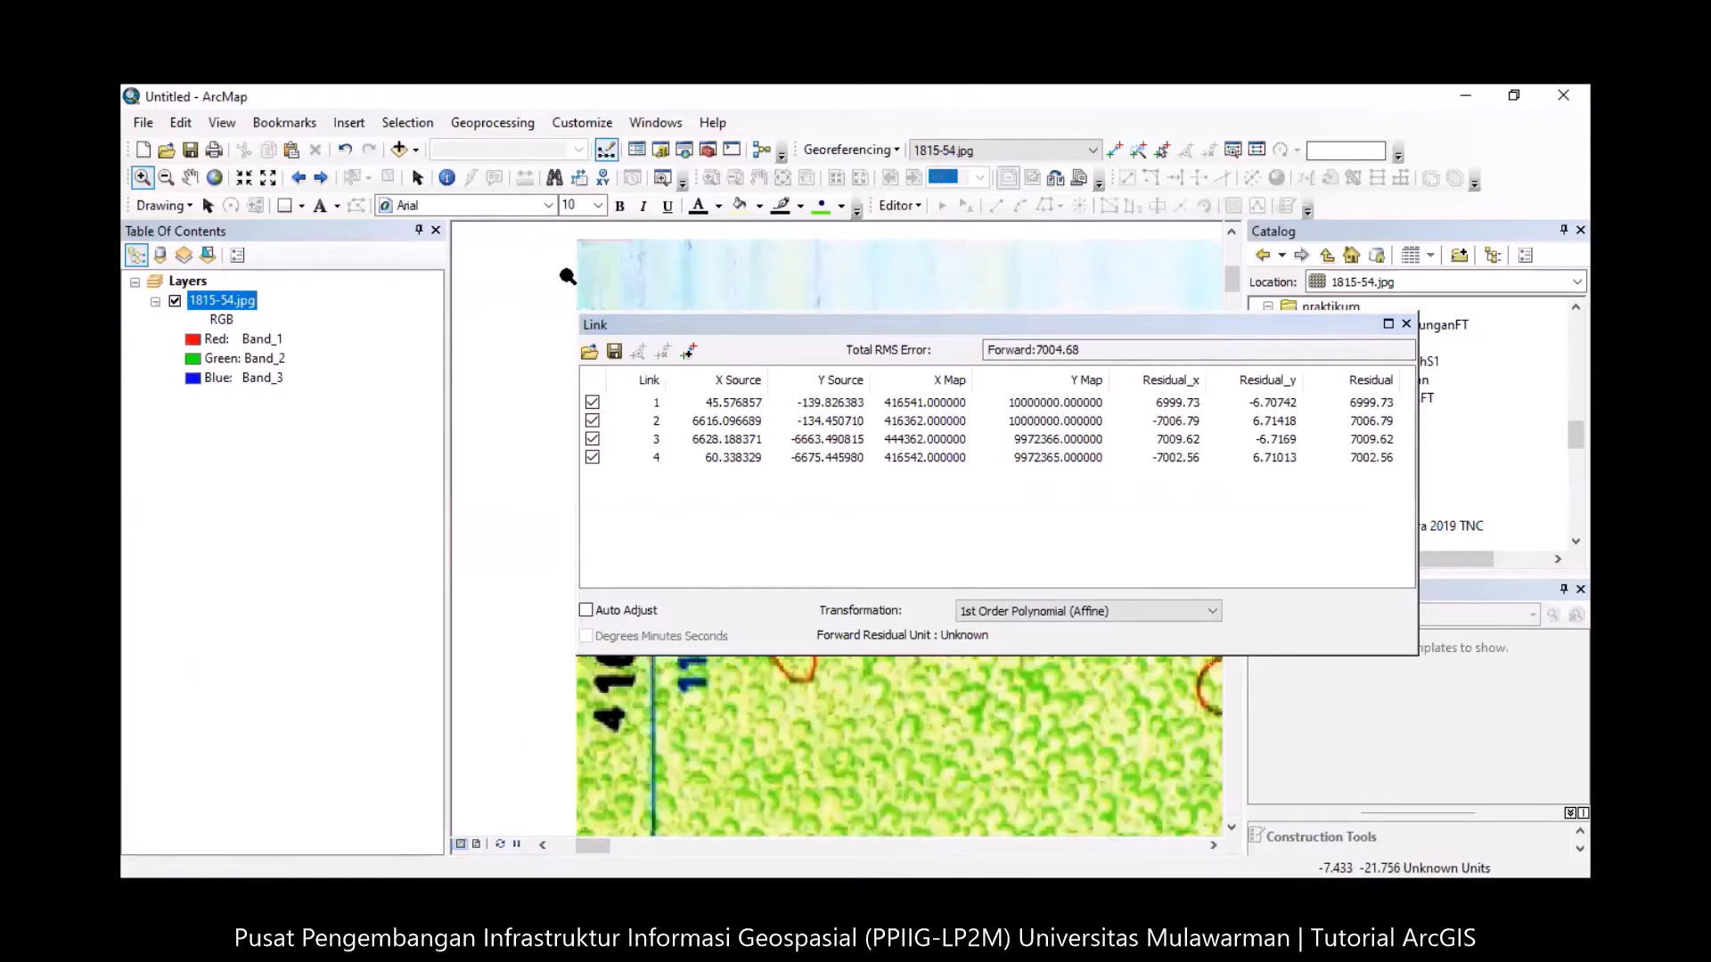
{"action": "left_click_drag", "start_coordinate": [893, 323], "coordinate": [1083, 324]}
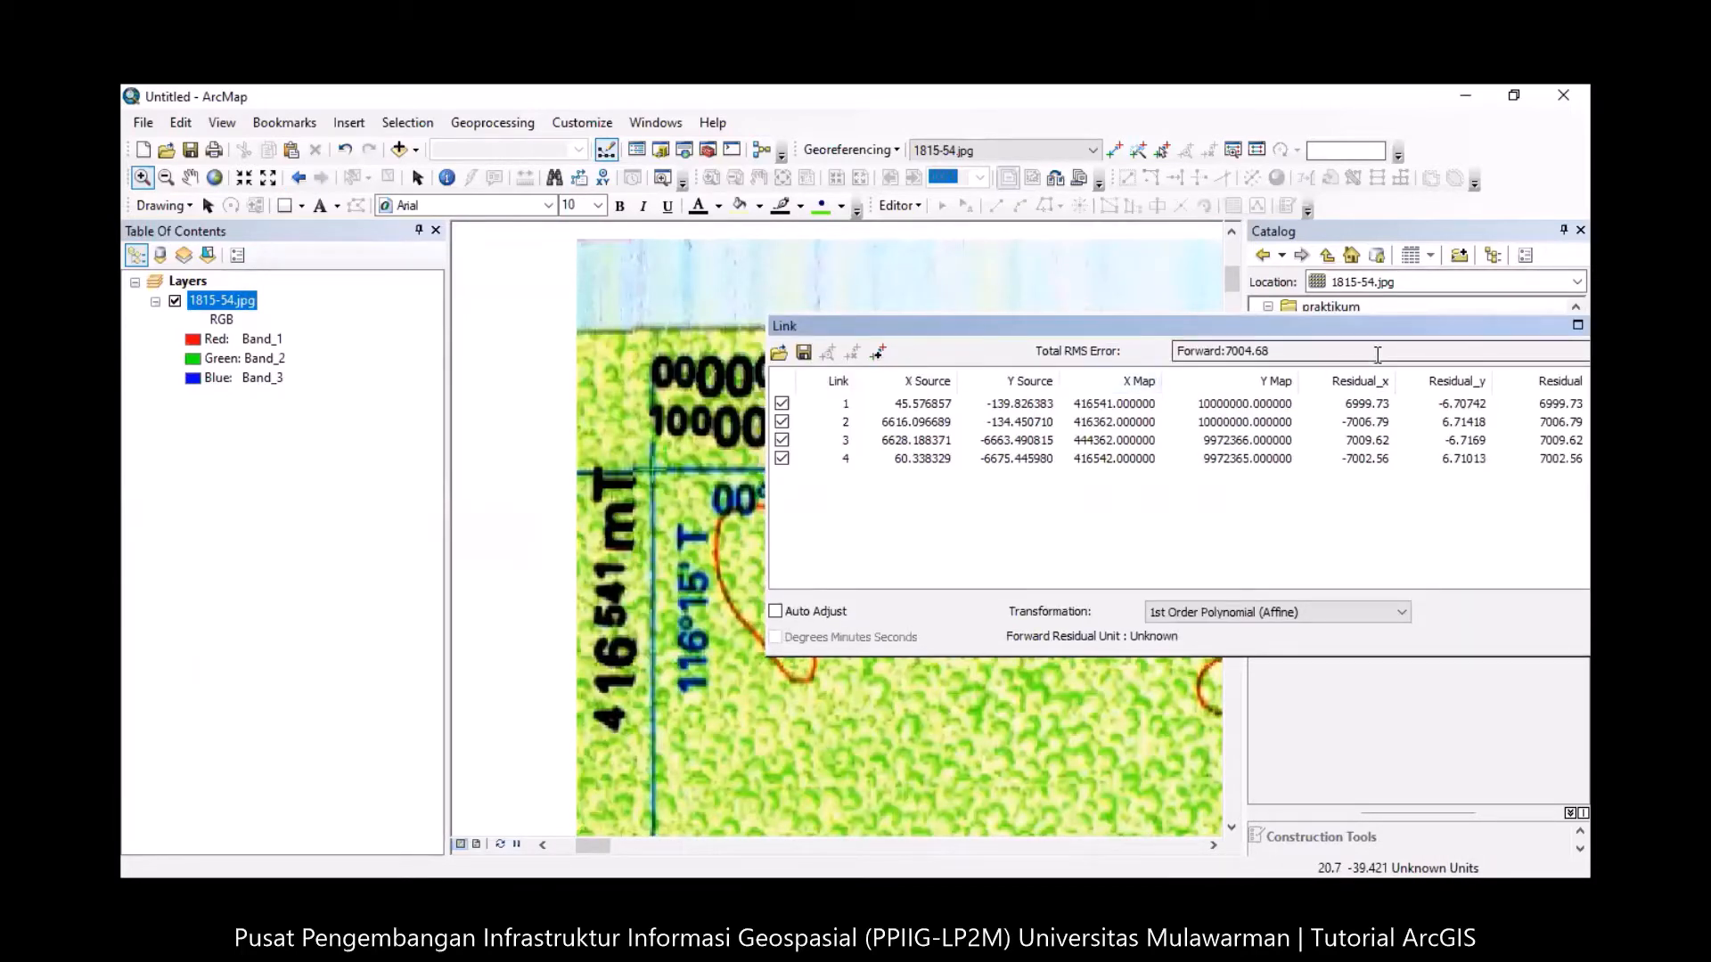
{"action": "left_click_drag", "start_coordinate": [1389, 328], "coordinate": [822, 218]}
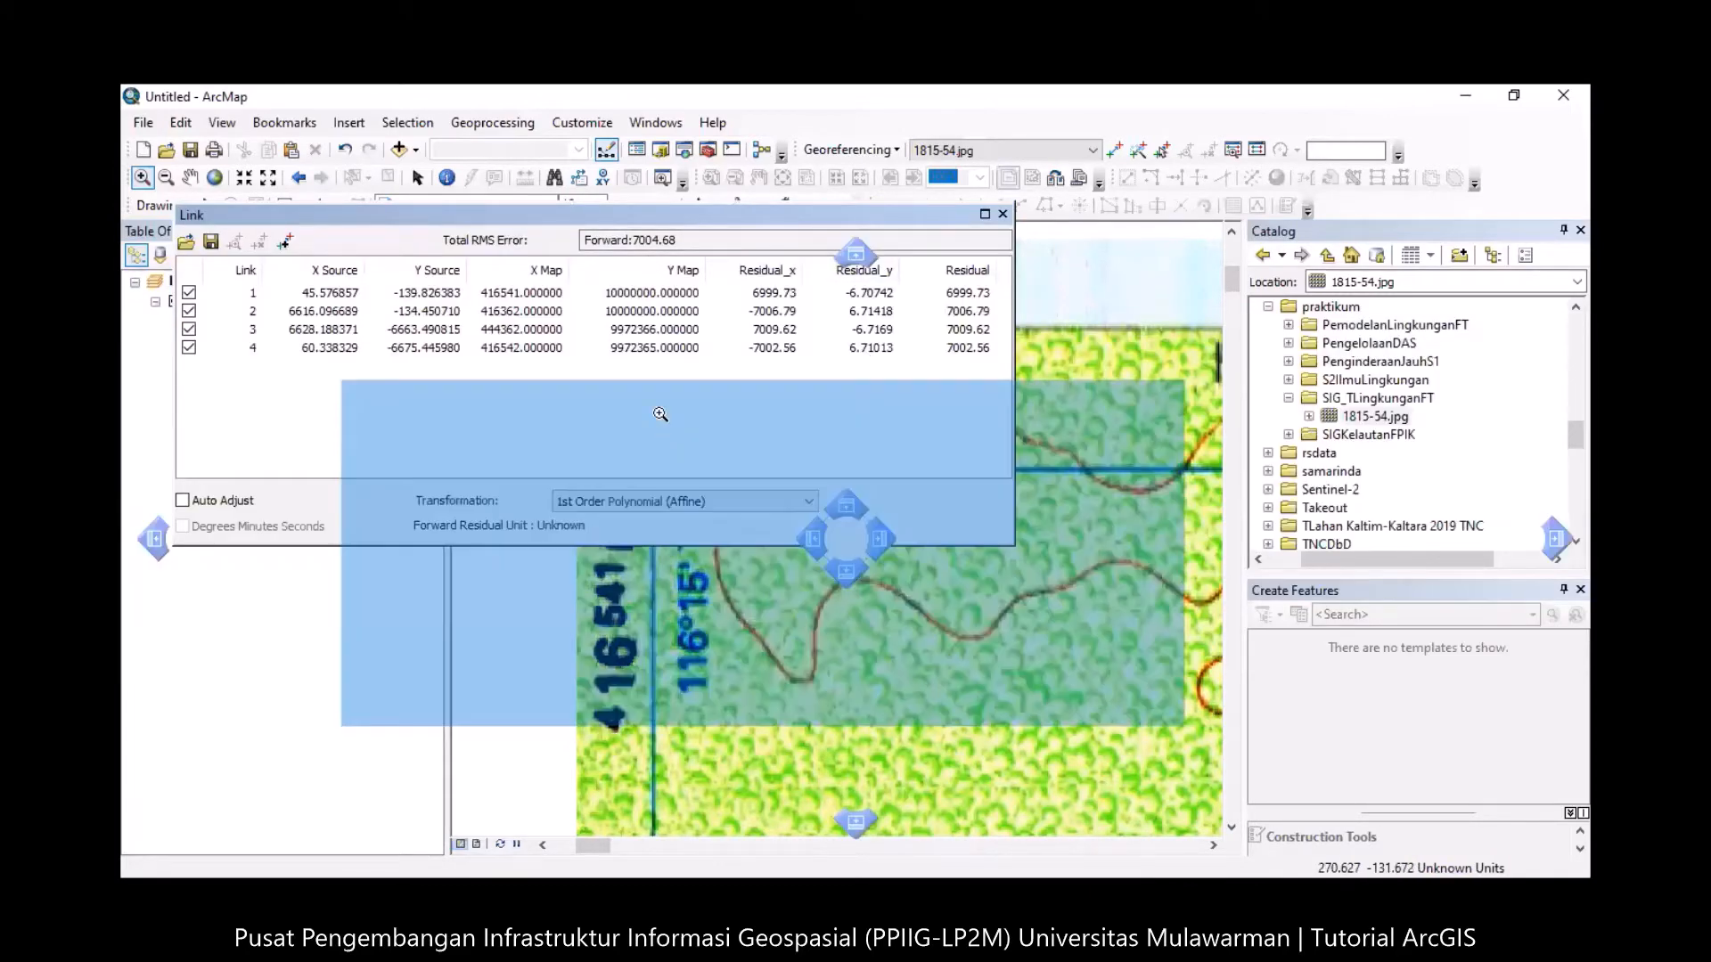
{"action": "left_click_drag", "start_coordinate": [571, 215], "coordinate": [768, 410]}
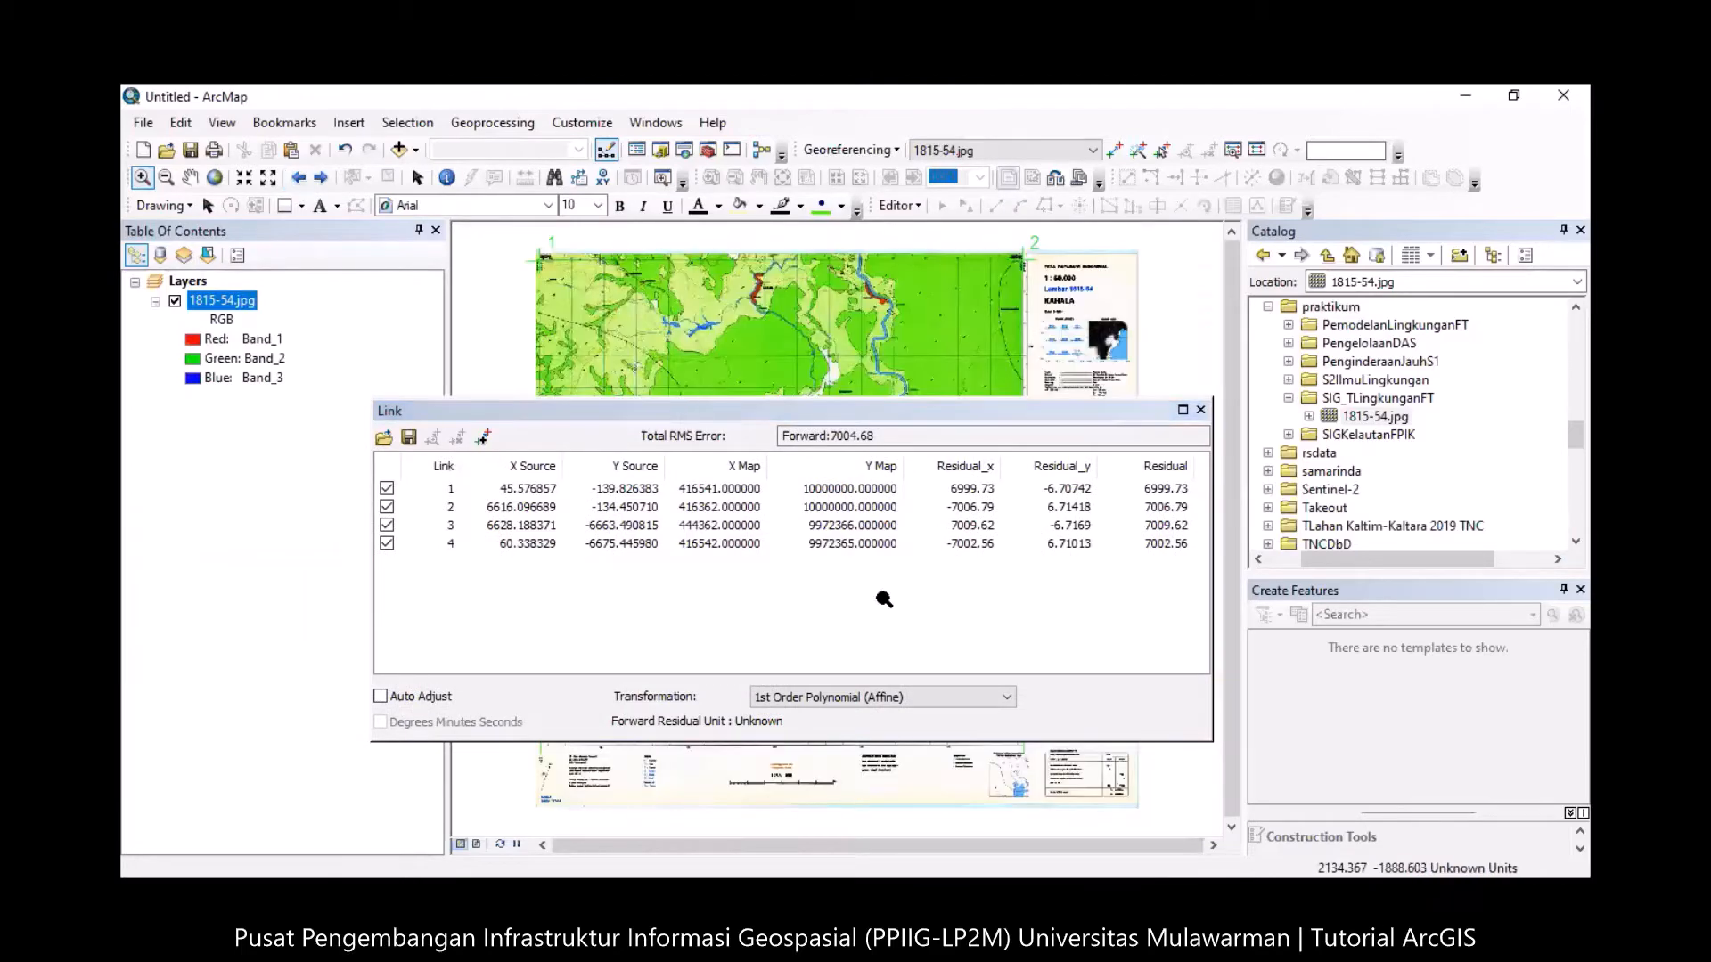
{"action": "left_click_drag", "start_coordinate": [975, 410], "coordinate": [786, 197]}
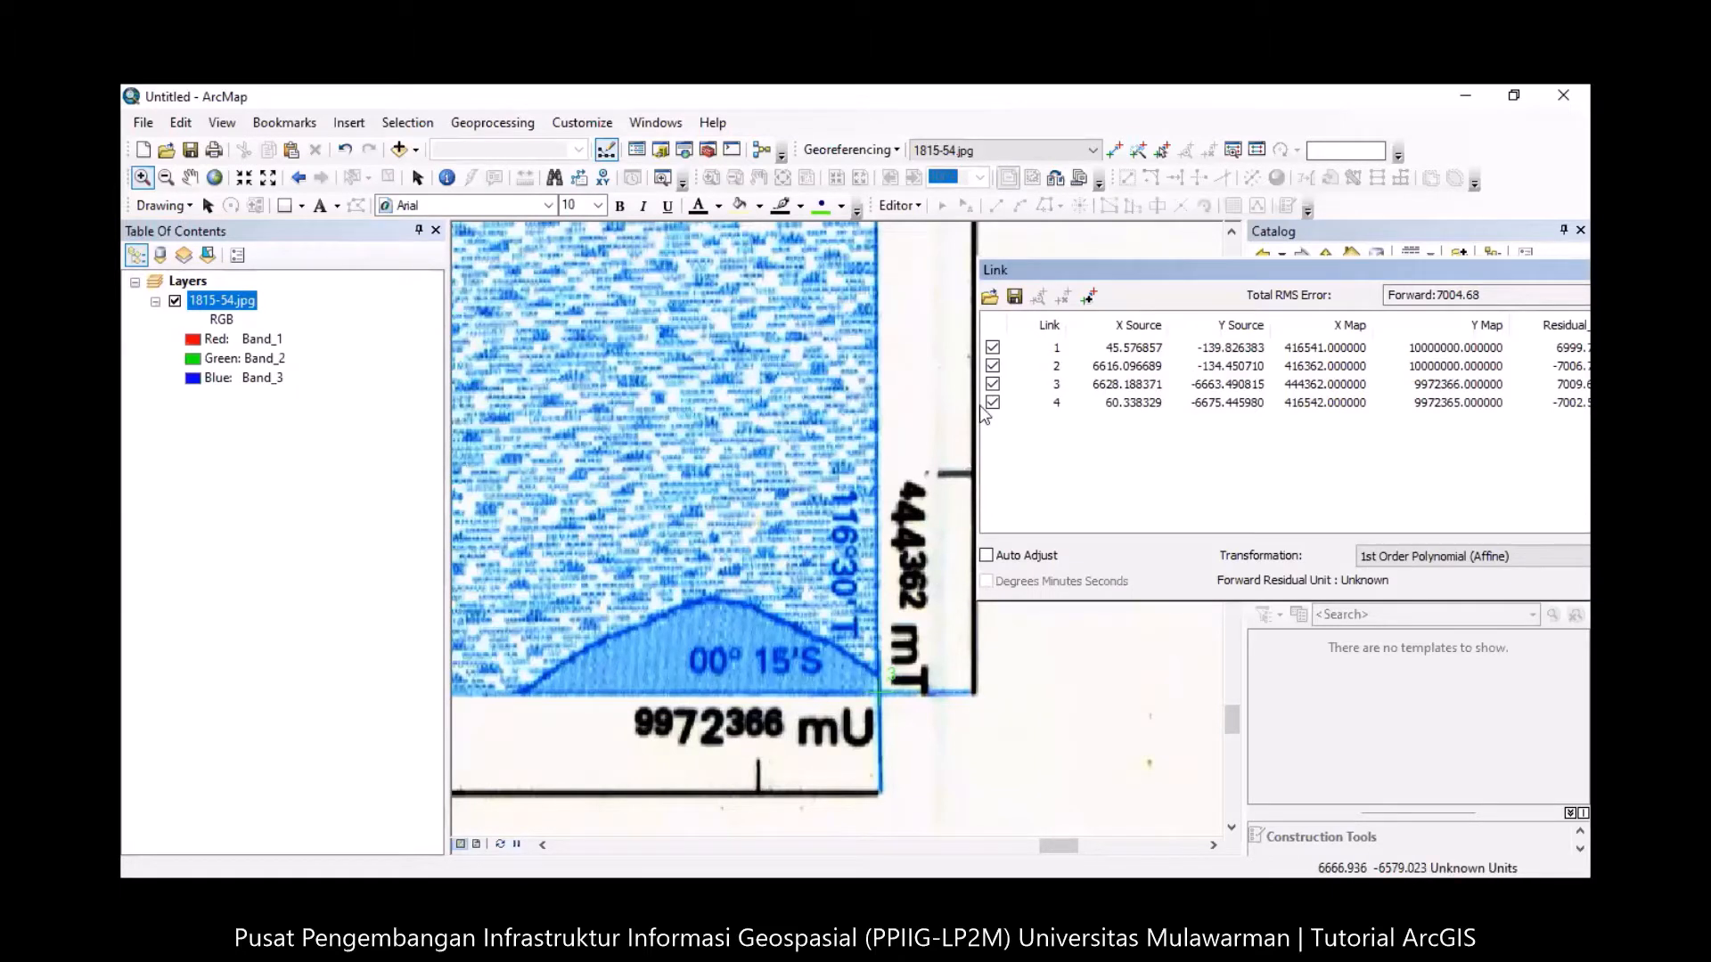
Correct link 2's X Map coordinate to 444362 in the link table.
{"action": "left_click", "coordinate": [1300, 367]}
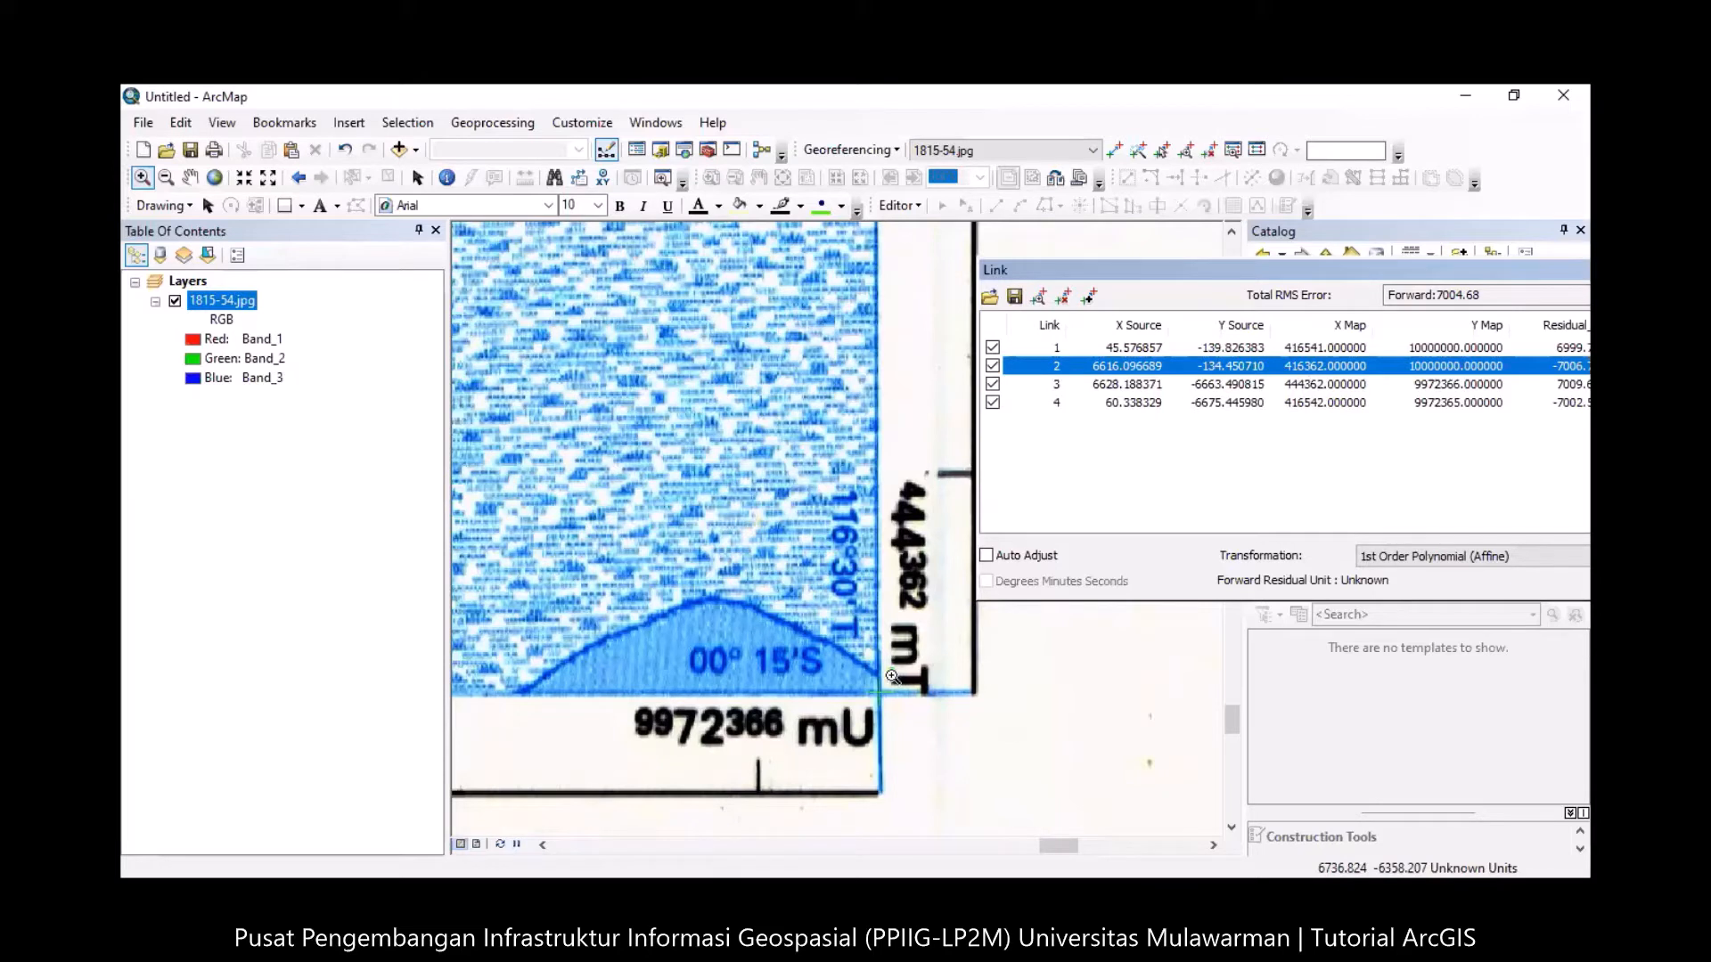
{"action": "left_click", "coordinate": [1312, 366]}
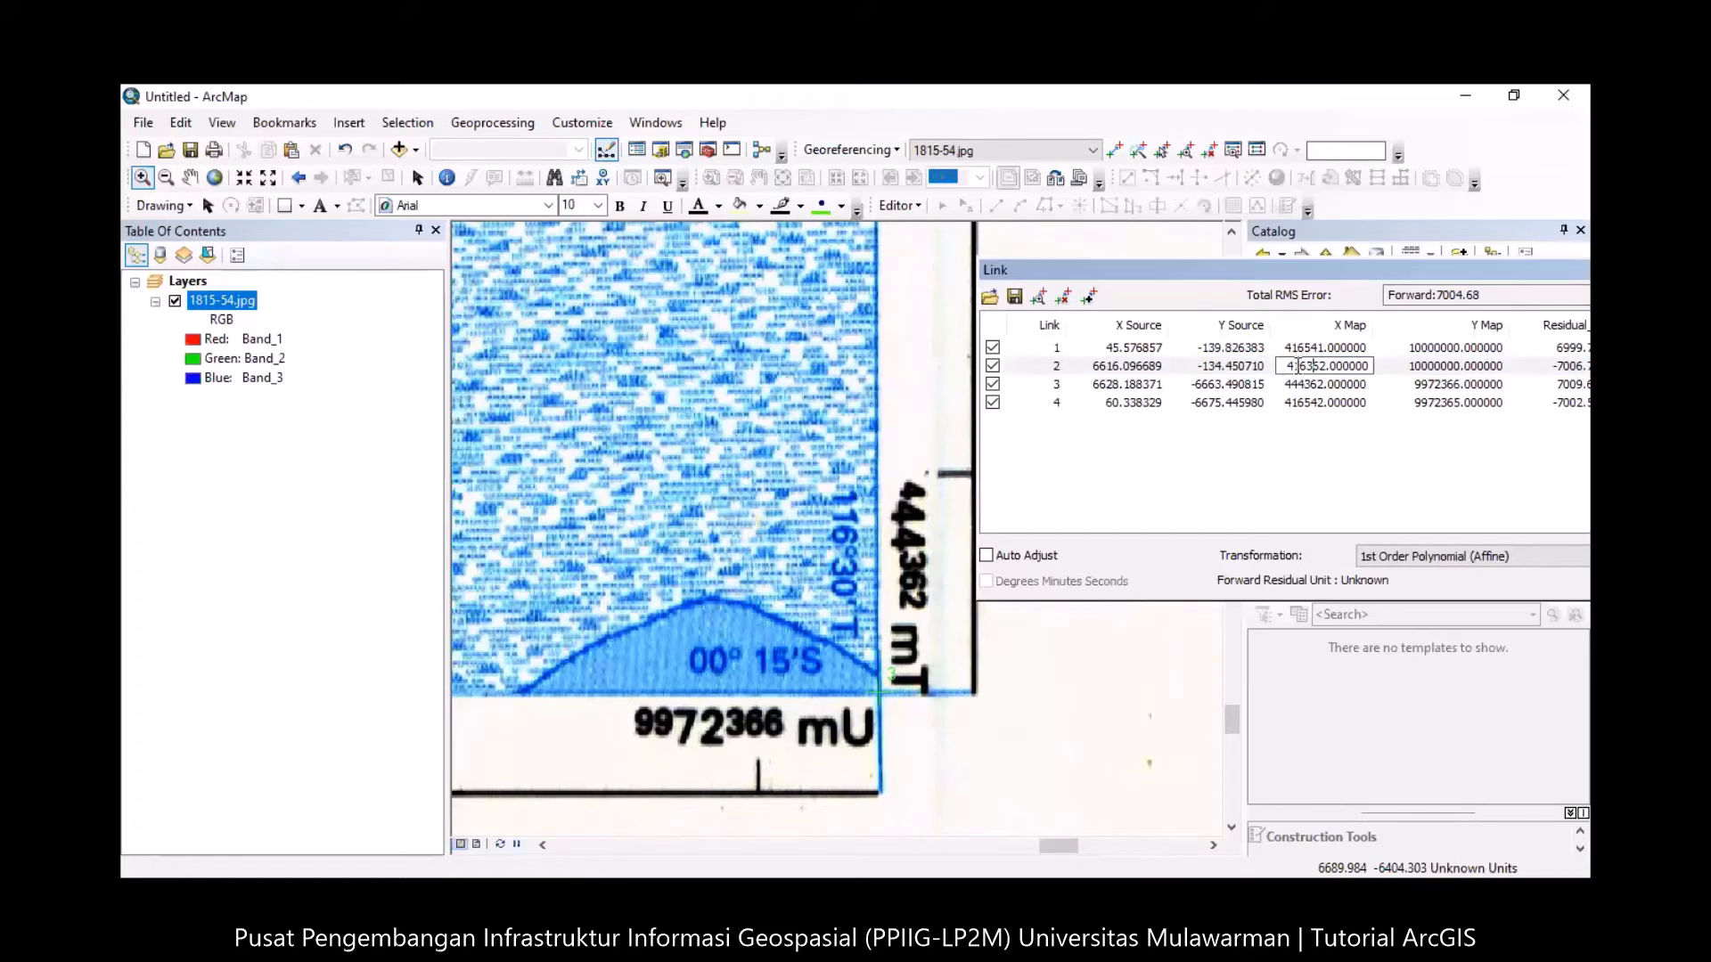
{"action": "left_click_drag", "start_coordinate": [1295, 366], "coordinate": [1309, 367]}
{"action": "type", "text": "443"}
{"action": "left_click", "coordinate": [1382, 446]}
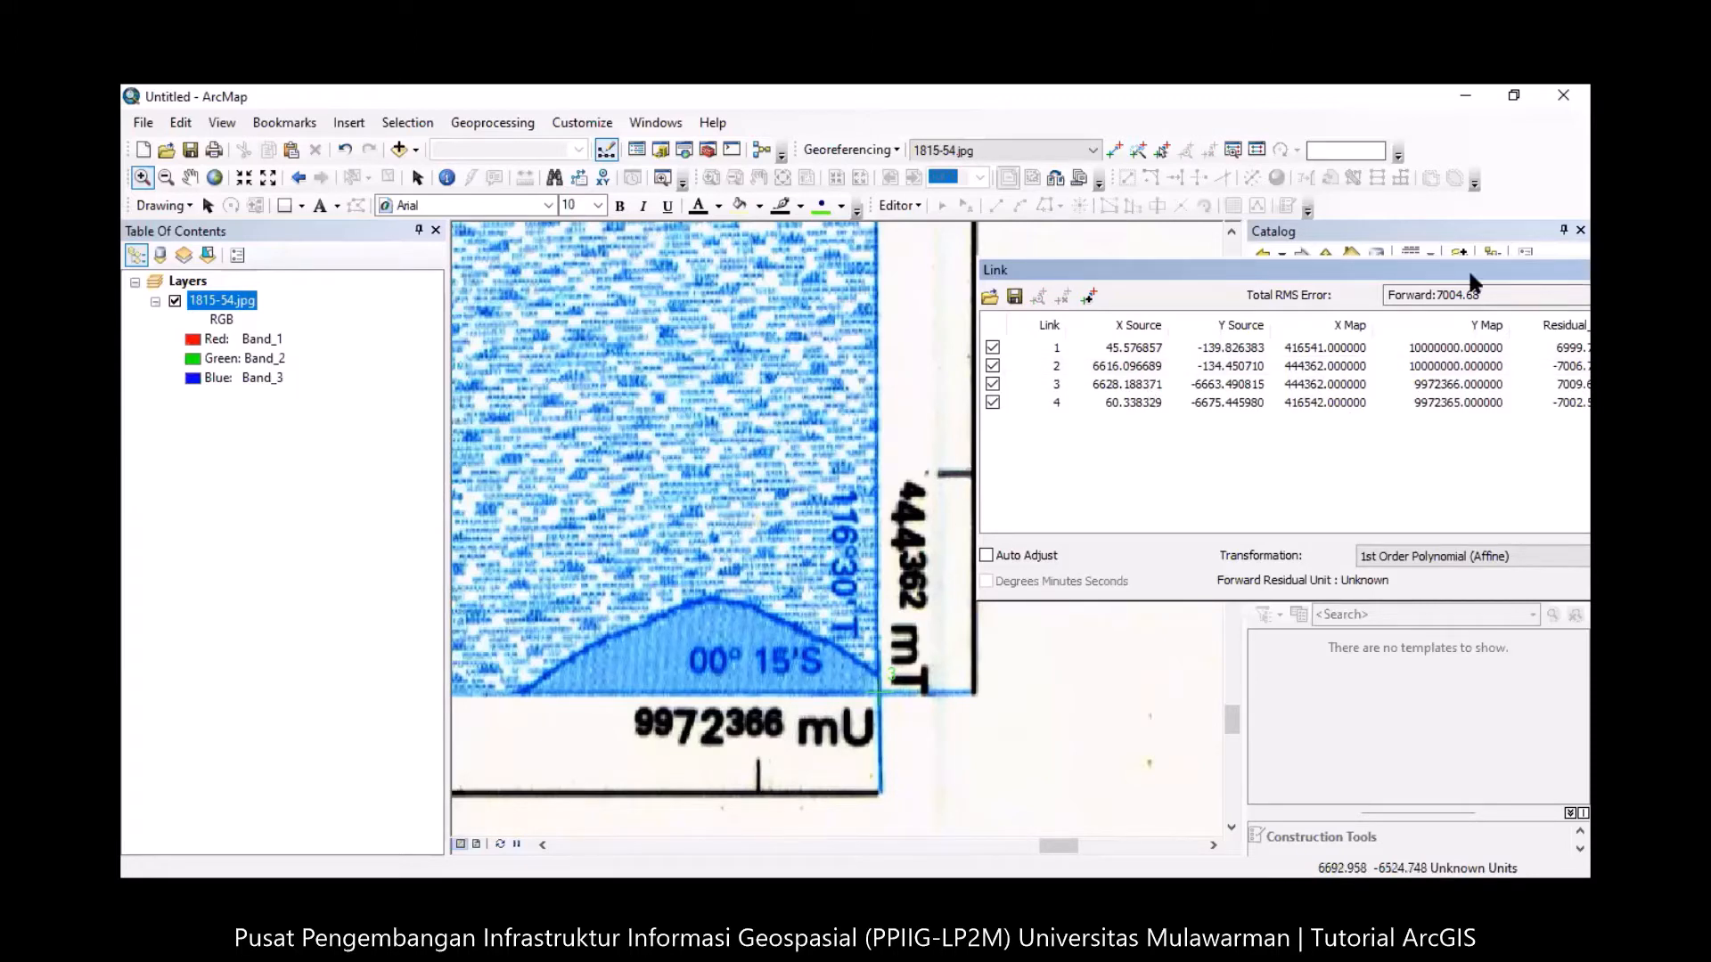
{"action": "left_click_drag", "start_coordinate": [1469, 274], "coordinate": [818, 405]}
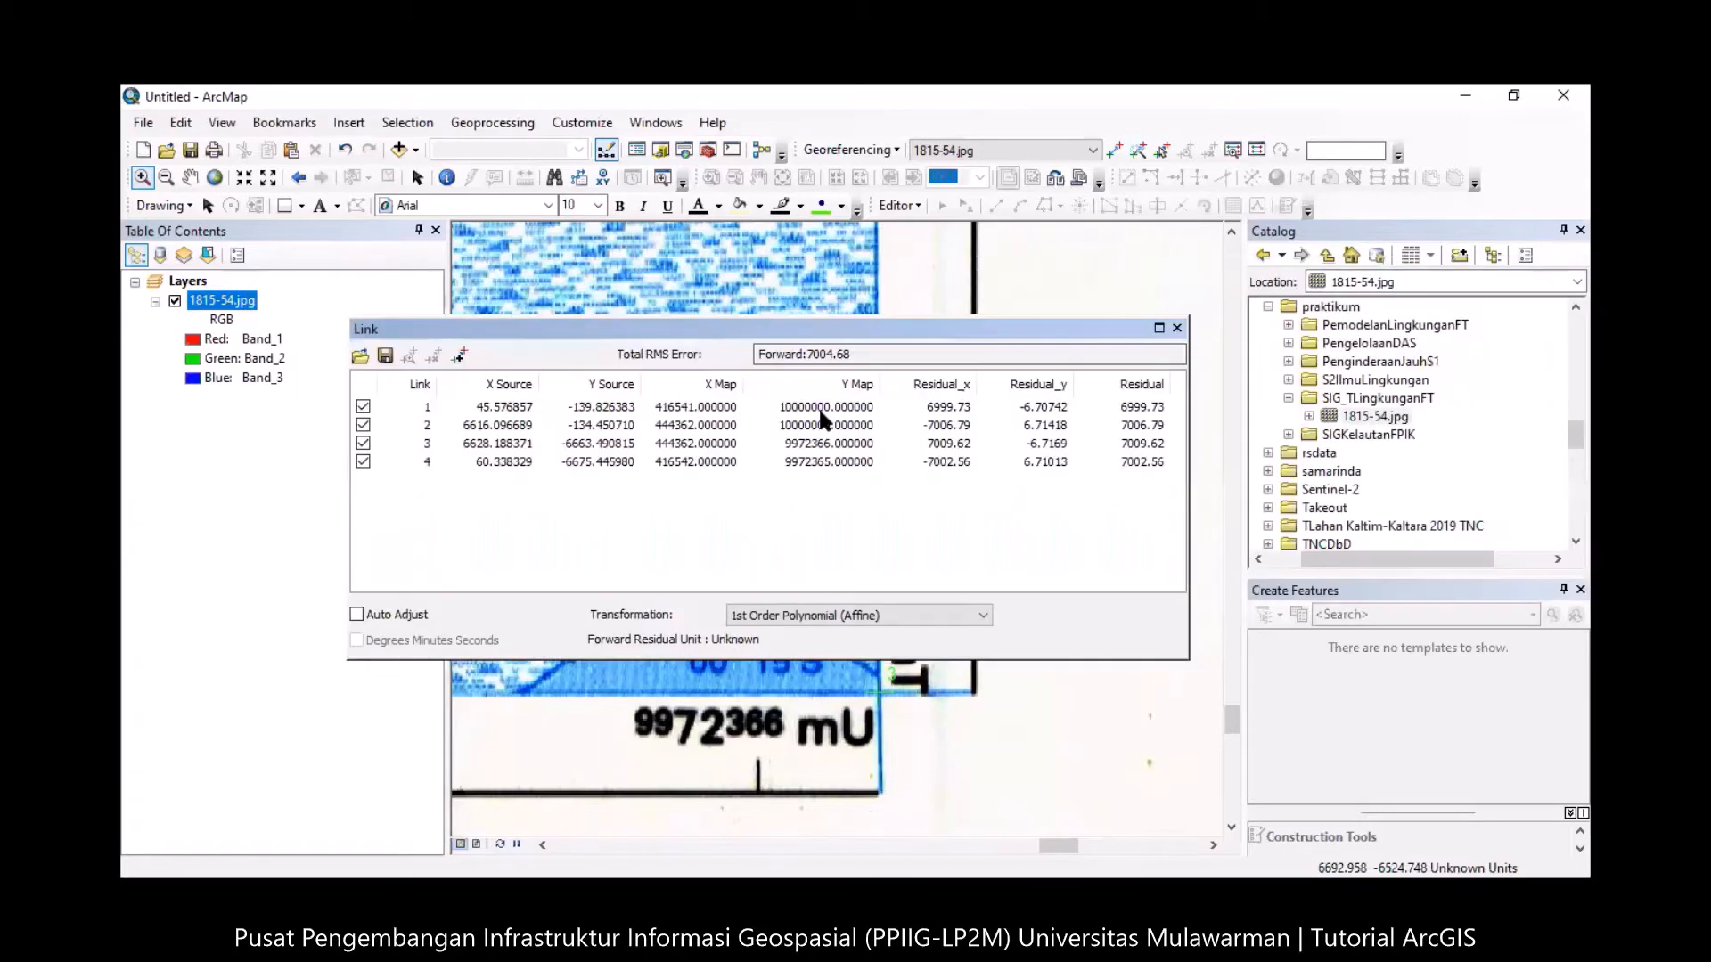
Update the georeferencing display with the corrected links and check the residuals against the full map.
{"action": "left_click", "coordinate": [299, 178]}
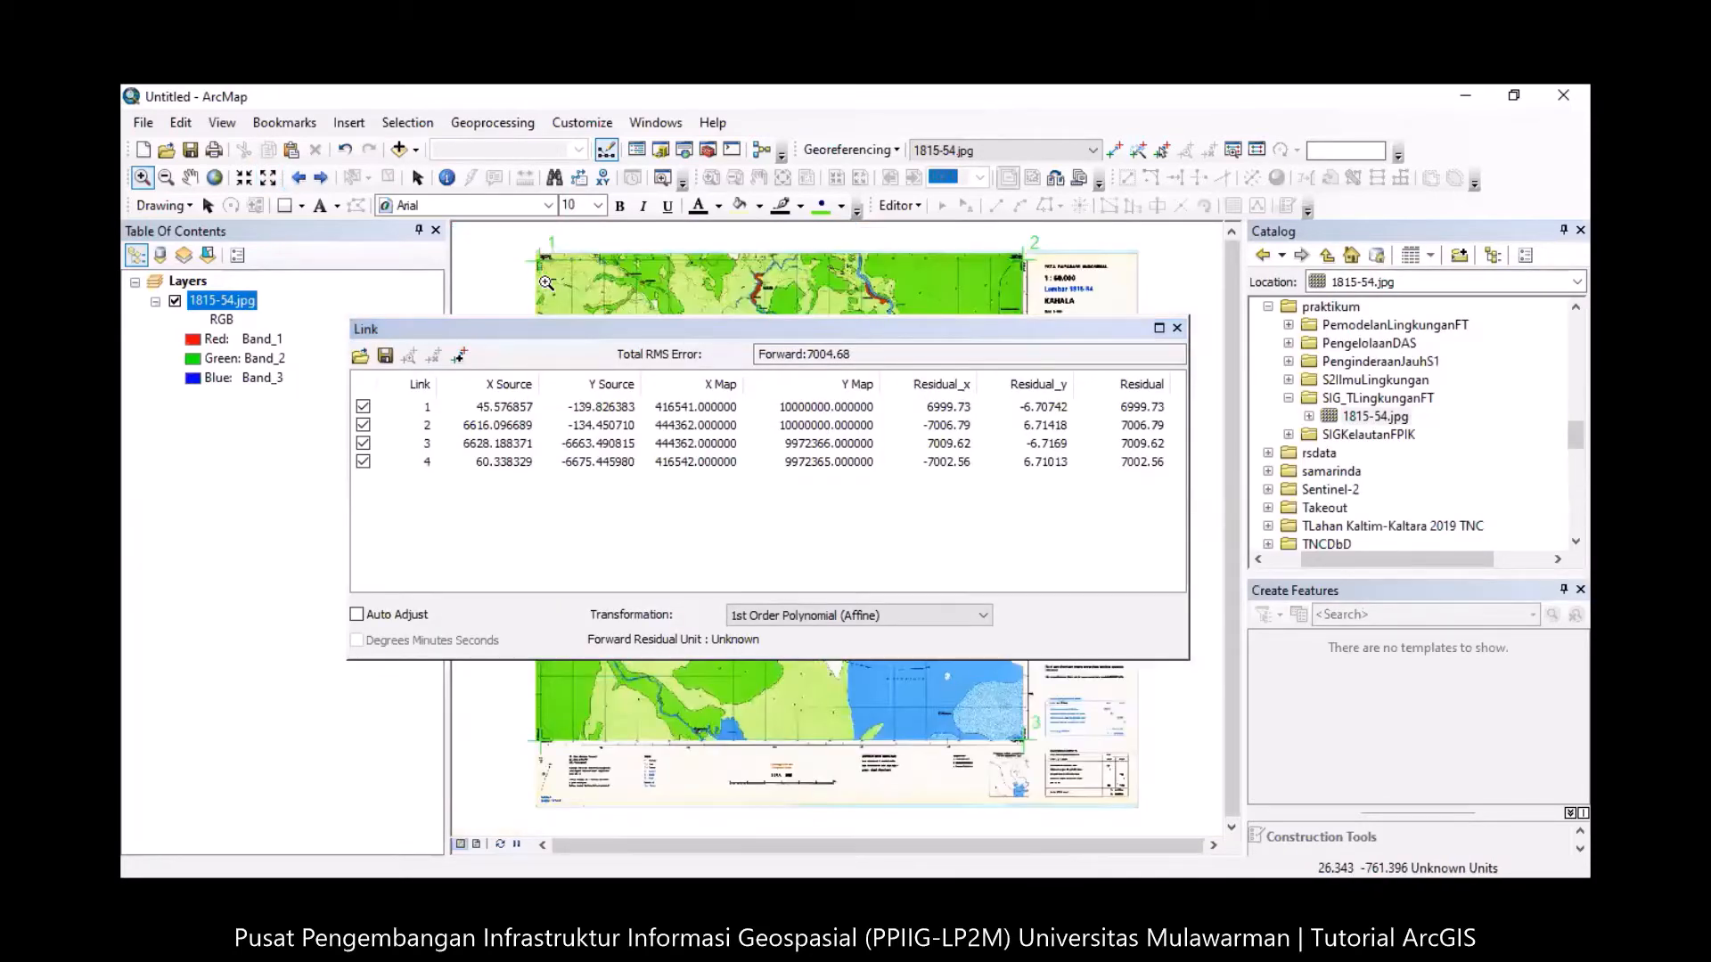
{"action": "left_click", "coordinate": [385, 357]}
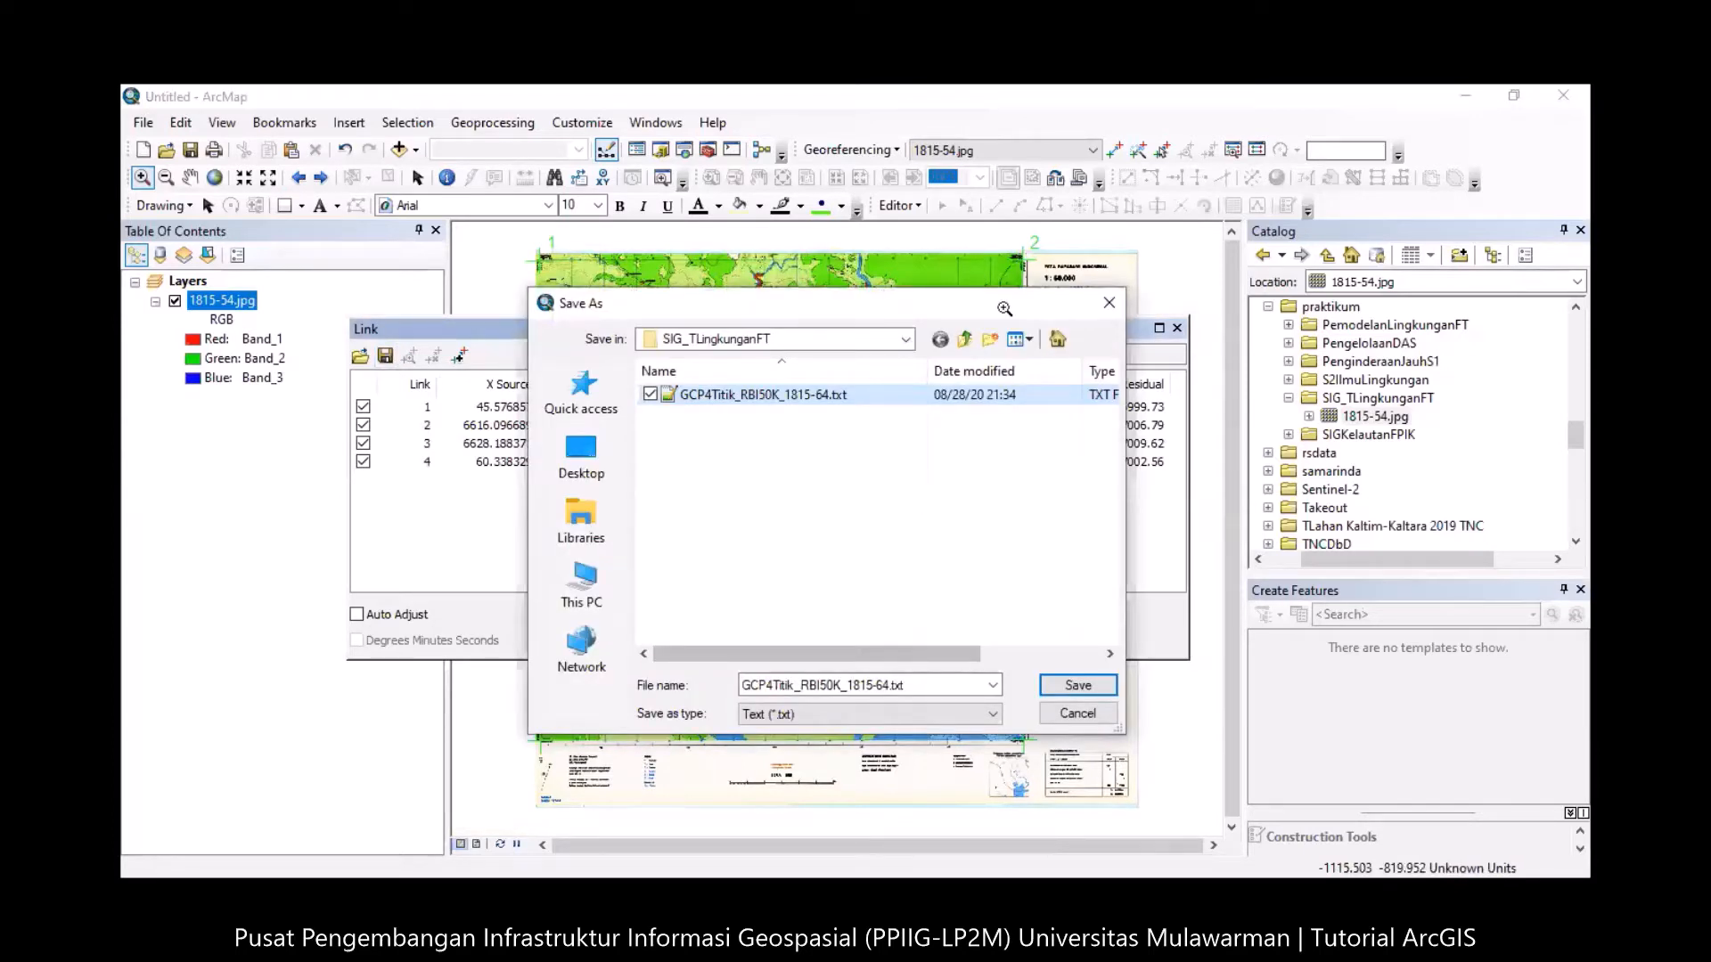
{"action": "key", "text": "Escape"}
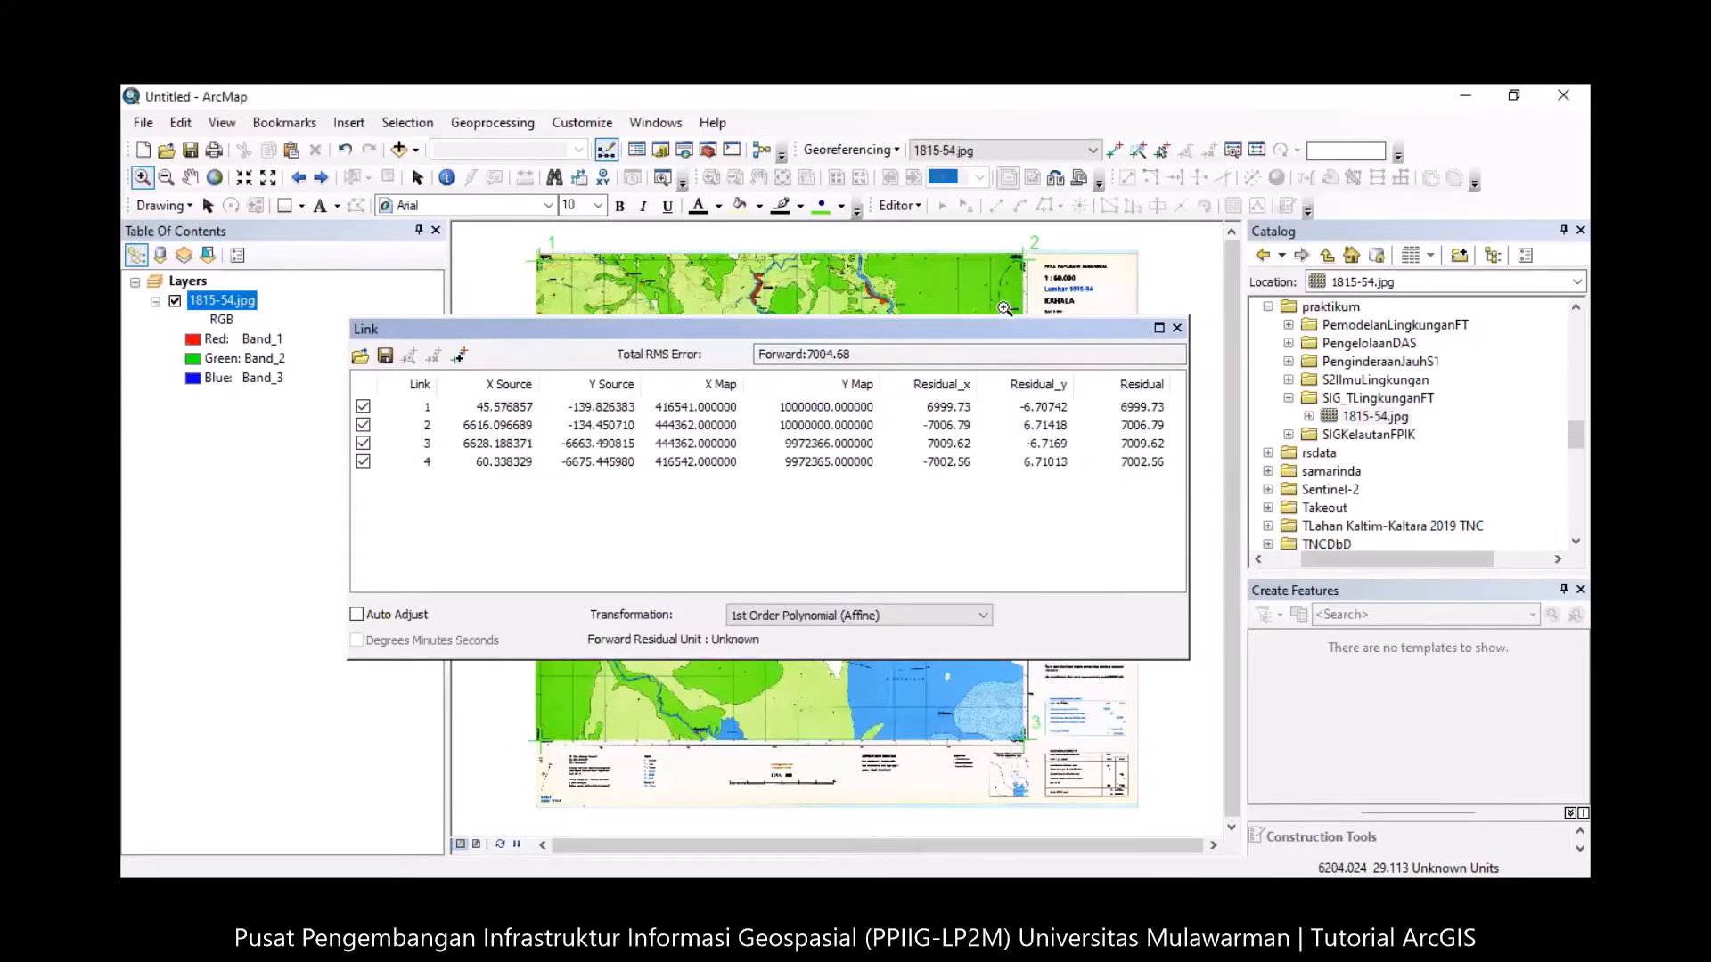
{"action": "left_click", "coordinate": [851, 150]}
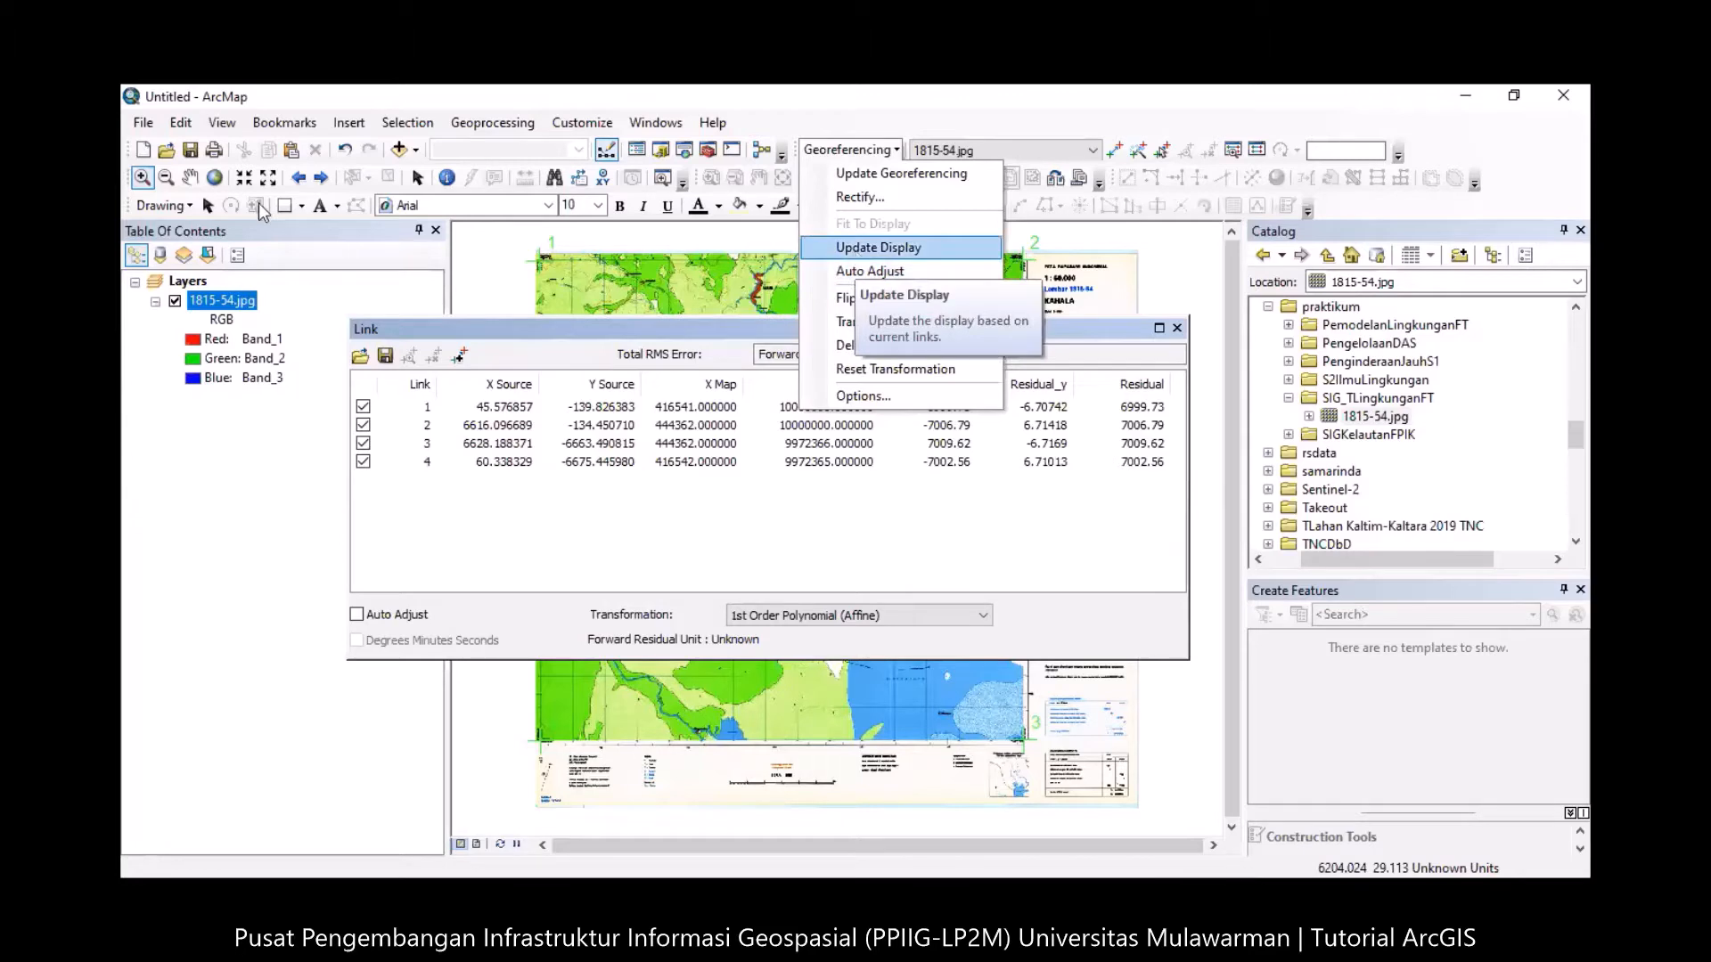
{"action": "left_click", "coordinate": [857, 248]}
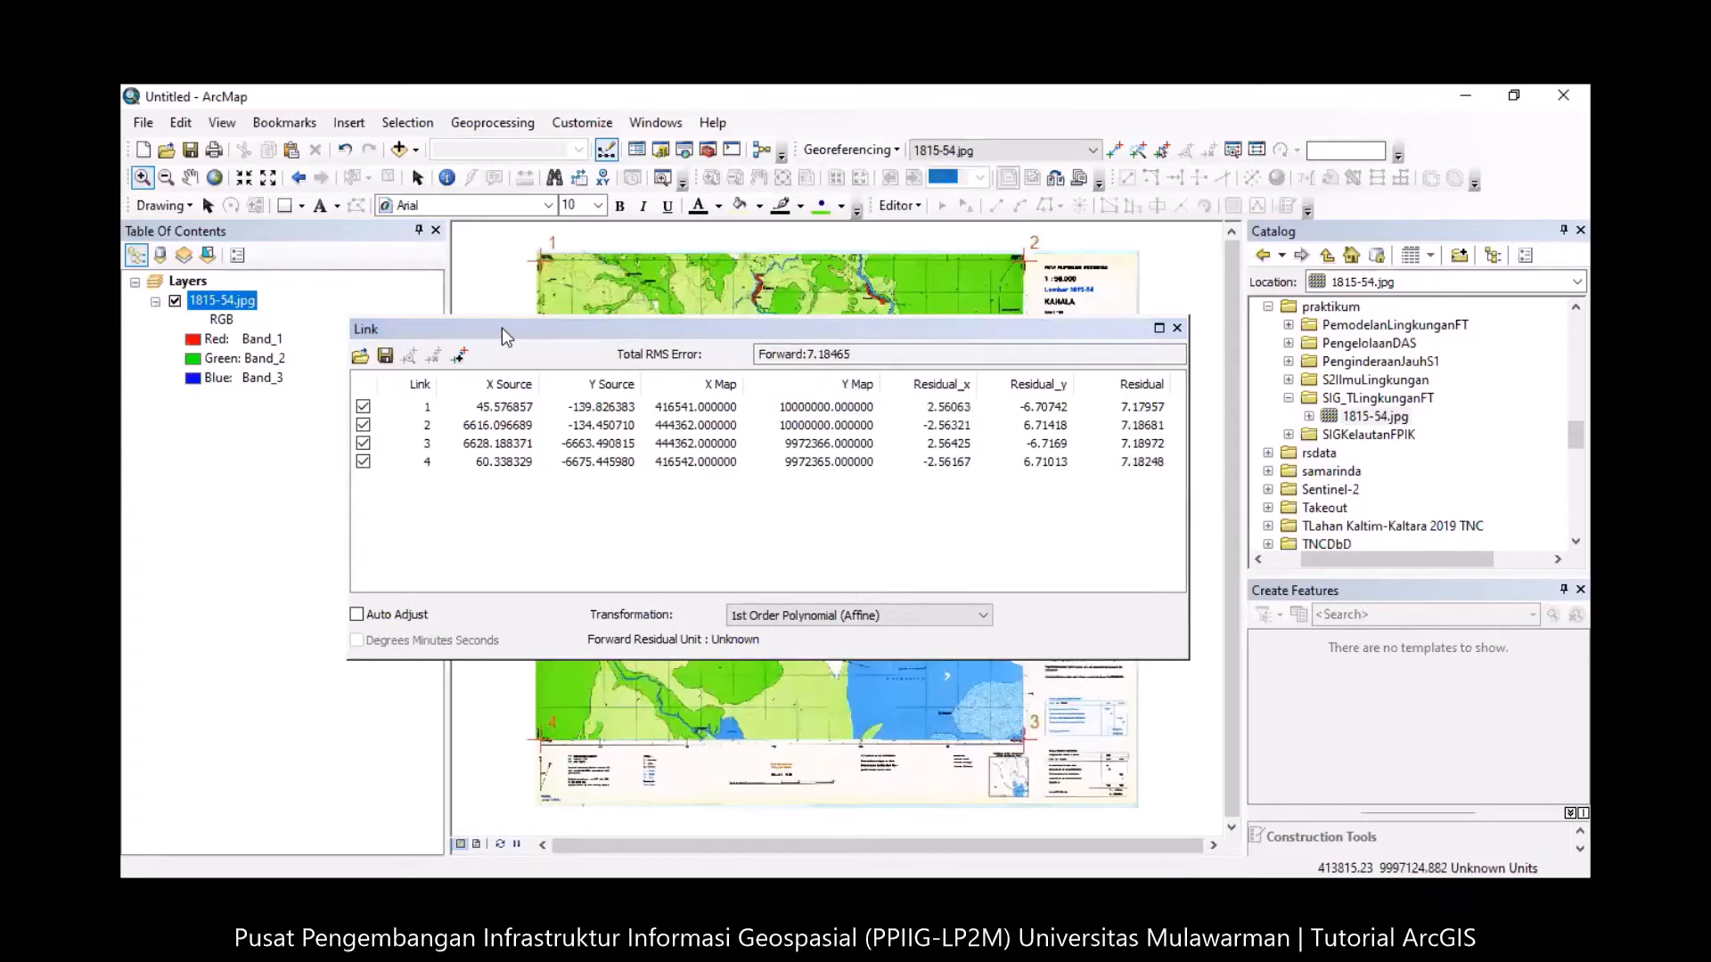
{"action": "left_click_drag", "start_coordinate": [548, 329], "coordinate": [1018, 541]}
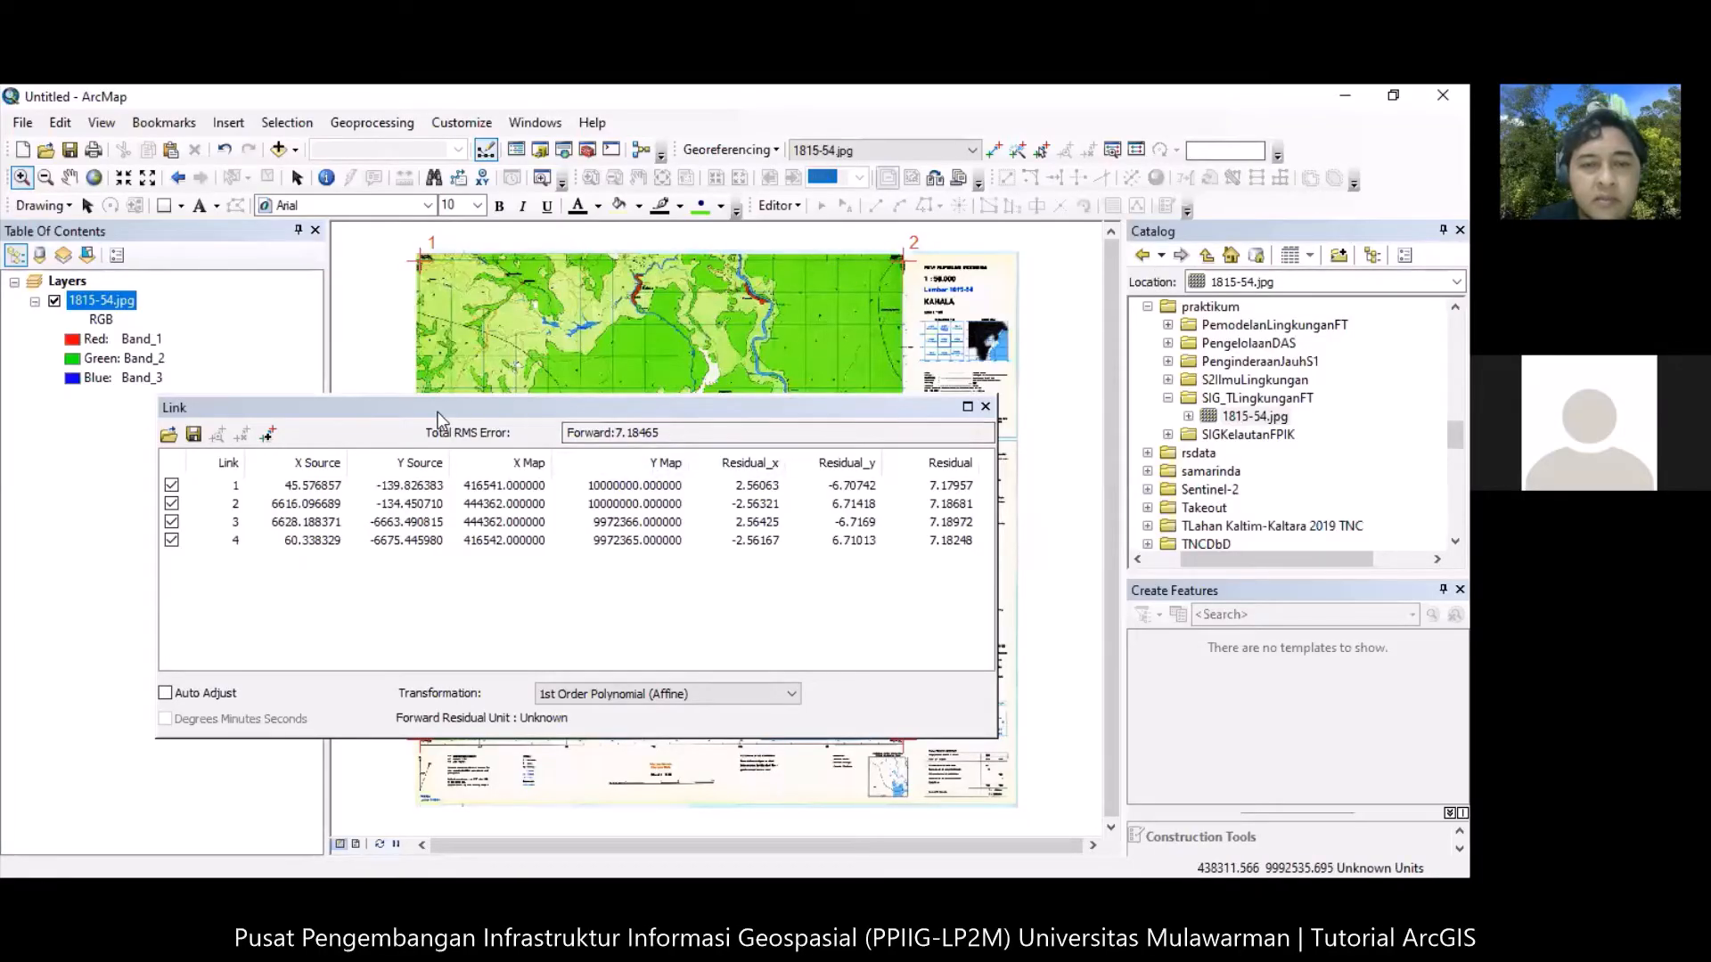
{"action": "left_click_drag", "start_coordinate": [438, 414], "coordinate": [473, 382]}
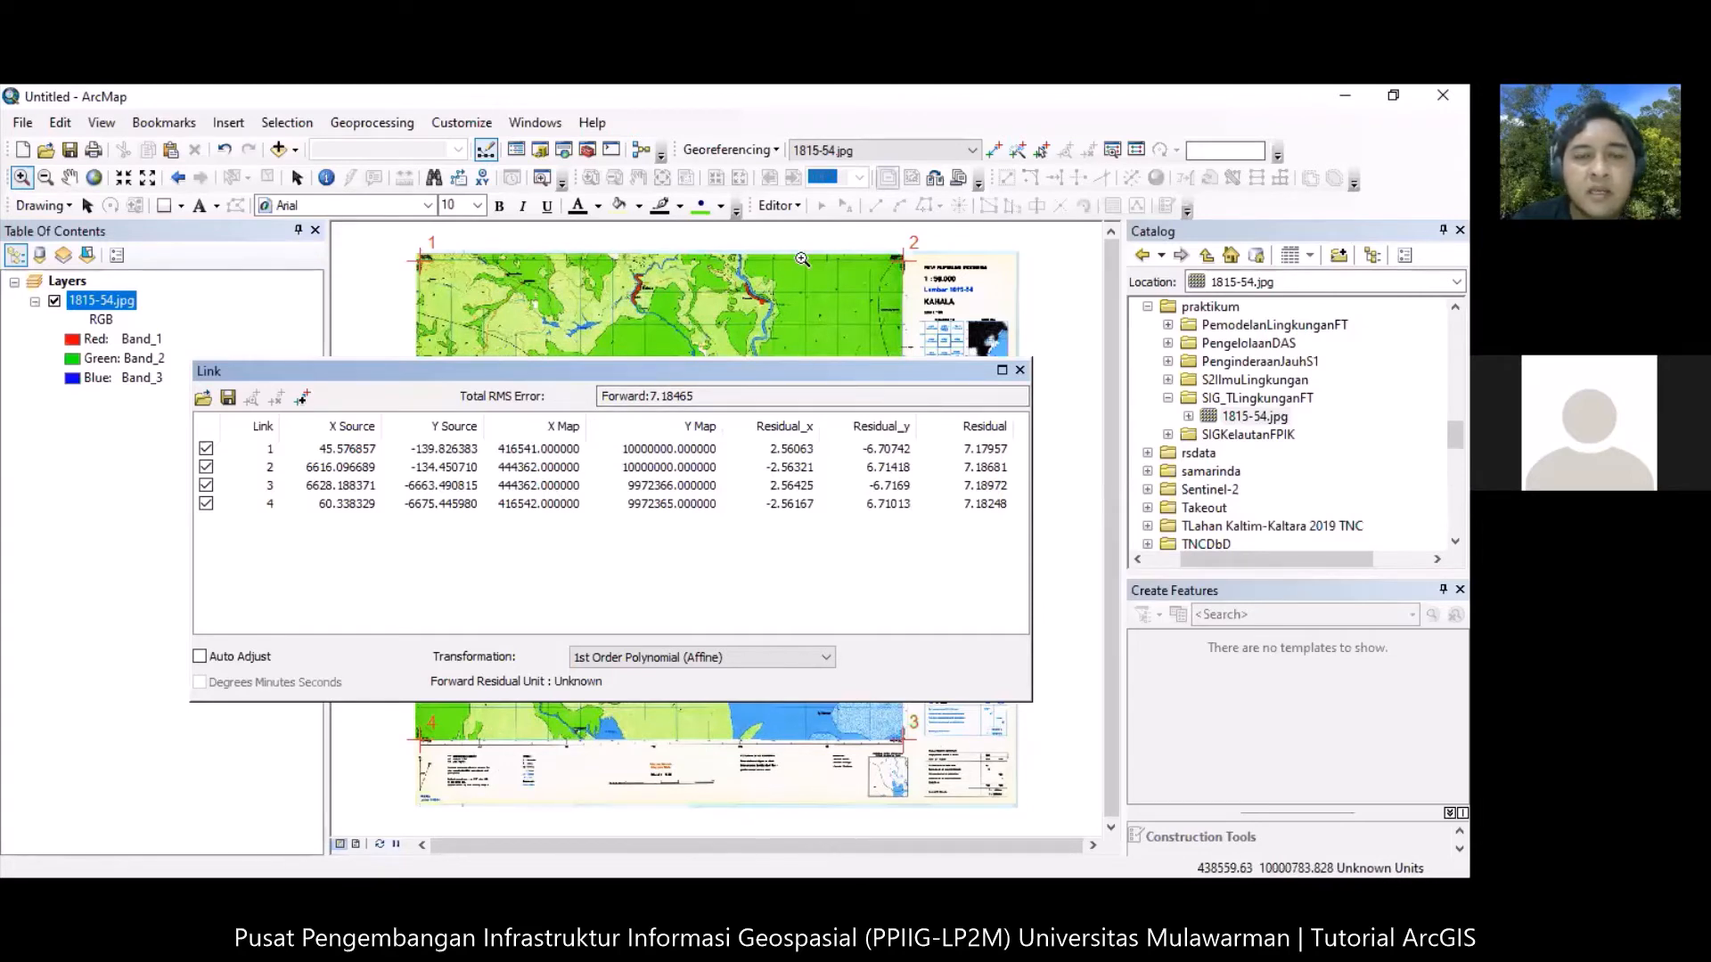
Start rectifying the map as a TIFF and browse to workspace's praktikum\SIG_TLingkunganFT folder for the output location.
{"action": "left_click", "coordinate": [731, 150]}
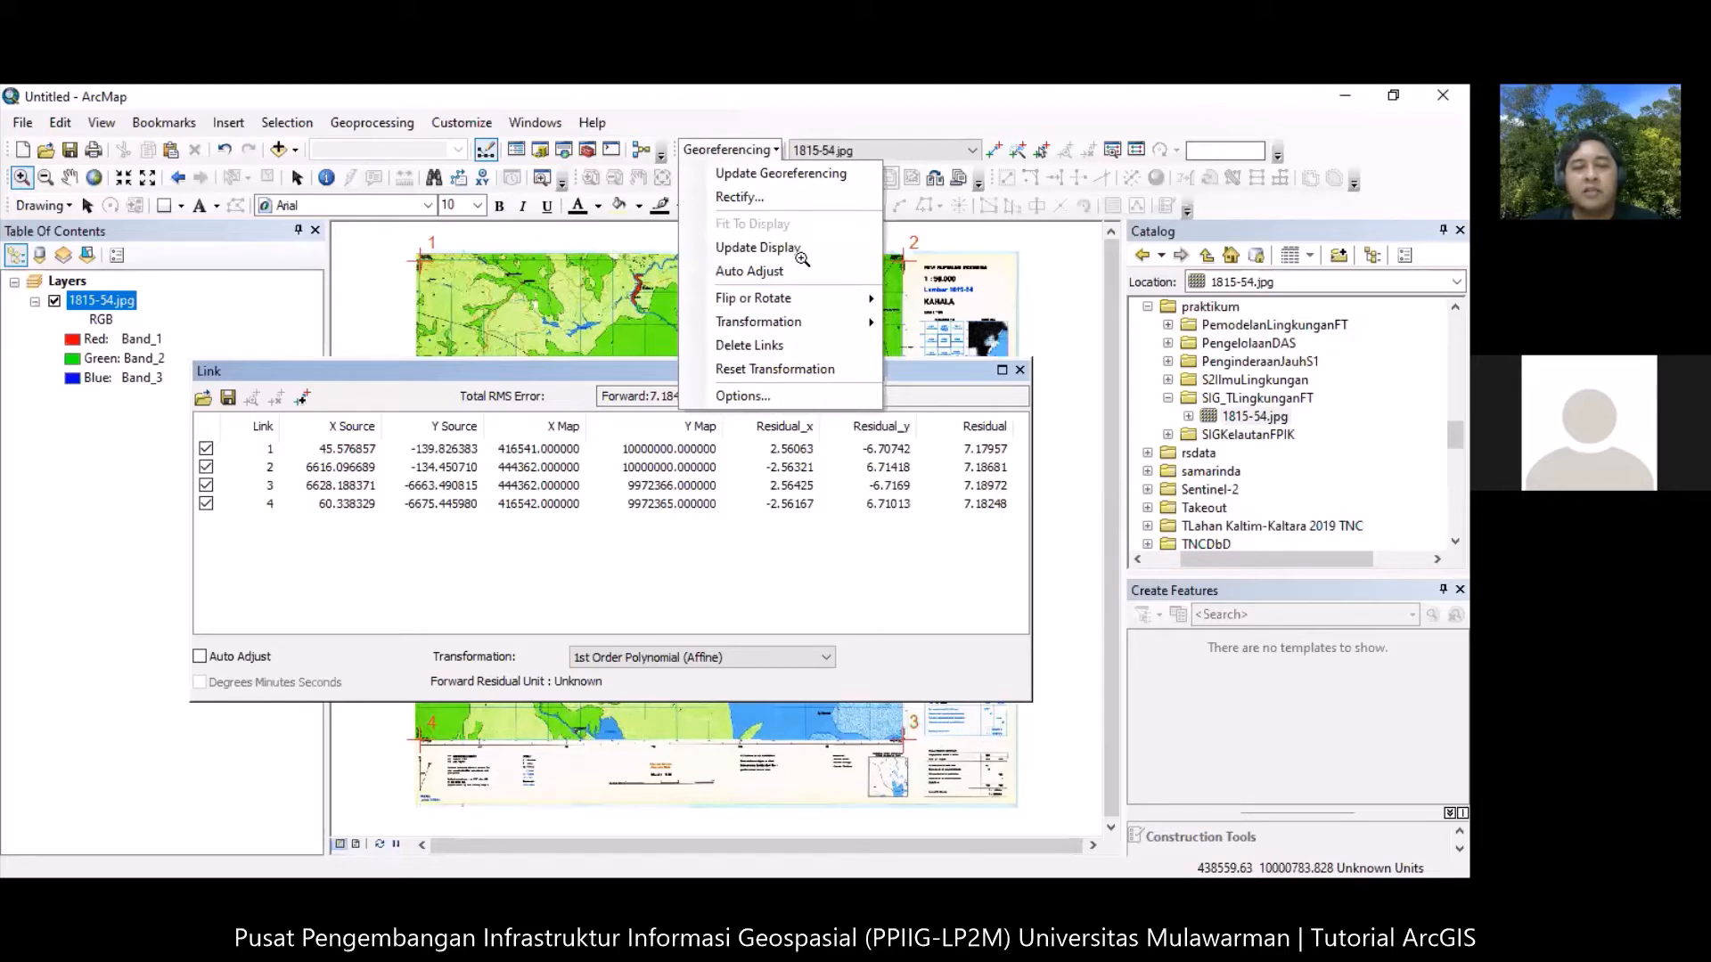
{"action": "left_click", "coordinate": [771, 197]}
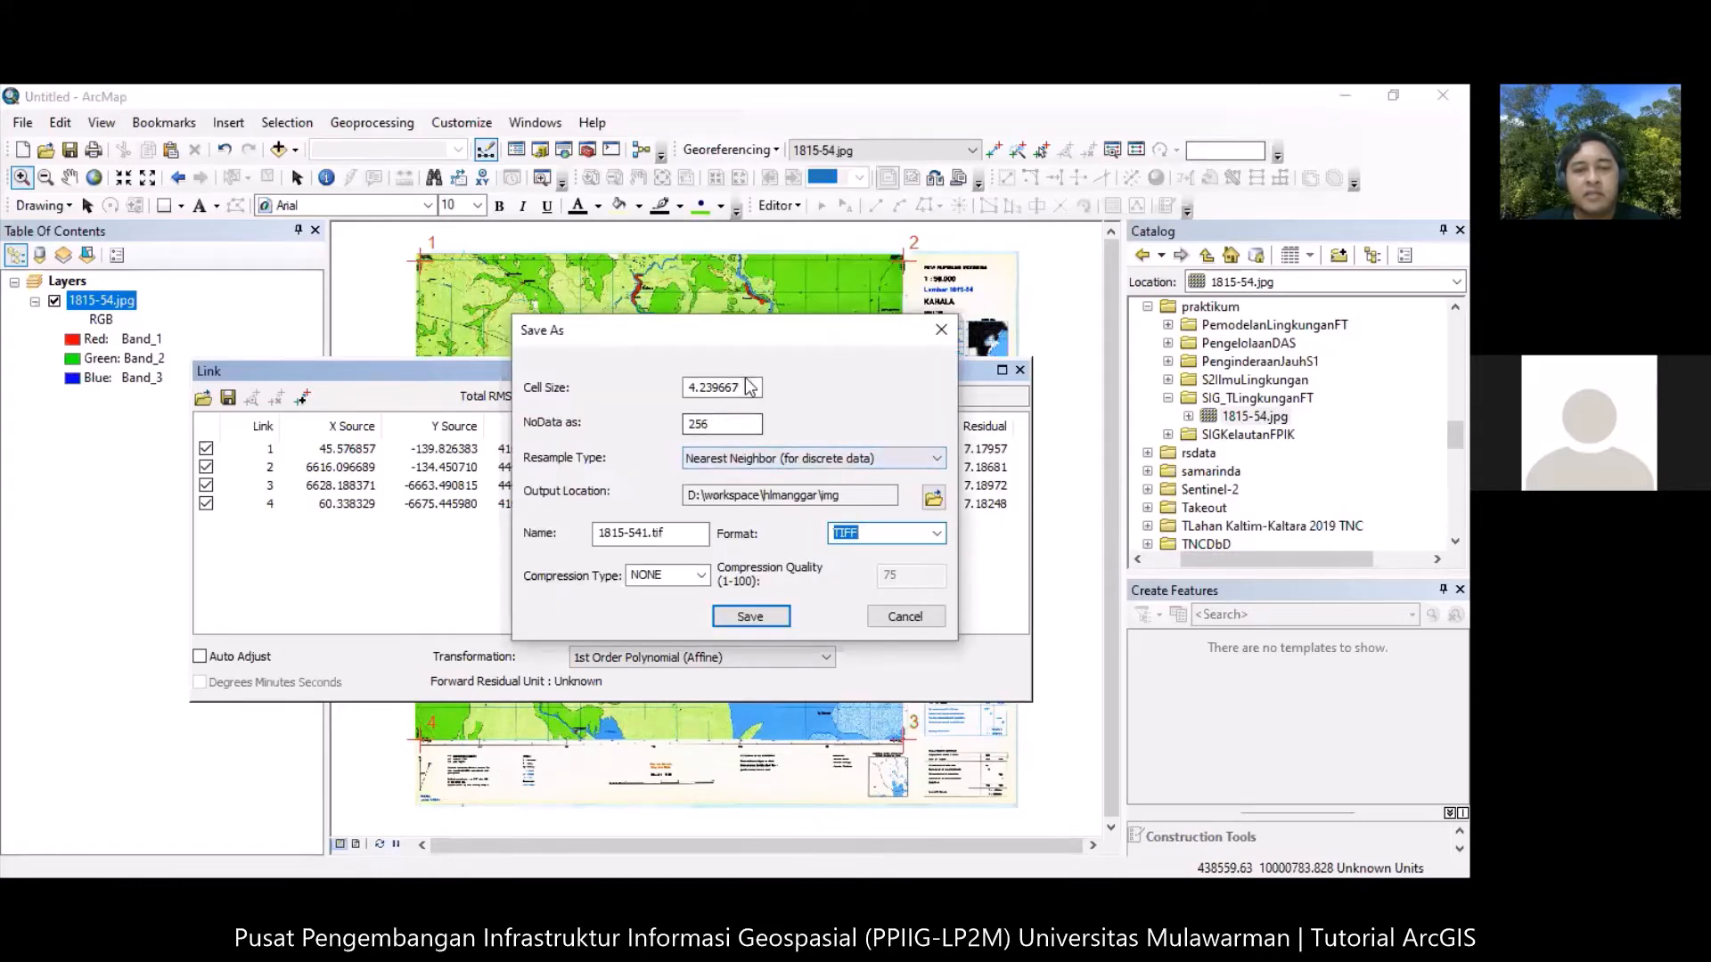
{"action": "left_click", "coordinate": [856, 499]}
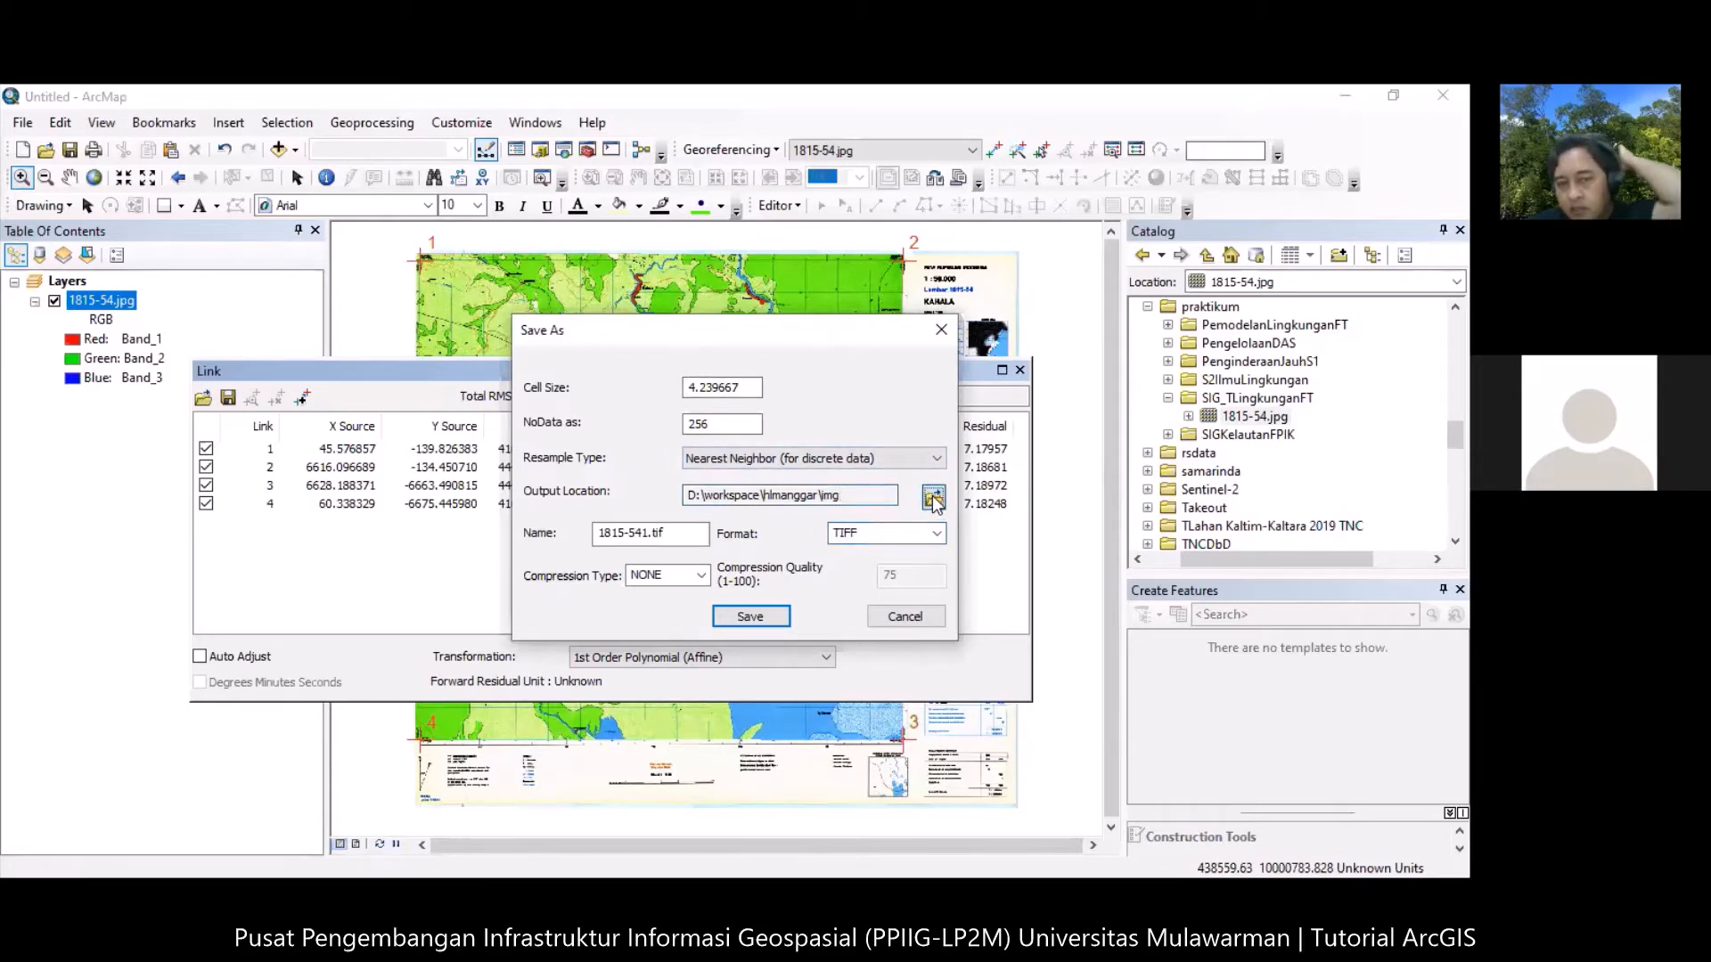
{"action": "left_click", "coordinate": [933, 499]}
{"action": "left_click", "coordinate": [672, 348]}
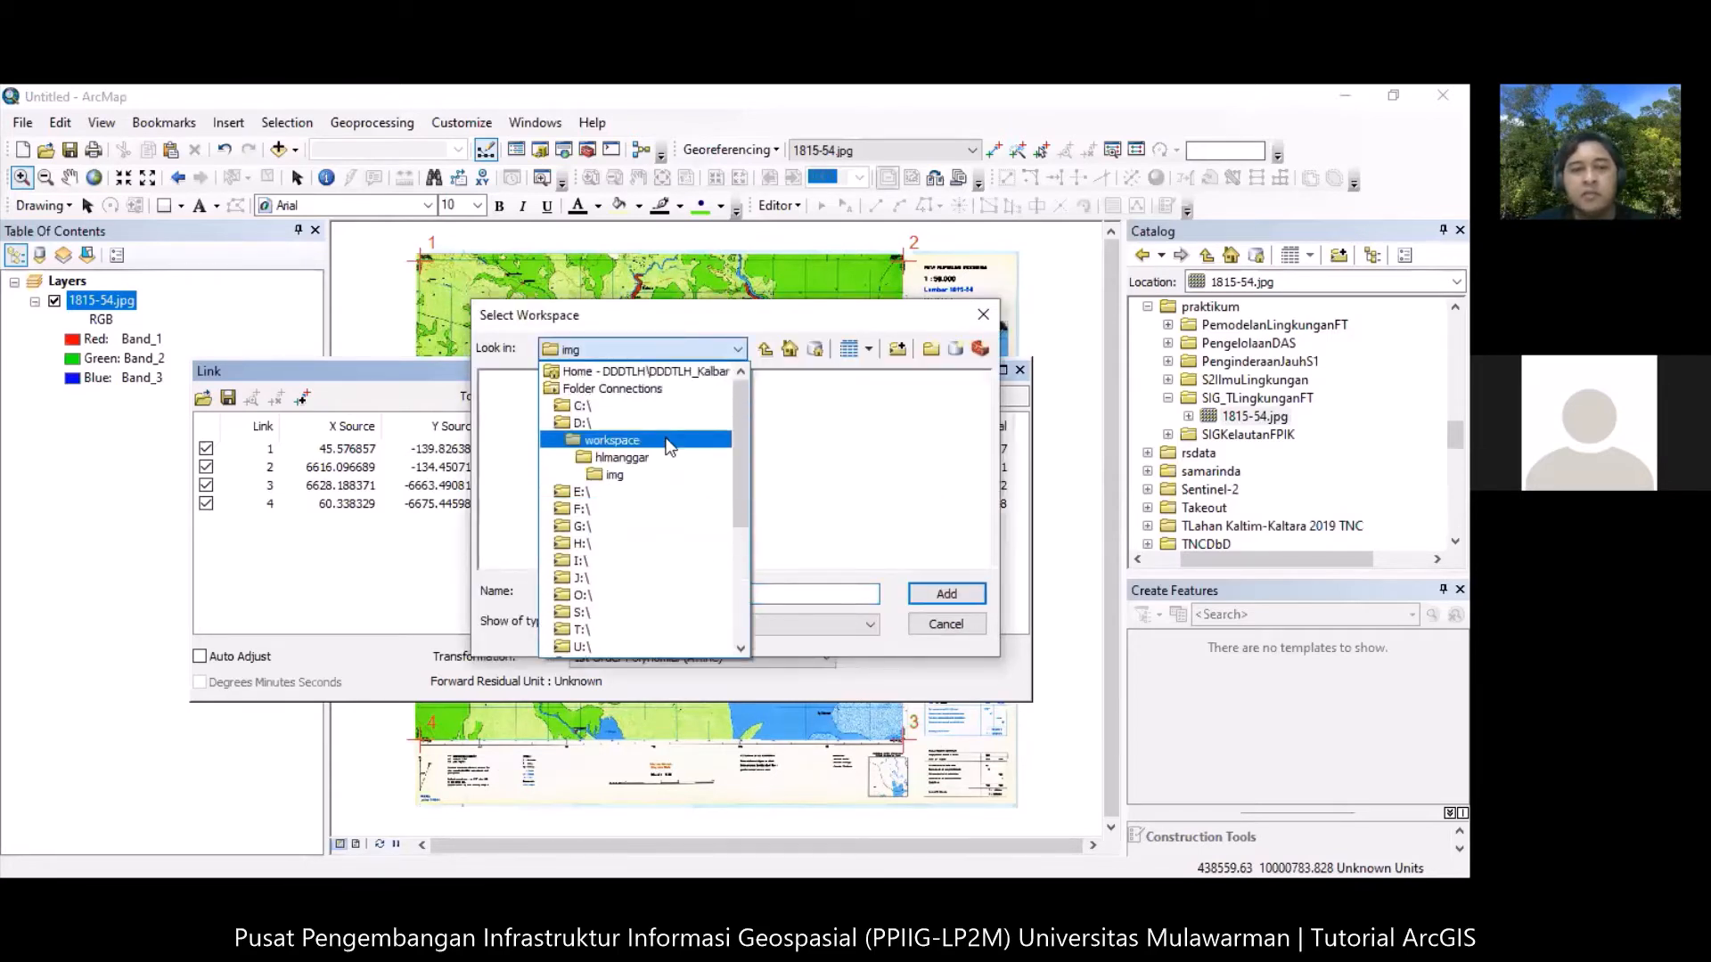
{"action": "left_click", "coordinate": [670, 442]}
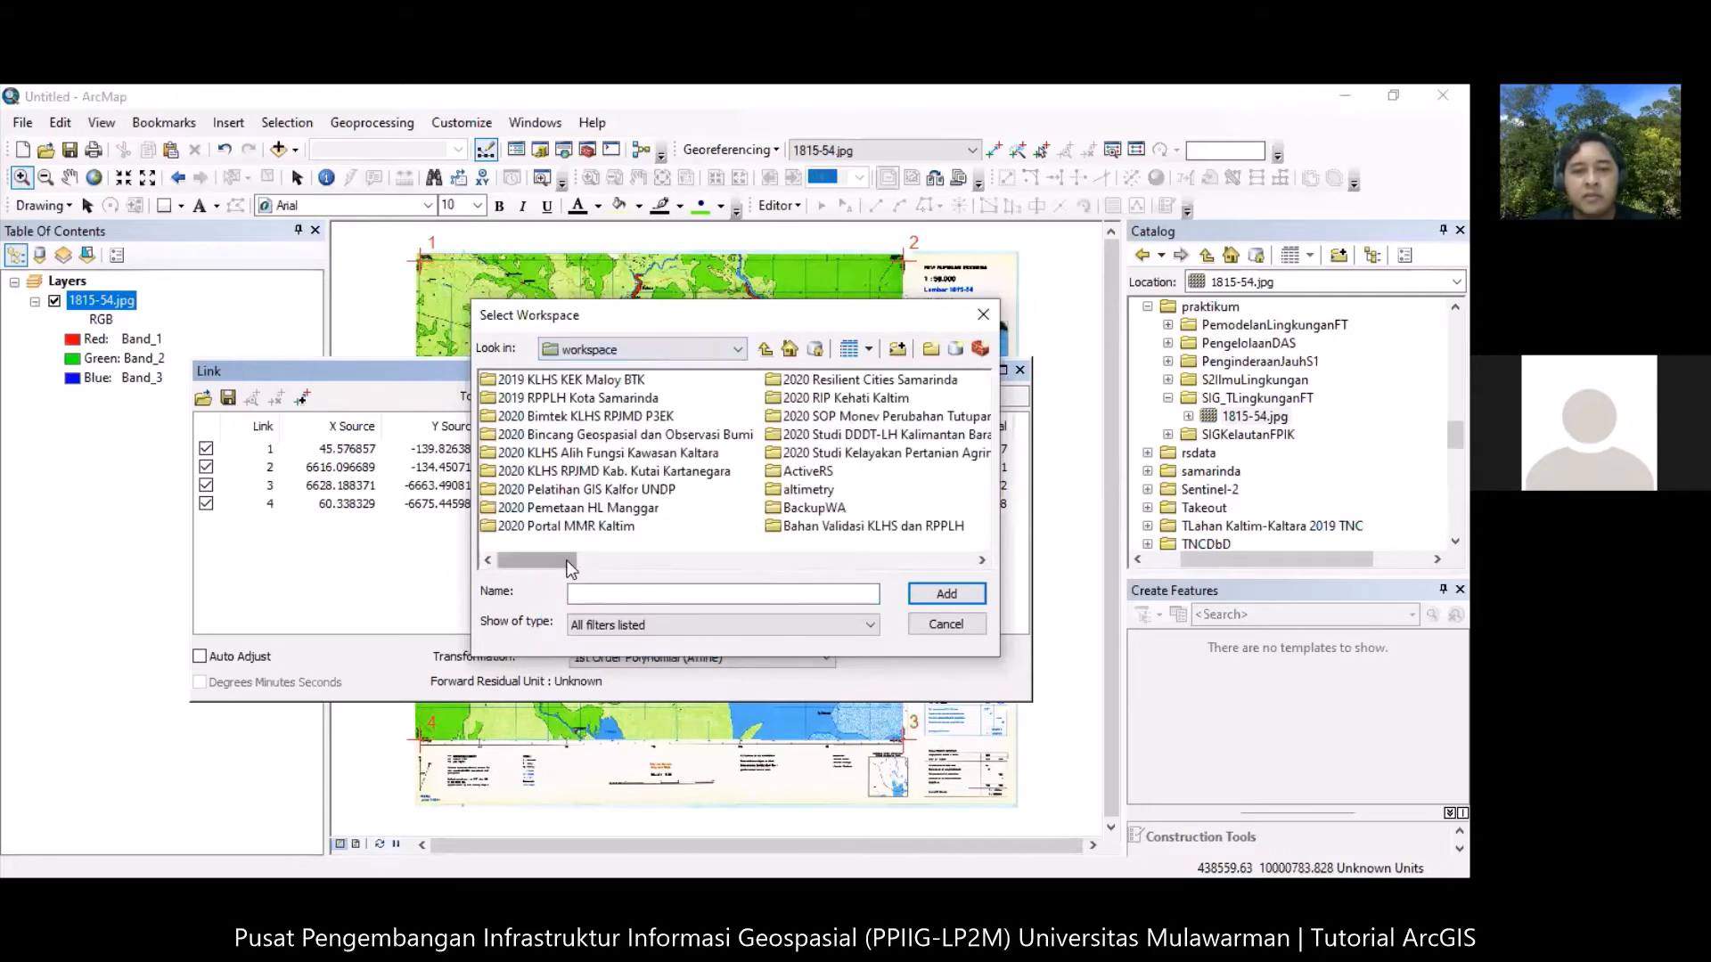
{"action": "left_click_drag", "start_coordinate": [571, 569], "coordinate": [811, 561]}
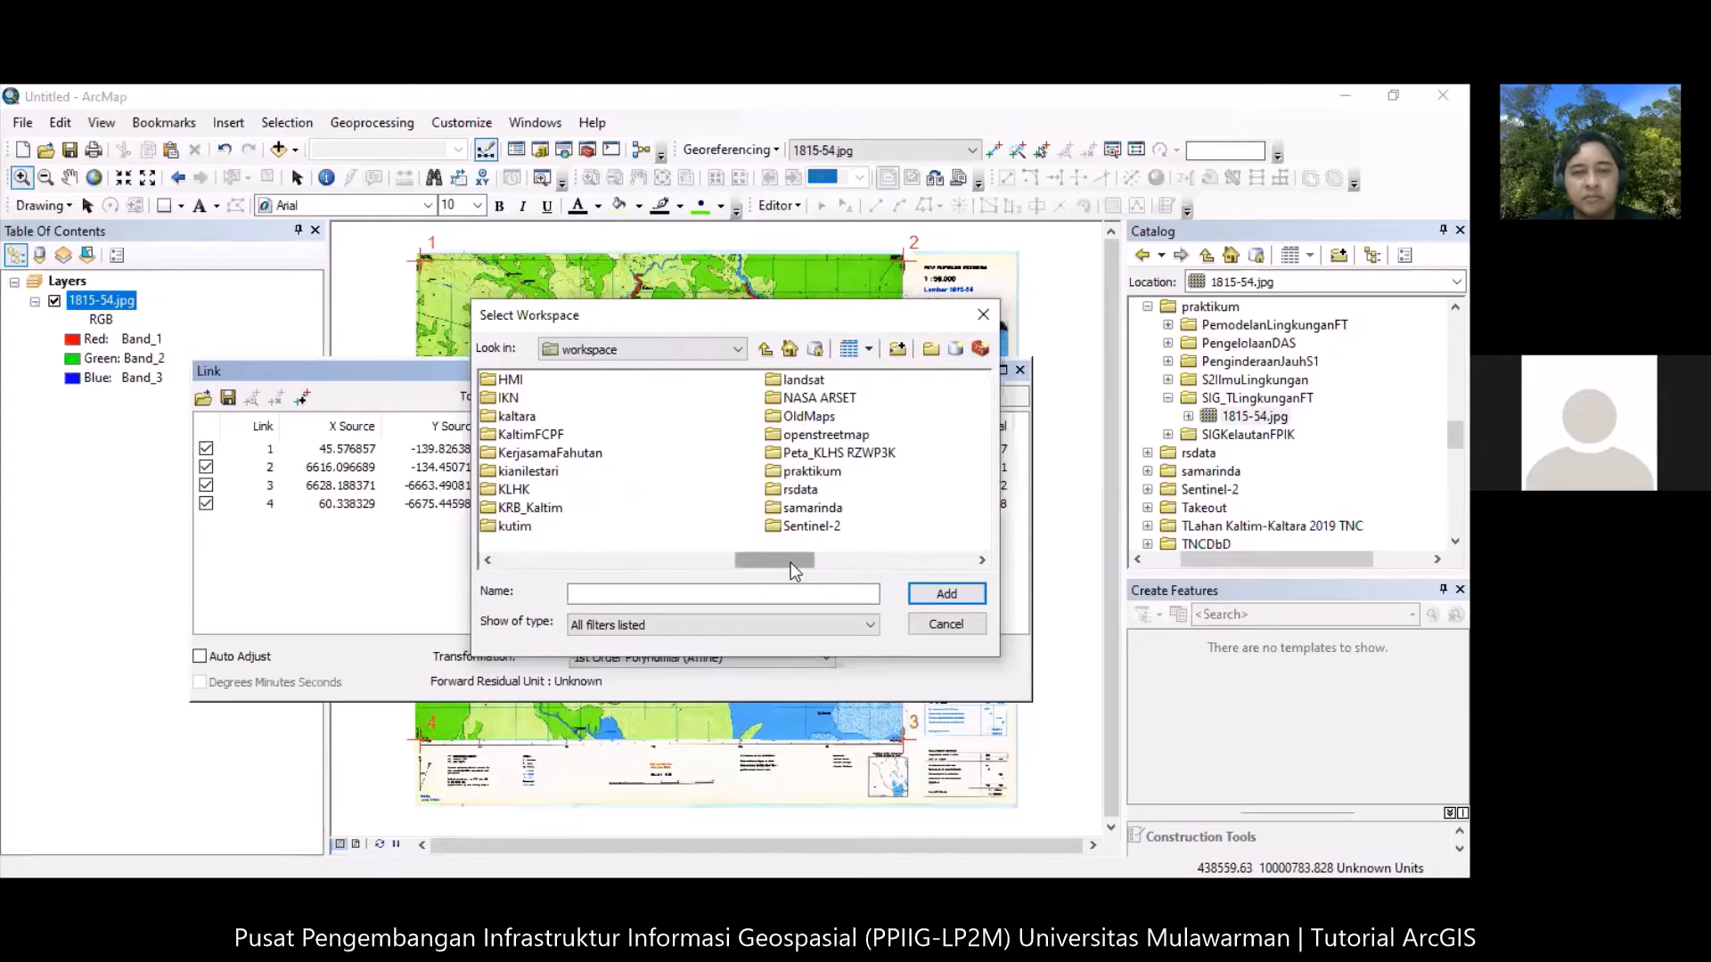
{"action": "double_click", "coordinate": [822, 472]}
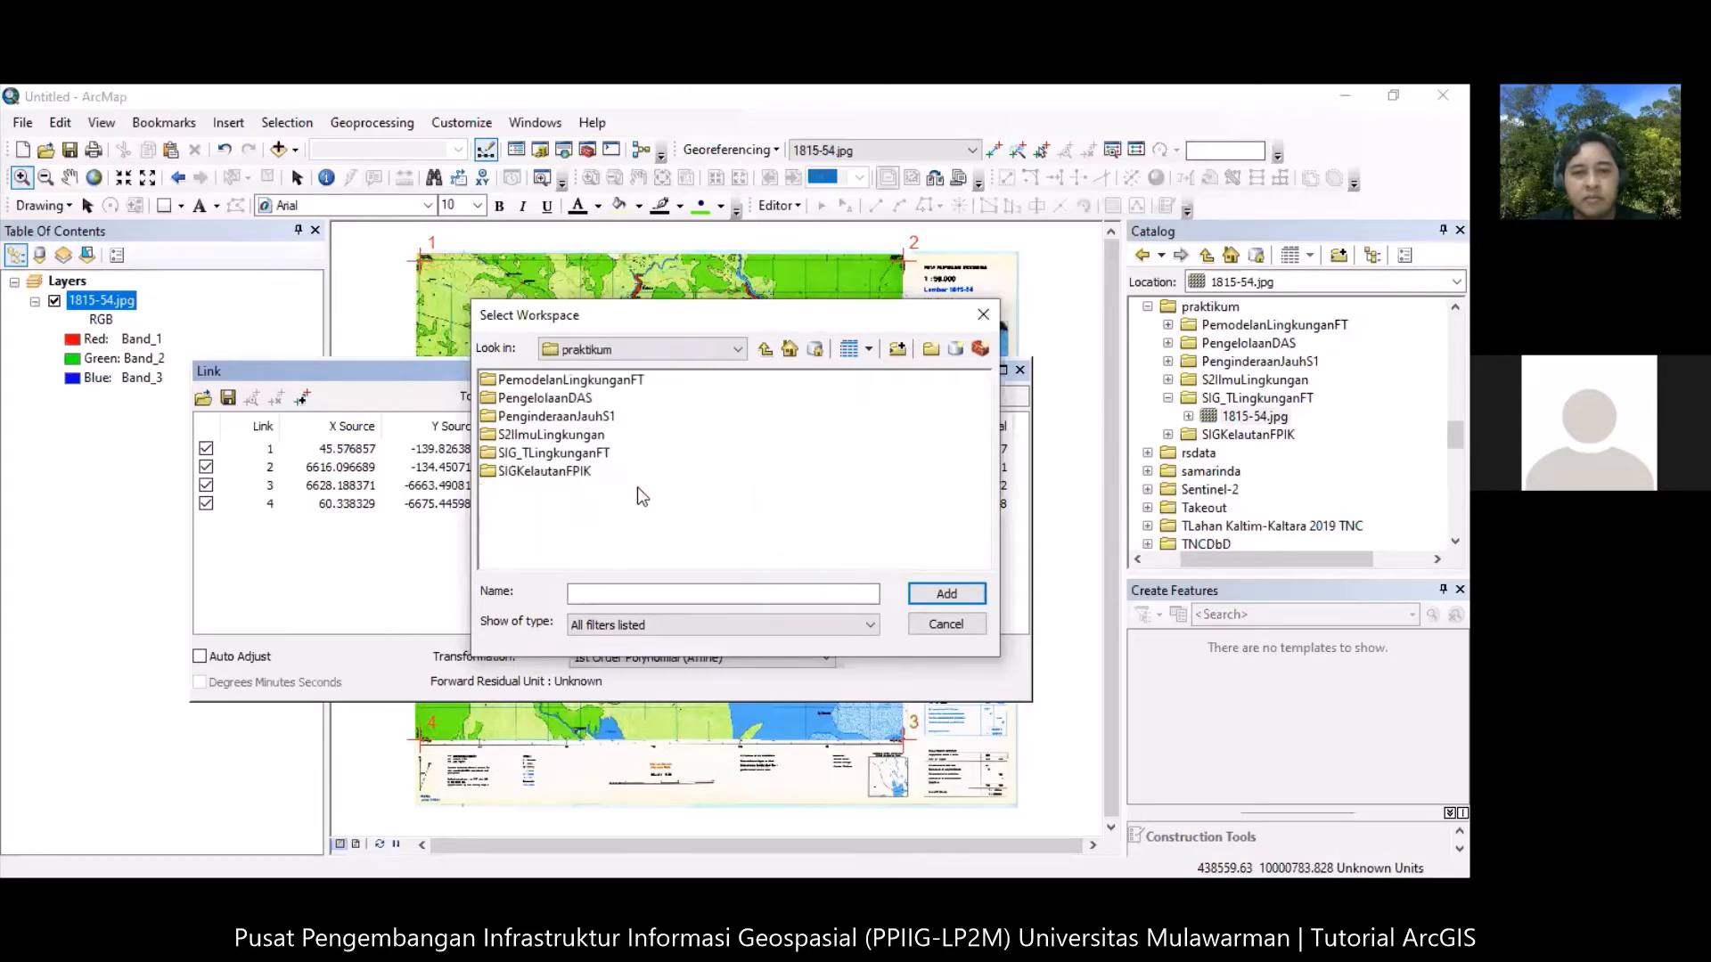
{"action": "double_click", "coordinate": [516, 450]}
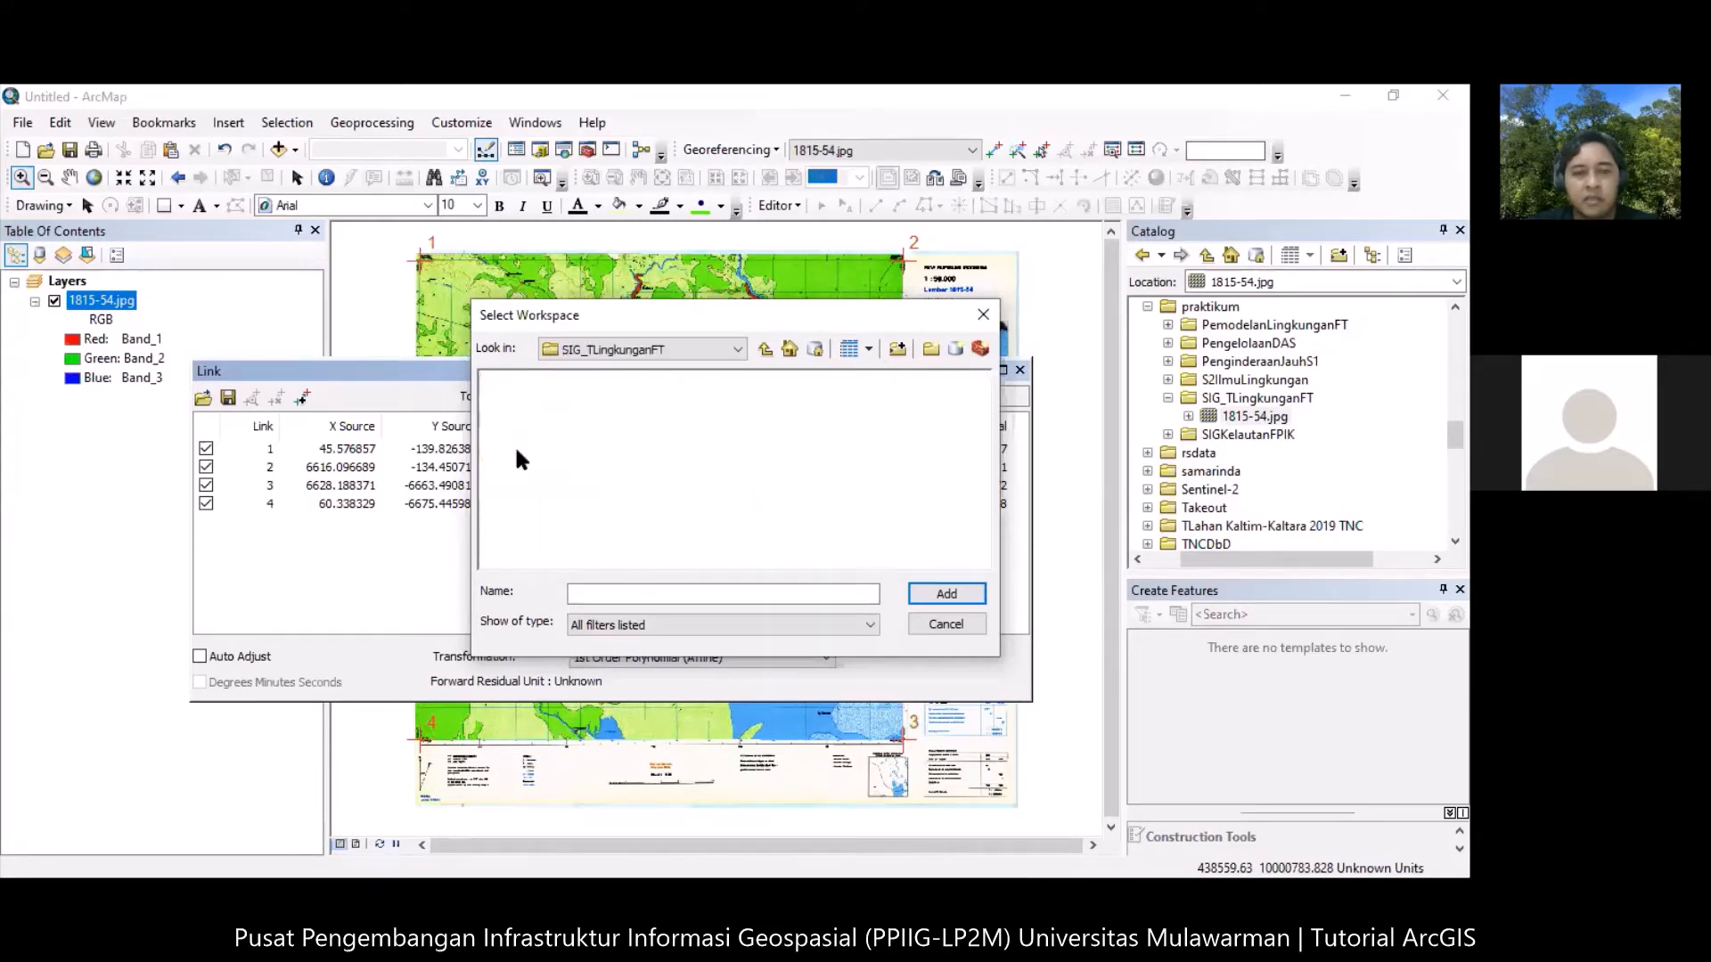
Compose the output name RBI50K_1815-54_Georef in the workspace browser and copy it for reuse.
{"action": "left_click", "coordinate": [829, 593]}
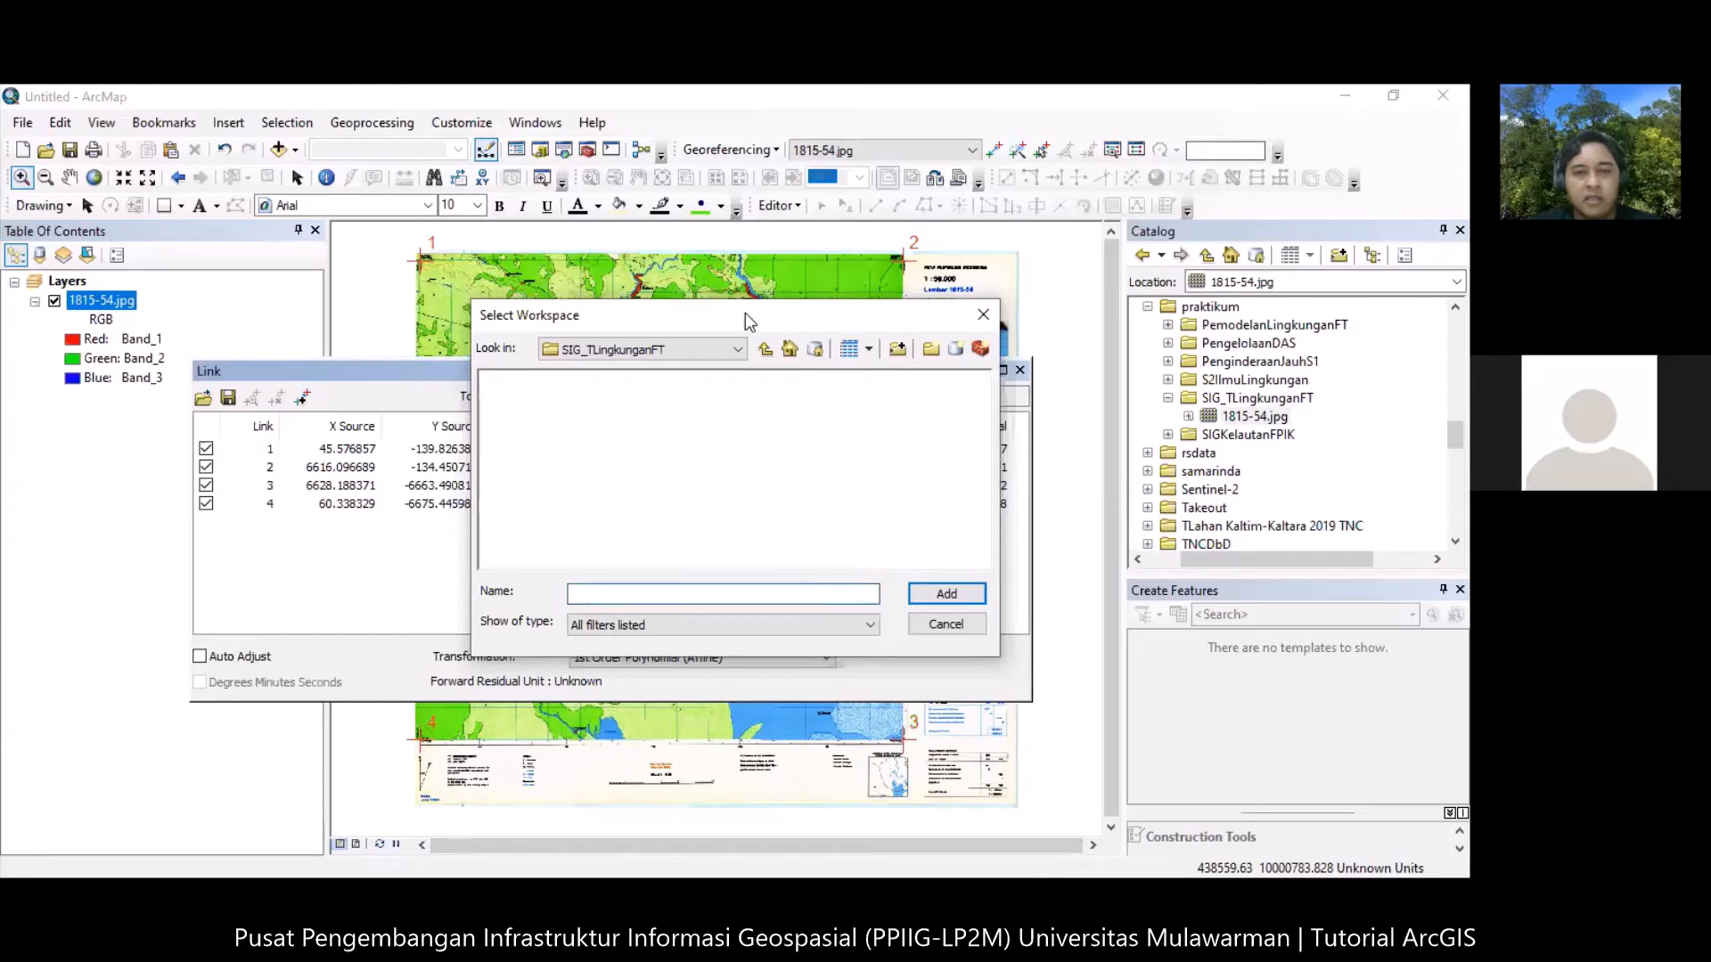
{"action": "left_click_drag", "start_coordinate": [746, 323], "coordinate": [876, 463]}
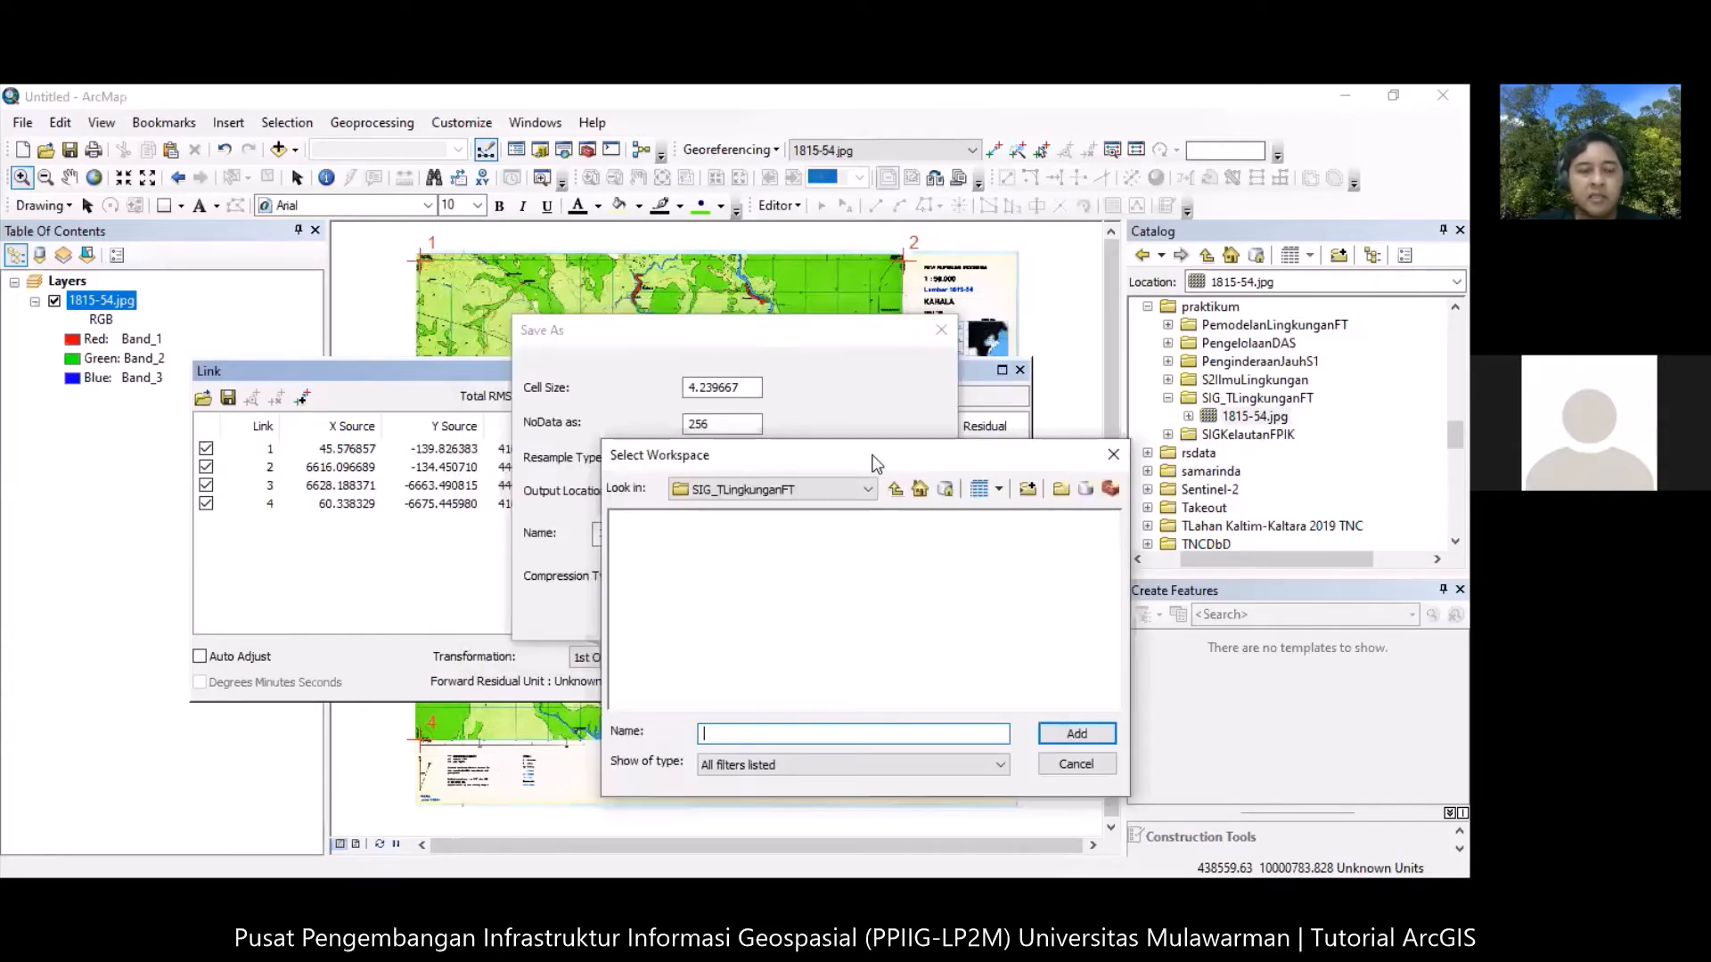
{"action": "type", "text": "1815-54"}
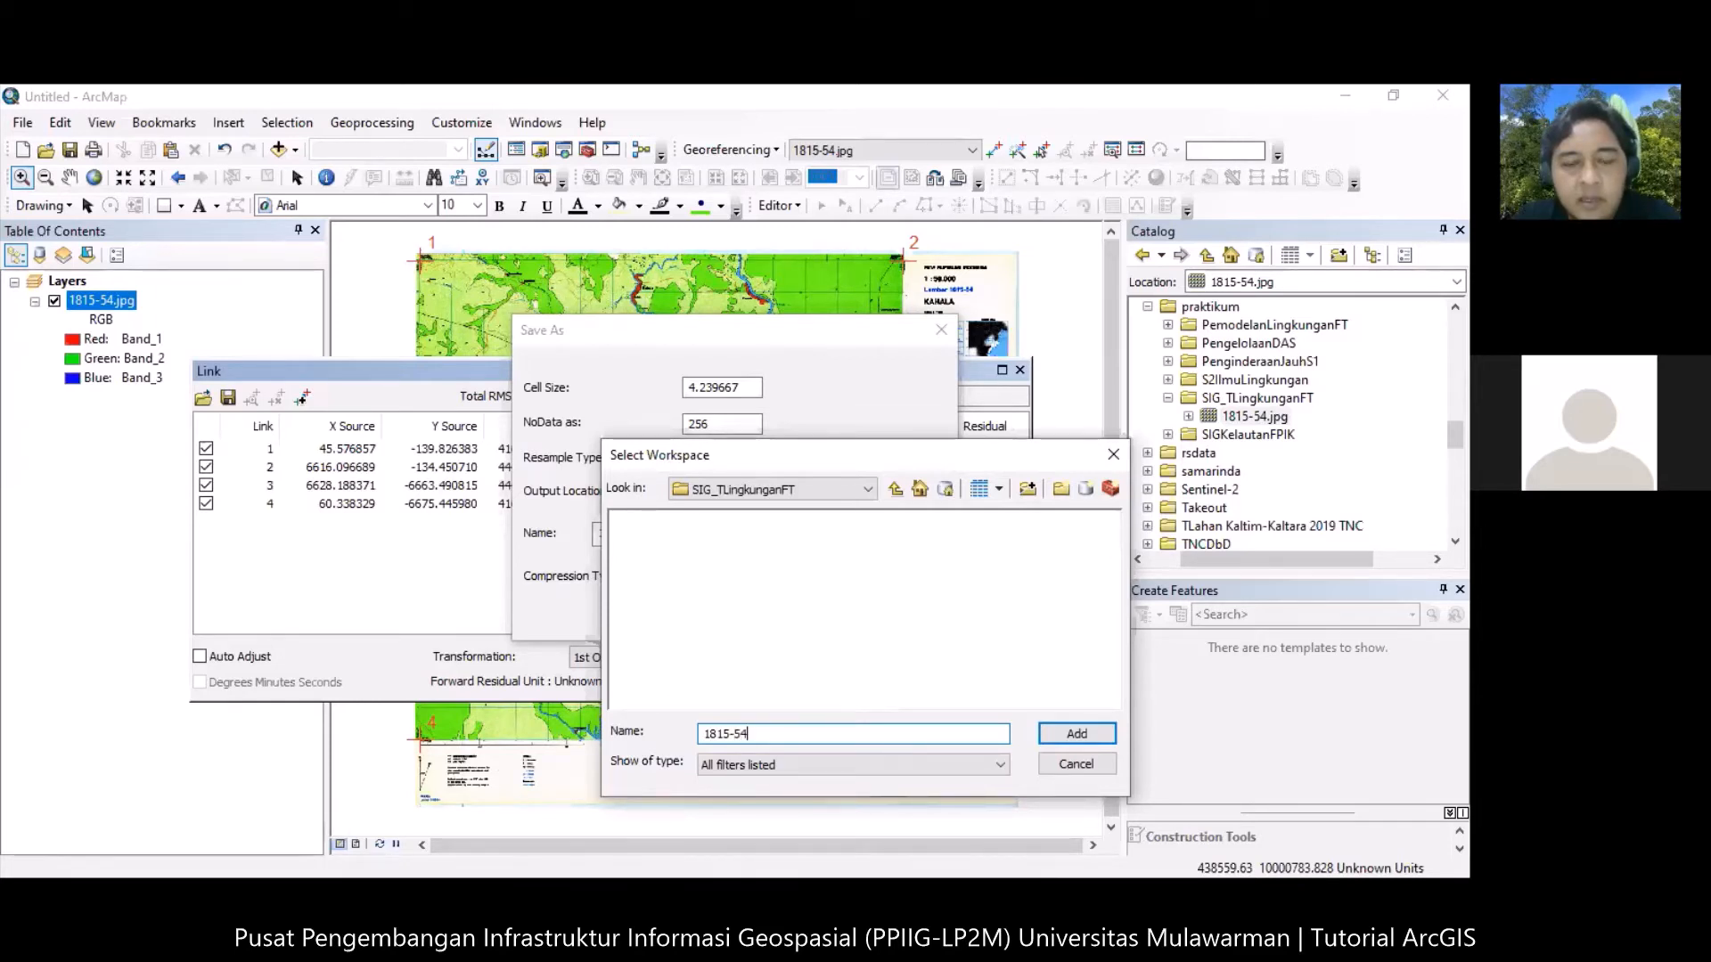
{"action": "type", "text": "eoref"}
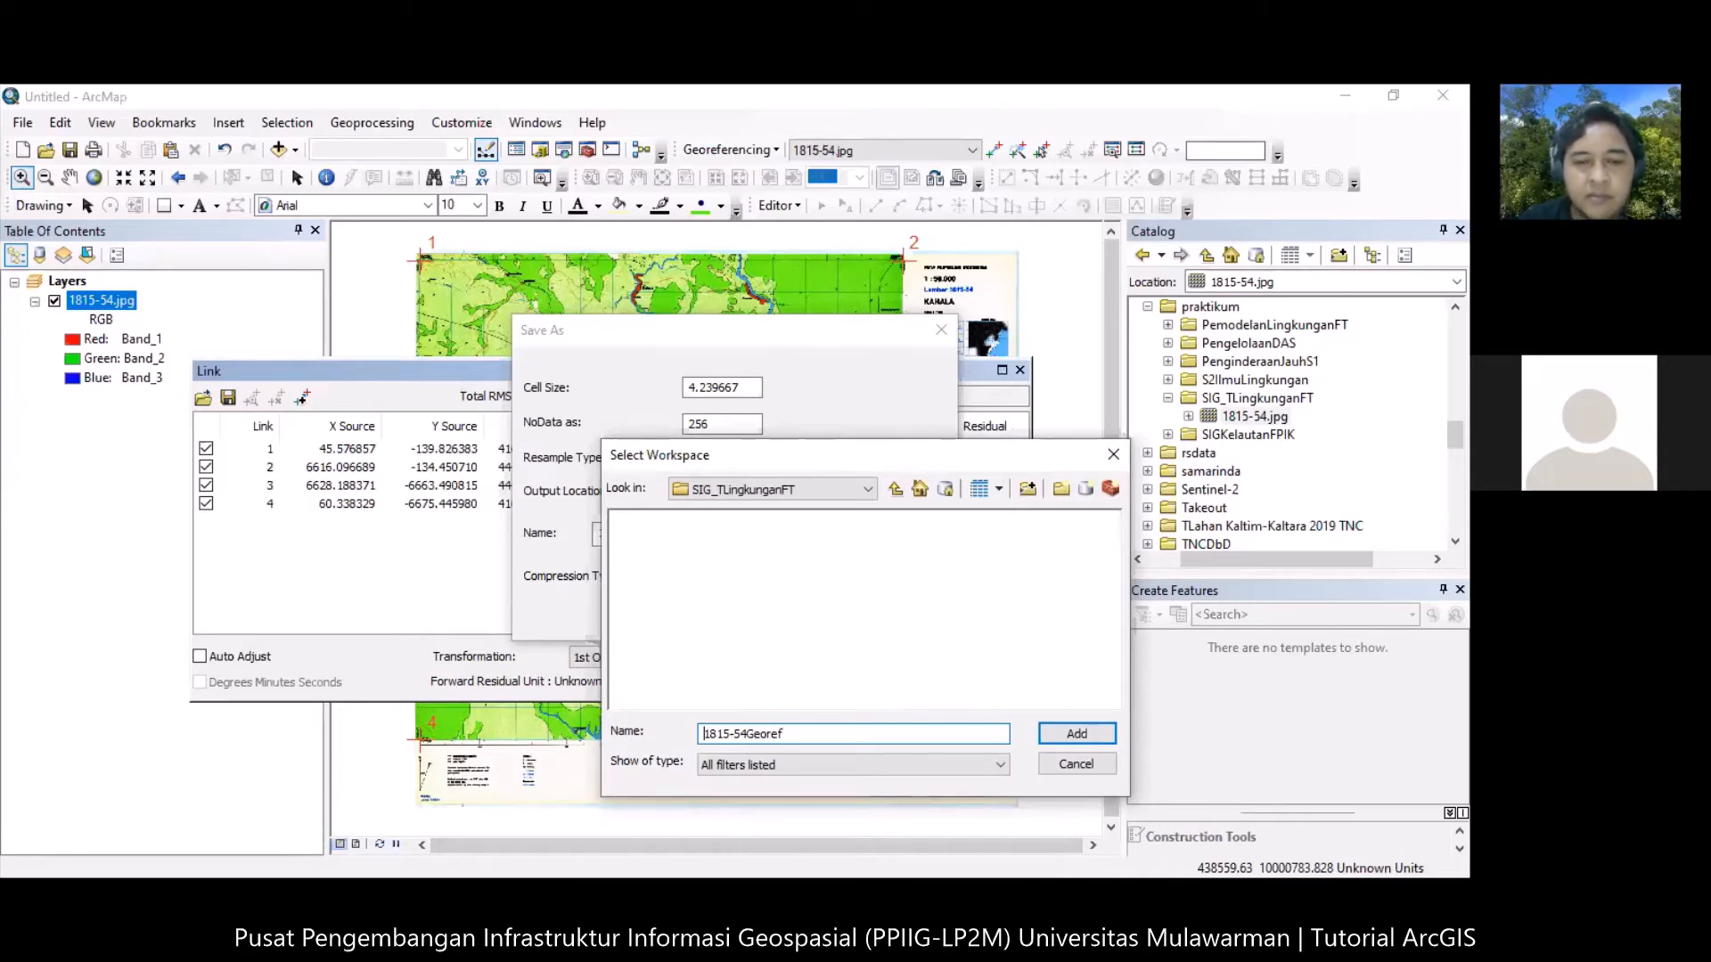
{"action": "key", "text": "Home"}
{"action": "type", "text": "RBI"}
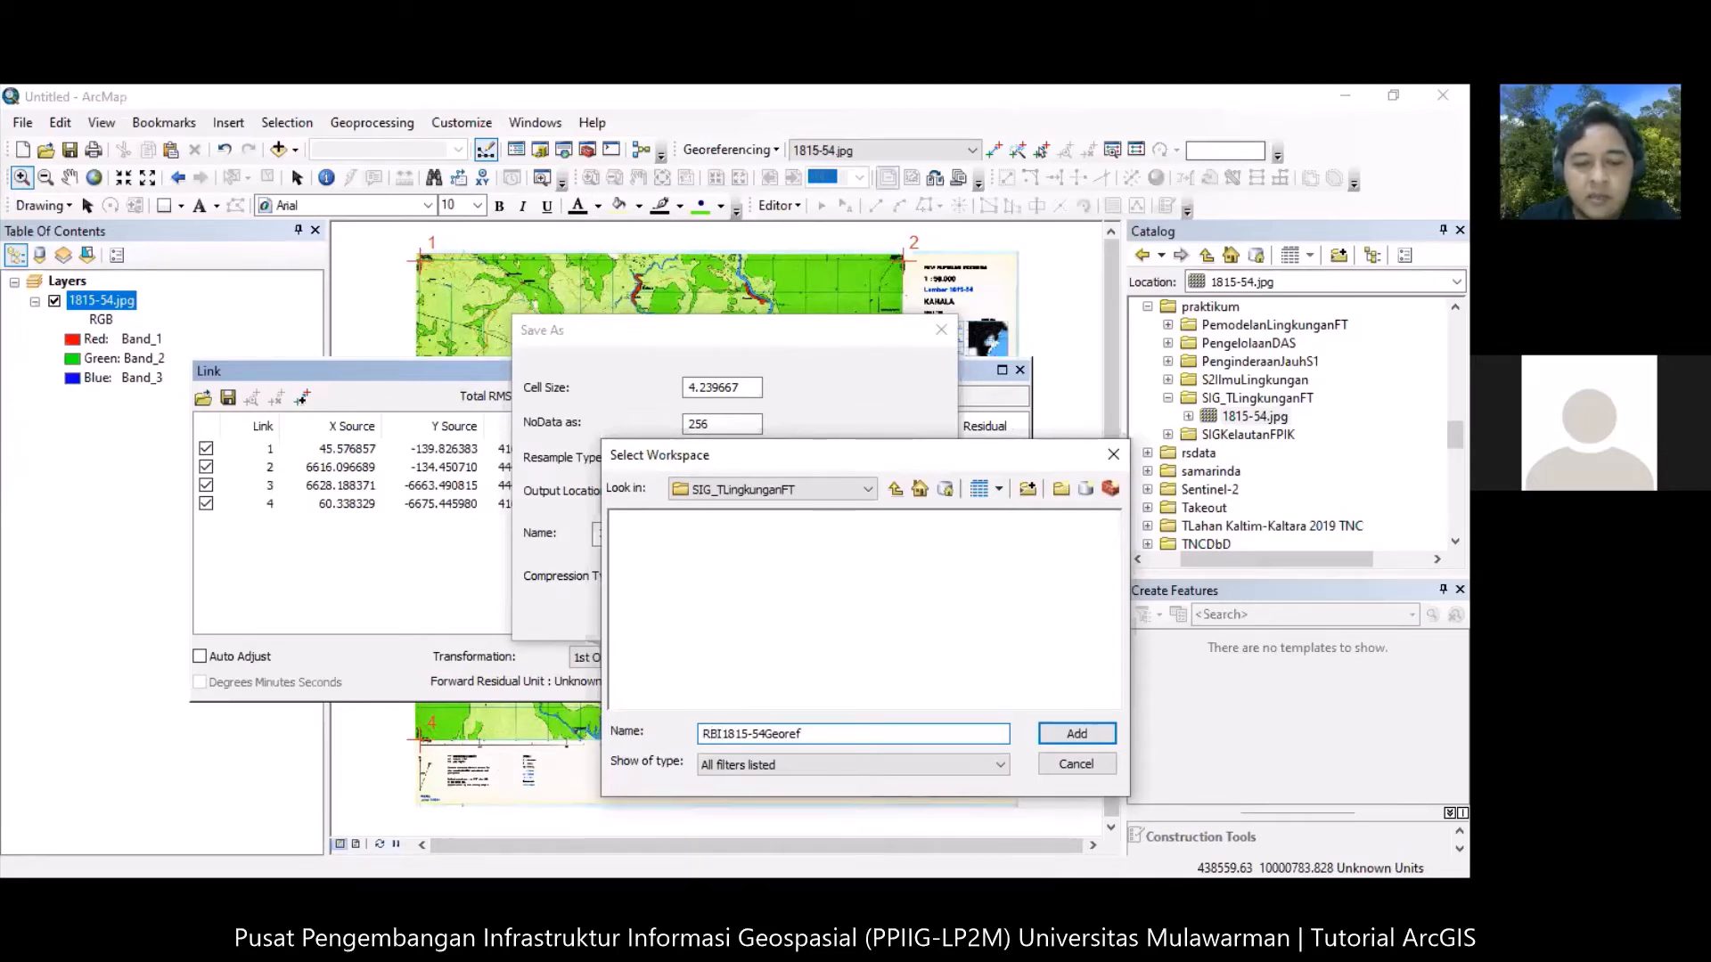
{"action": "type", "text": "50K_1815-54"}
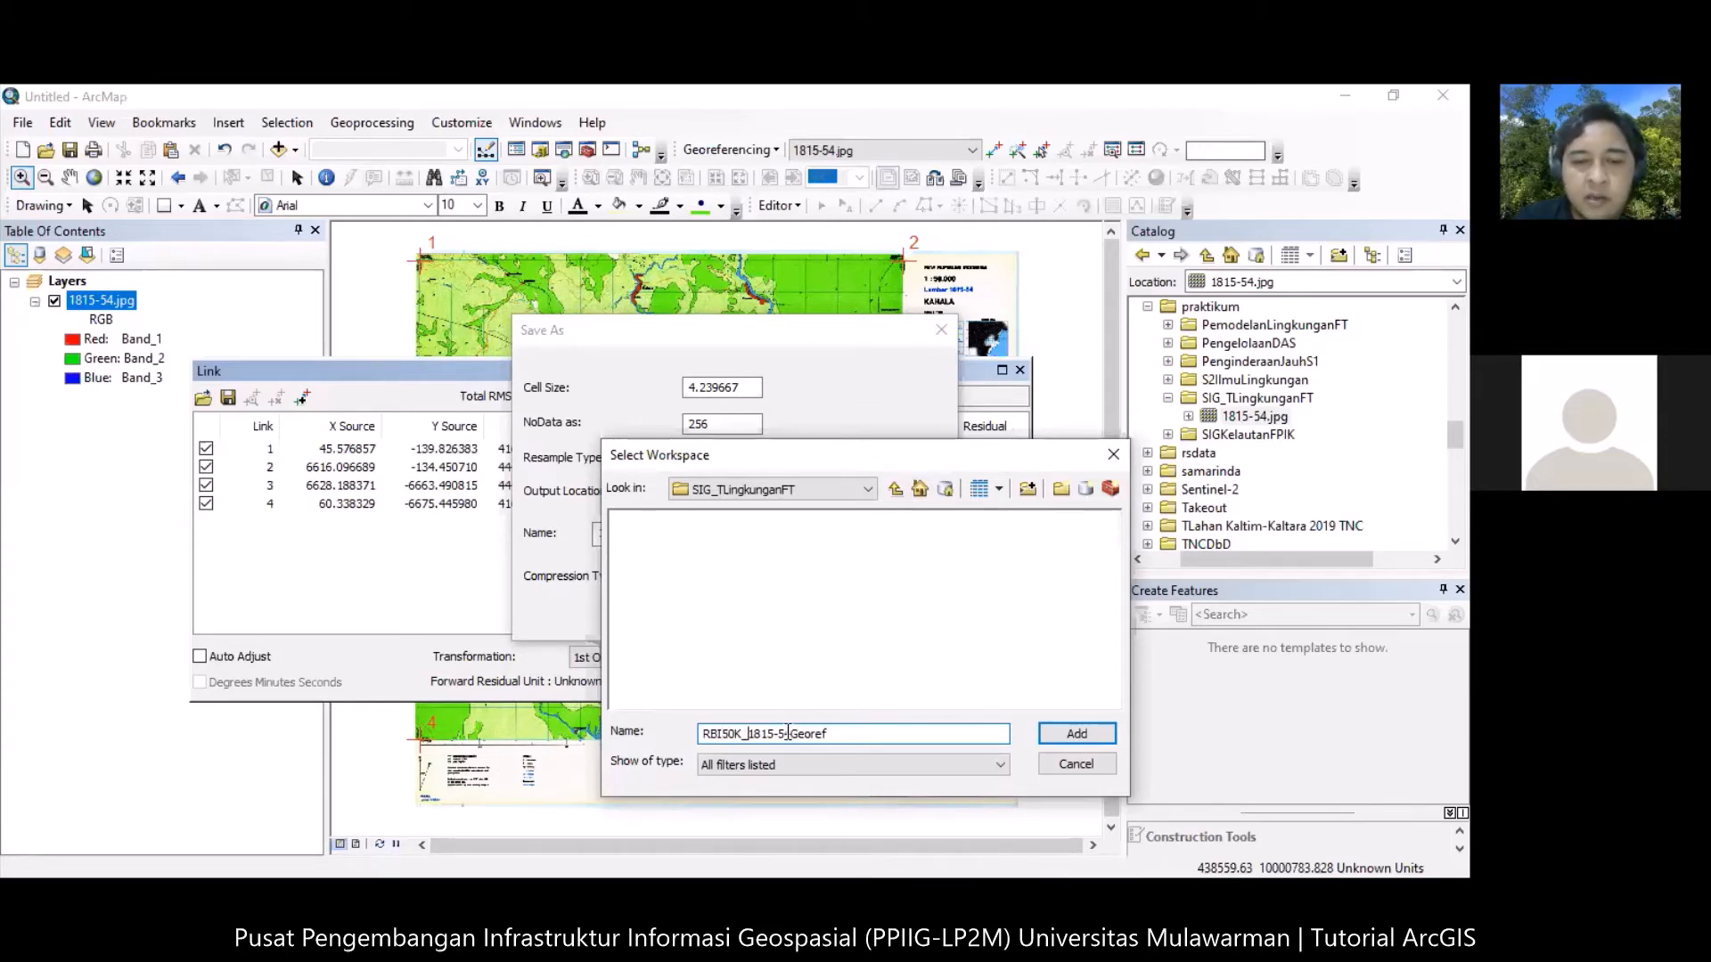
{"action": "type", "text": "_"}
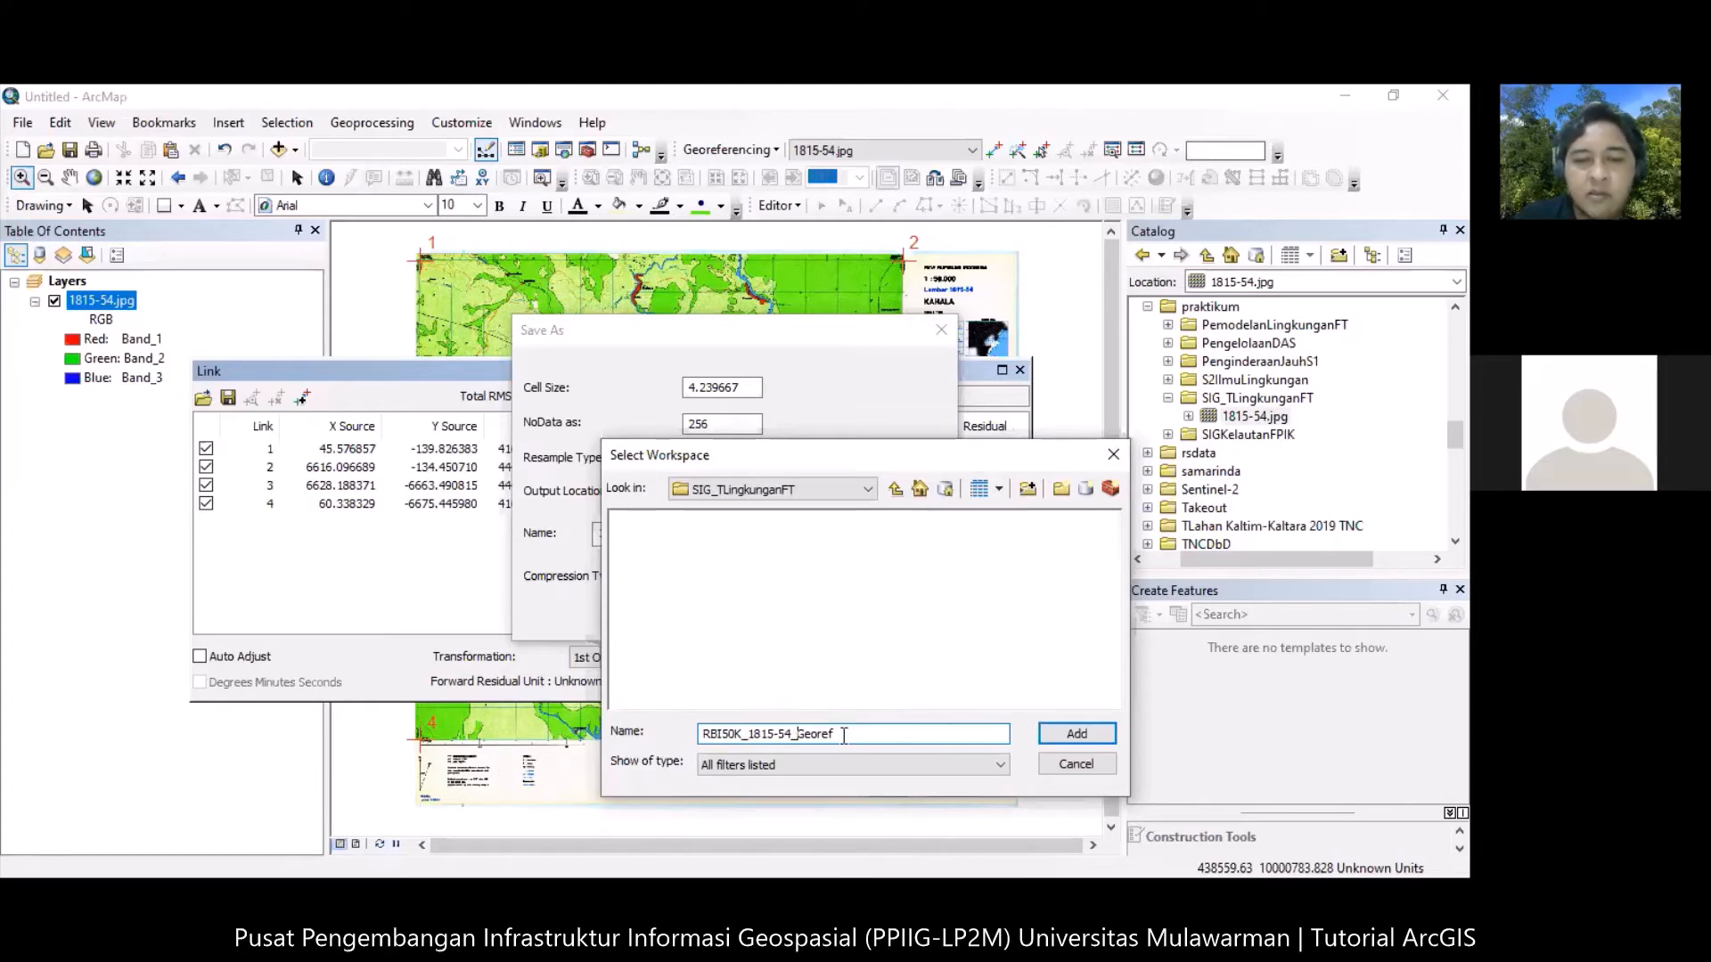
{"action": "left_click_drag", "start_coordinate": [844, 735], "coordinate": [649, 729]}
{"action": "key", "text": "ctrl+c"}
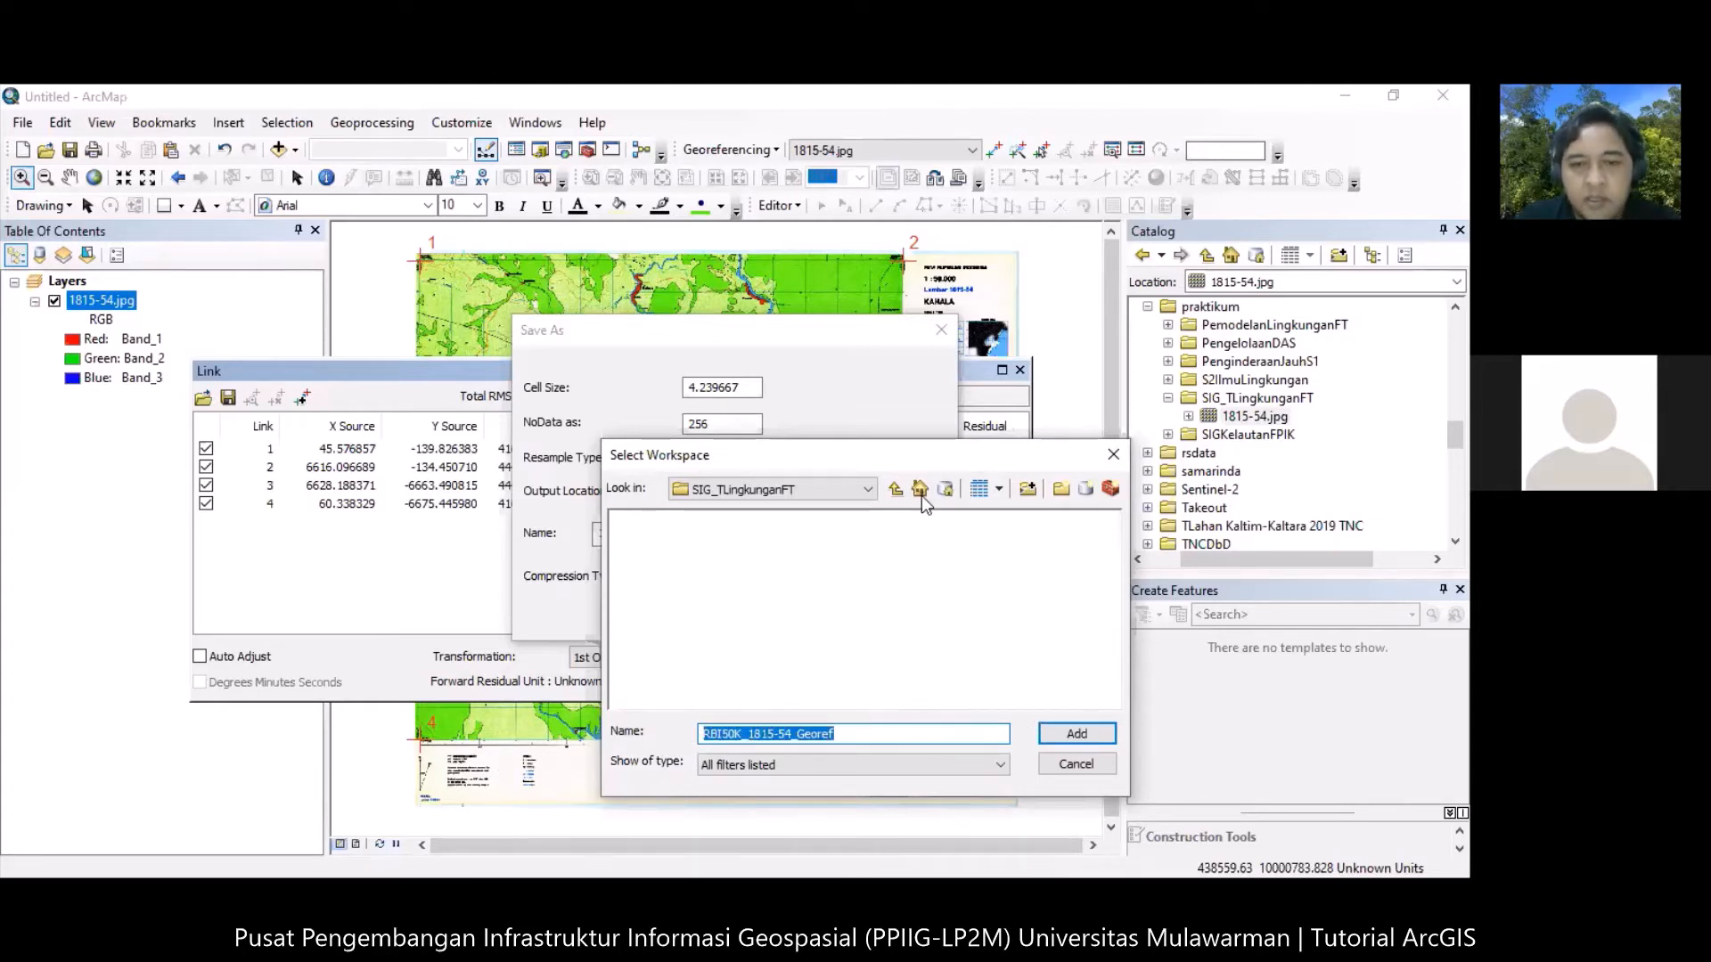
Set the SIG_TLingkunganFT folder inside praktikum as the output location for the rectified map.
{"action": "left_click", "coordinate": [895, 489]}
{"action": "left_click", "coordinate": [682, 594]}
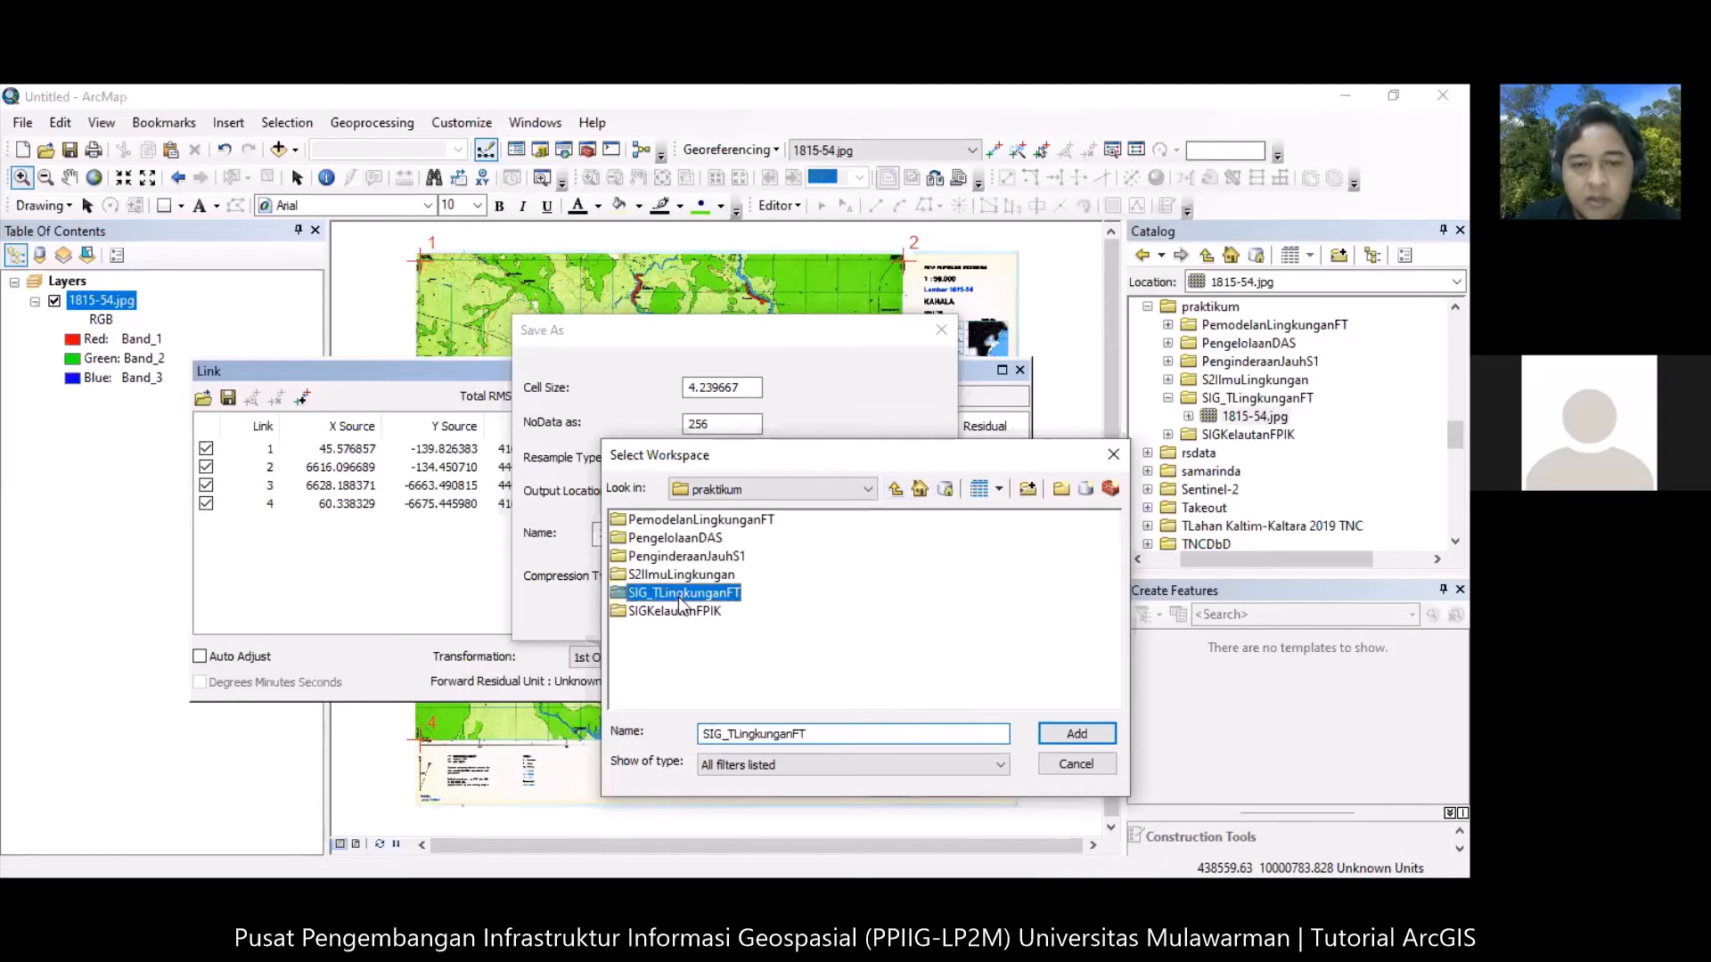
{"action": "left_click", "coordinate": [1056, 733]}
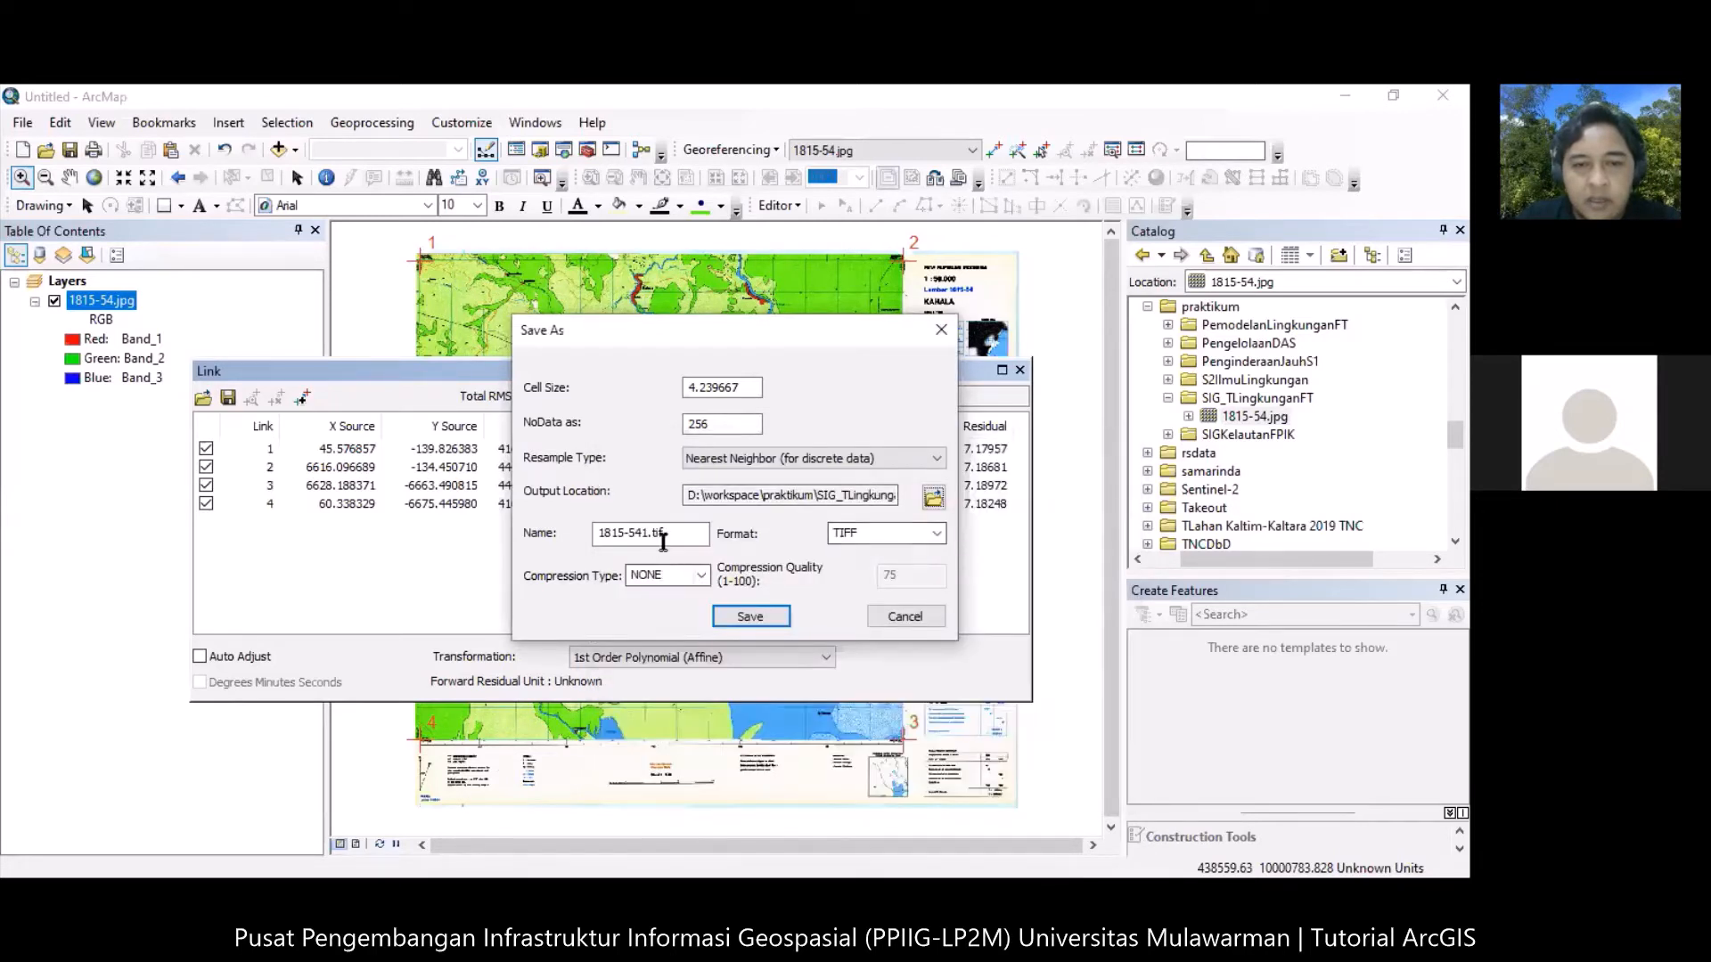
Name the rectified raster RBI50K_1815-54_Georef.tif using the copied name and save it as an uncompressed TIFF.
{"action": "left_click_drag", "start_coordinate": [681, 541], "coordinate": [506, 532]}
{"action": "key", "text": "ctrl+v"}
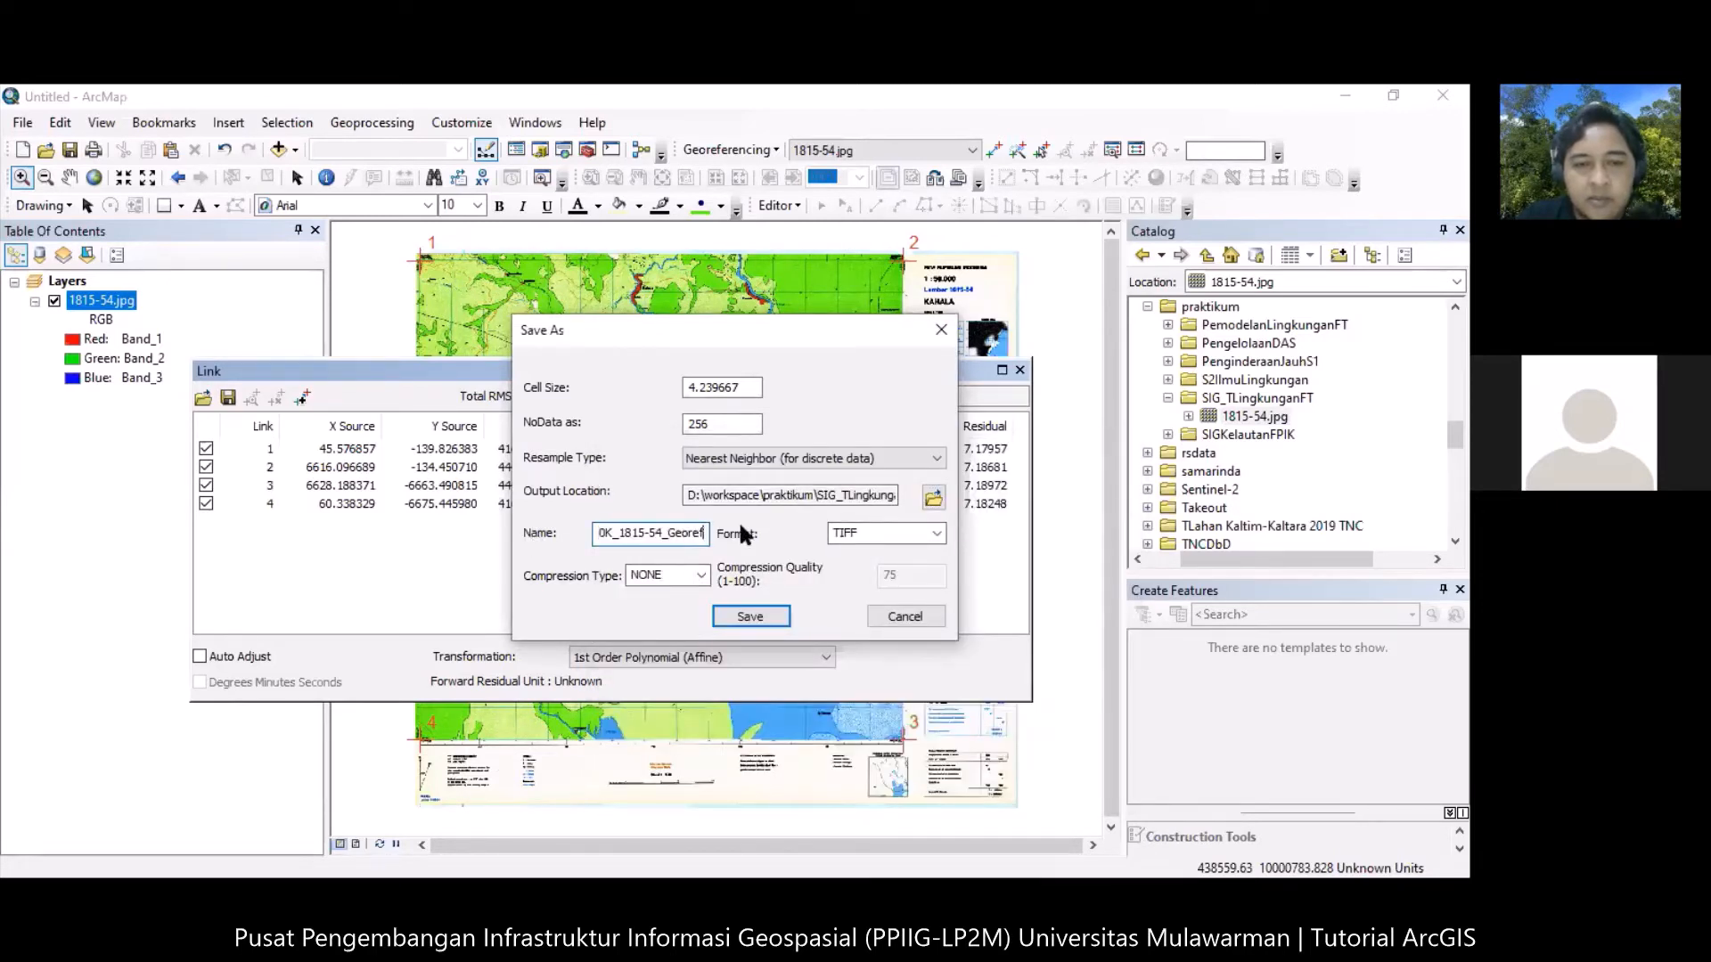
{"action": "type", "text": ".tif"}
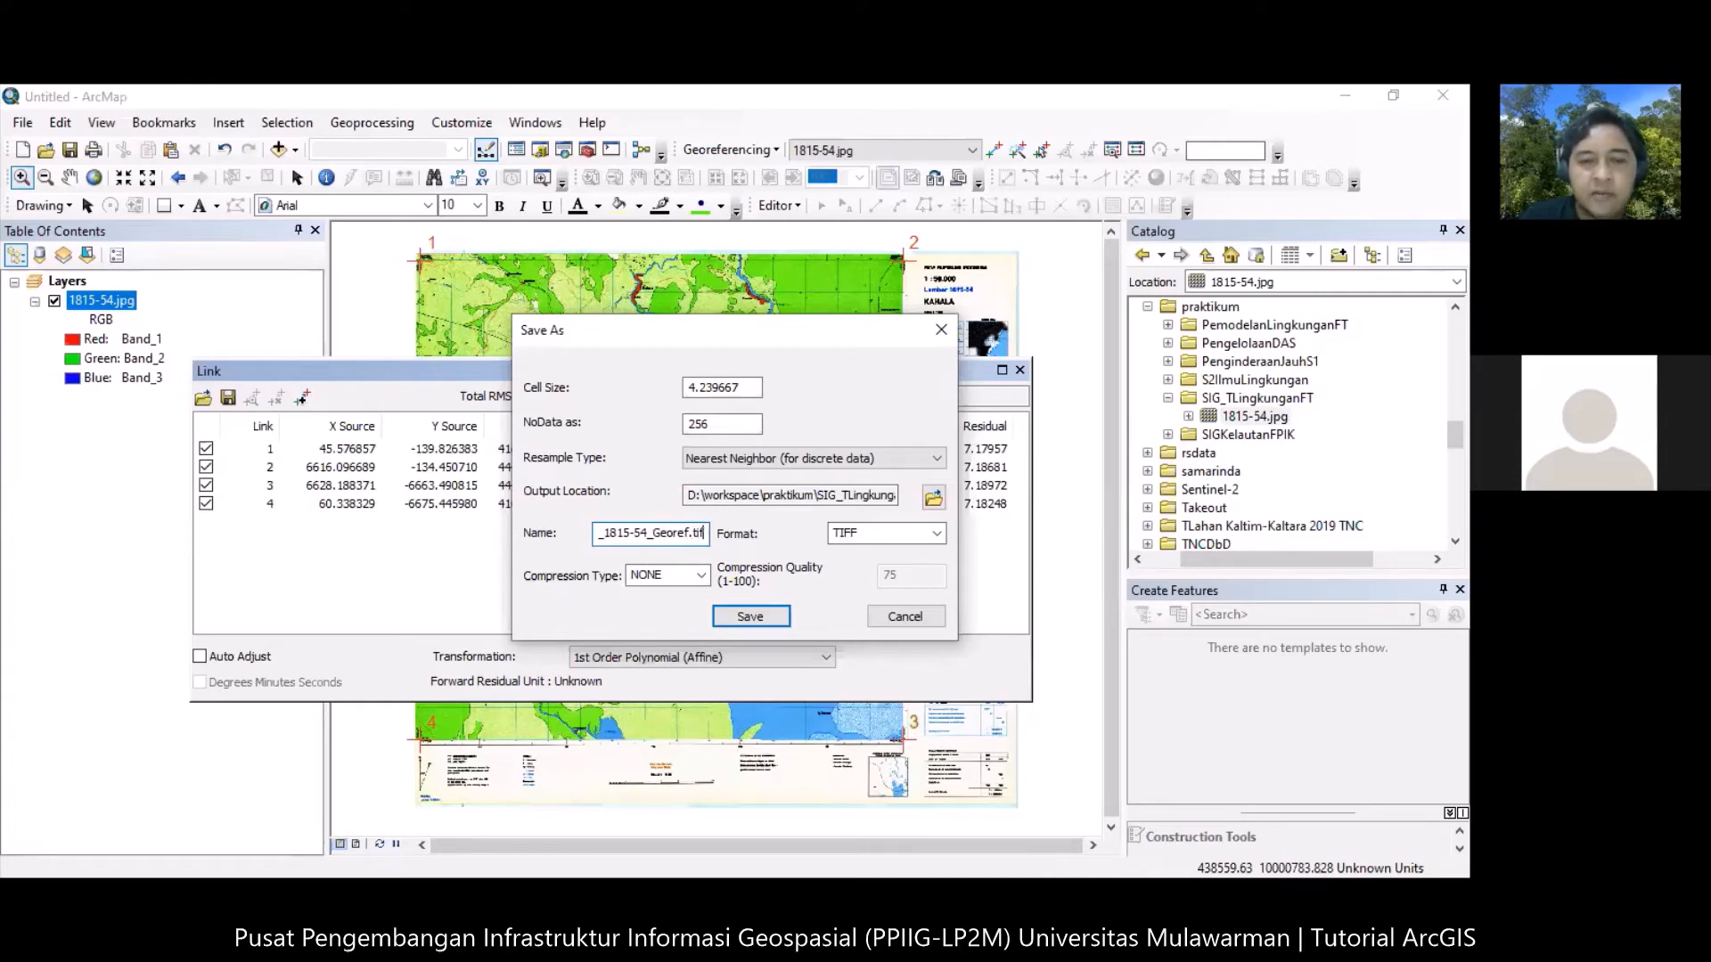
{"action": "left_click", "coordinate": [774, 620]}
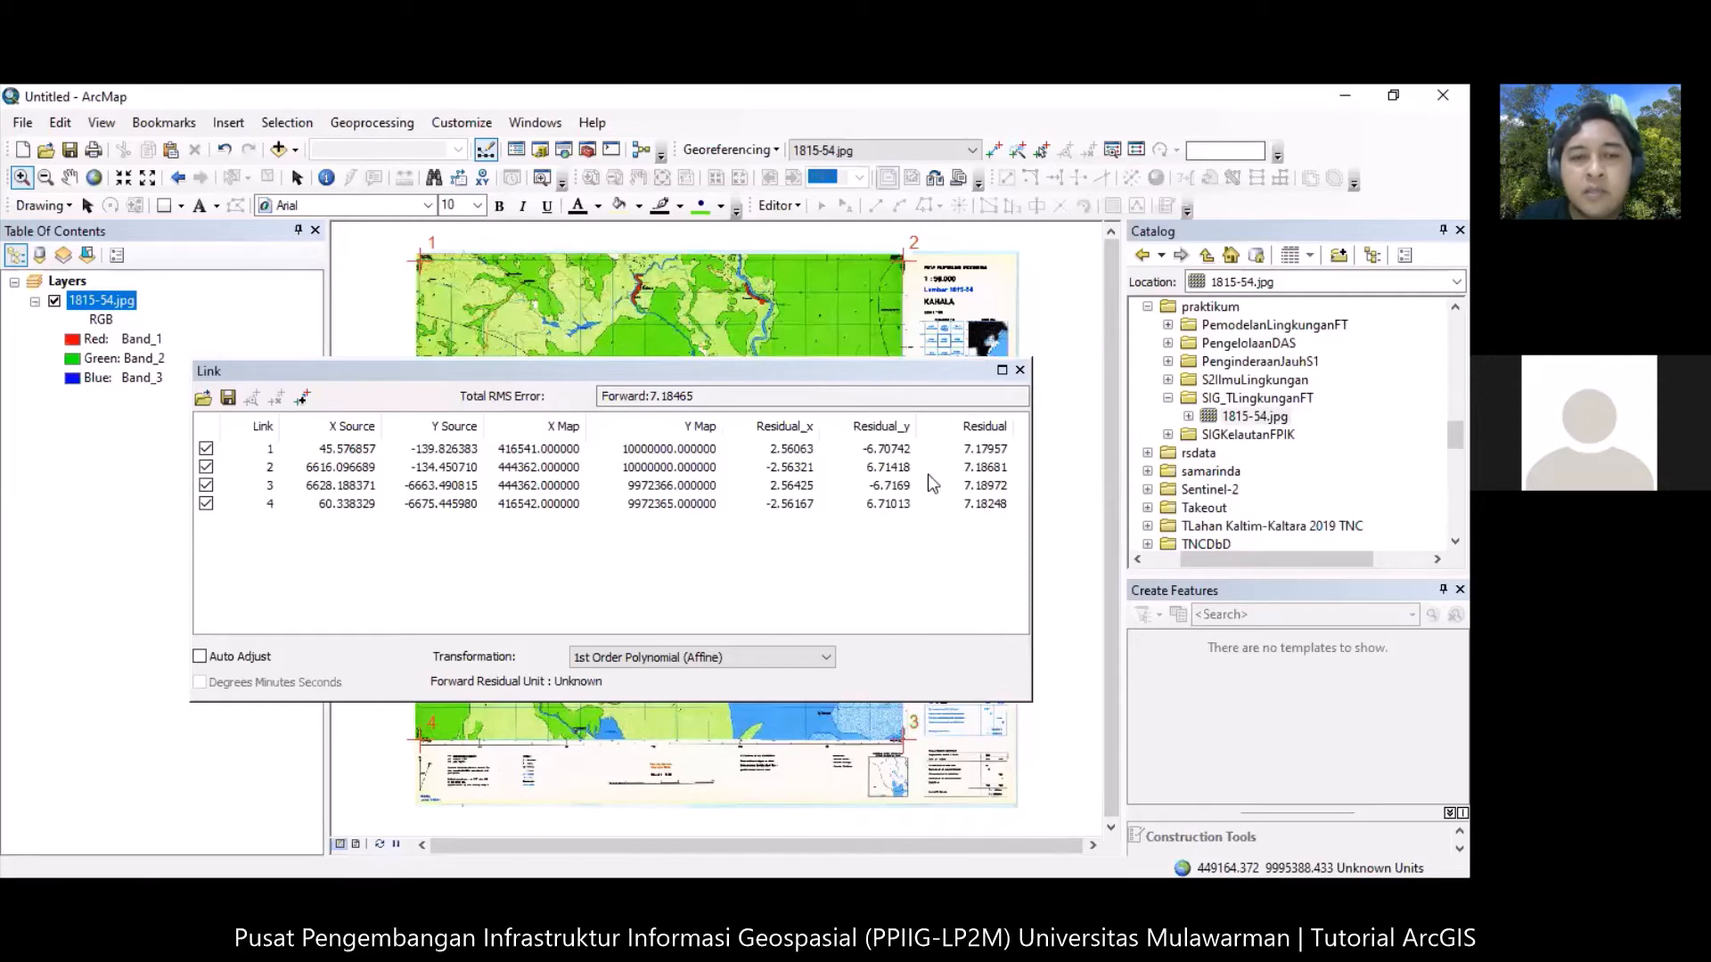
Close the link table and remove the 1815-54.jpg layer from the map.
{"action": "left_click", "coordinate": [1020, 370]}
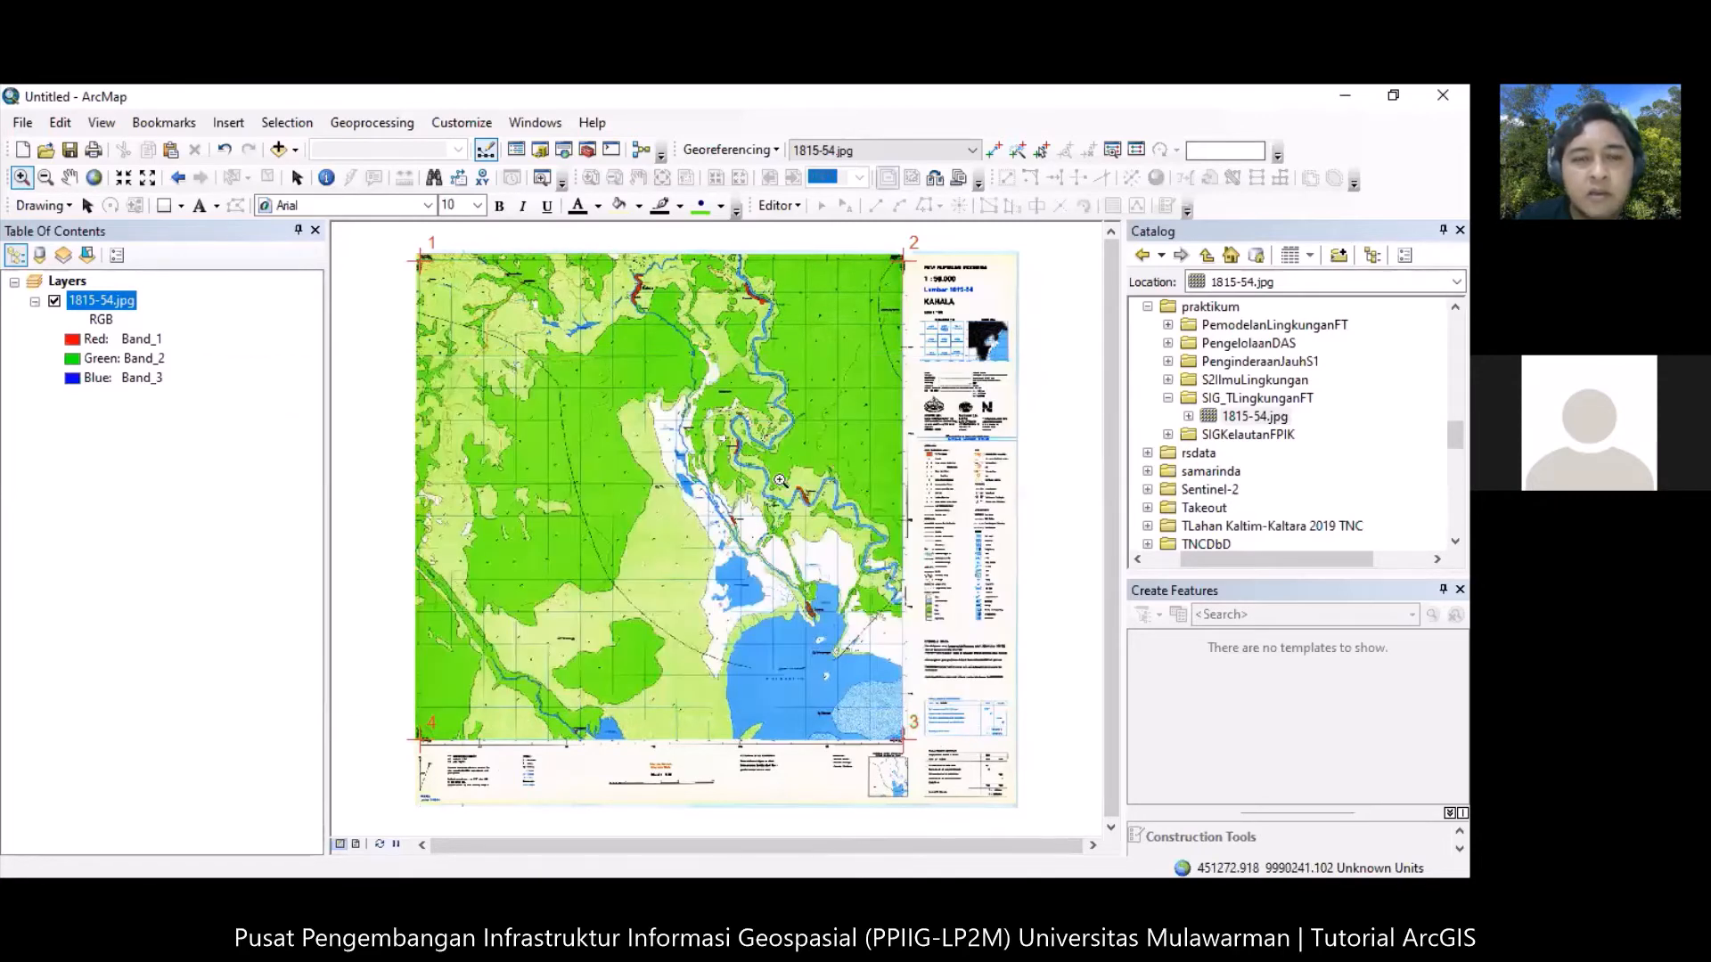
{"action": "right_click", "coordinate": [114, 310]}
{"action": "left_click", "coordinate": [134, 341]}
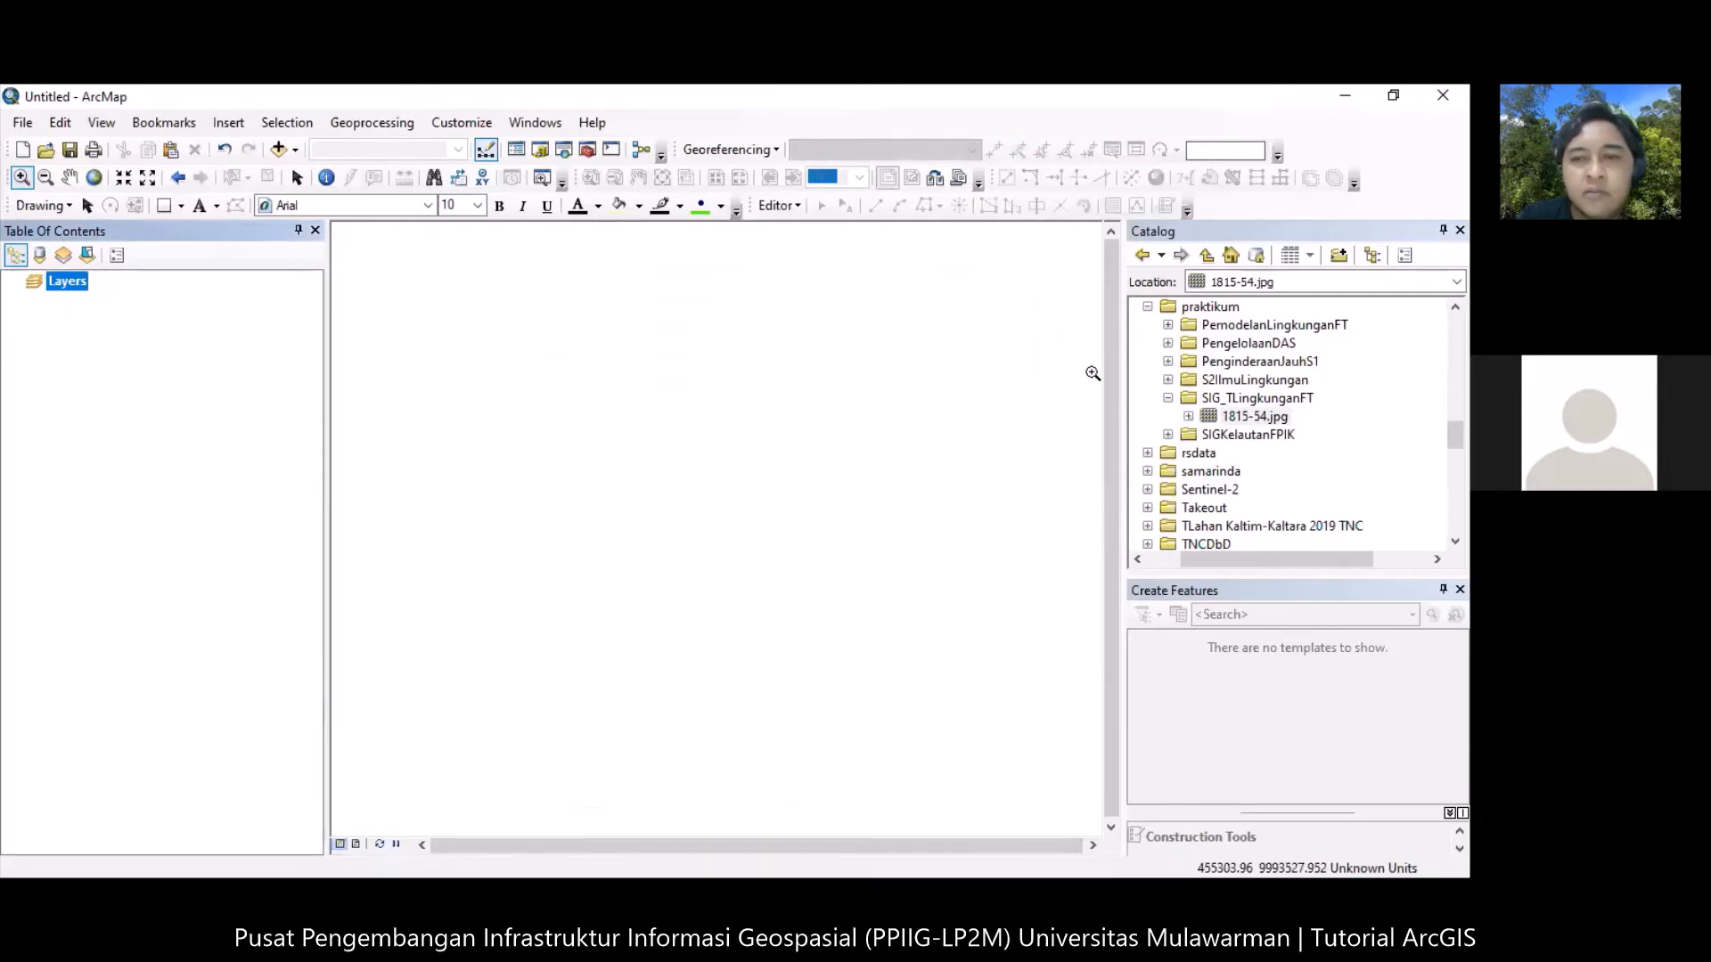
Refresh the SIG_TLingkunganFT folder in the catalog so its newly saved files are listed.
{"action": "right_click", "coordinate": [1236, 408]}
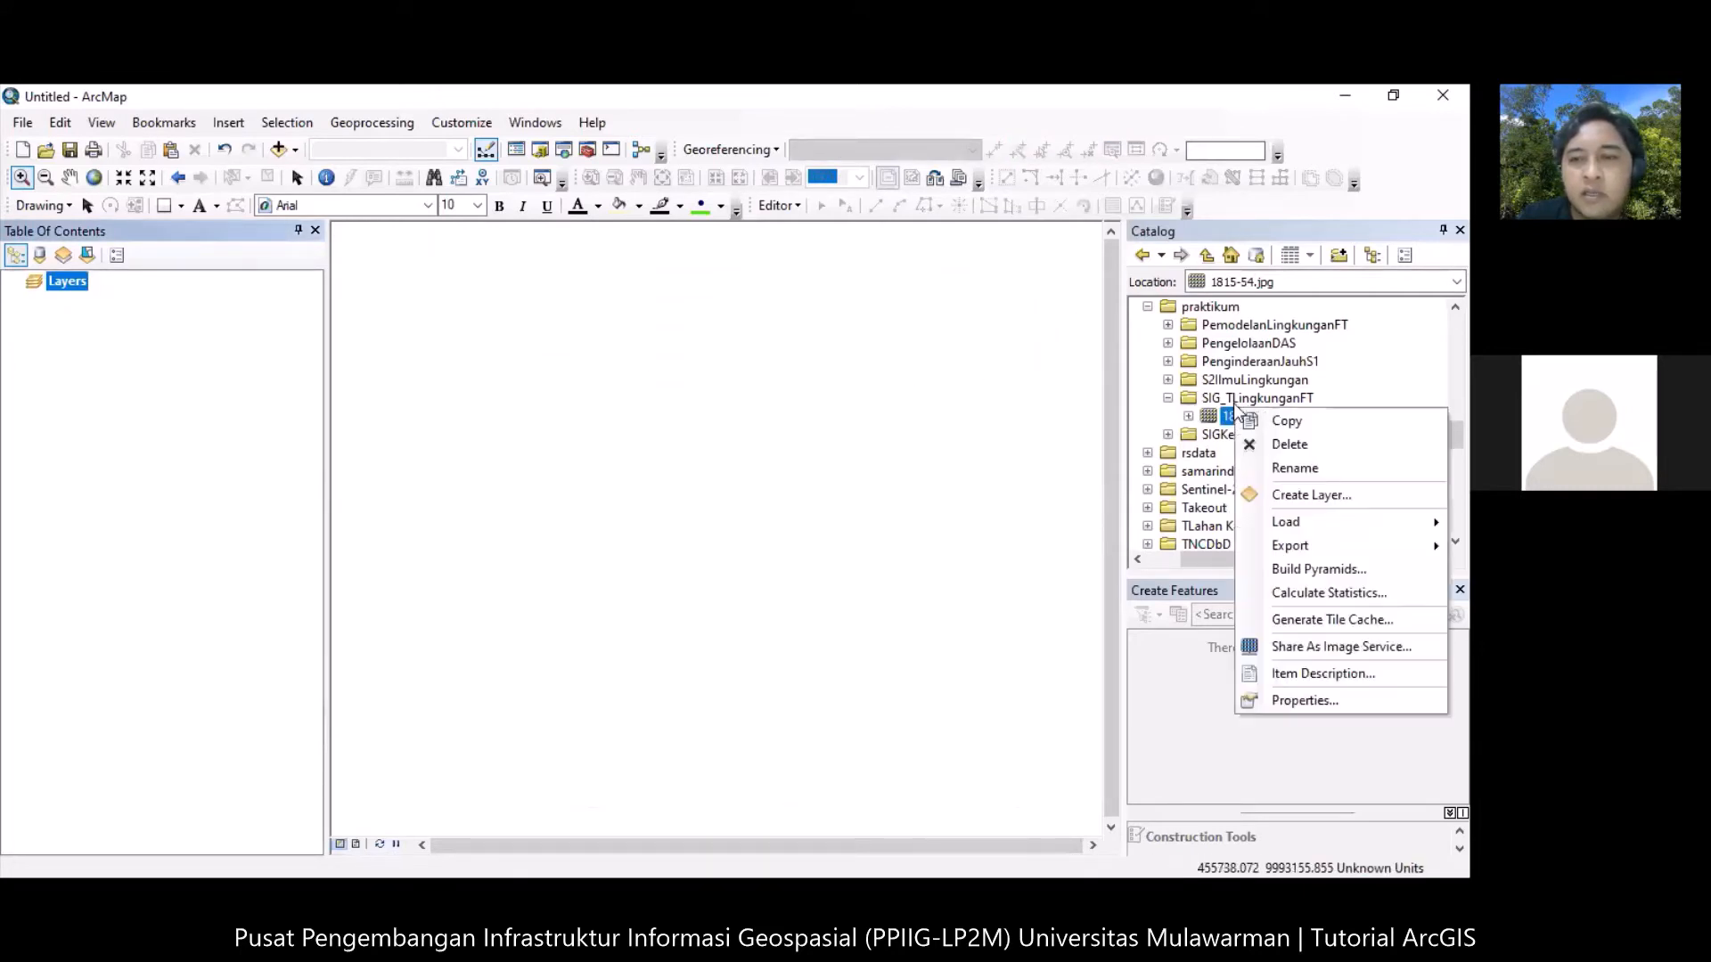
{"action": "left_click", "coordinate": [1232, 401]}
{"action": "right_click", "coordinate": [1231, 401]}
{"action": "left_click", "coordinate": [1248, 502]}
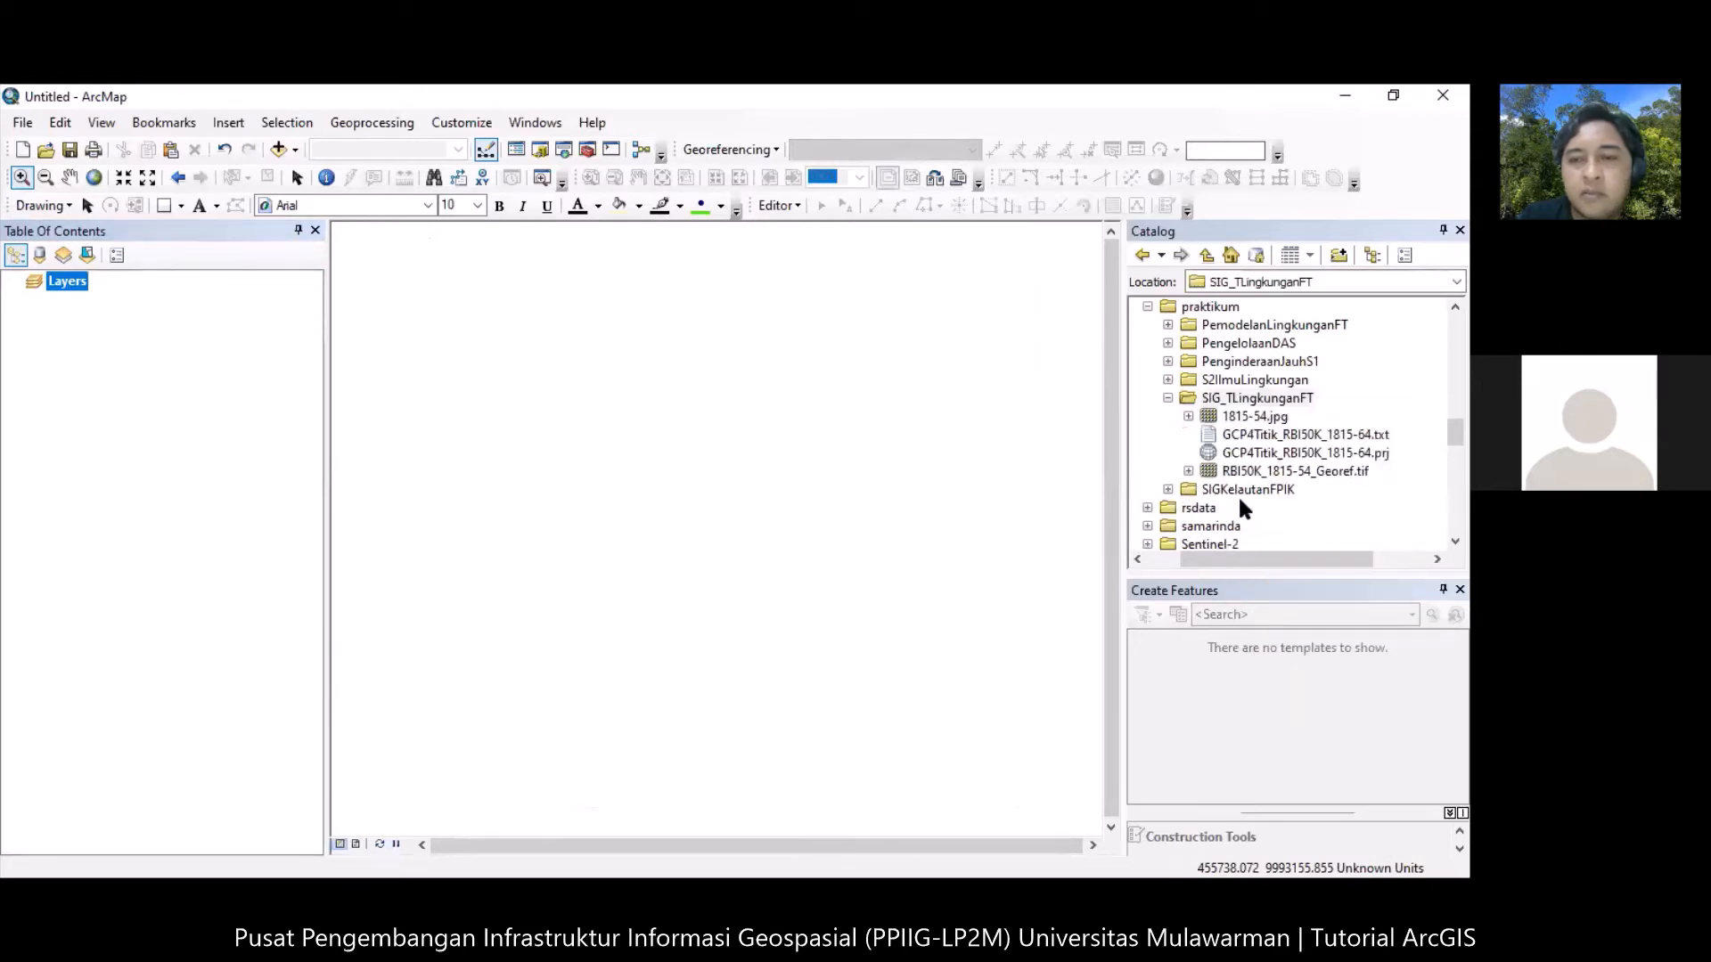
Add RBI50K_1815-54_Georef.tif from the catalog to the map and dismiss the unknown spatial reference warning.
{"action": "left_click", "coordinate": [1300, 474]}
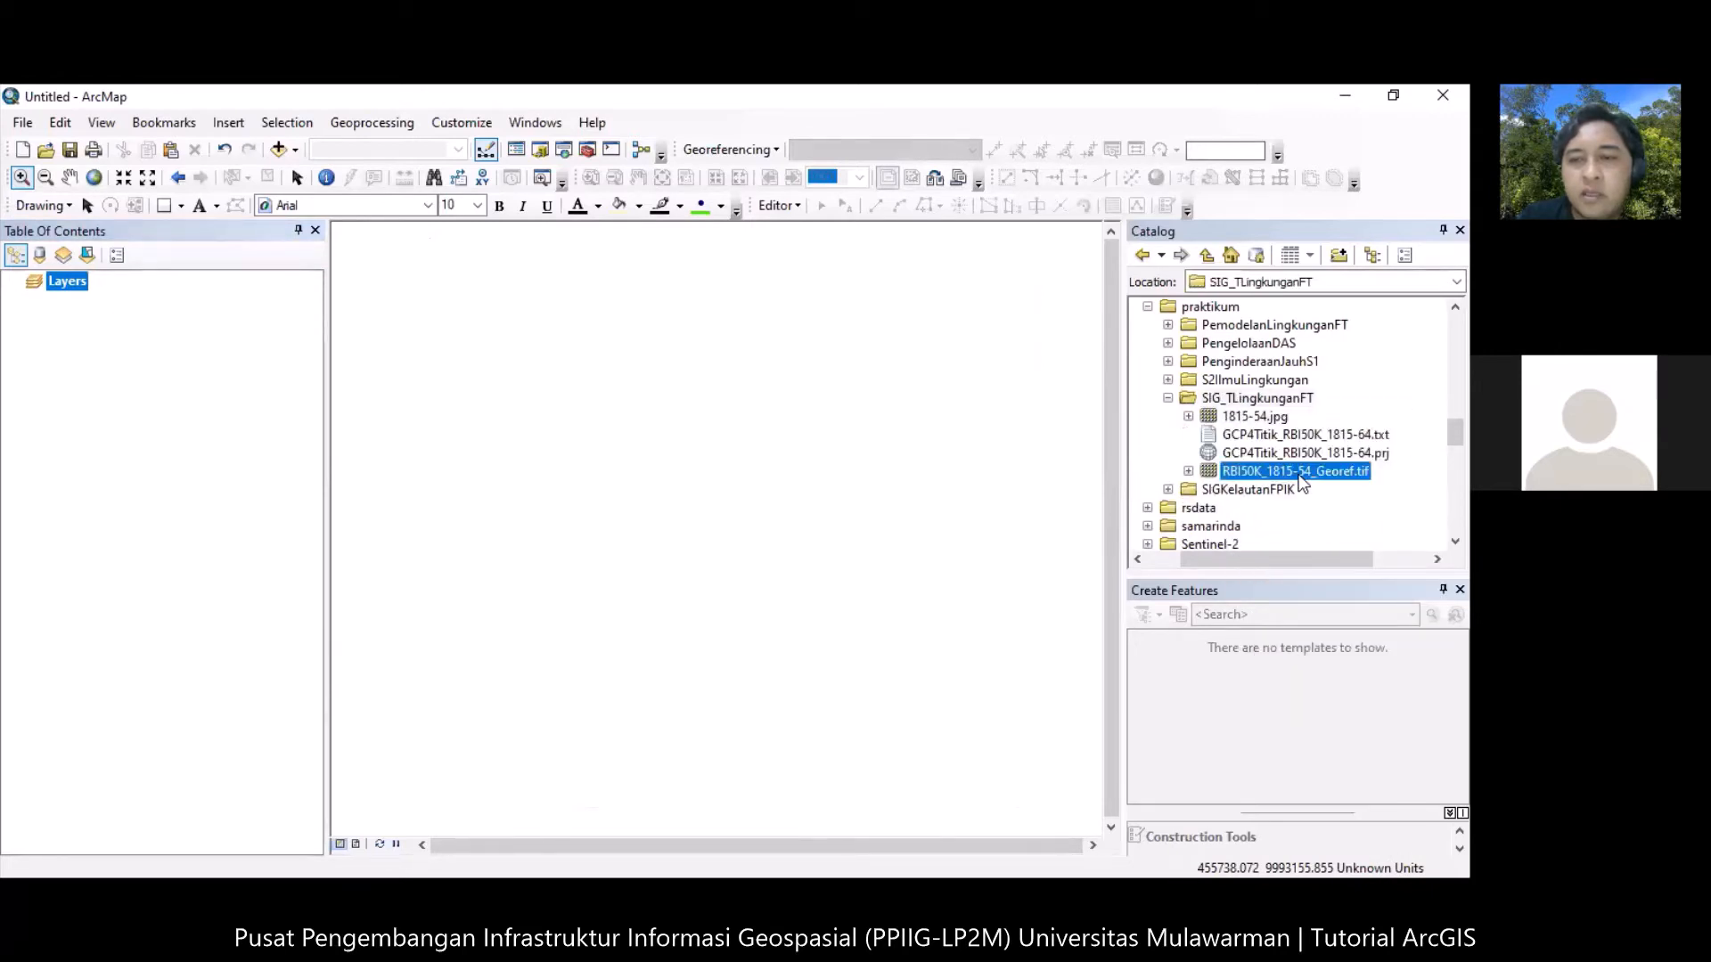
{"action": "left_click_drag", "start_coordinate": [1300, 479], "coordinate": [873, 437]}
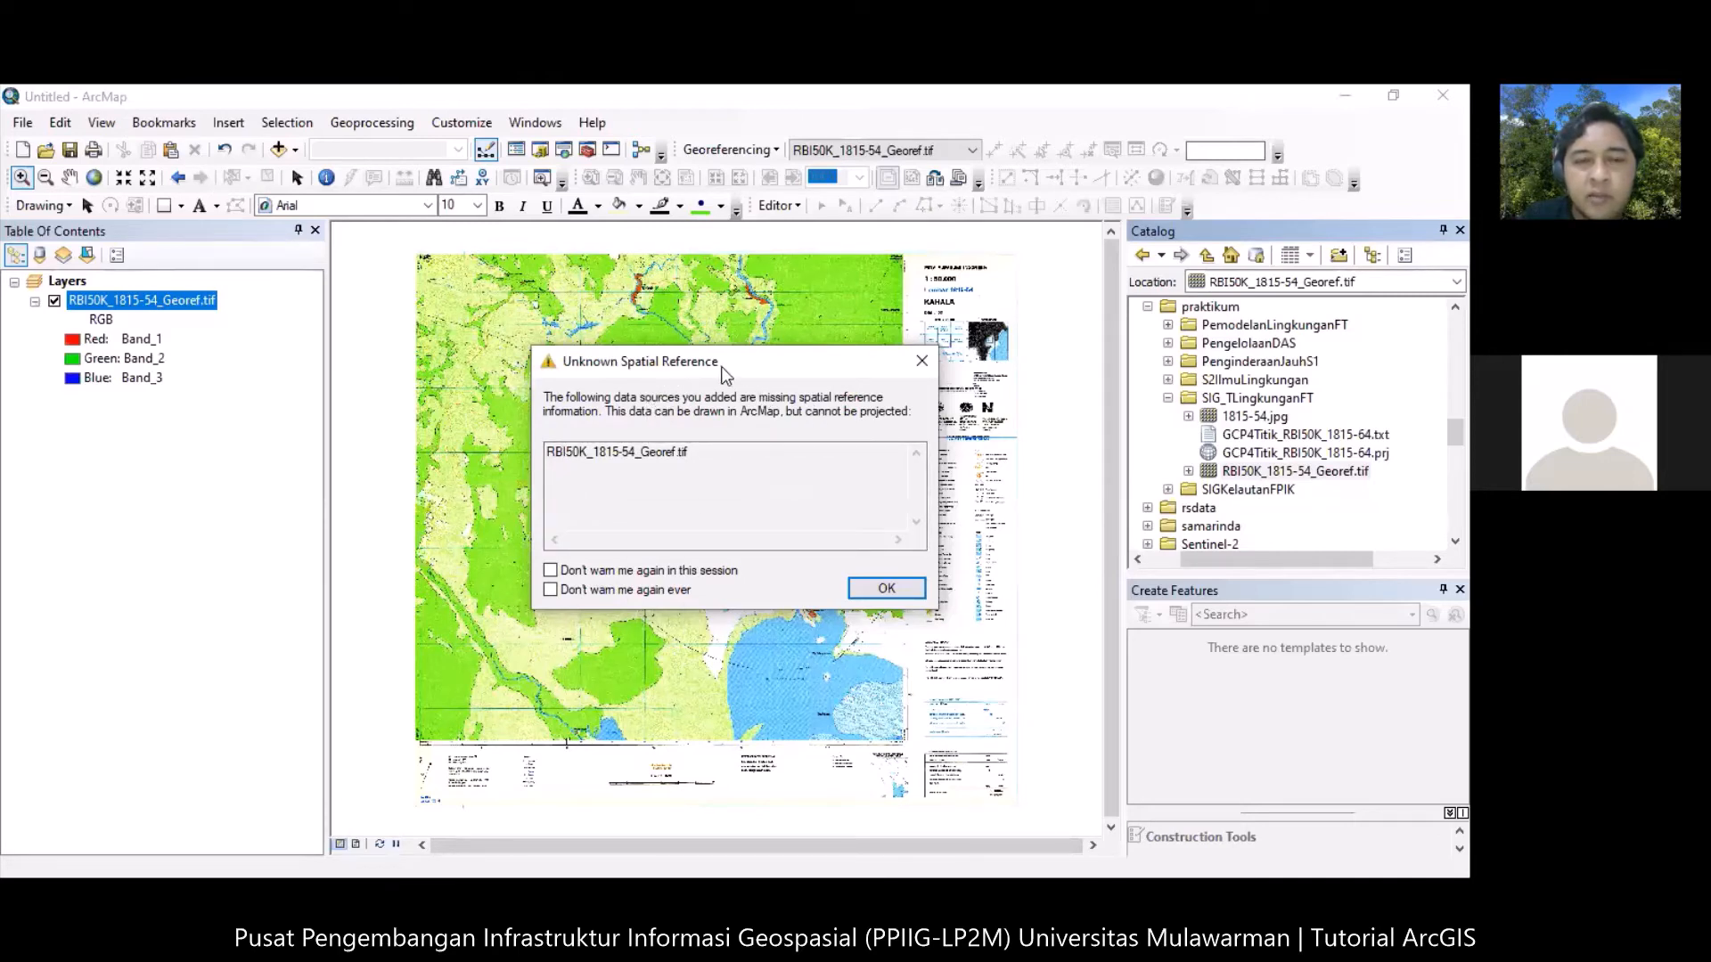
{"action": "left_click_drag", "start_coordinate": [719, 366], "coordinate": [566, 271]}
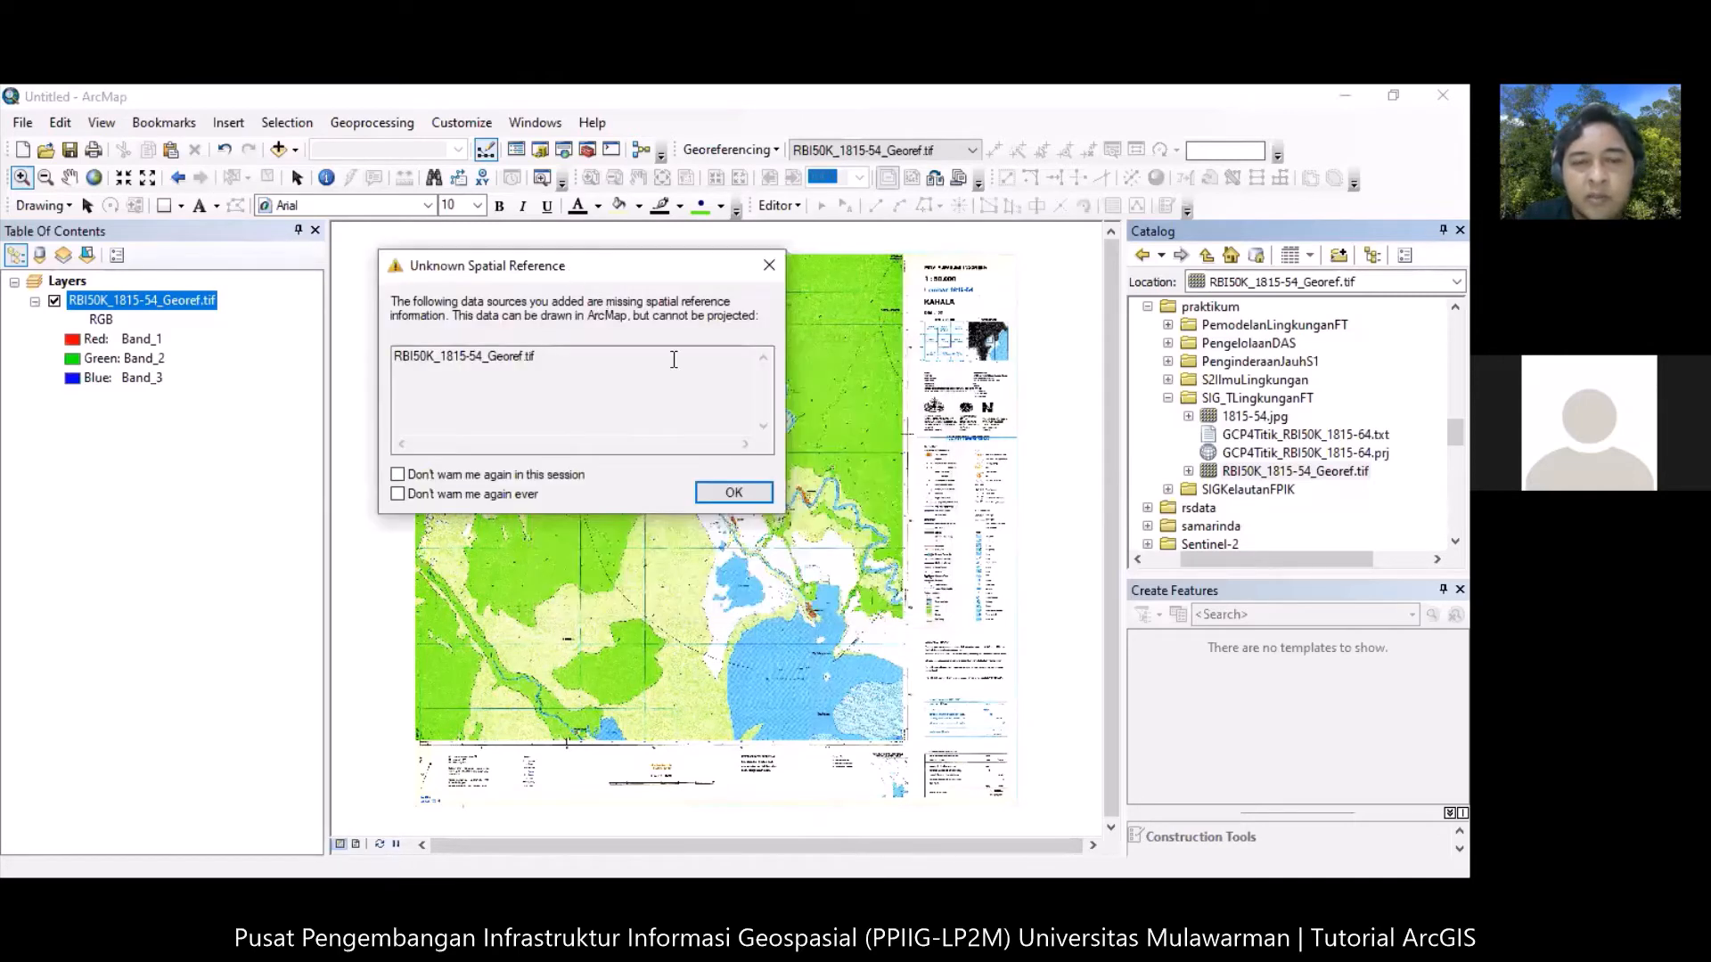
{"action": "left_click", "coordinate": [750, 492]}
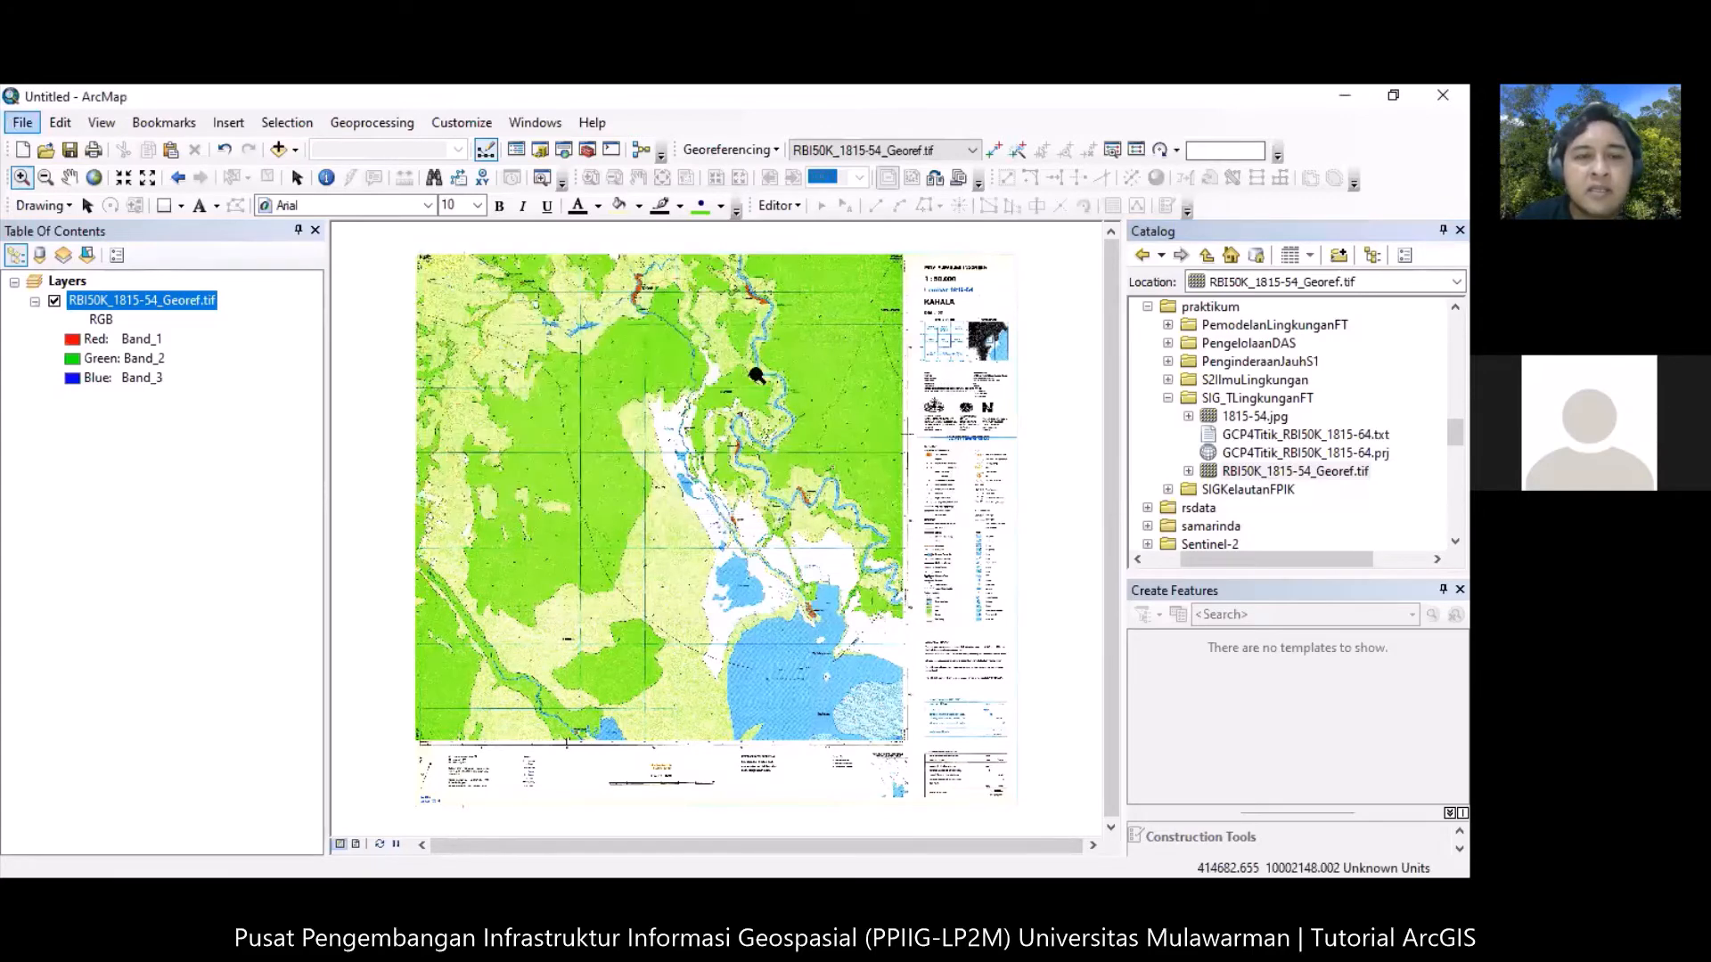
Examine the map's marginal notes for the projection, grid system, horizontal datum and UTM zone.
{"action": "left_click_drag", "start_coordinate": [918, 364], "coordinate": [1023, 445]}
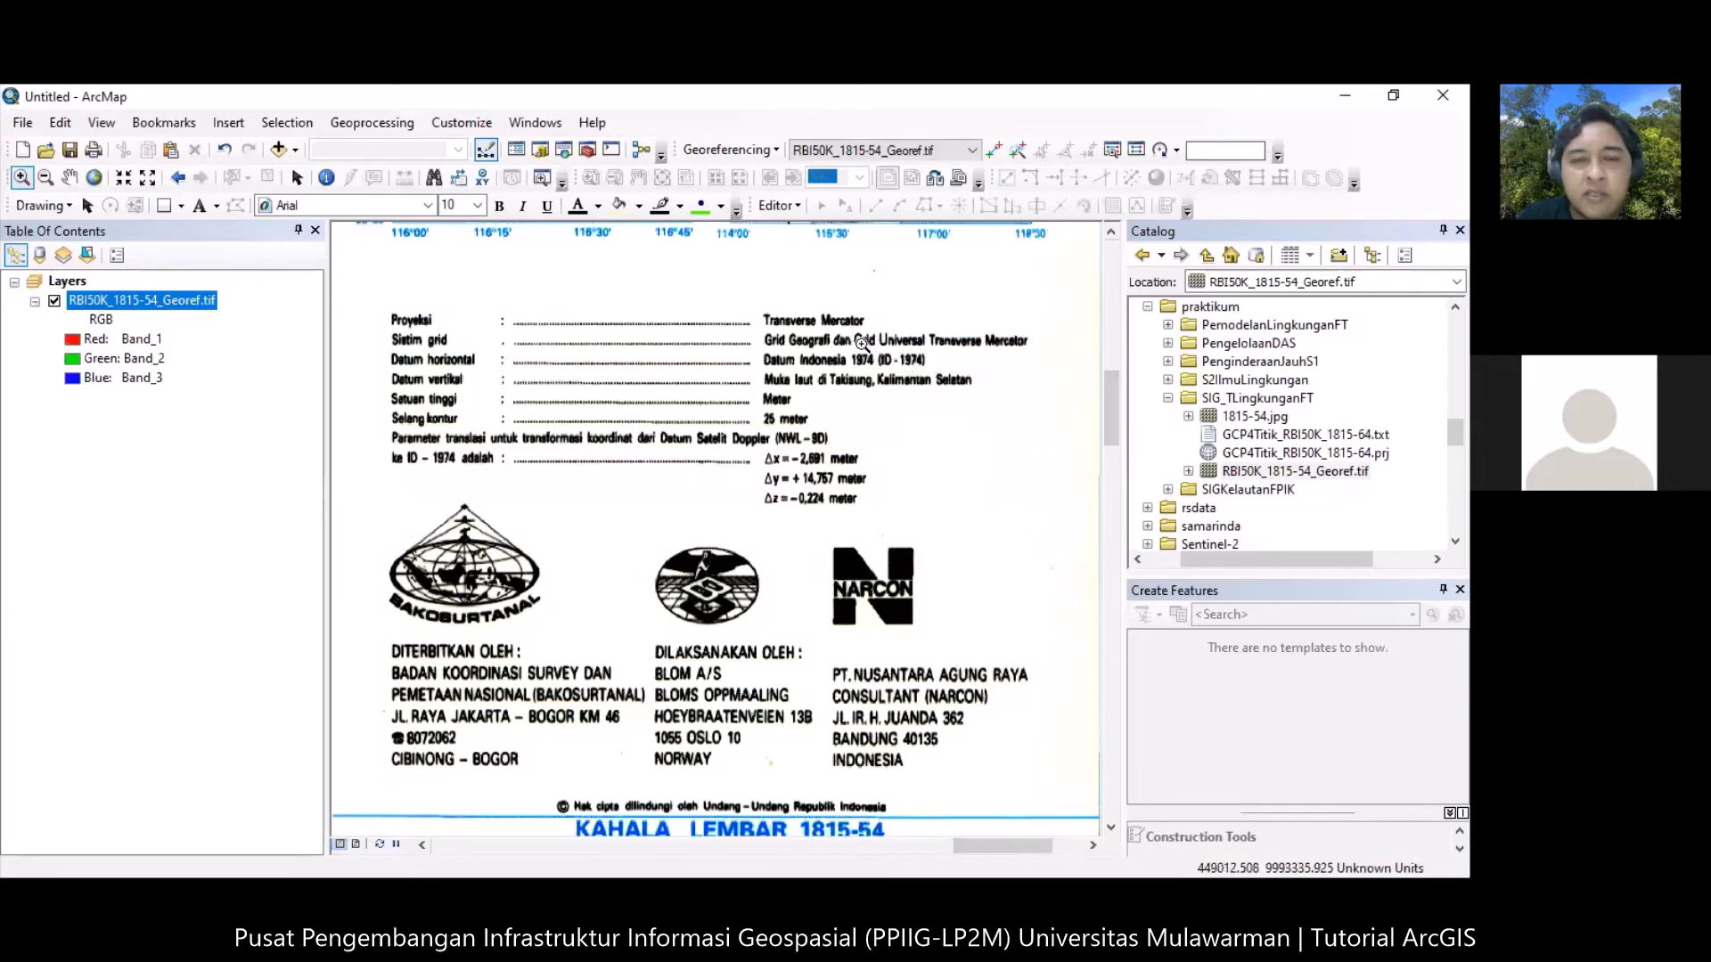
{"action": "left_click", "coordinate": [70, 177]}
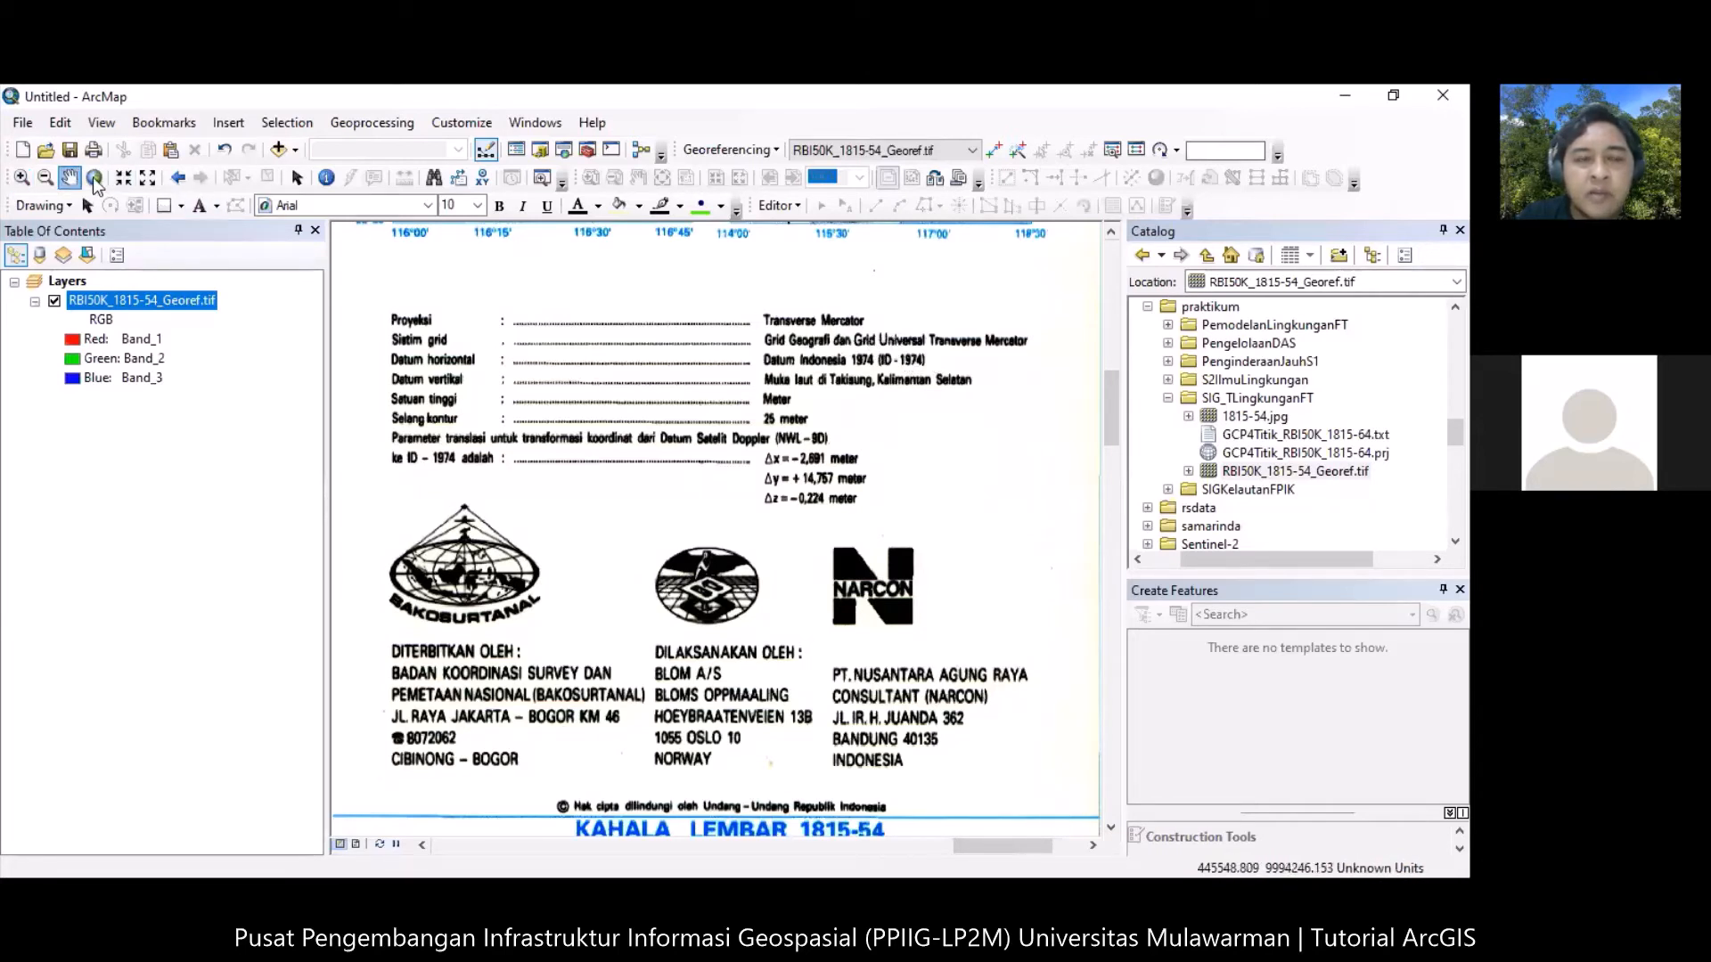
{"action": "left_click_drag", "start_coordinate": [898, 659], "coordinate": [895, 200]}
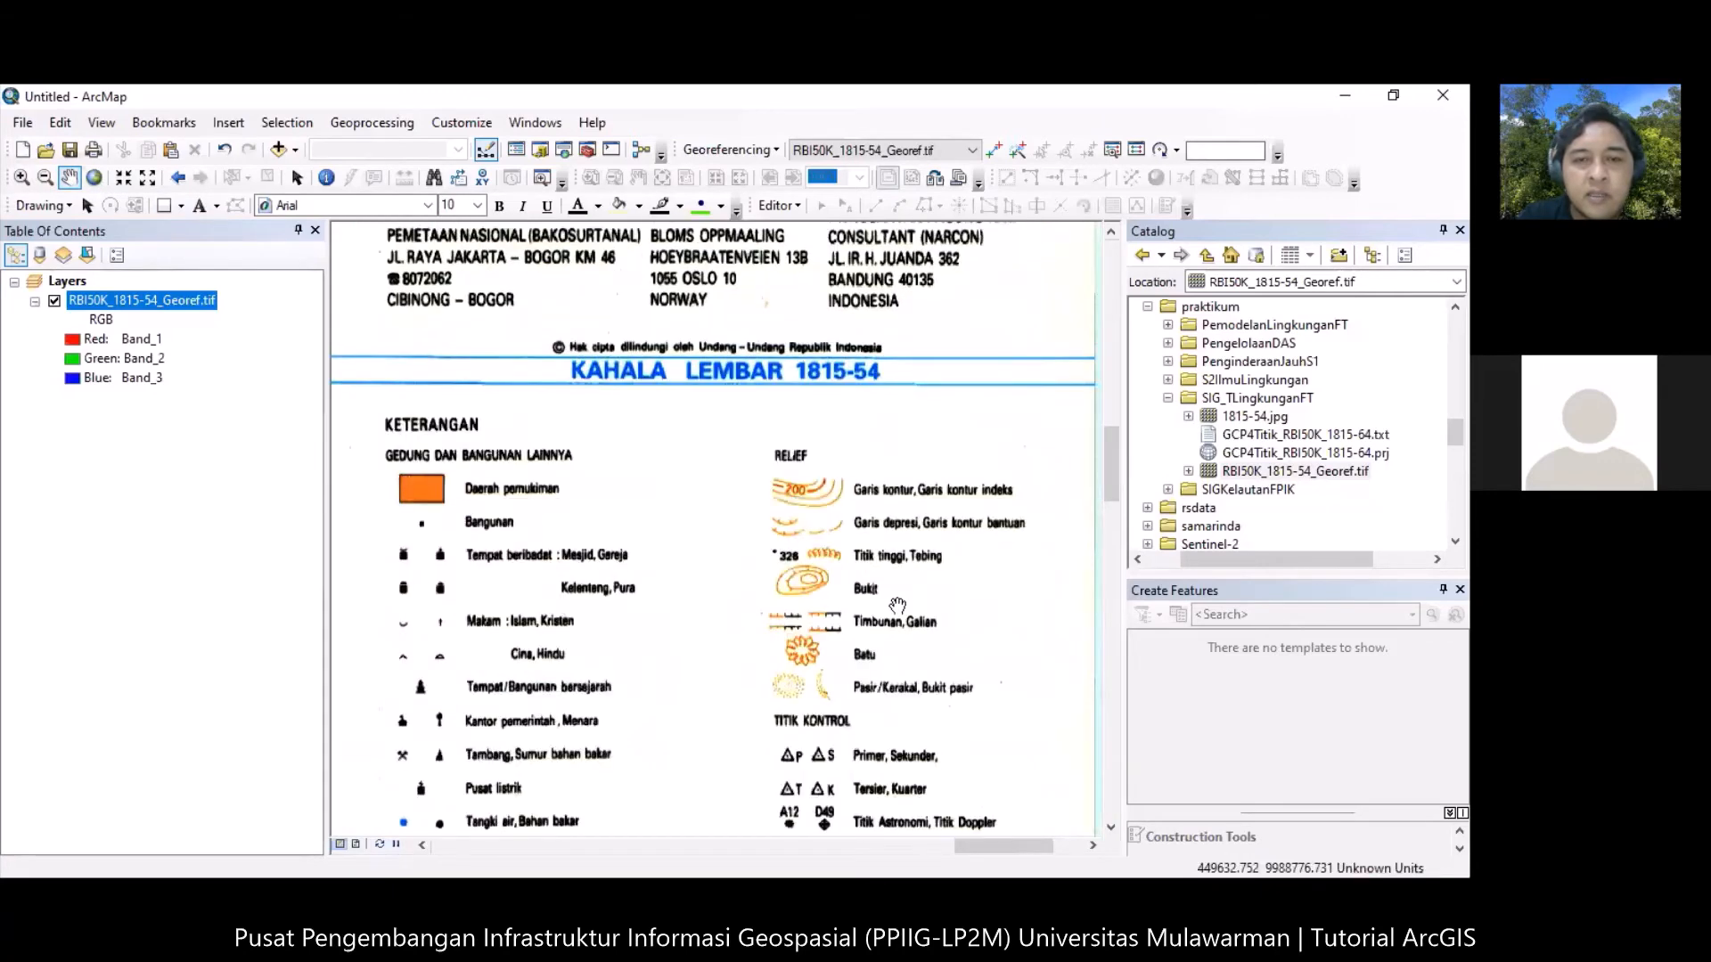
{"action": "left_click_drag", "start_coordinate": [875, 717], "coordinate": [978, 211]}
{"action": "left_click_drag", "start_coordinate": [966, 688], "coordinate": [922, 302]}
{"action": "left_click_drag", "start_coordinate": [921, 419], "coordinate": [974, 130]}
{"action": "left_click_drag", "start_coordinate": [946, 513], "coordinate": [943, 95]}
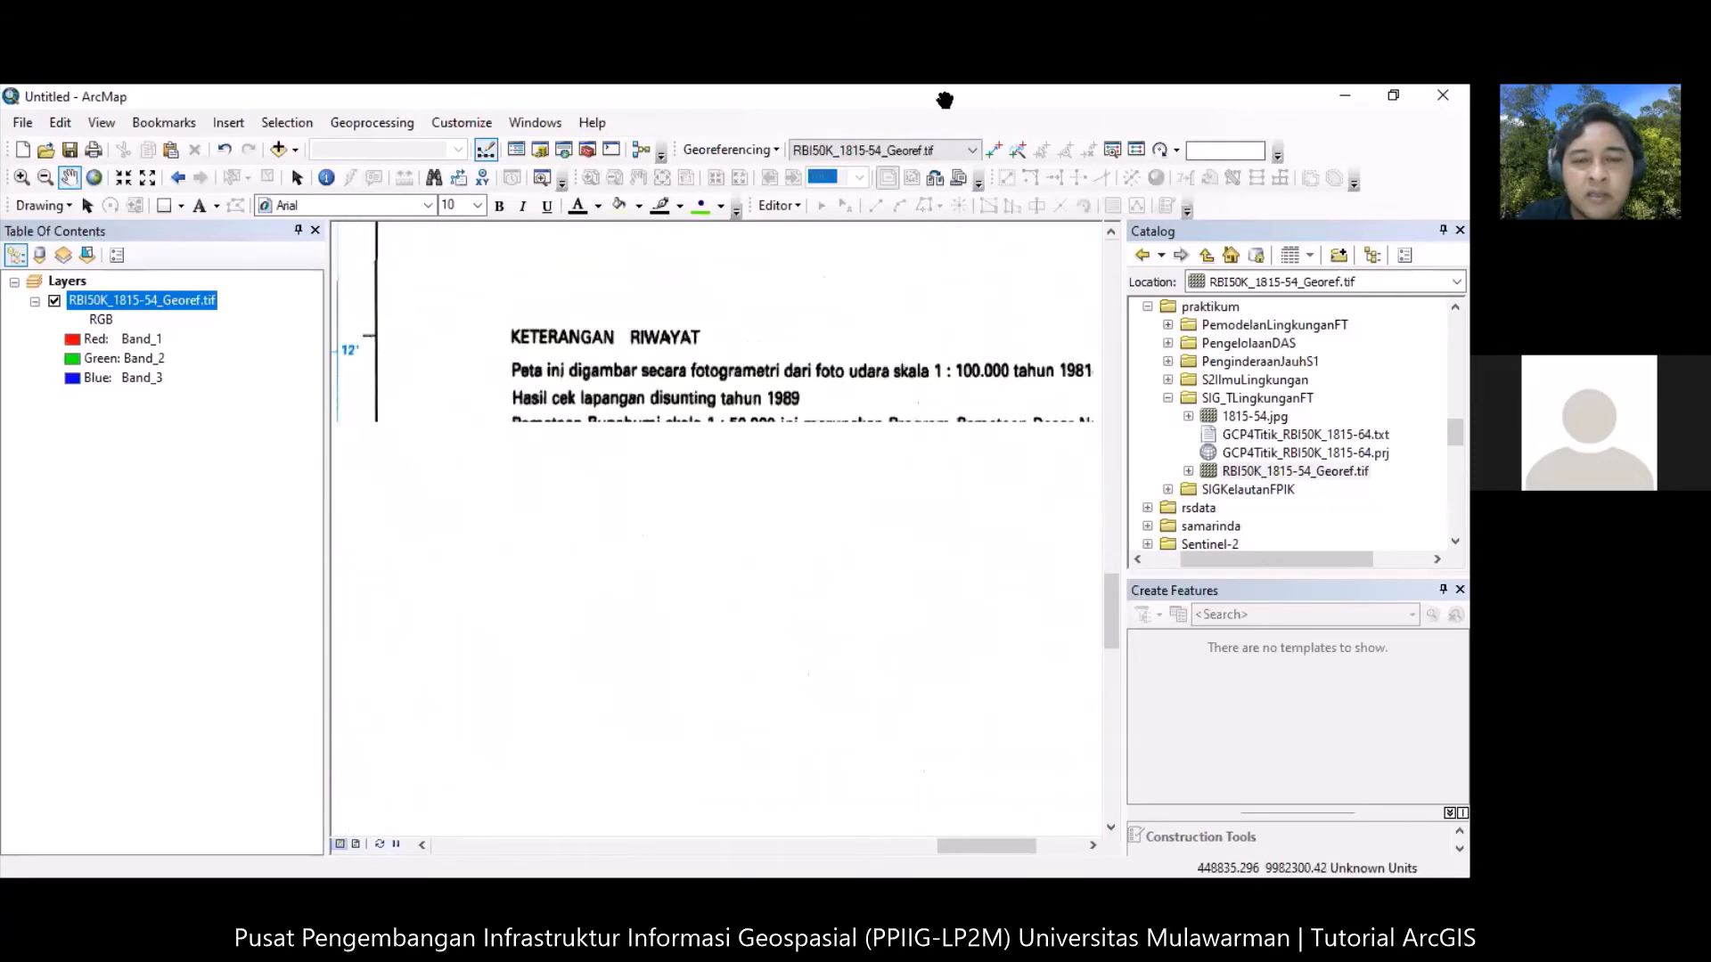
{"action": "left_click_drag", "start_coordinate": [932, 624], "coordinate": [878, 151]}
{"action": "left_click_drag", "start_coordinate": [944, 693], "coordinate": [900, 432]}
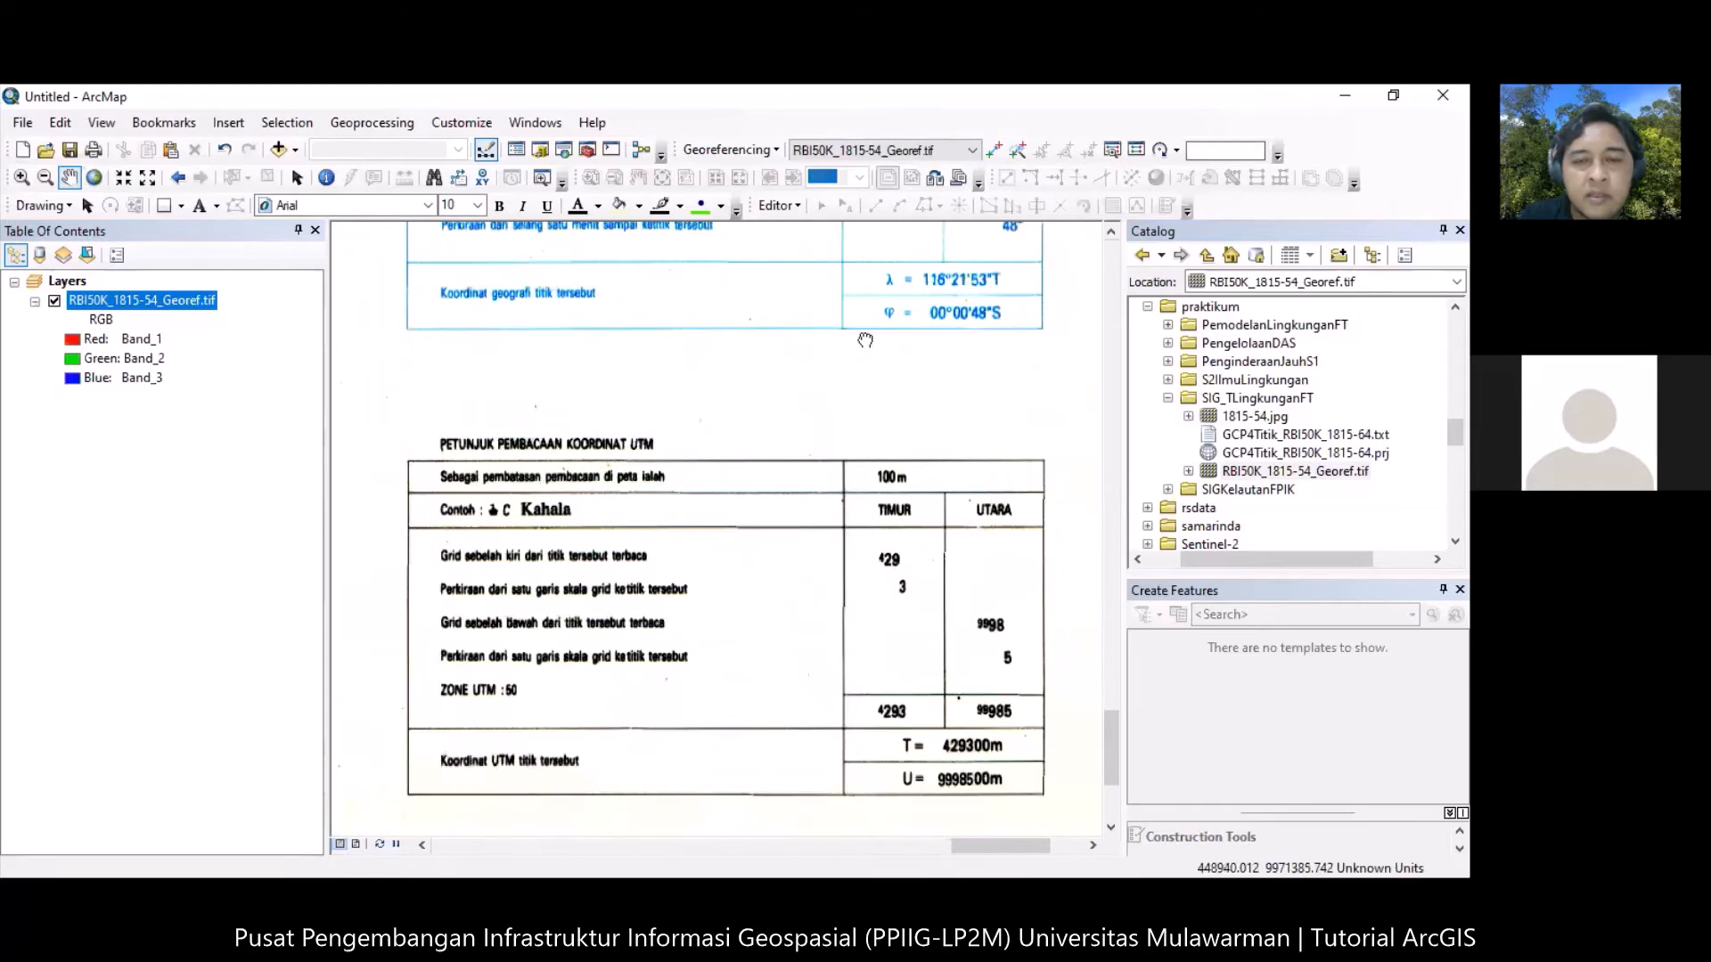
{"action": "left_click_drag", "start_coordinate": [873, 577], "coordinate": [878, 337]}
{"action": "left_click_drag", "start_coordinate": [943, 624], "coordinate": [980, 755]}
{"action": "left_click_drag", "start_coordinate": [903, 434], "coordinate": [806, 374]}
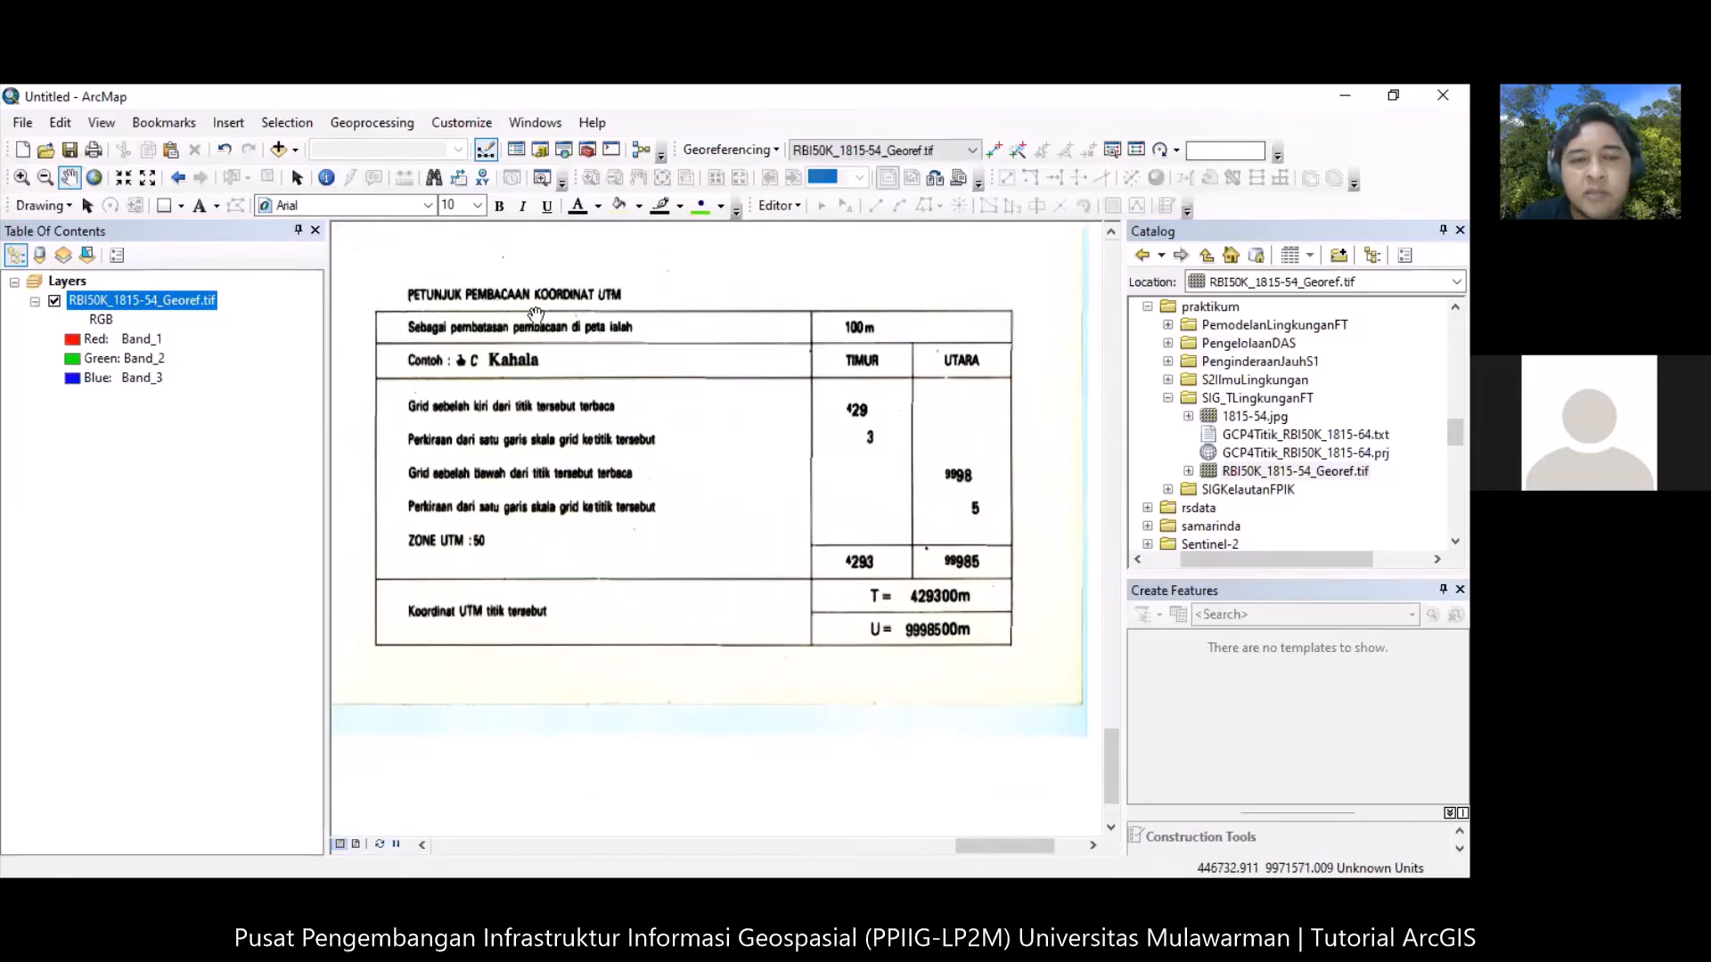
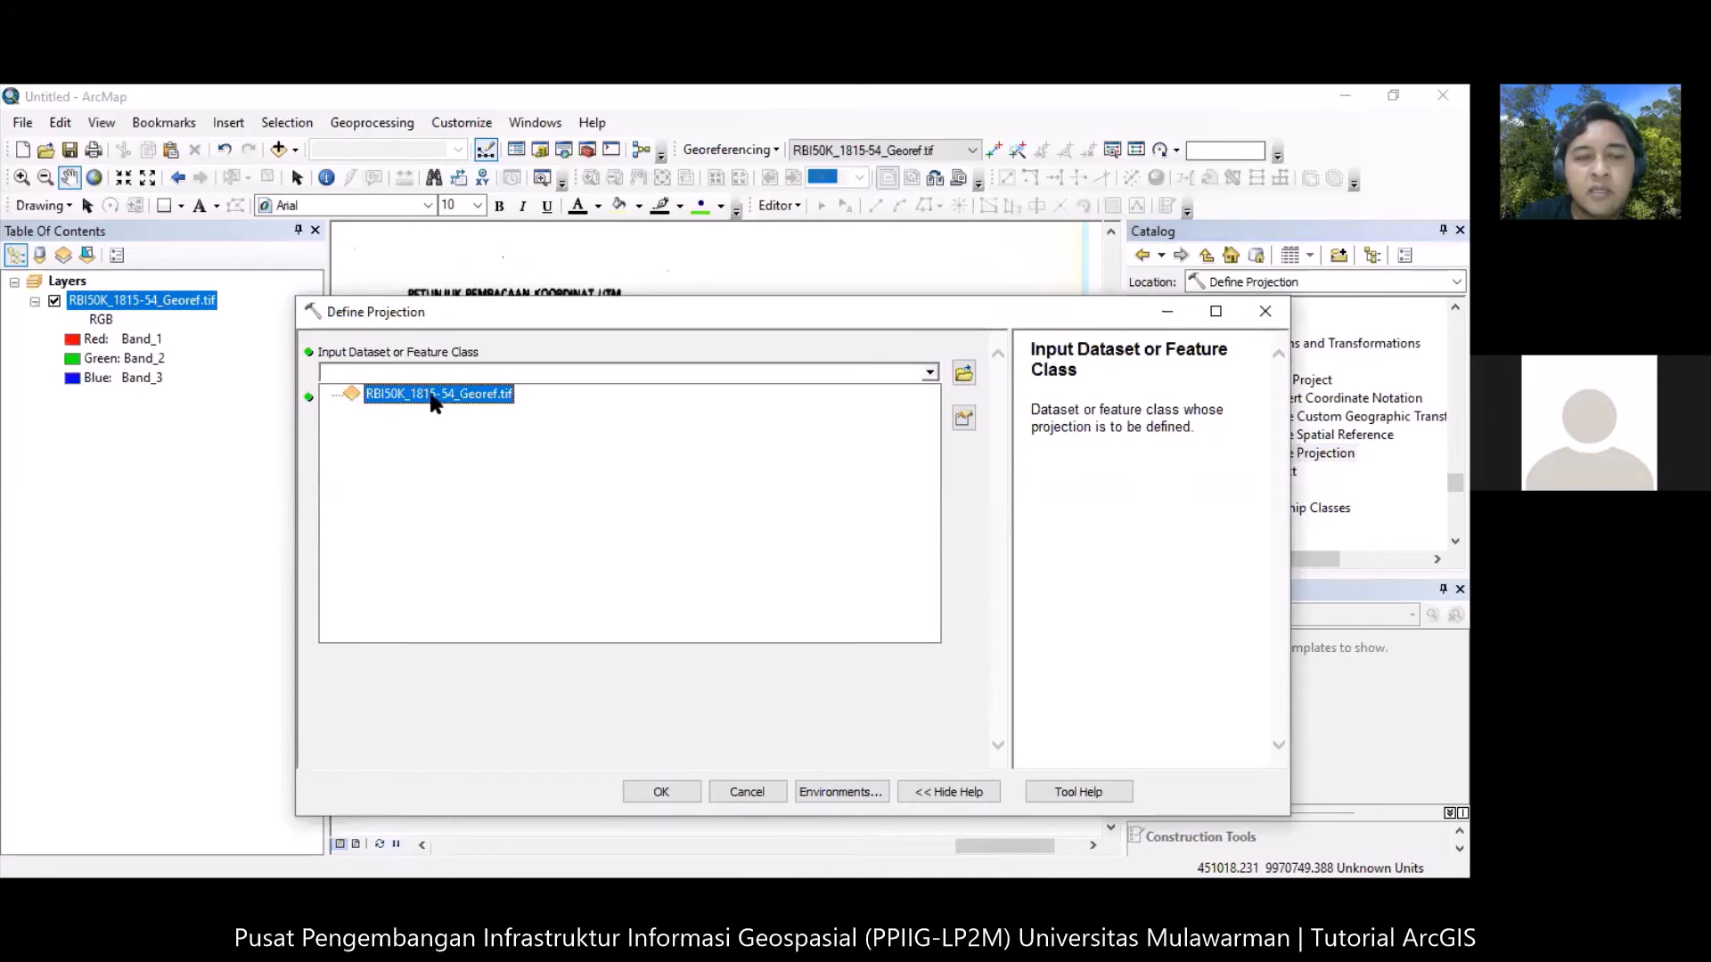
Define the projection of RBI50K_1815-54_Georef.tif as the projected UTM system Indonesia 1974 UTM Zone 50S.
{"action": "left_click", "coordinate": [431, 393]}
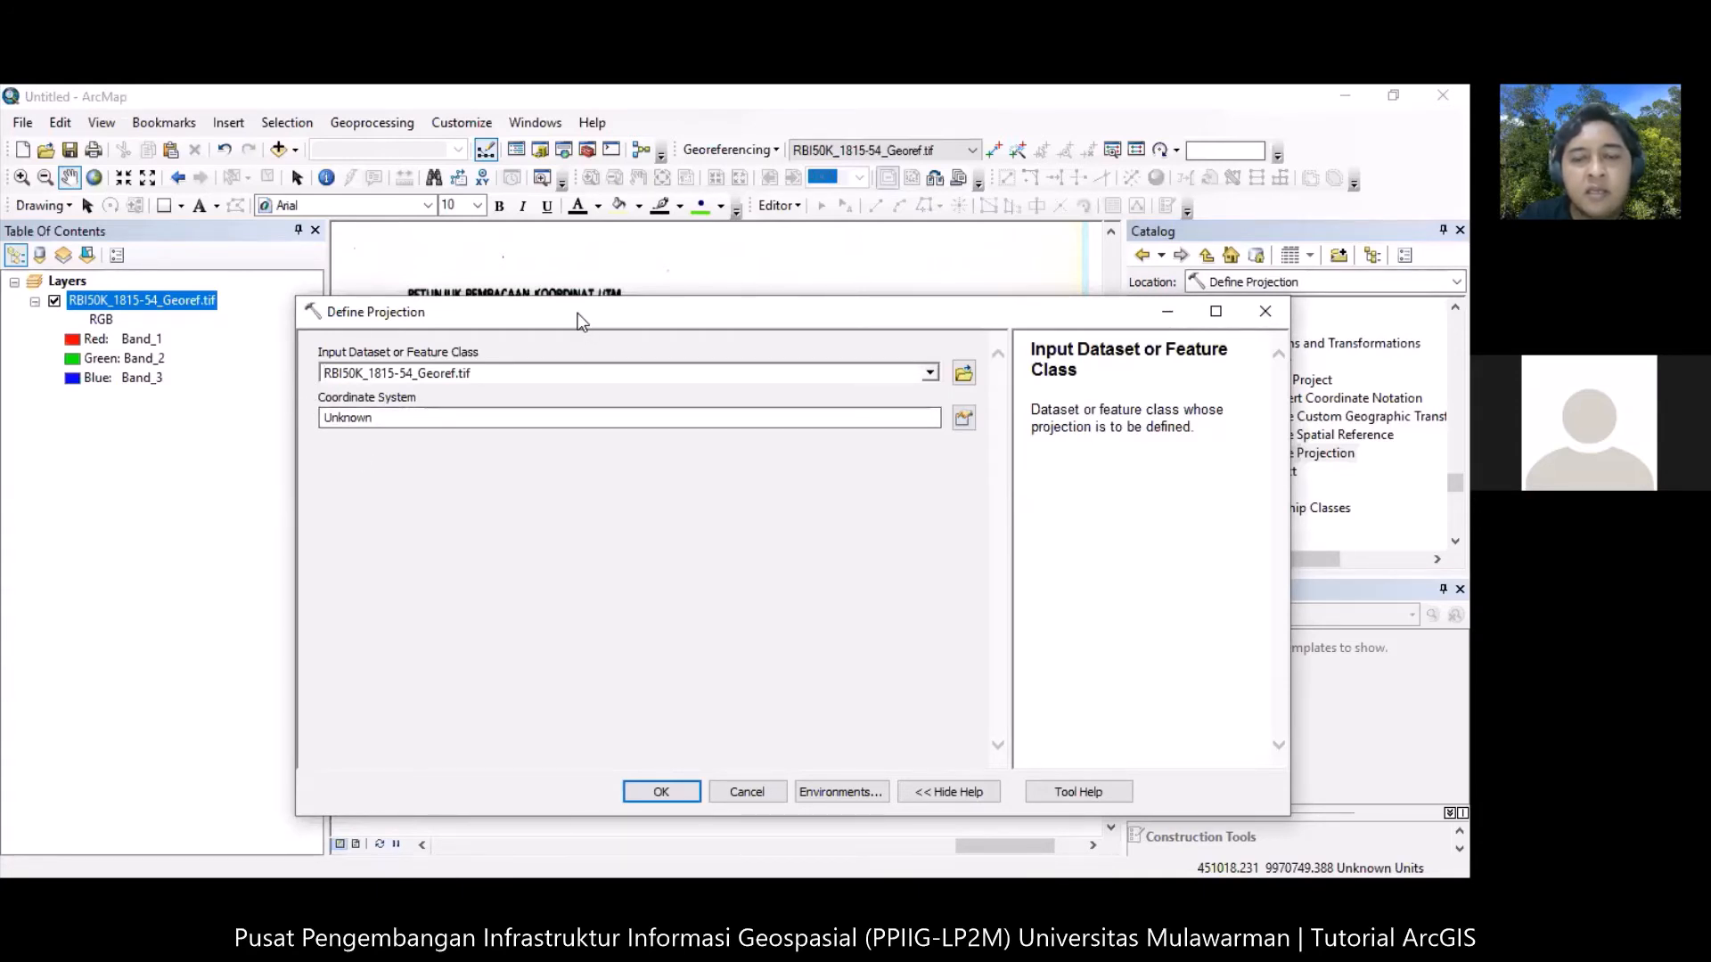
{"action": "left_click_drag", "start_coordinate": [581, 322], "coordinate": [539, 250]}
{"action": "left_click", "coordinate": [921, 347]}
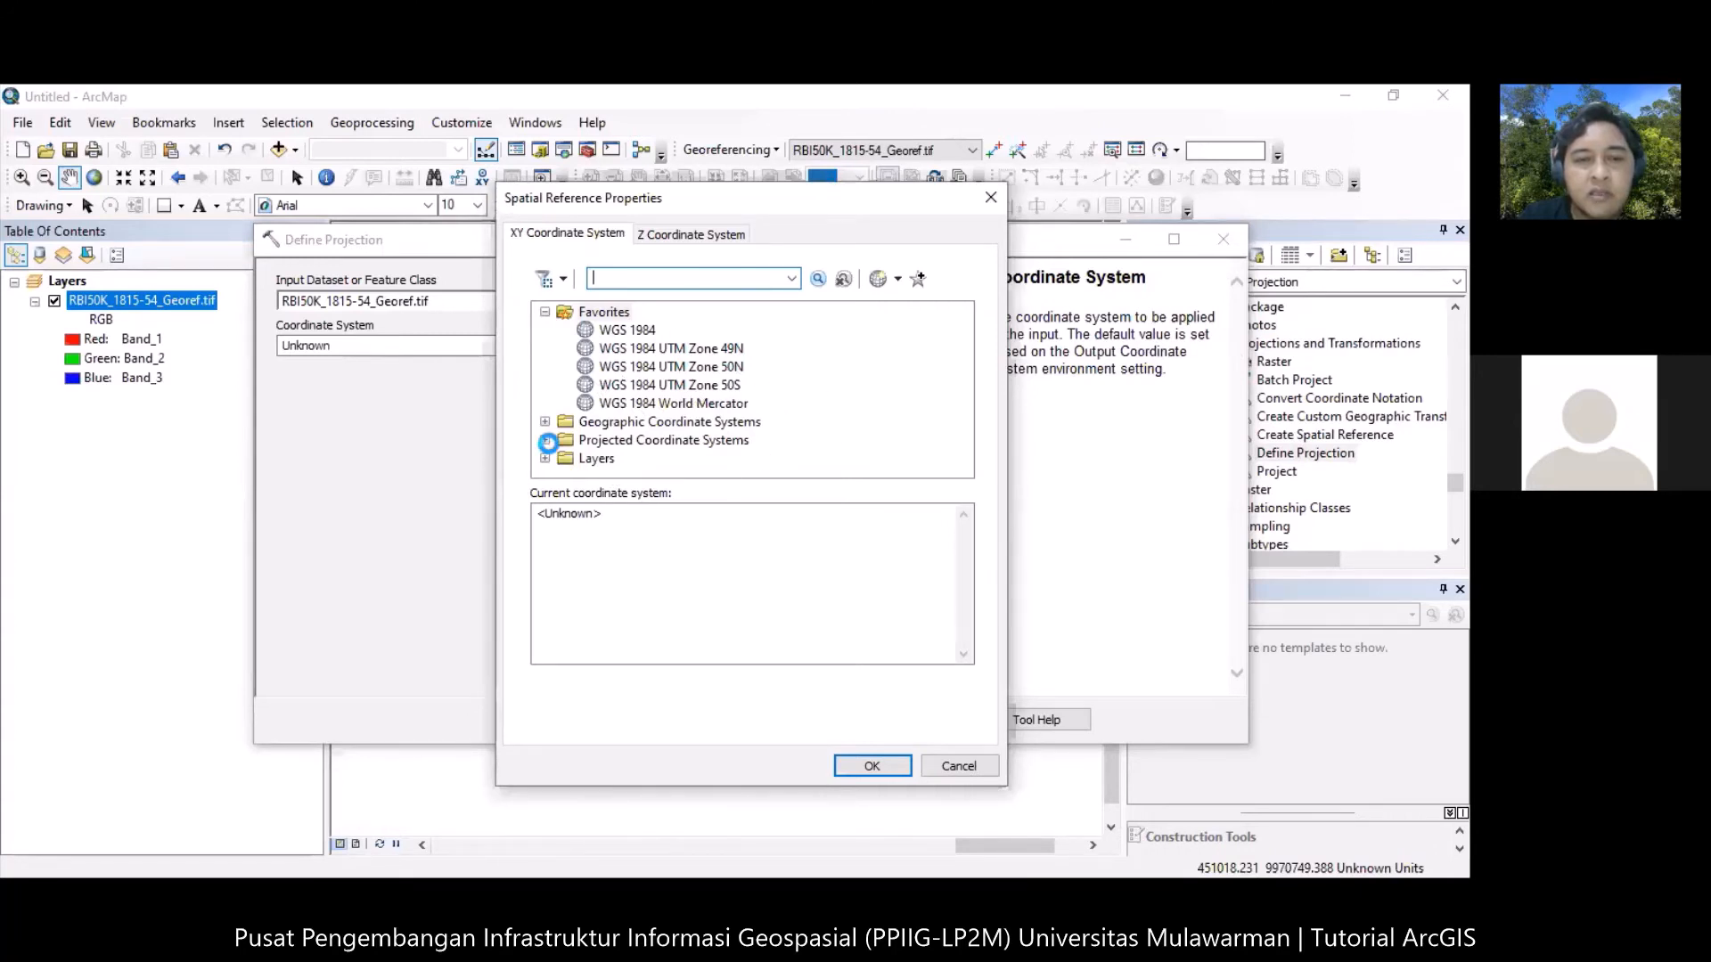
{"action": "left_click", "coordinate": [545, 441]}
{"action": "scroll", "coordinate": [802, 399], "scroll_direction": "down", "scroll_amount": 2}
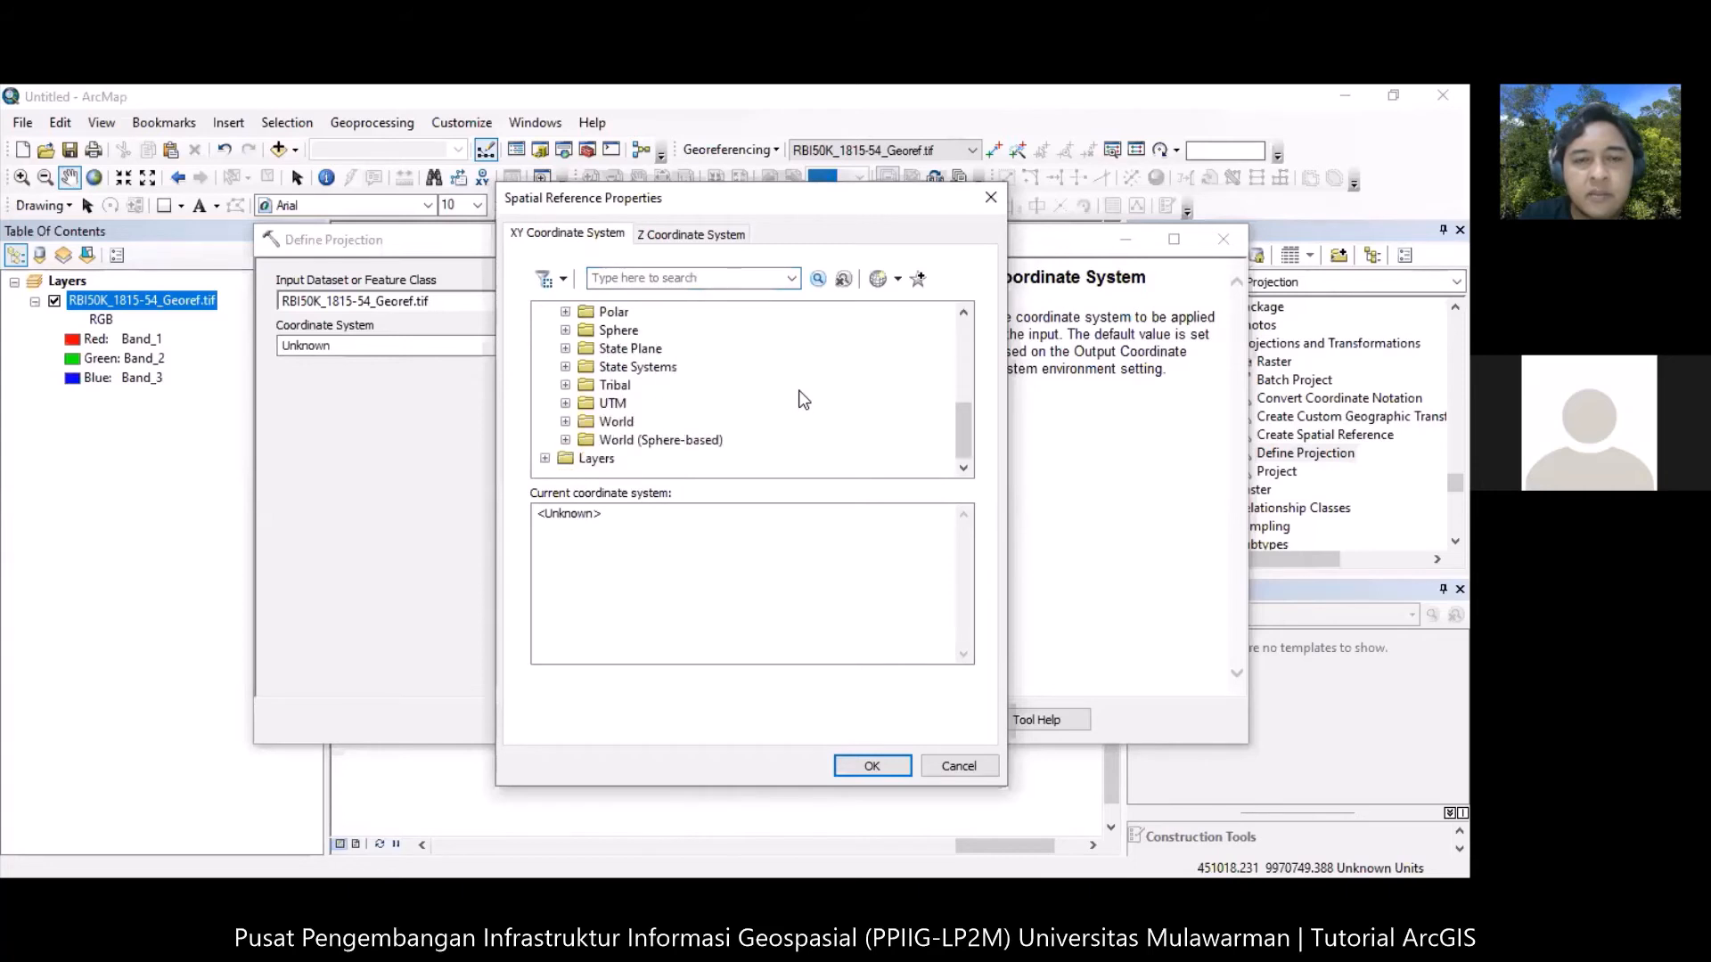
{"action": "left_click", "coordinate": [566, 404]}
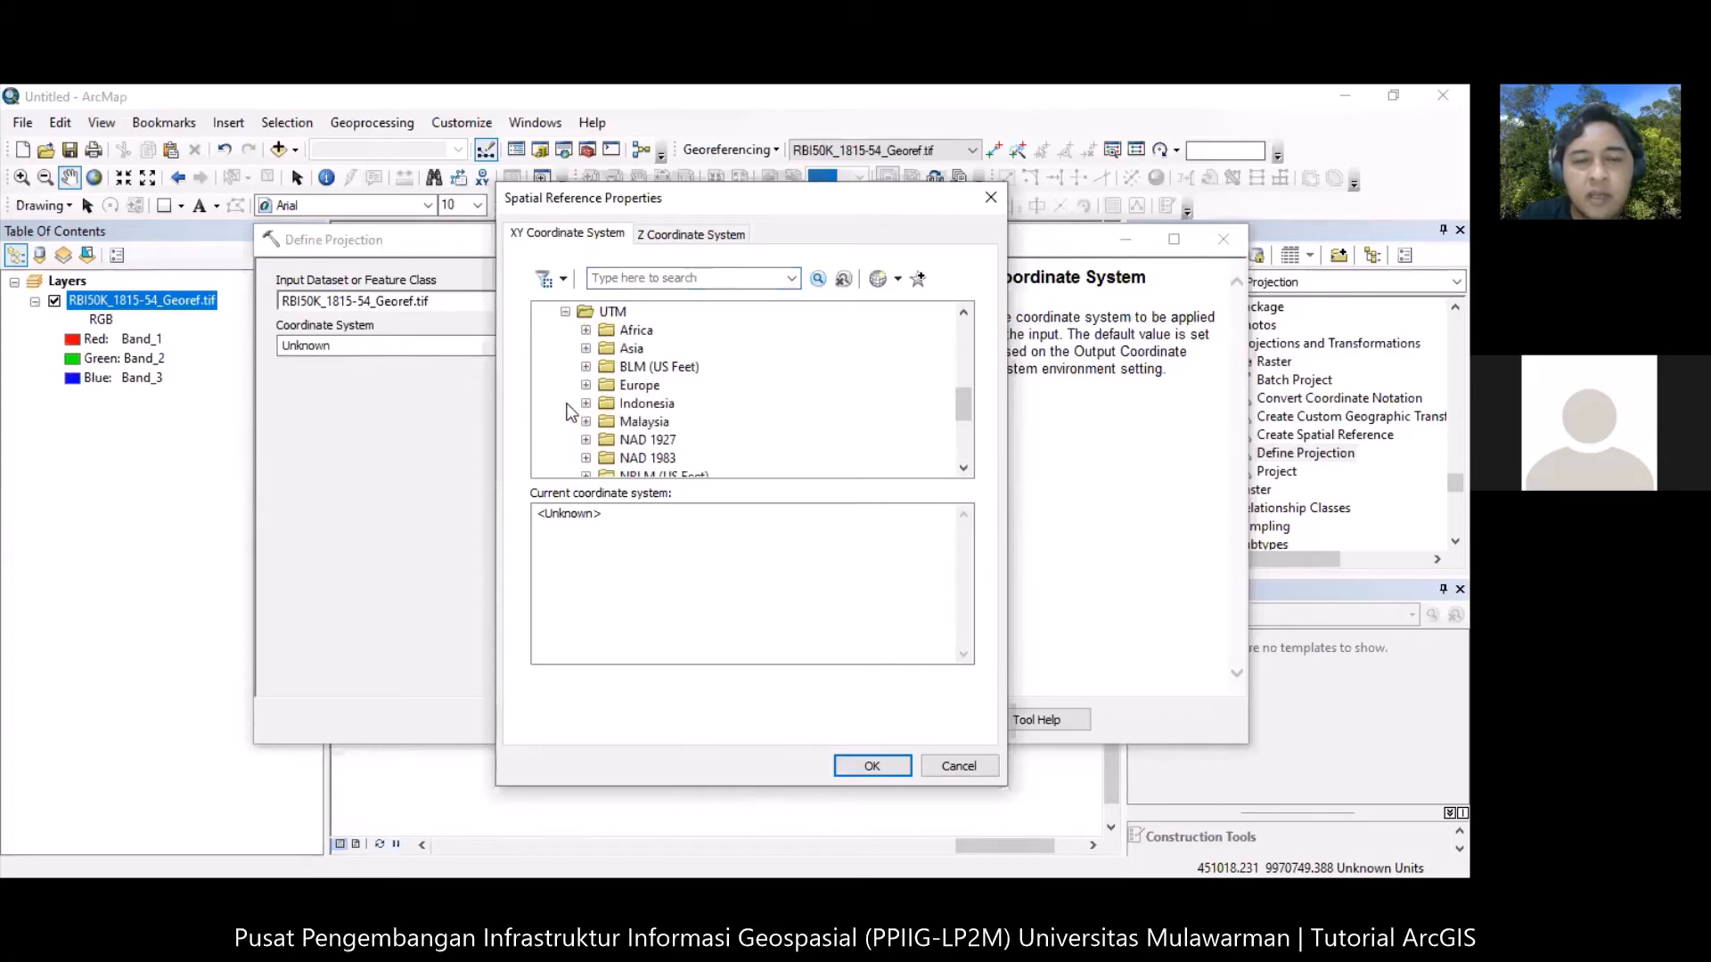
{"action": "scroll", "coordinate": [730, 388], "scroll_direction": "down", "scroll_amount": 1}
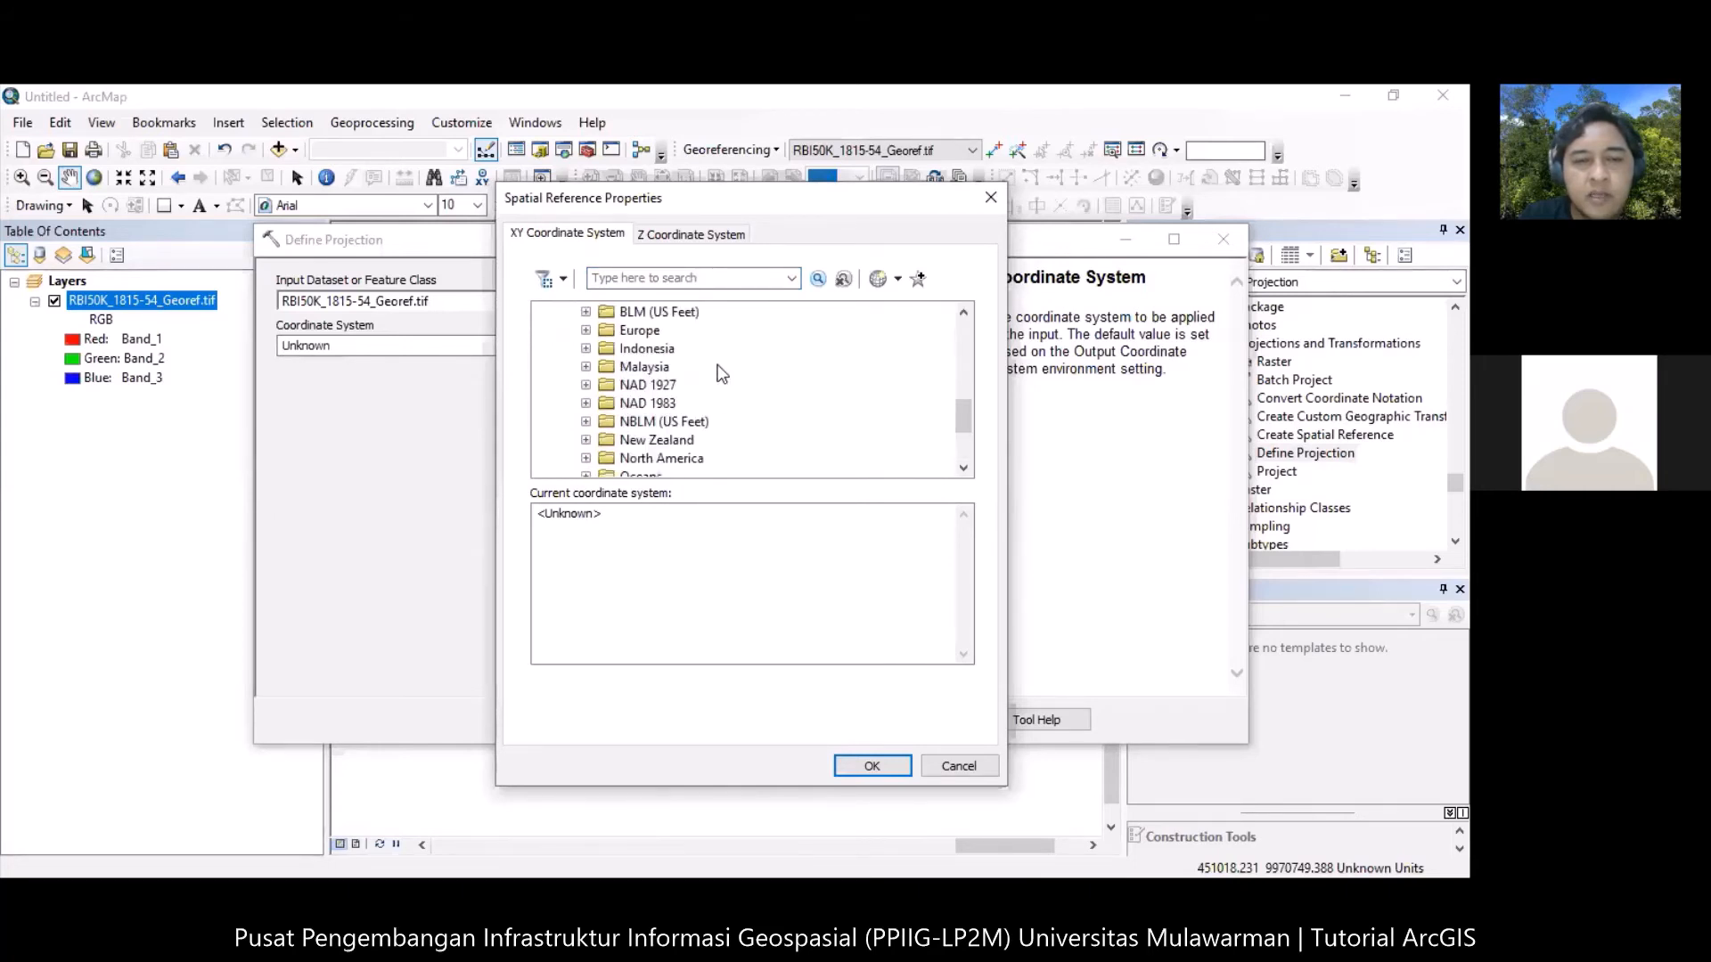
{"action": "left_click", "coordinate": [585, 349]}
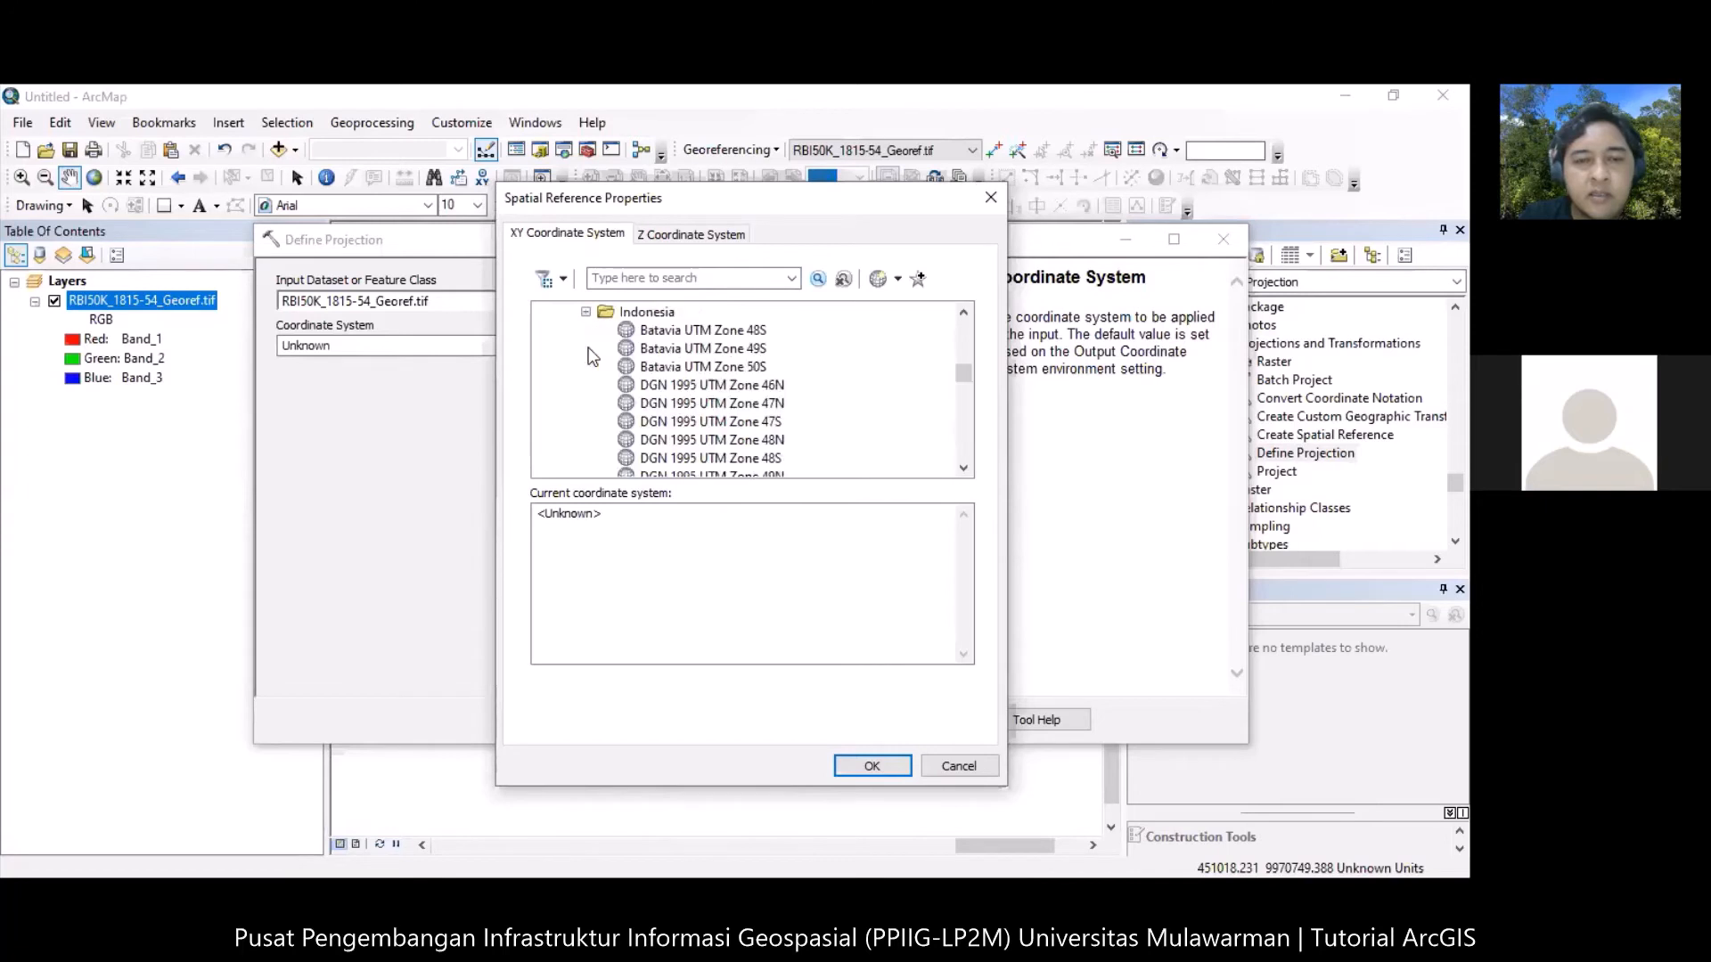
{"action": "scroll", "coordinate": [944, 365], "scroll_direction": "down", "scroll_amount": 3}
{"action": "scroll", "coordinate": [945, 388], "scroll_direction": "down", "scroll_amount": 1}
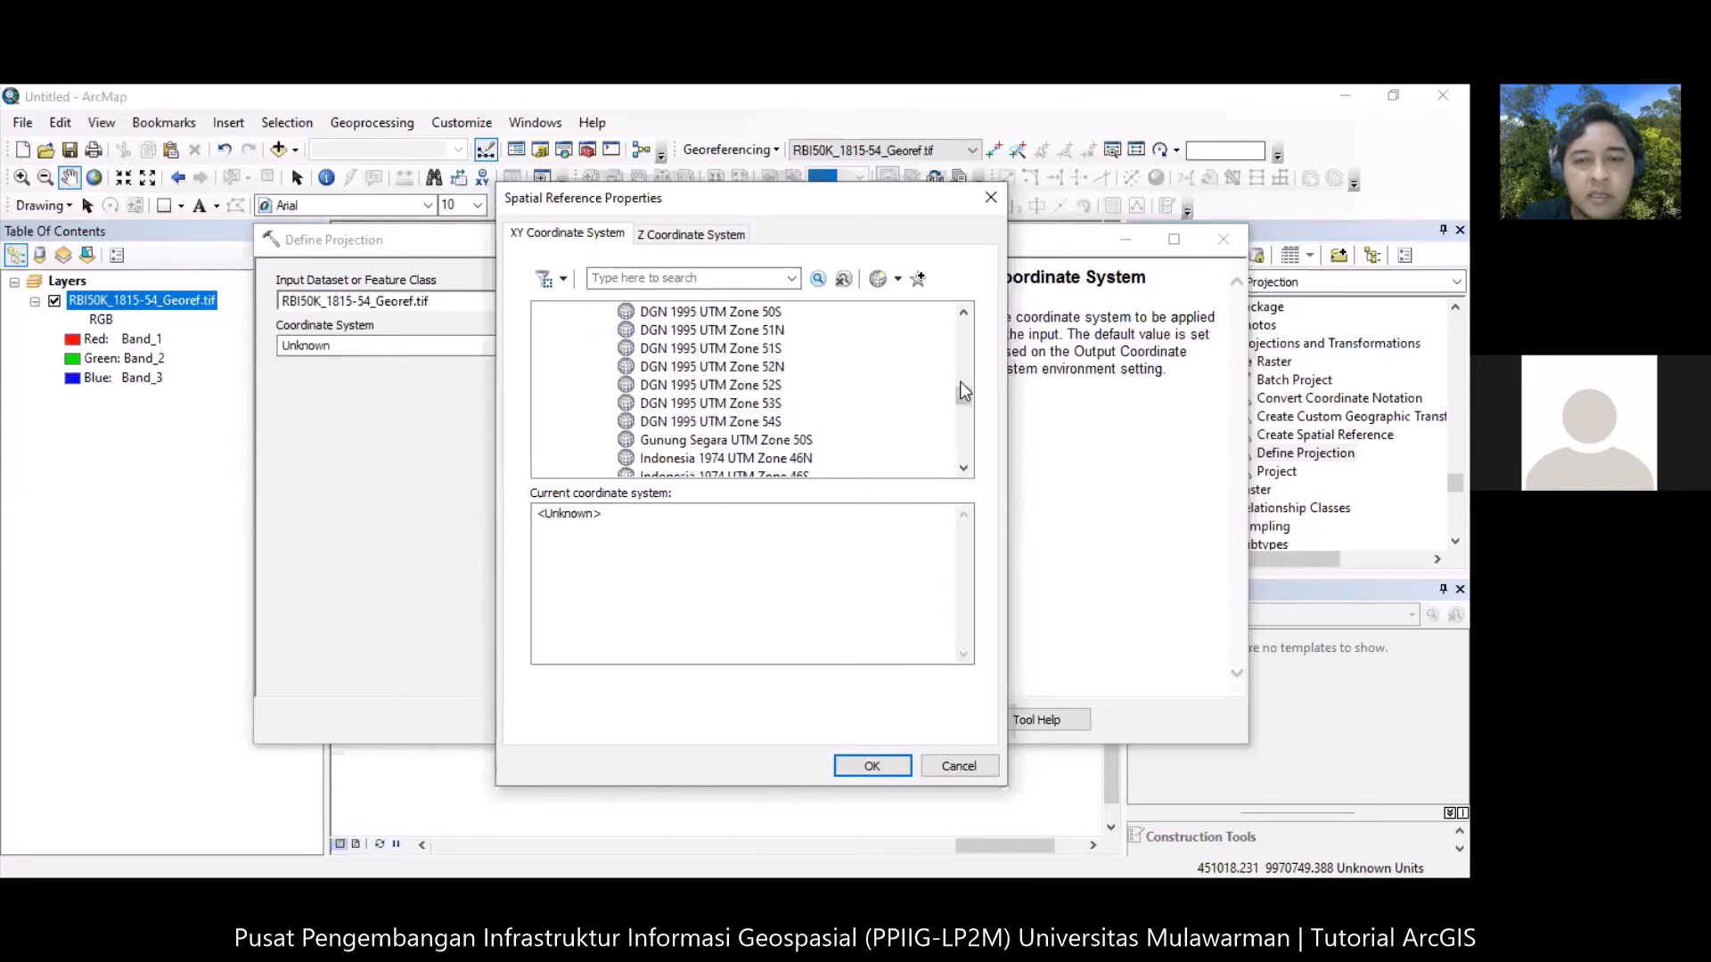
{"action": "scroll", "coordinate": [908, 395], "scroll_direction": "down", "scroll_amount": 2}
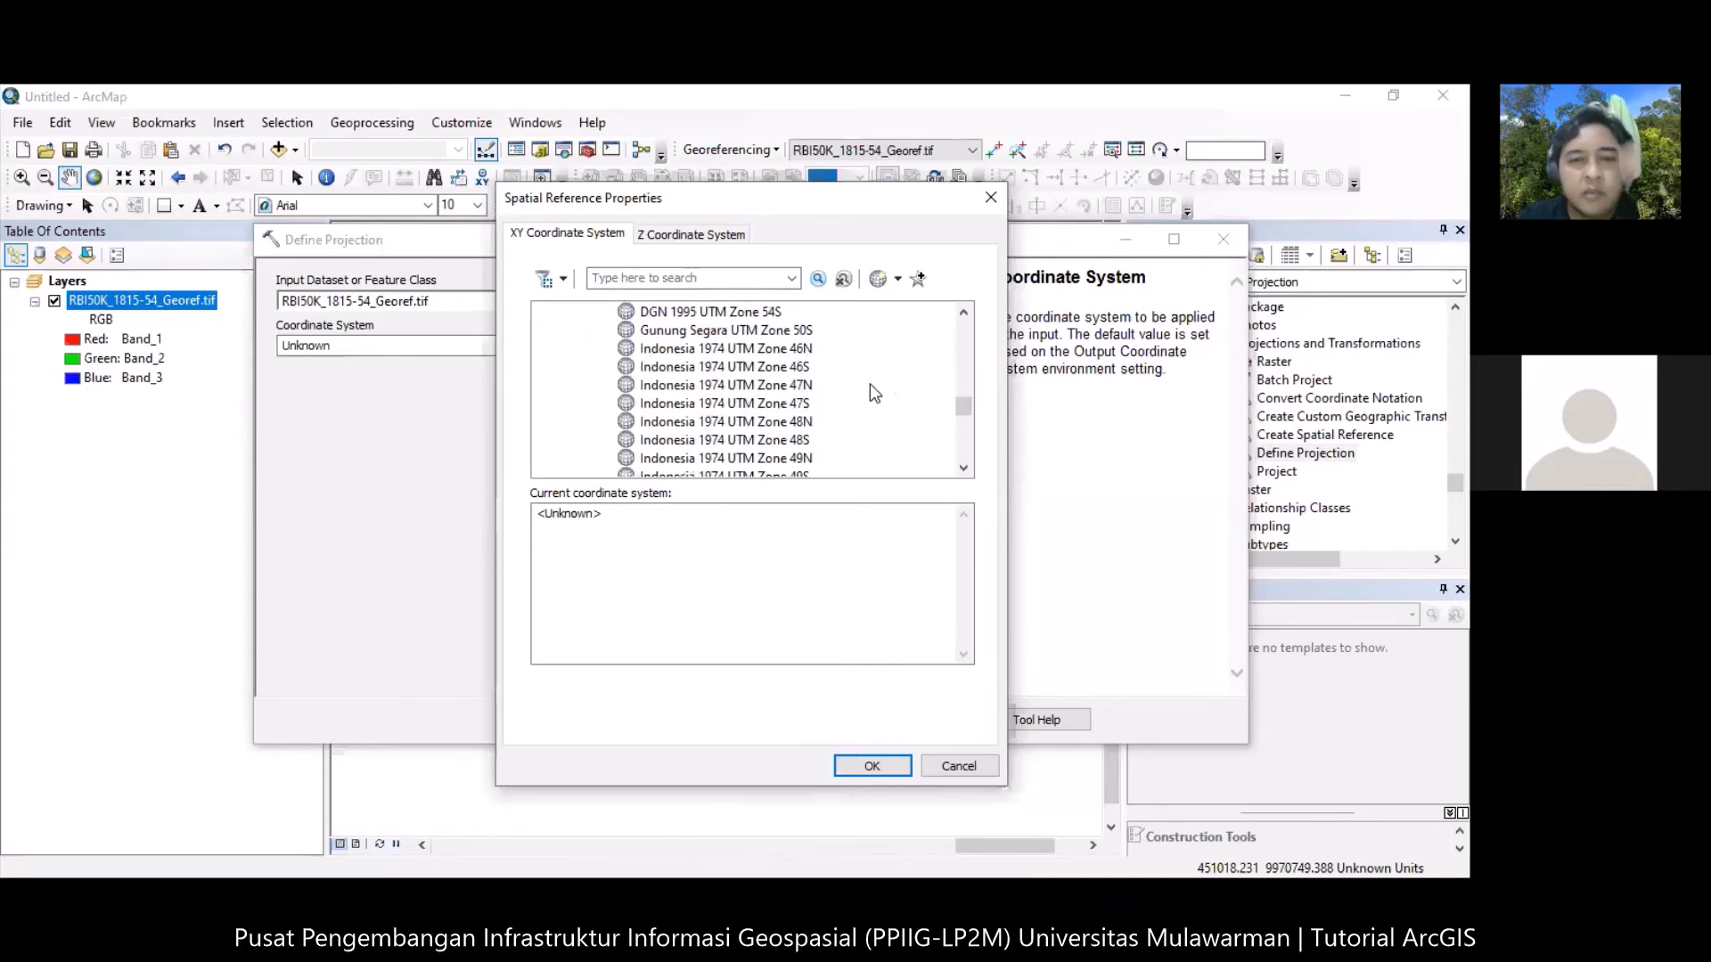
{"action": "scroll", "coordinate": [798, 401], "scroll_direction": "down", "scroll_amount": 1}
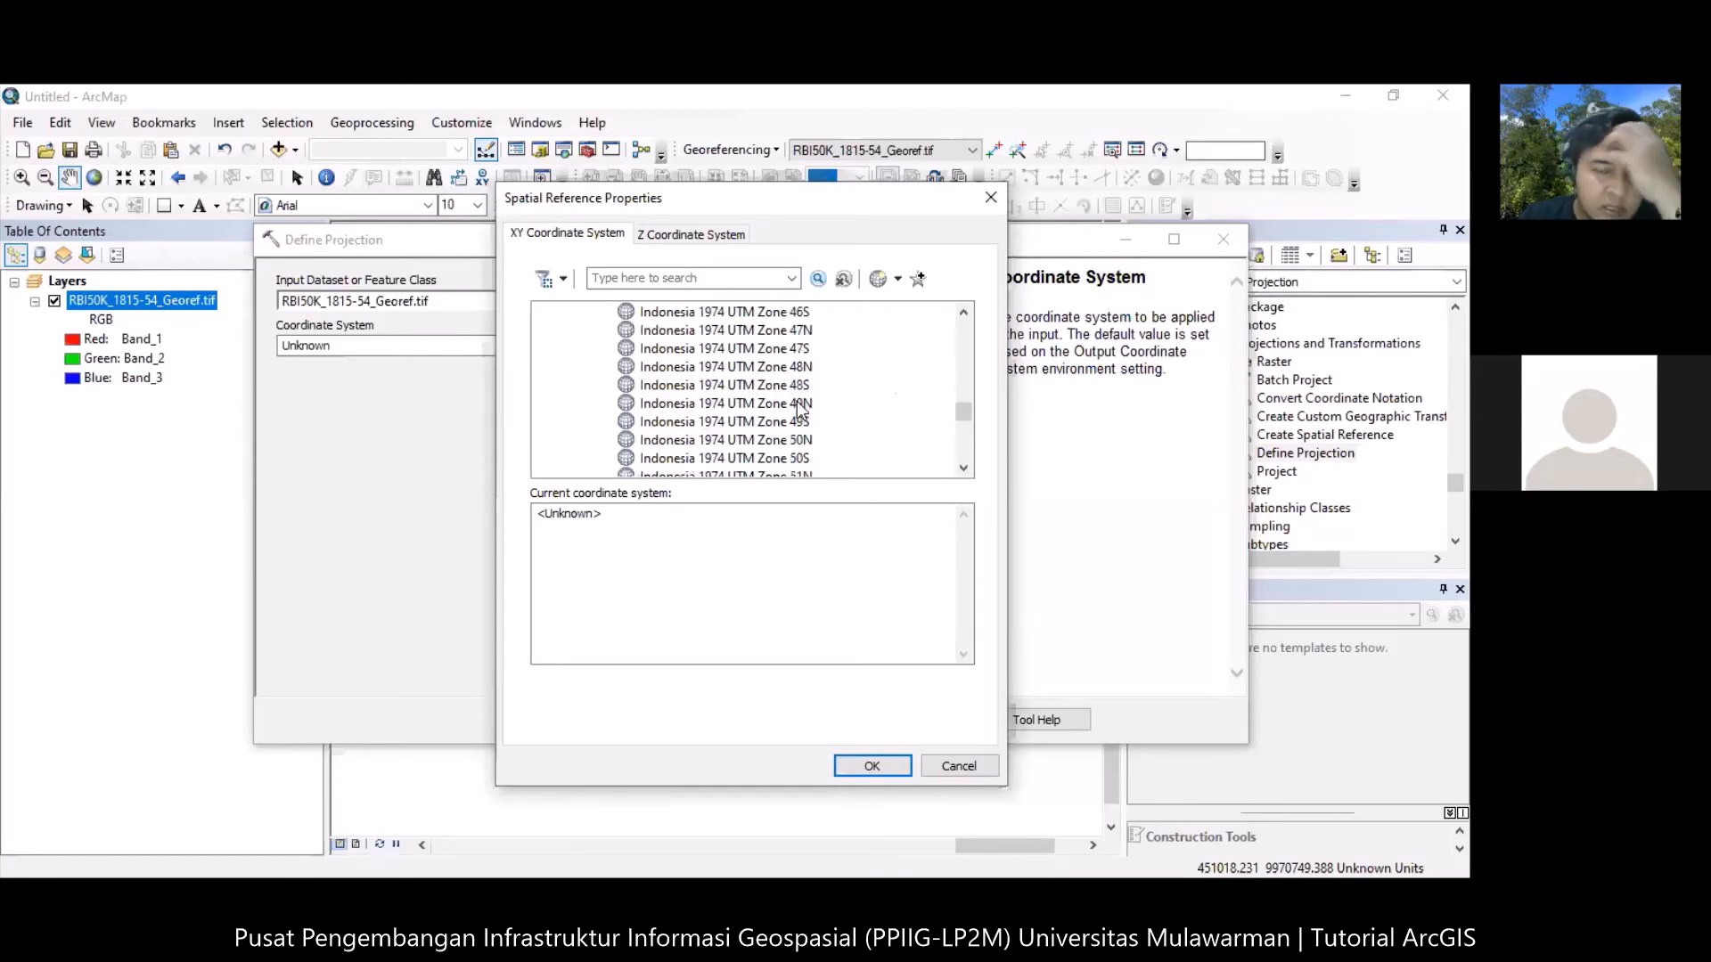
{"action": "scroll", "coordinate": [797, 408], "scroll_direction": "down", "scroll_amount": 1}
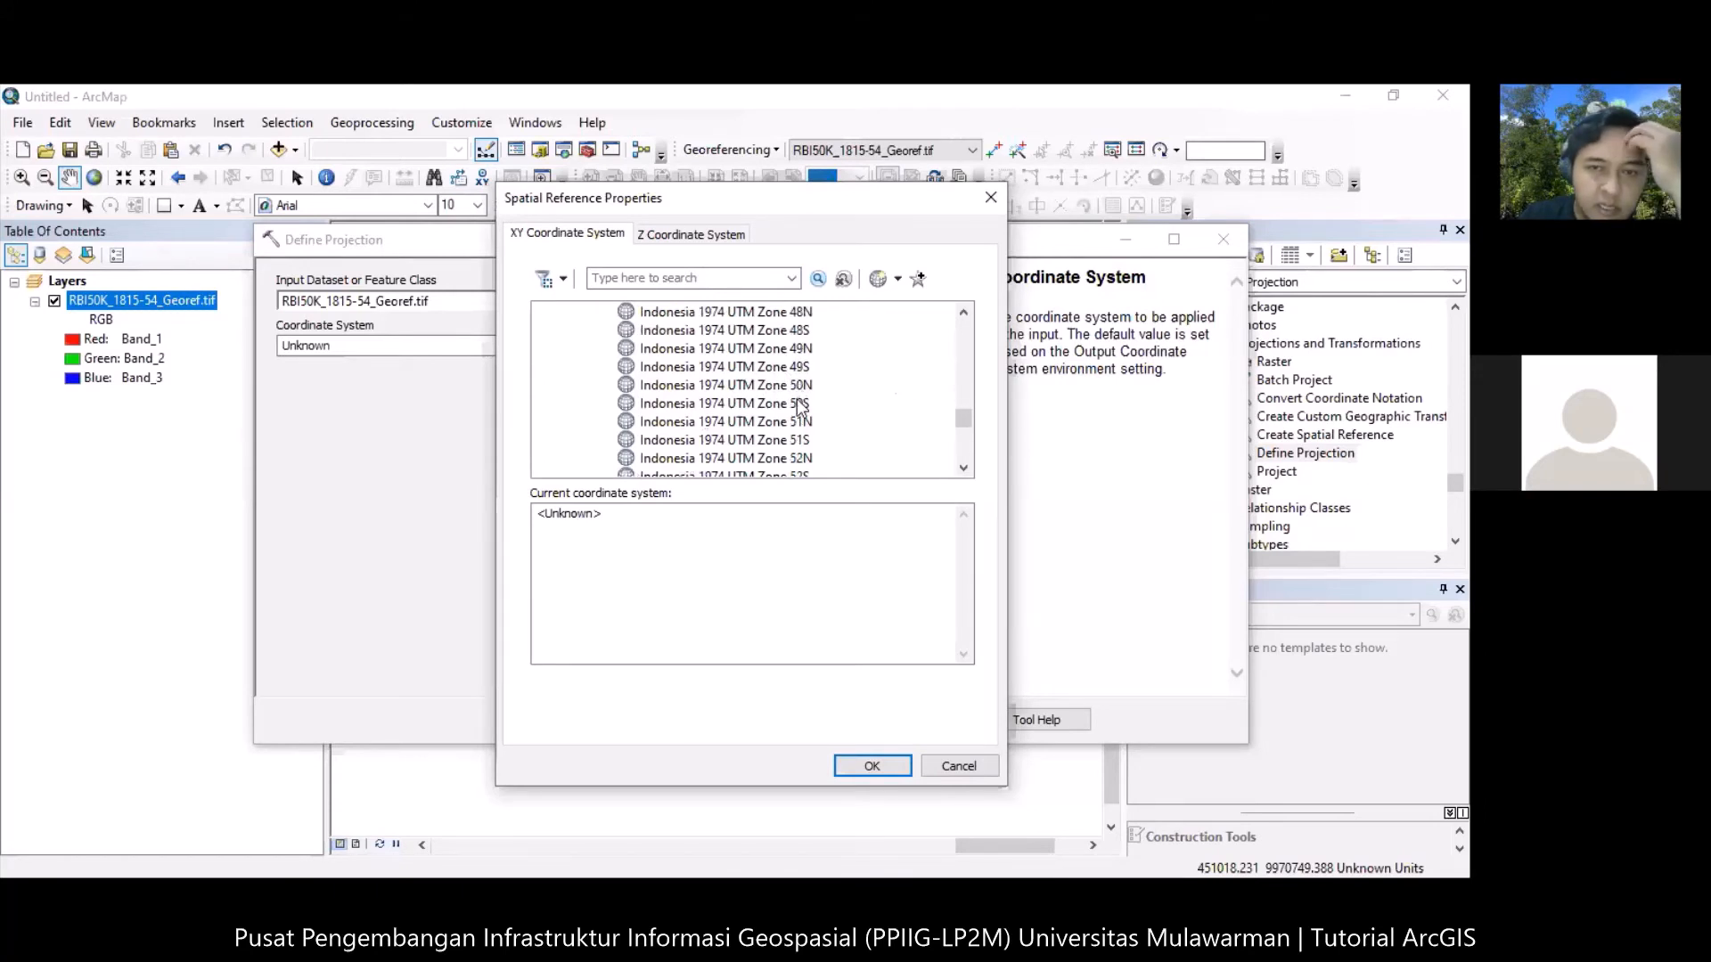
{"action": "left_click", "coordinate": [791, 403]}
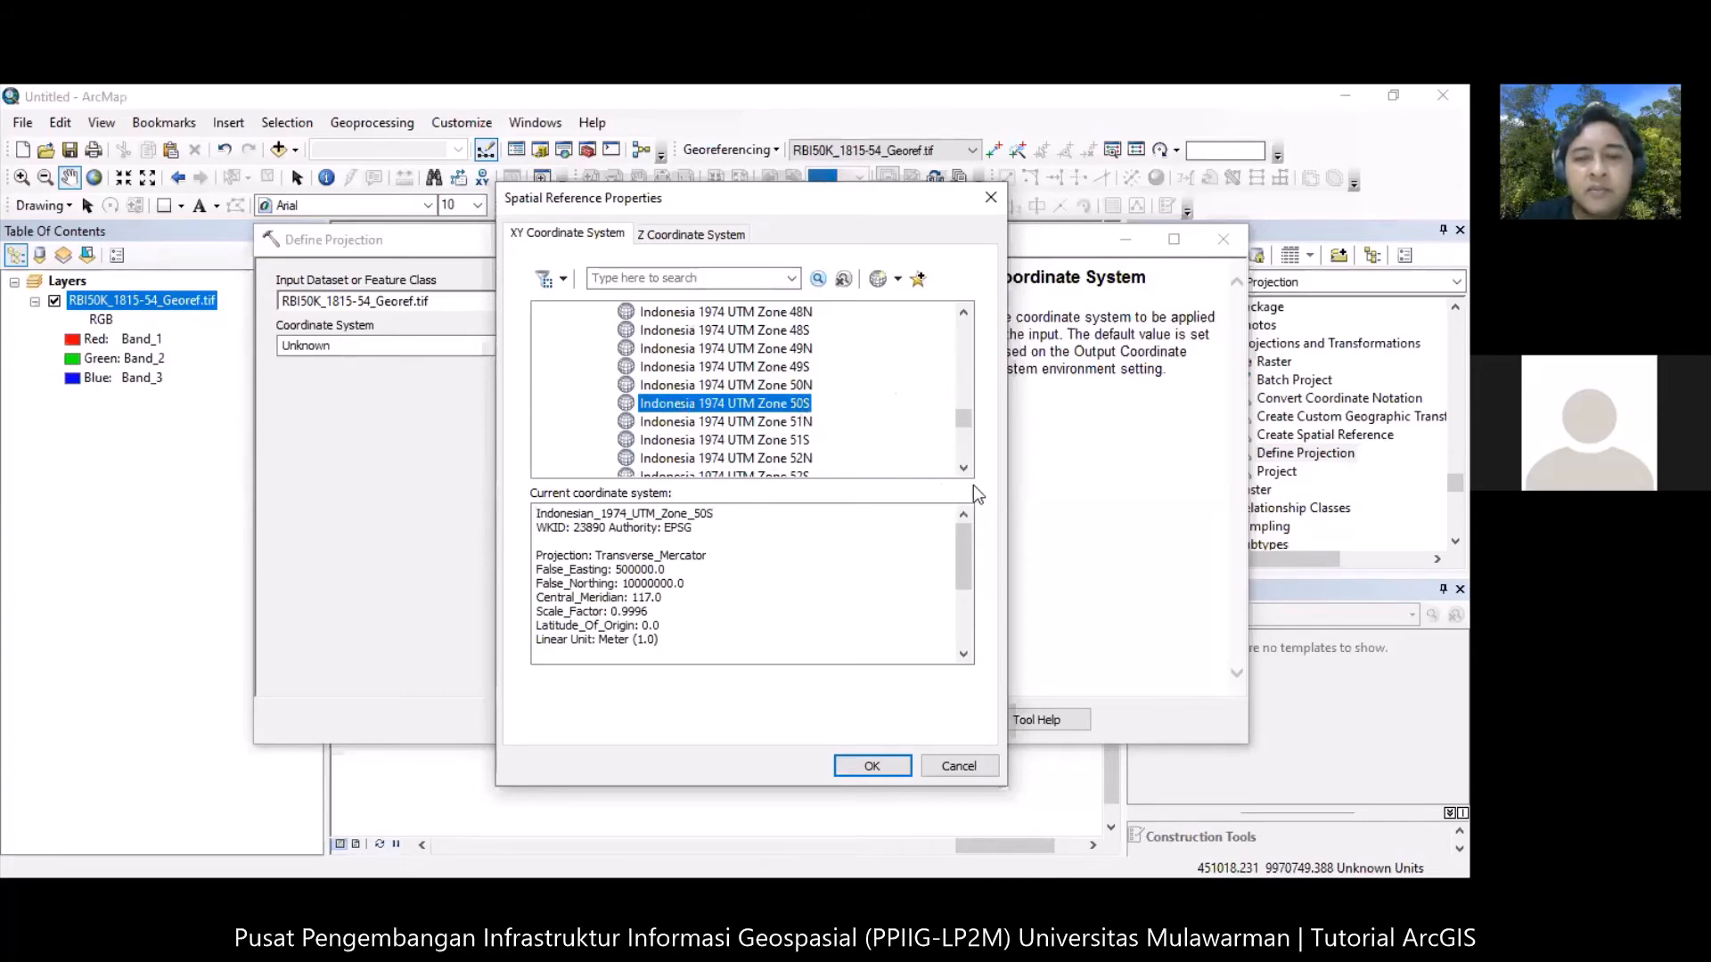
{"action": "left_click", "coordinate": [893, 756]}
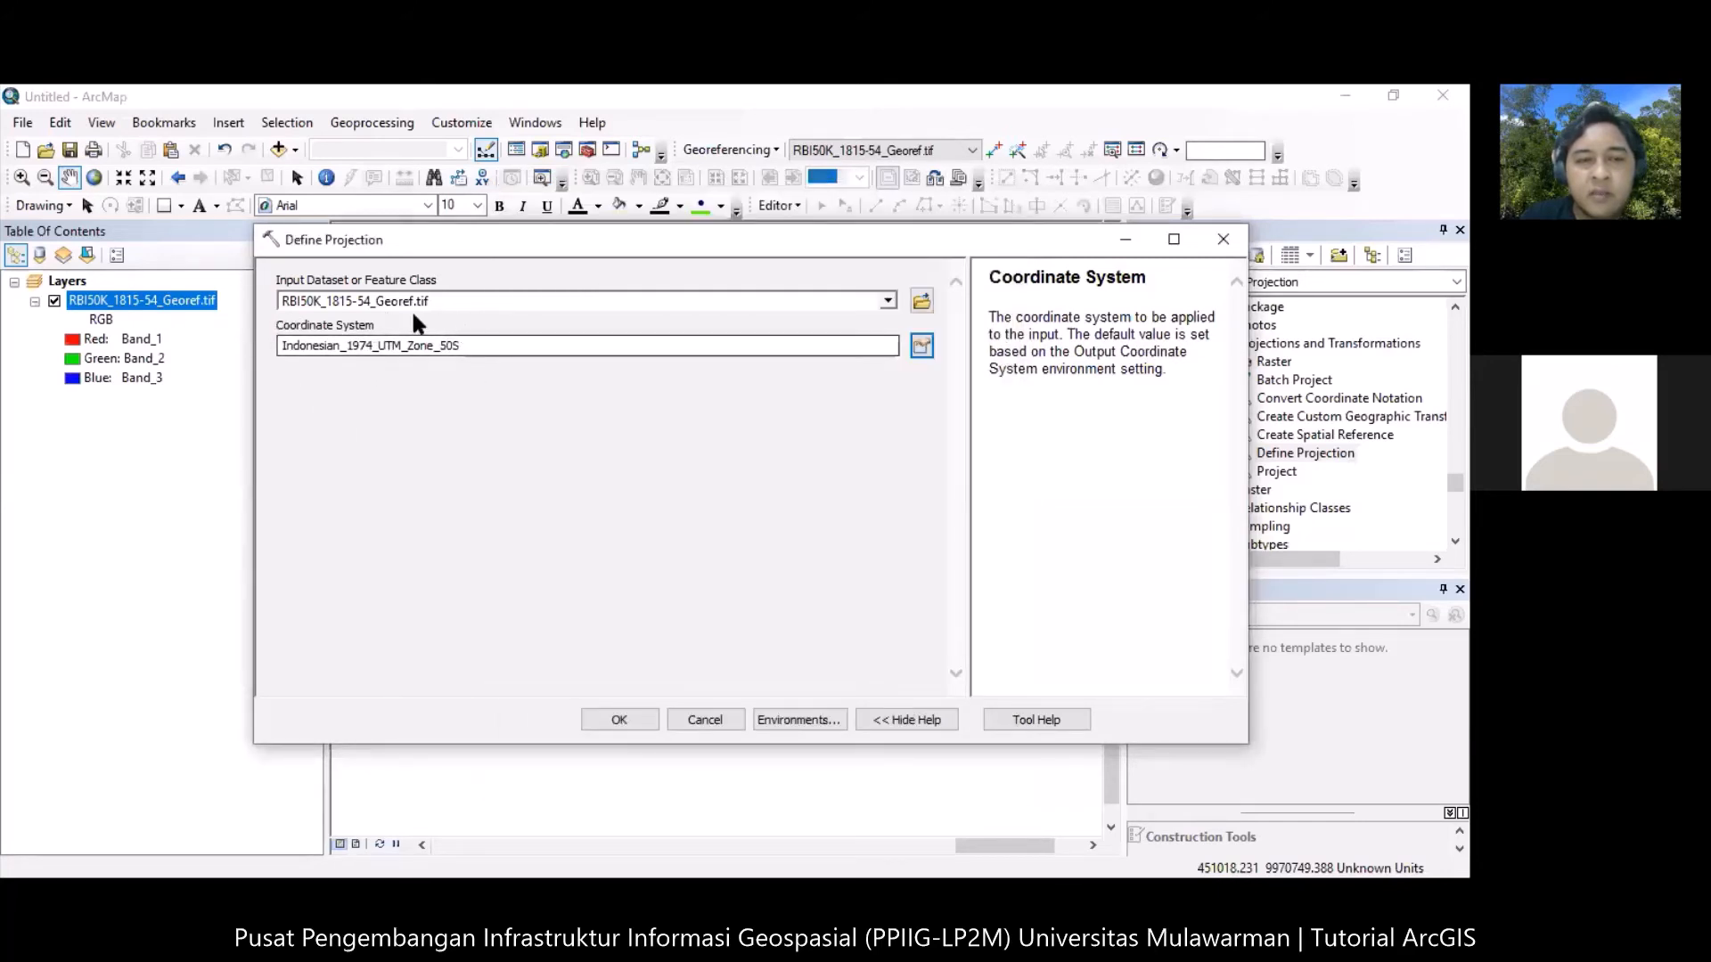
{"action": "left_click", "coordinate": [620, 720]}
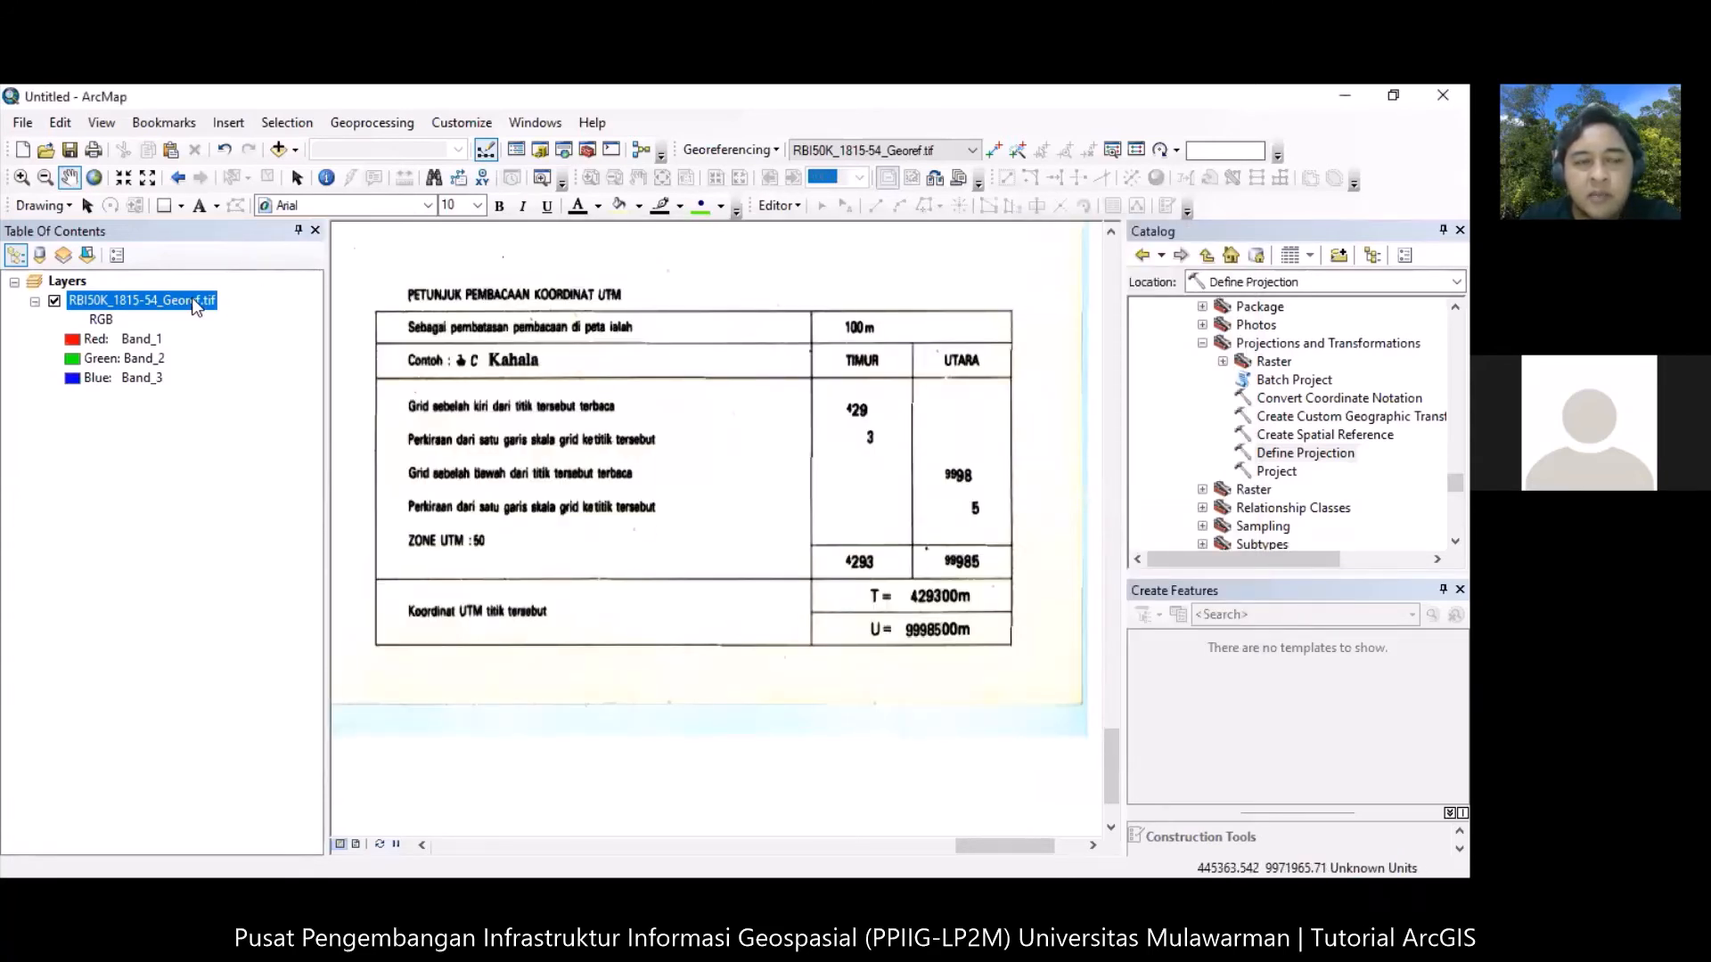
Refresh the SIG_TLingkunganFT folder in the catalog after defining the raster's projection.
{"action": "left_click", "coordinate": [94, 178]}
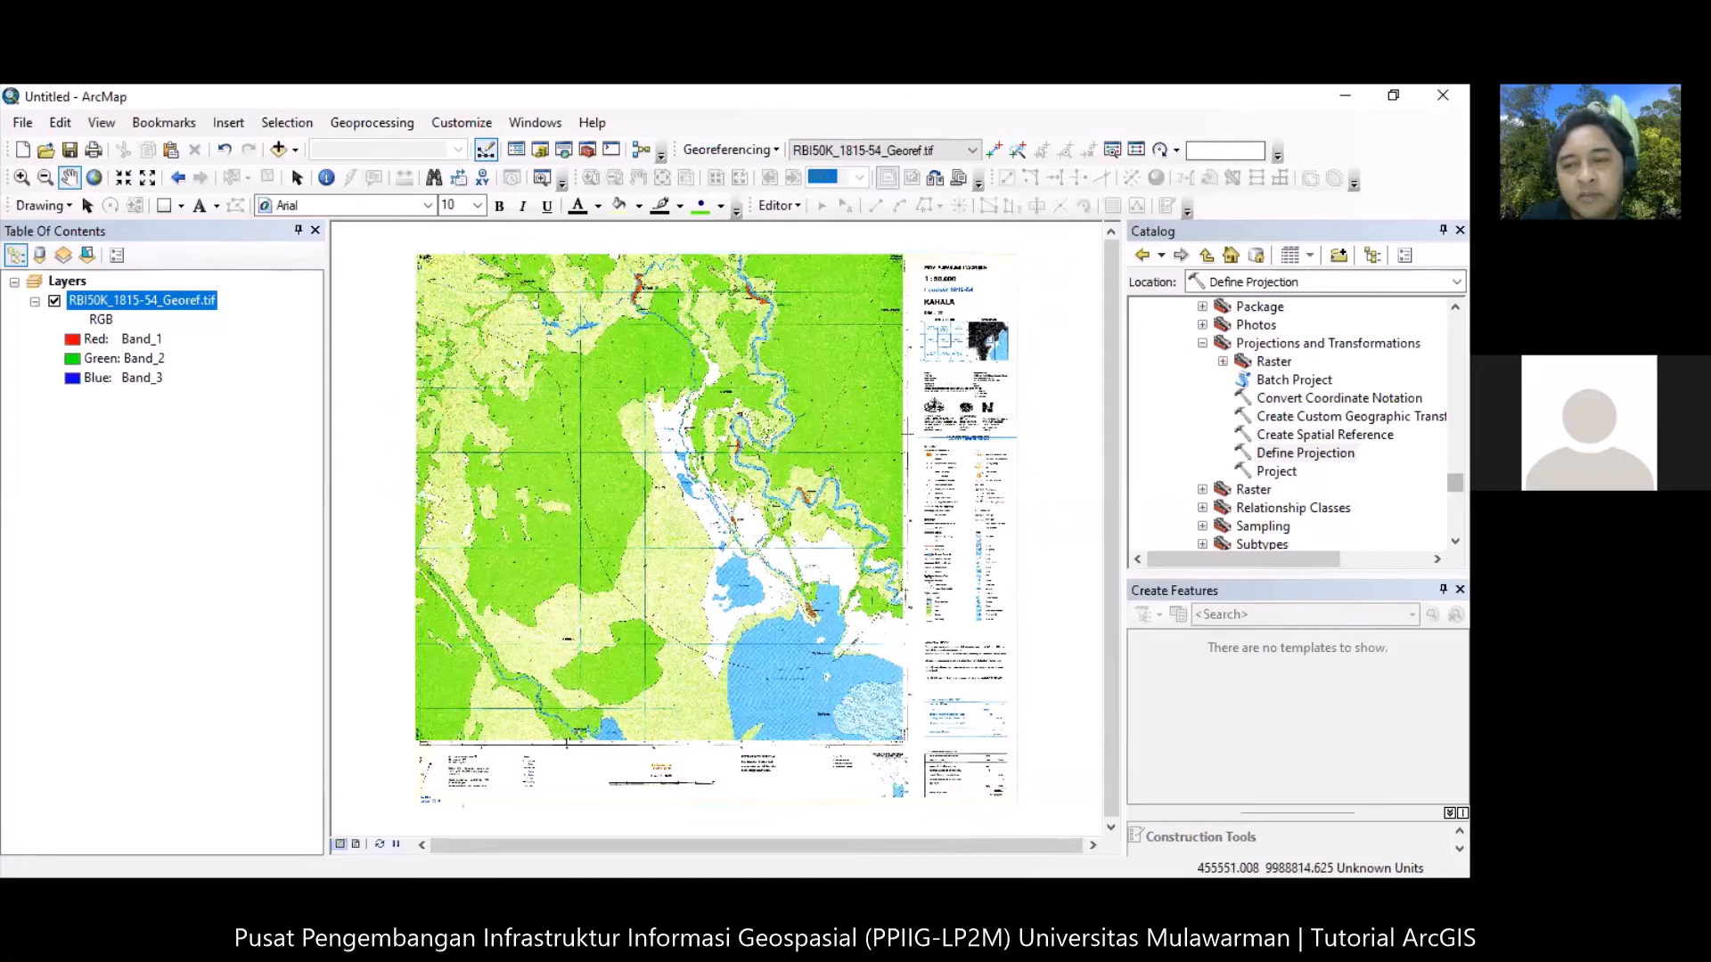
{"action": "scroll", "coordinate": [1292, 424], "scroll_direction": "up", "scroll_amount": 15}
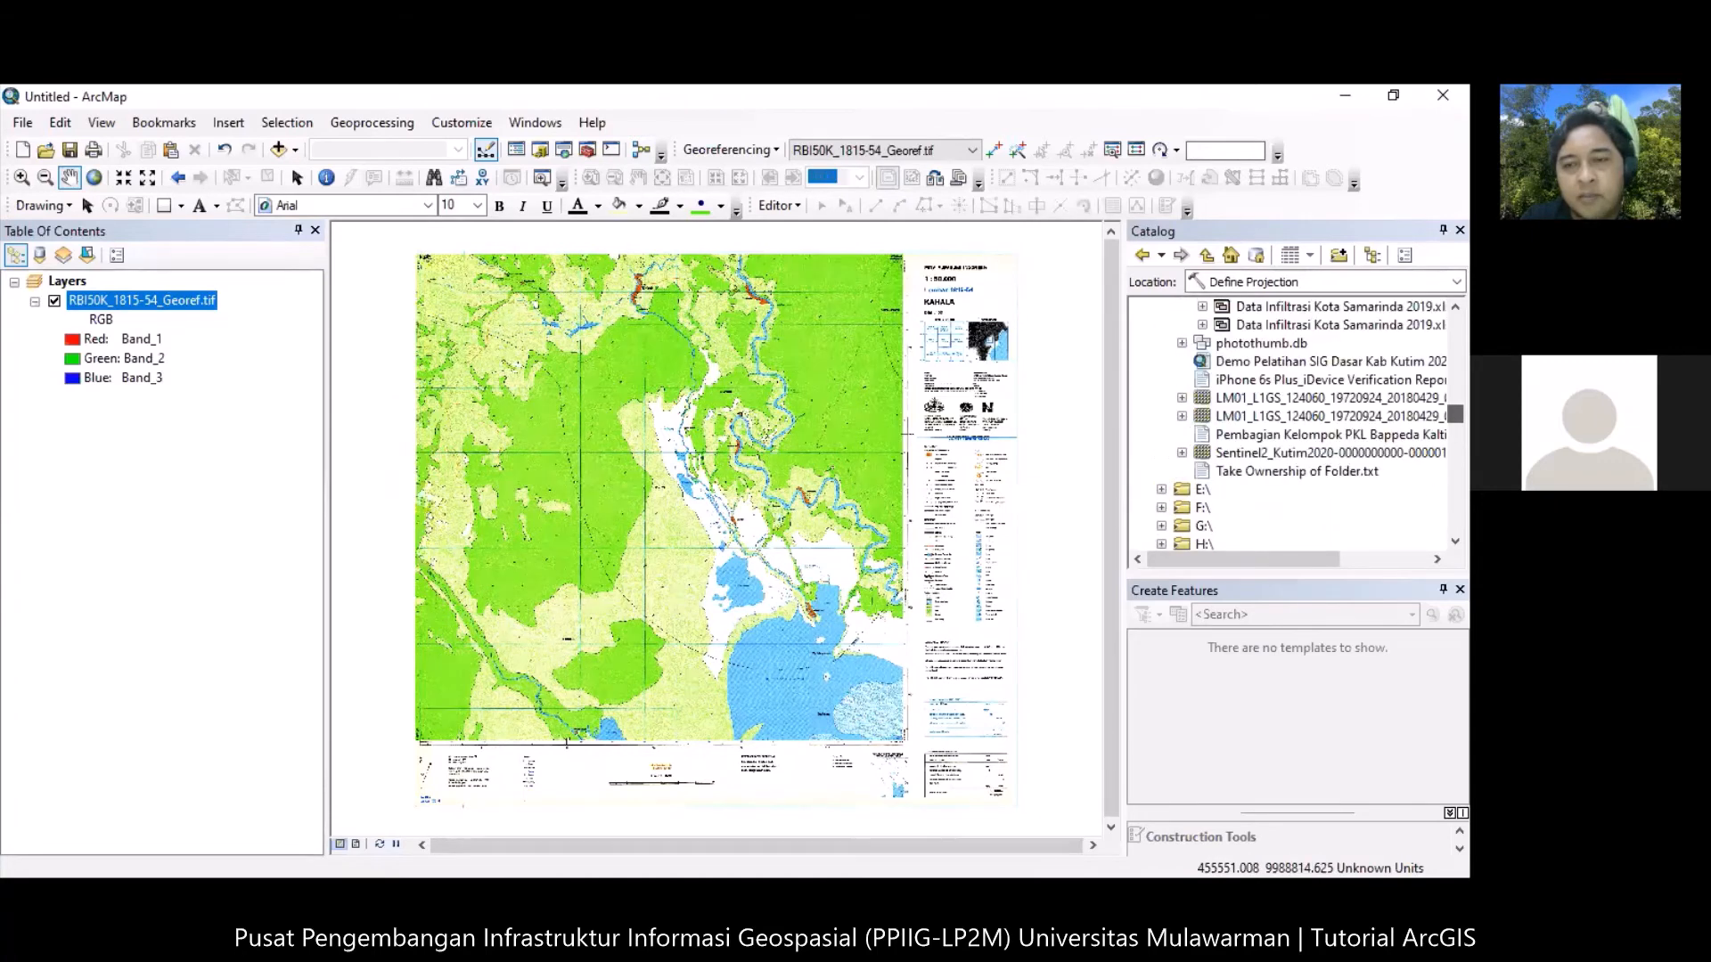
{"action": "scroll", "coordinate": [1431, 401], "scroll_direction": "up", "scroll_amount": 5}
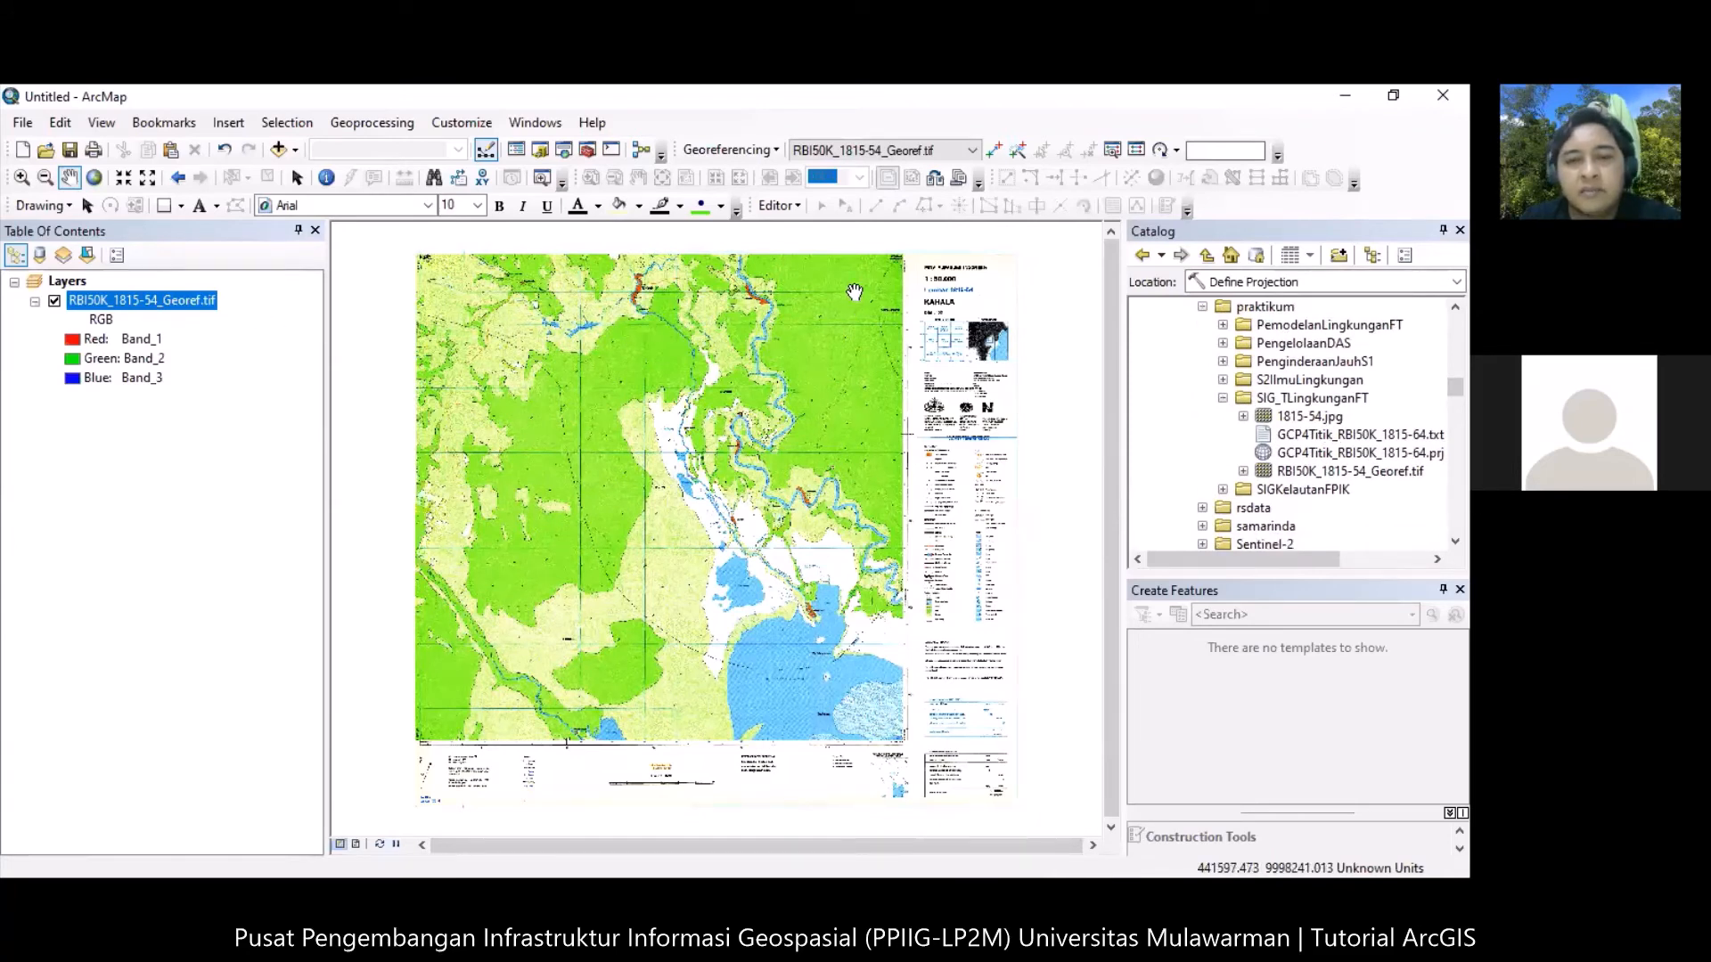
{"action": "left_click", "coordinate": [1322, 397]}
{"action": "right_click", "coordinate": [1322, 398]}
{"action": "left_click", "coordinate": [1361, 499]}
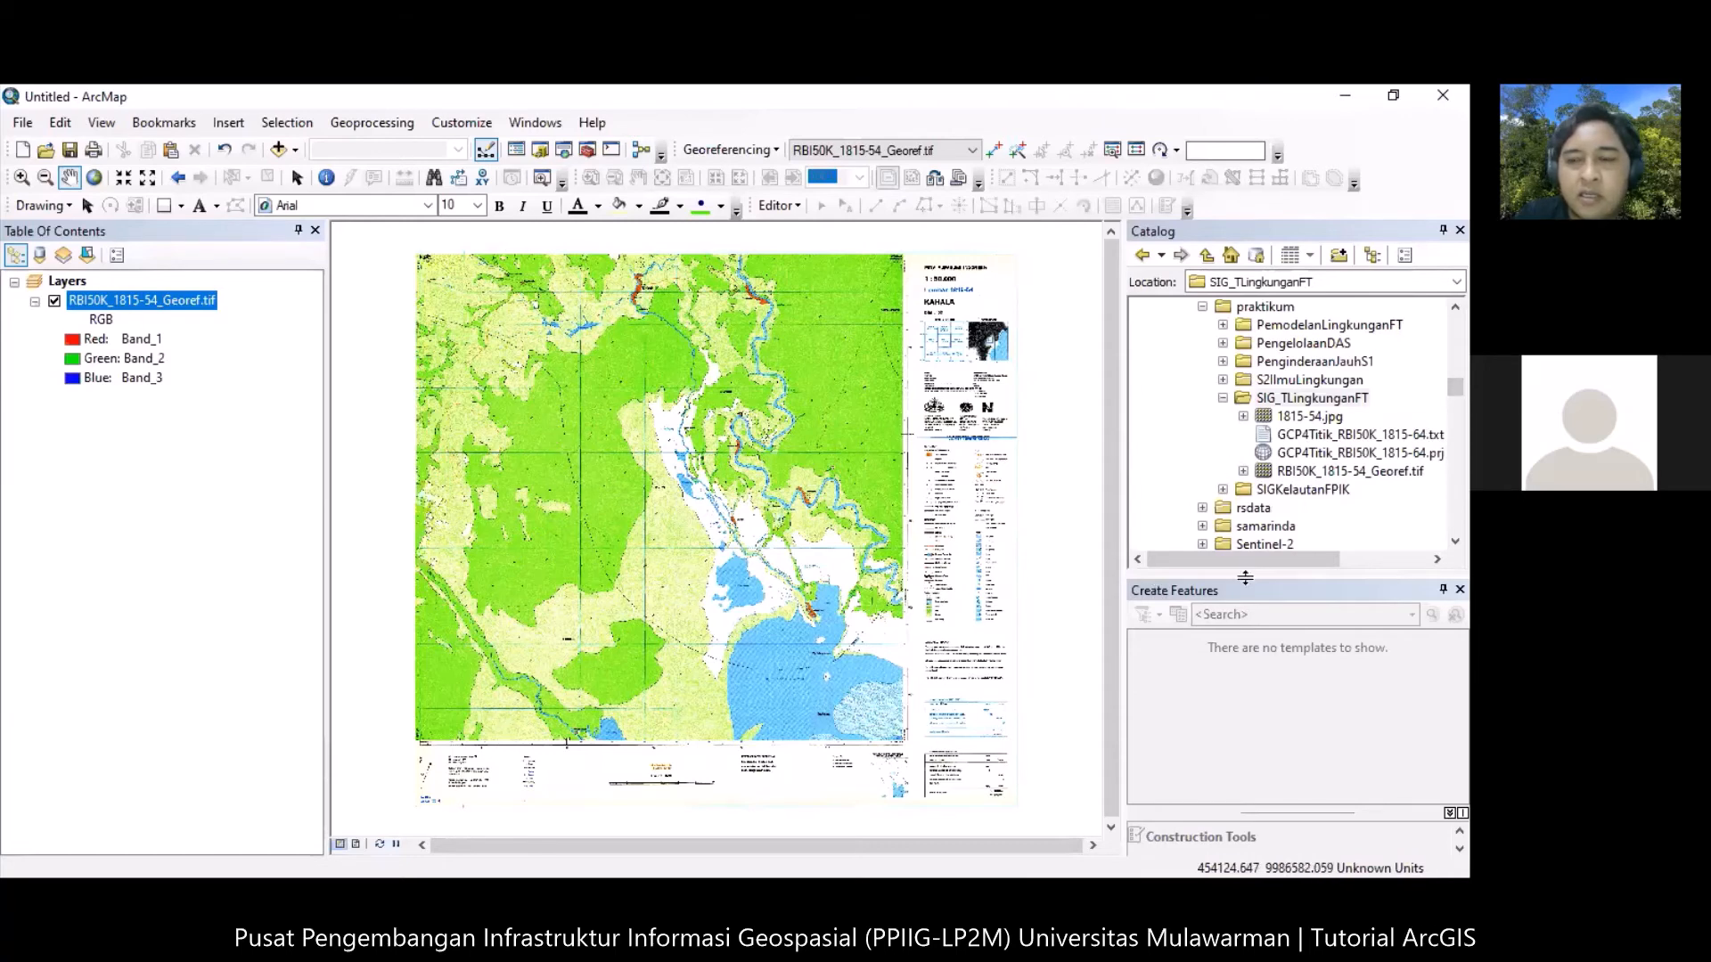
Open the Project Raster tool and set RBI50K_1815-54_Georef.tif as its input raster.
{"action": "left_click_drag", "start_coordinate": [1456, 387], "coordinate": [1455, 484]}
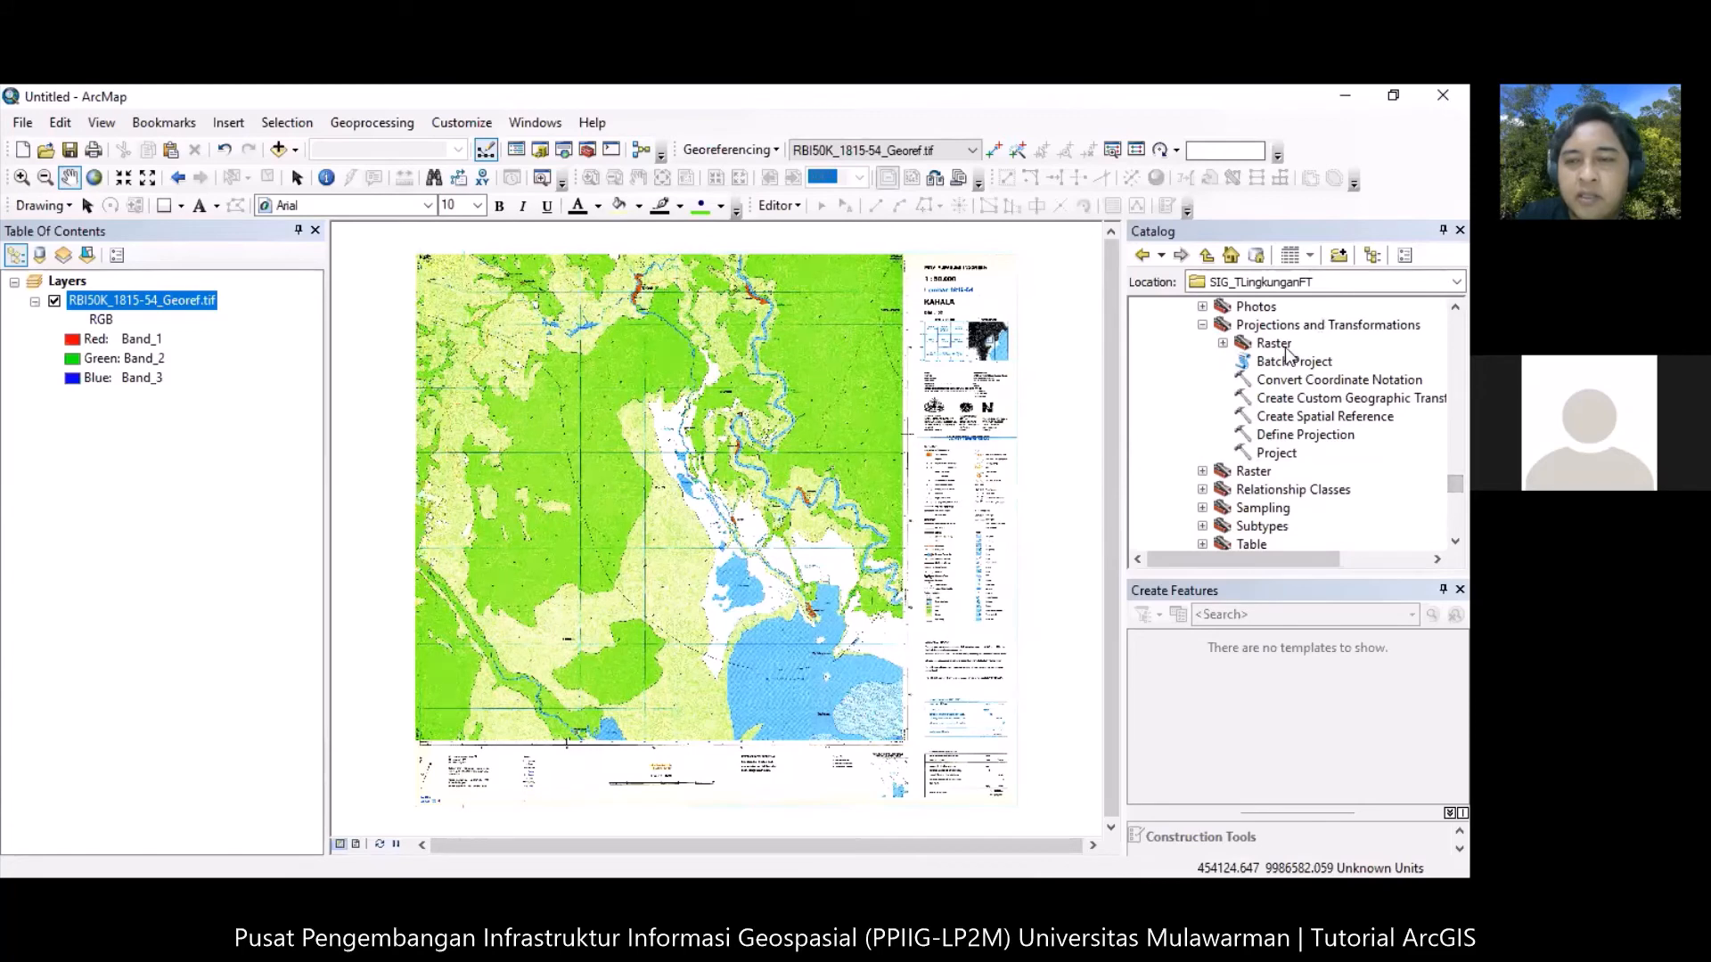
{"action": "left_click", "coordinate": [1222, 344]}
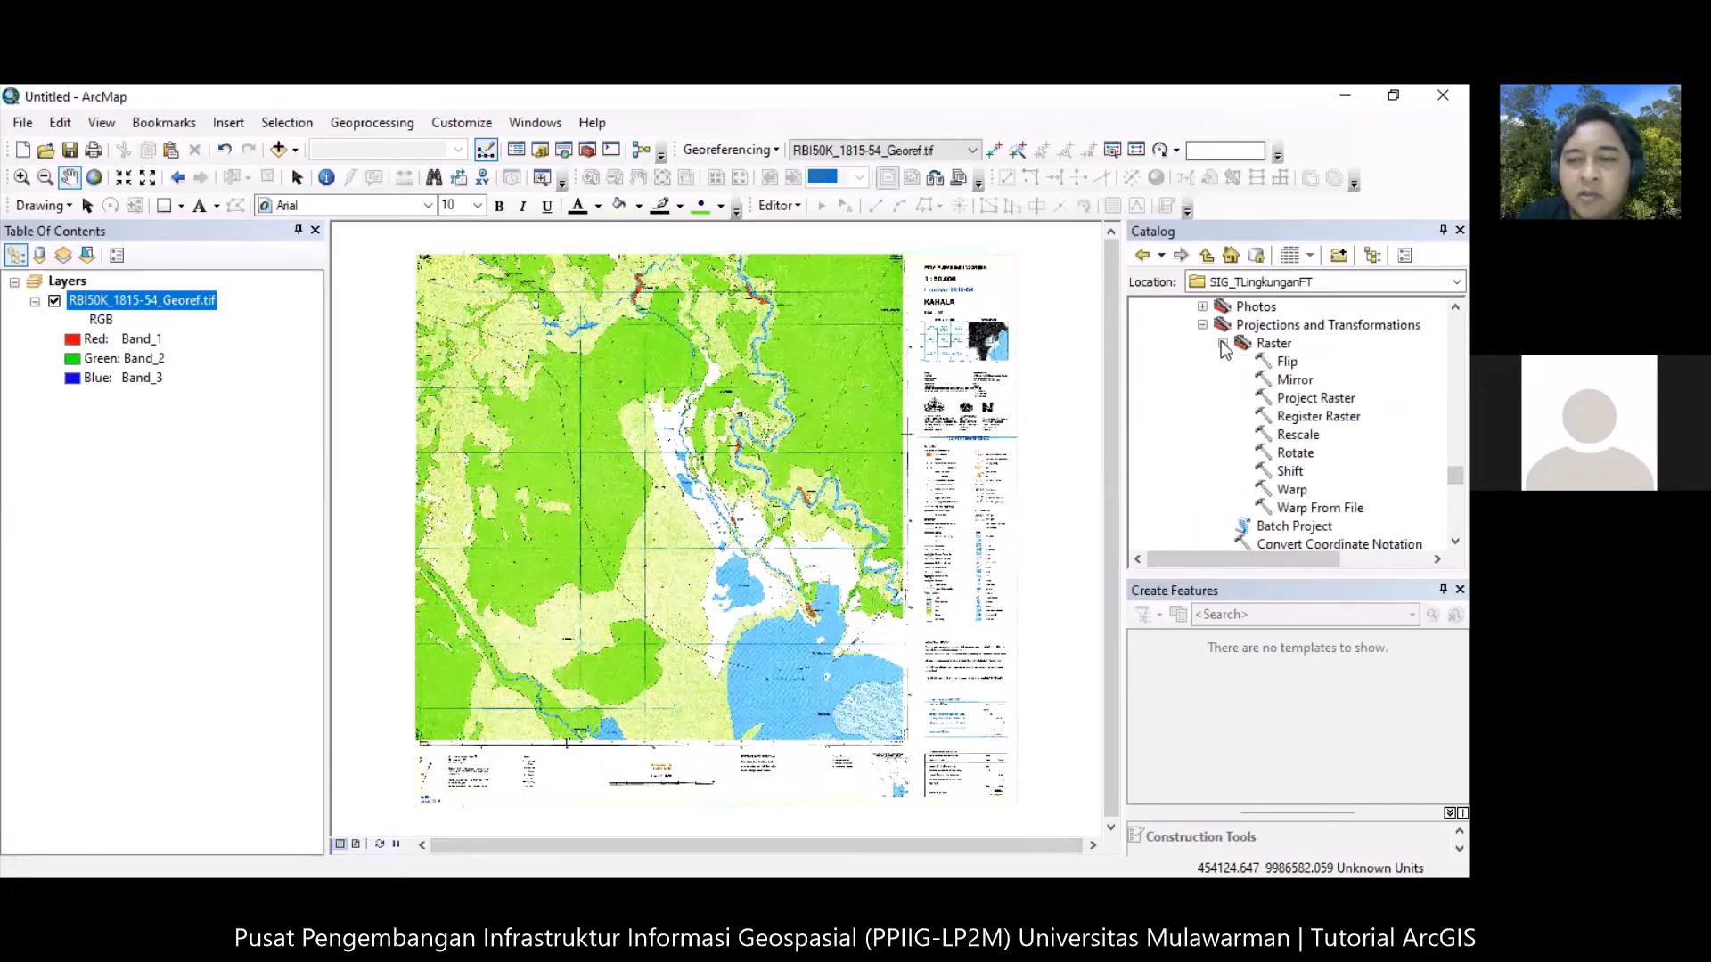
{"action": "left_click", "coordinate": [1297, 403]}
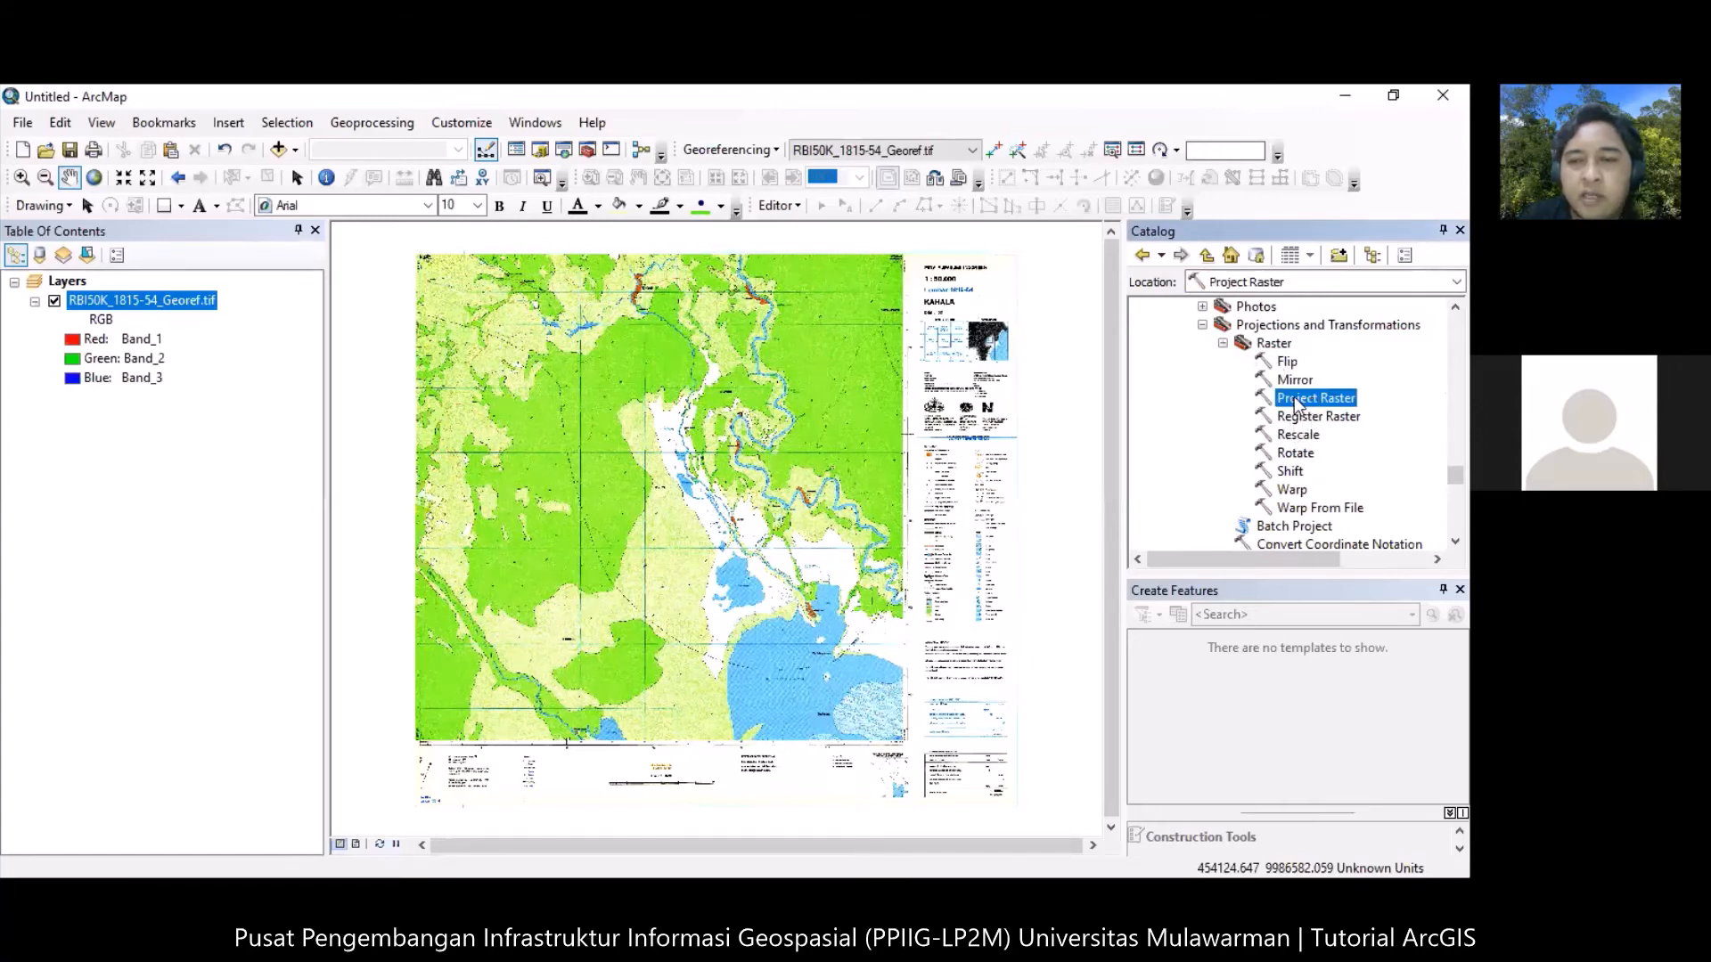
{"action": "double_click", "coordinate": [1298, 403]}
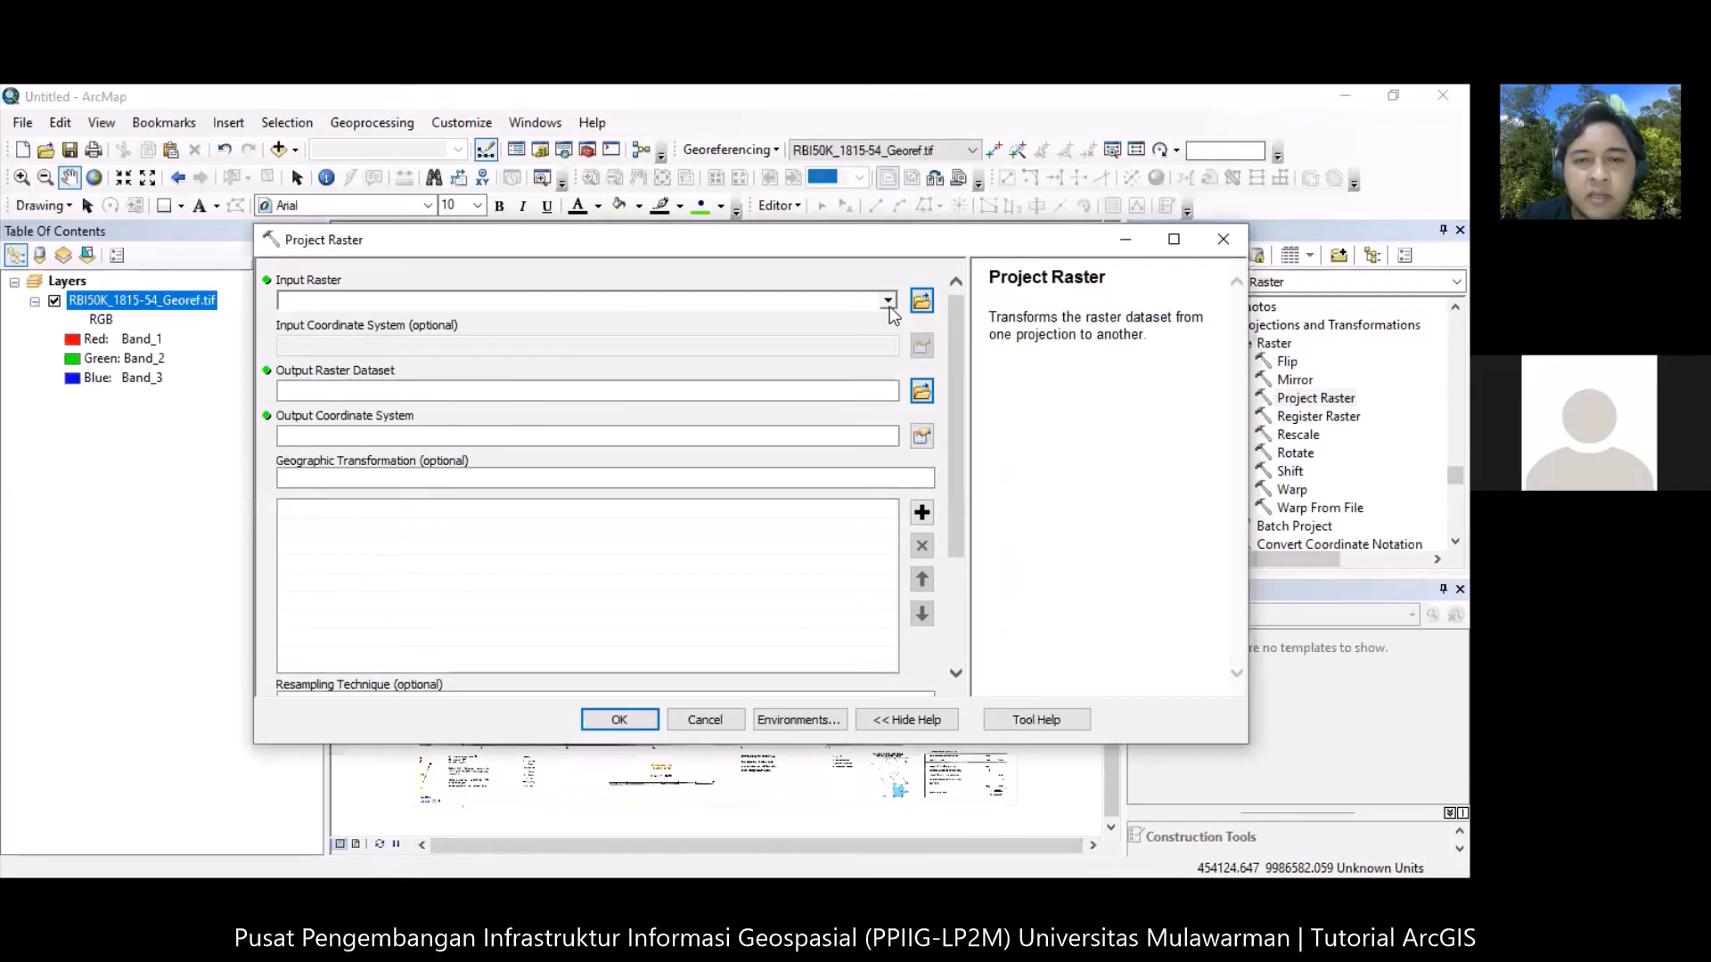
{"action": "left_click", "coordinate": [888, 302]}
{"action": "left_click", "coordinate": [356, 328]}
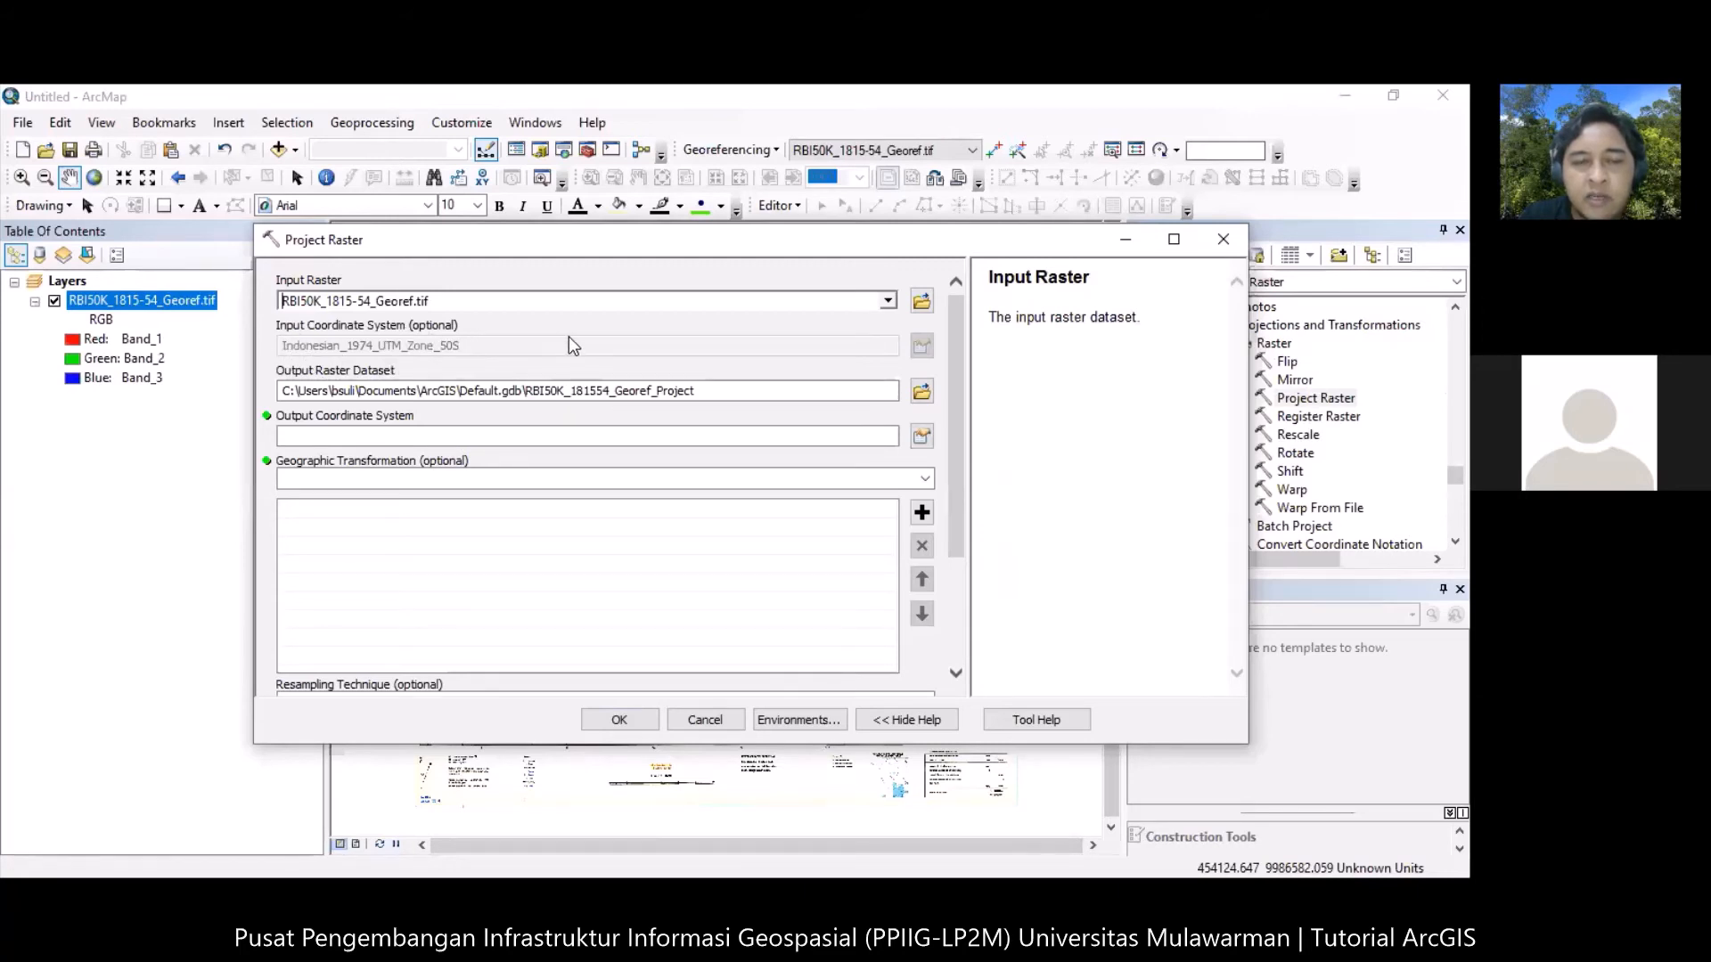
Set the output raster dataset to RBI50K_1815-54_Georef_WGS84UTM50S.tif in D:\workspace\praktikum\SIG_TLingkunganFT.
{"action": "left_click", "coordinate": [922, 393]}
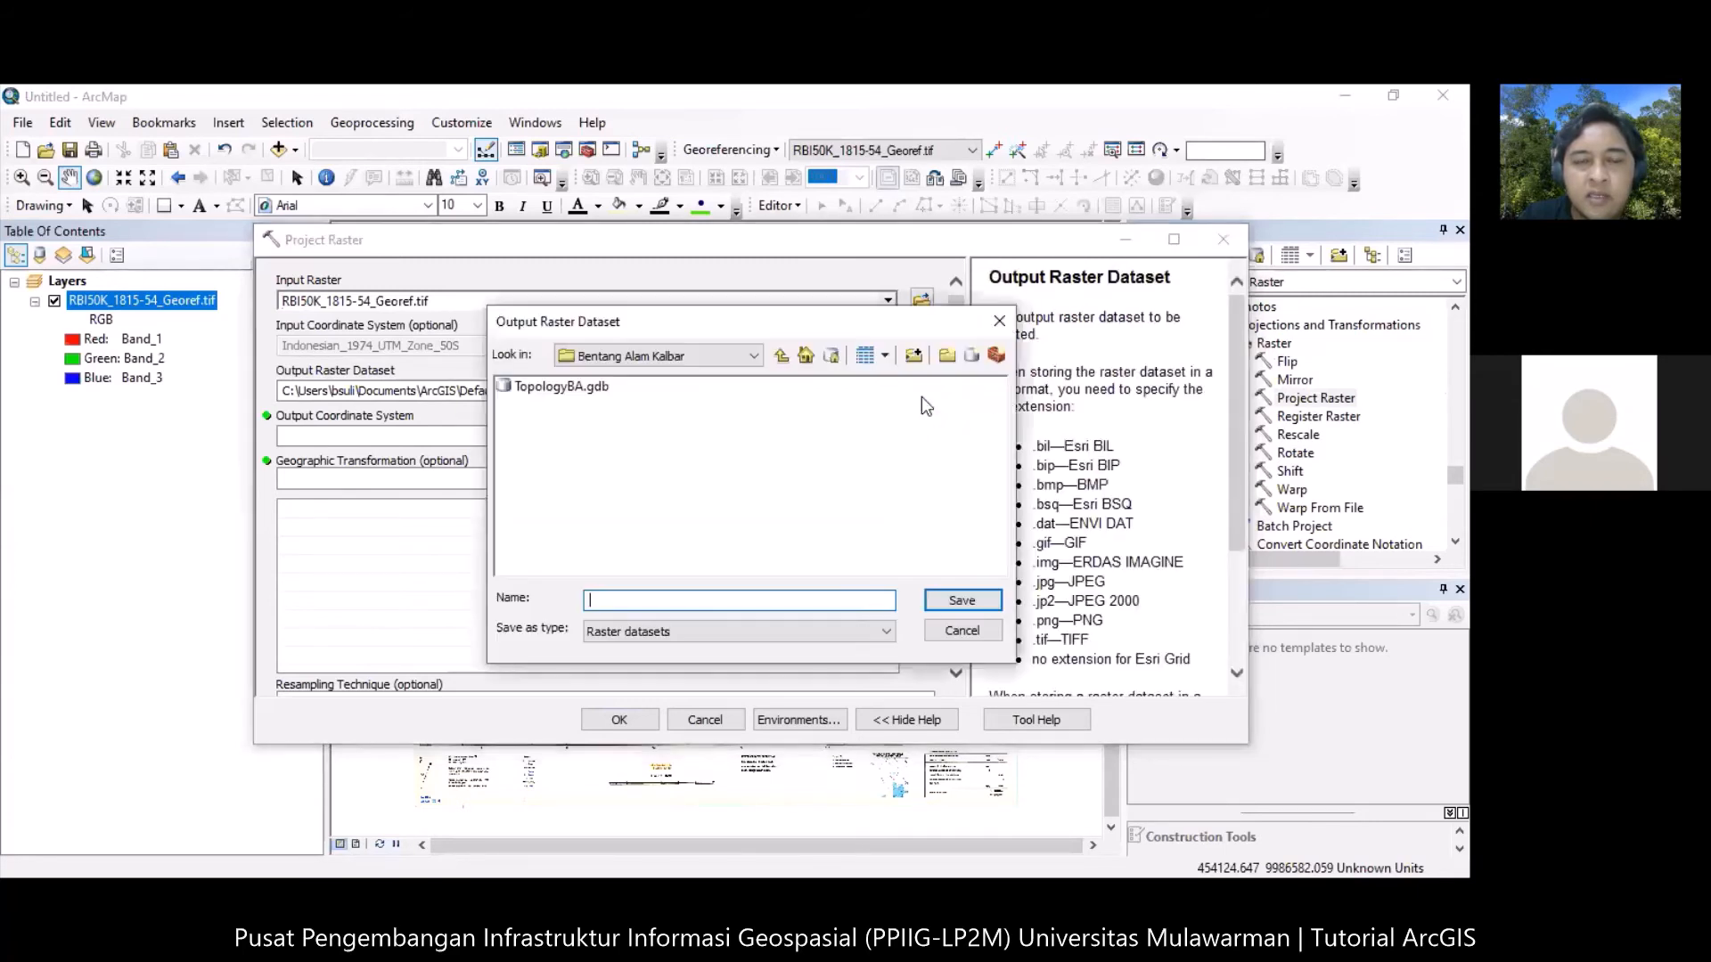
{"action": "left_click", "coordinate": [726, 360]}
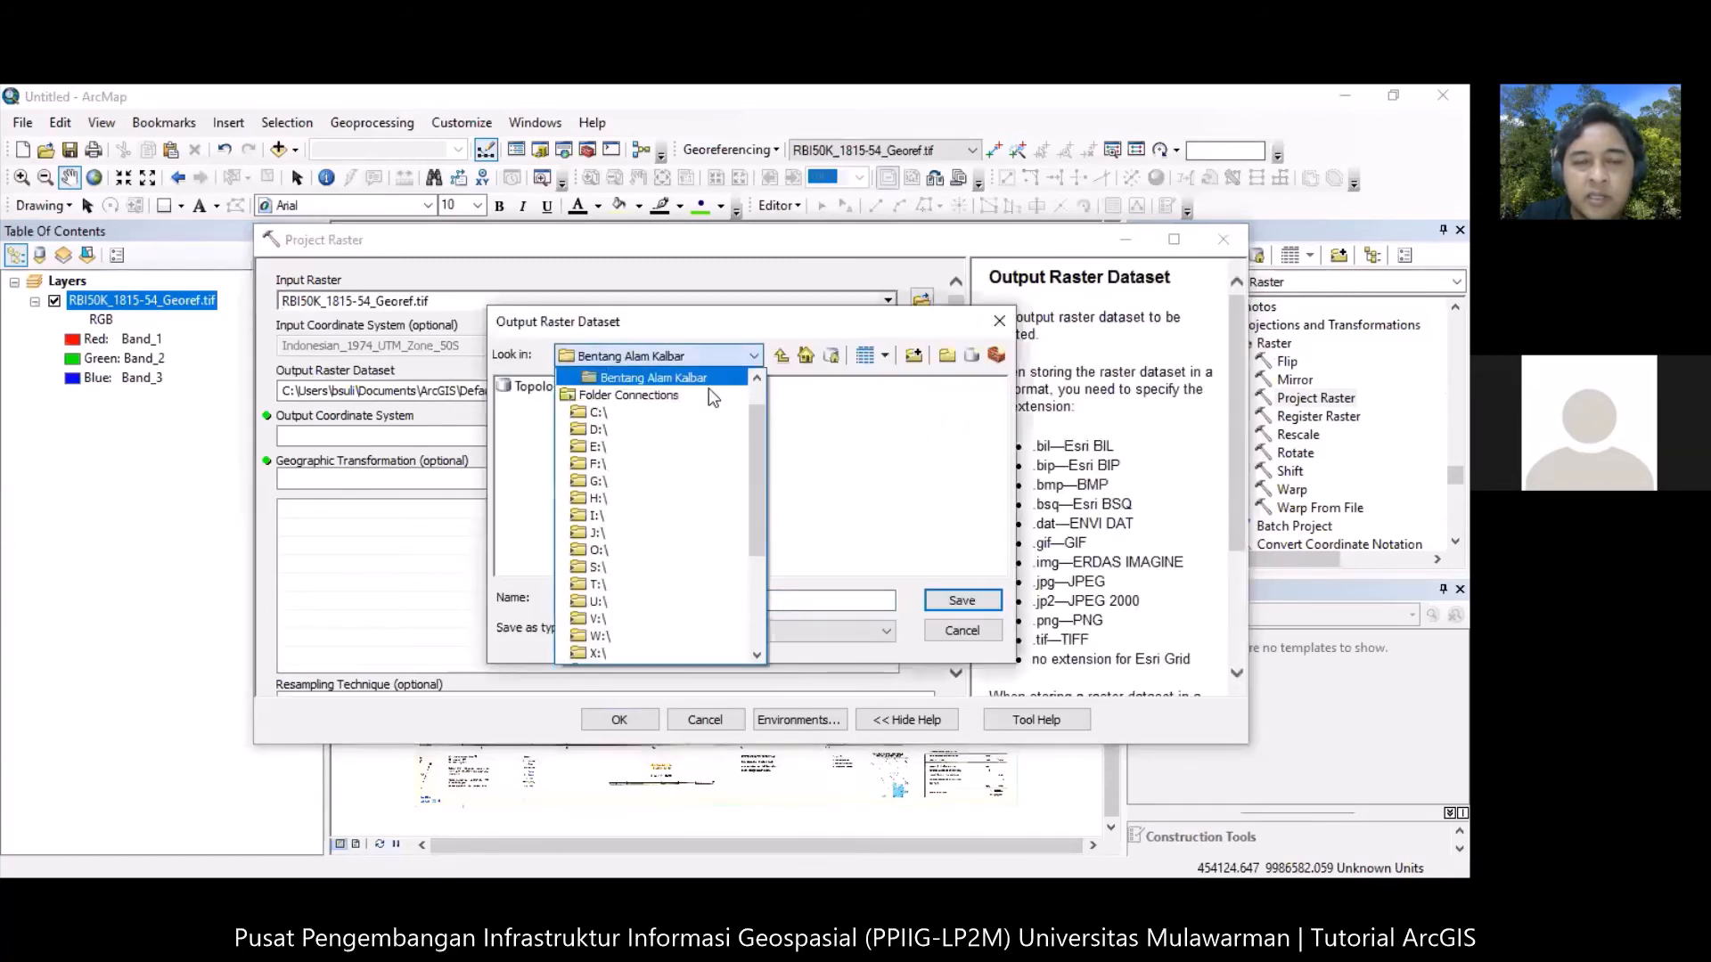
{"action": "left_click", "coordinate": [595, 430]}
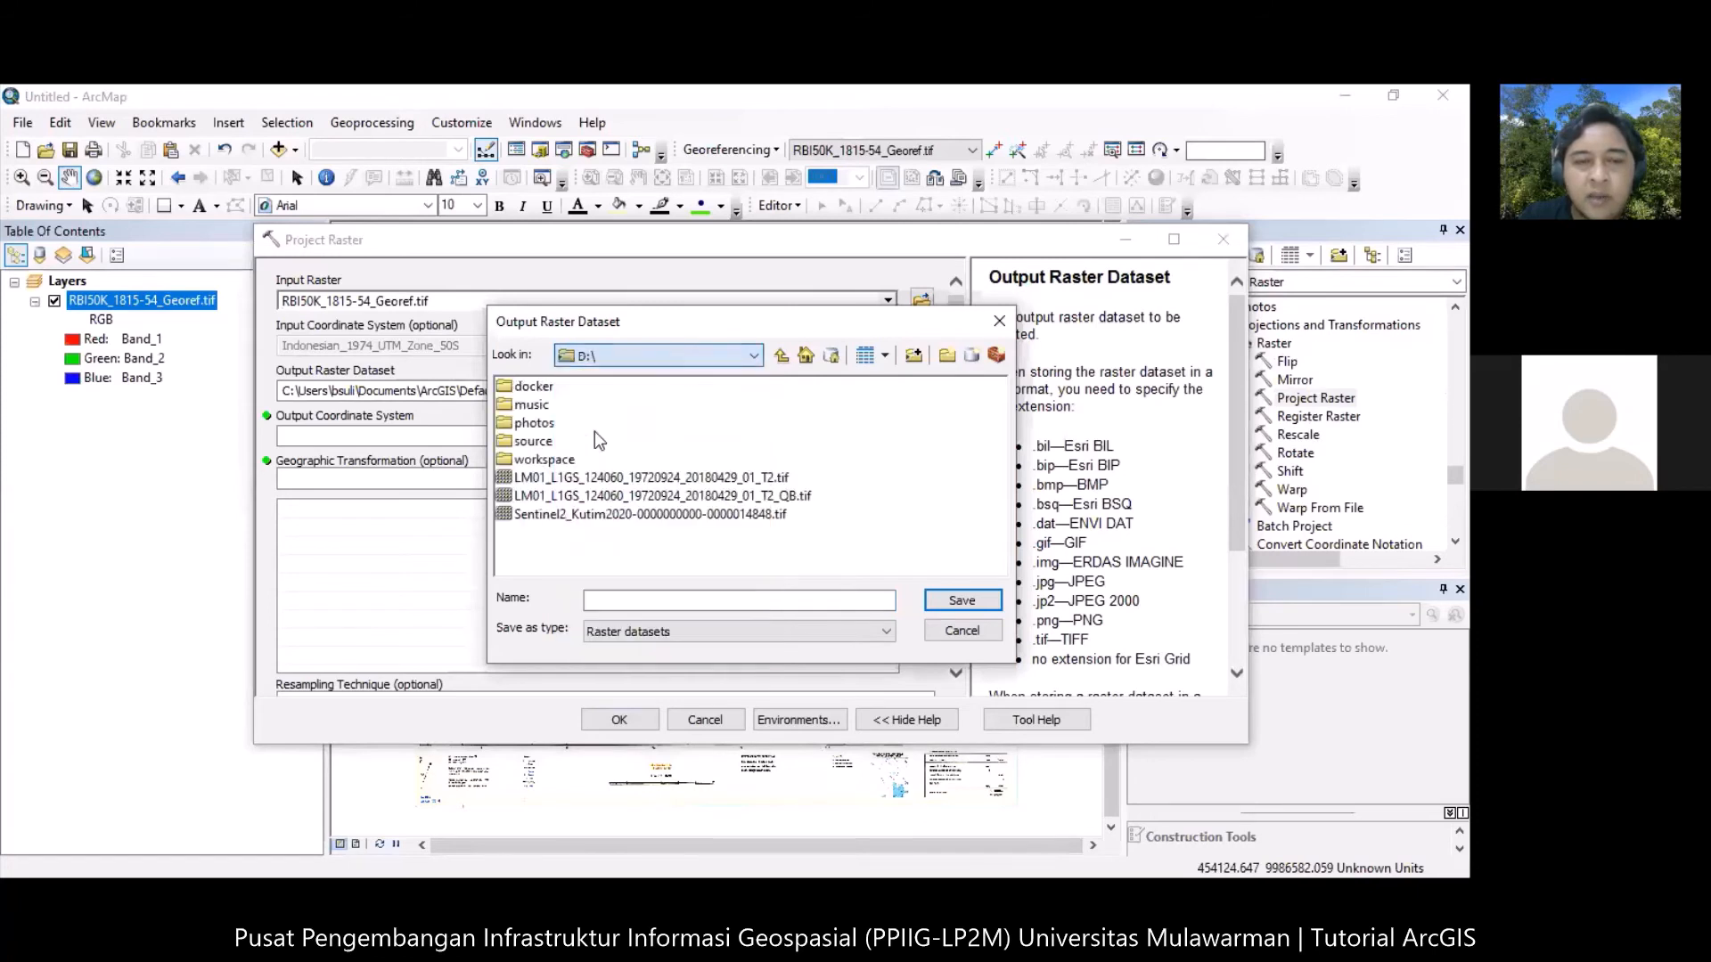
{"action": "double_click", "coordinate": [546, 460]}
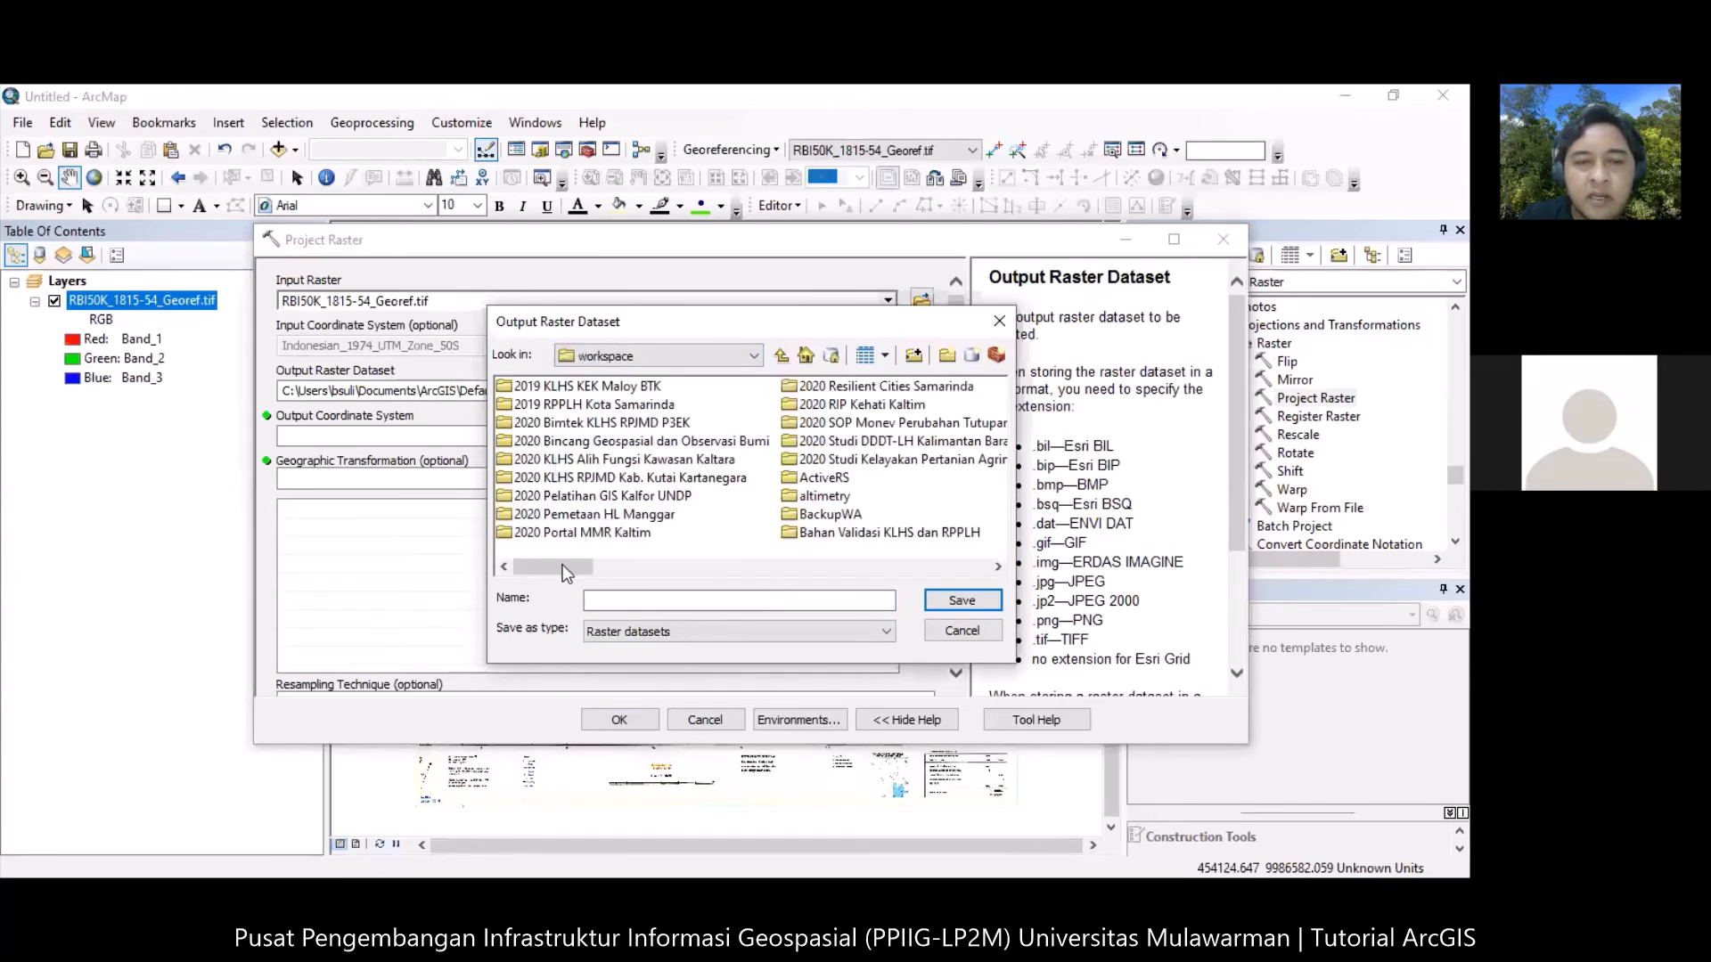
{"action": "left_click_drag", "start_coordinate": [563, 571], "coordinate": [833, 567]}
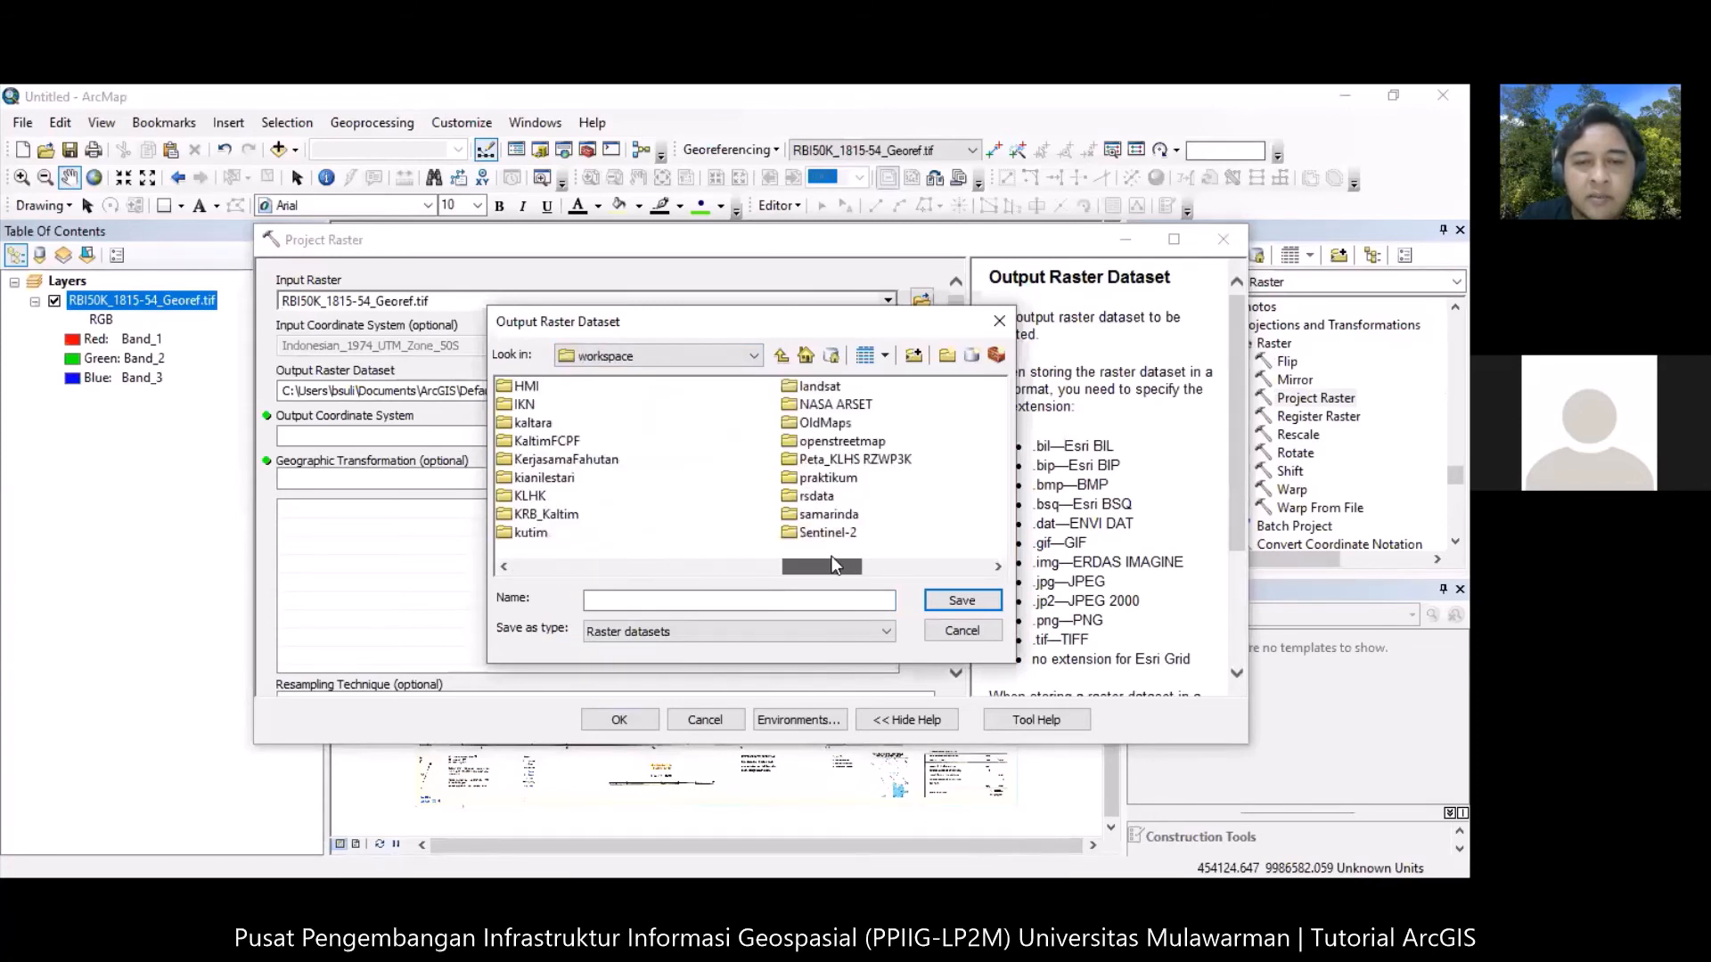
{"action": "double_click", "coordinate": [834, 482]}
{"action": "left_click", "coordinate": [545, 463]}
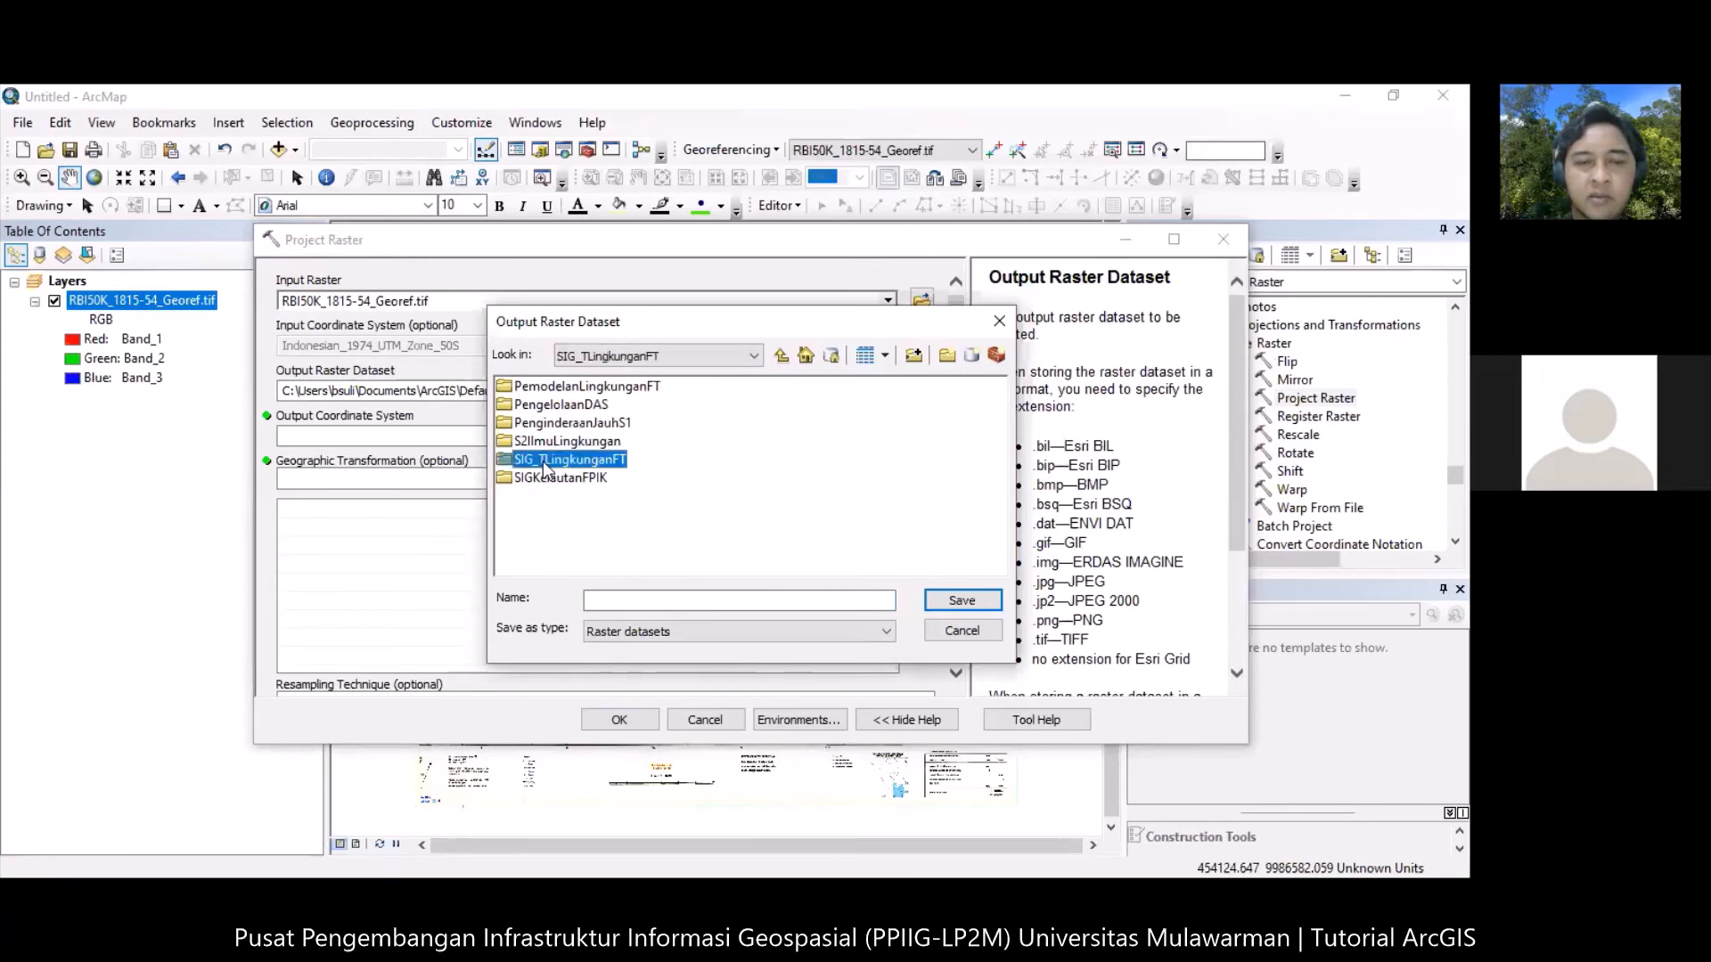
{"action": "double_click", "coordinate": [545, 464]}
{"action": "left_click", "coordinate": [565, 408]}
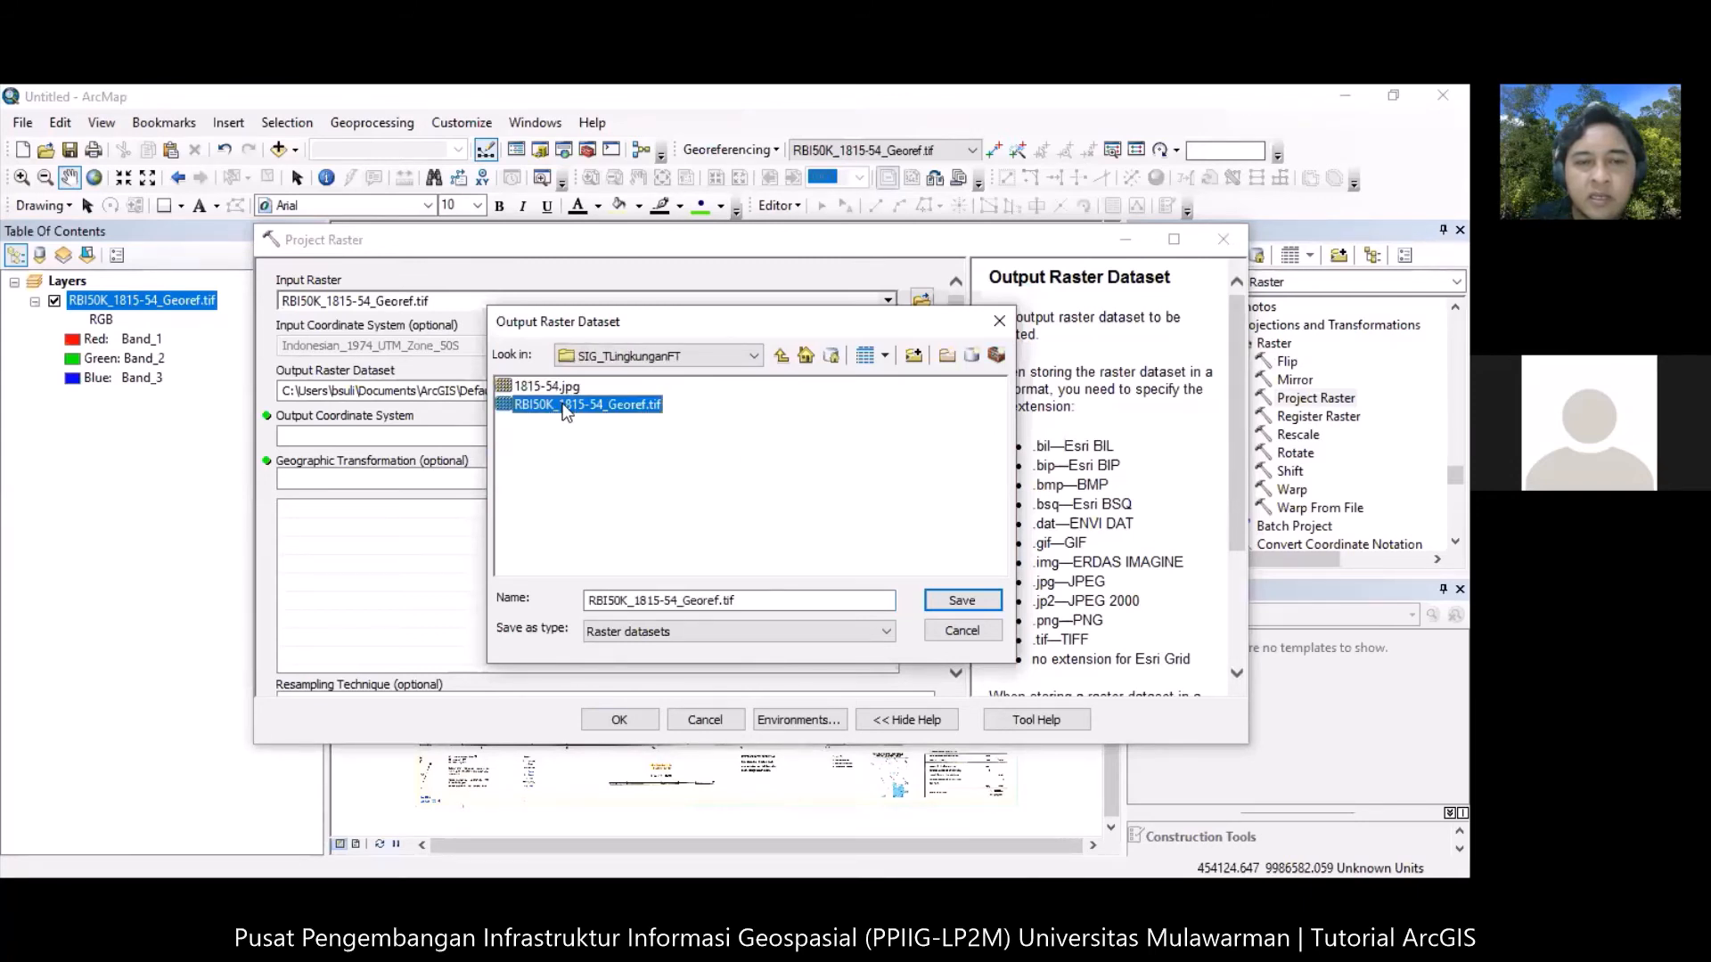
{"action": "left_click", "coordinate": [720, 601]}
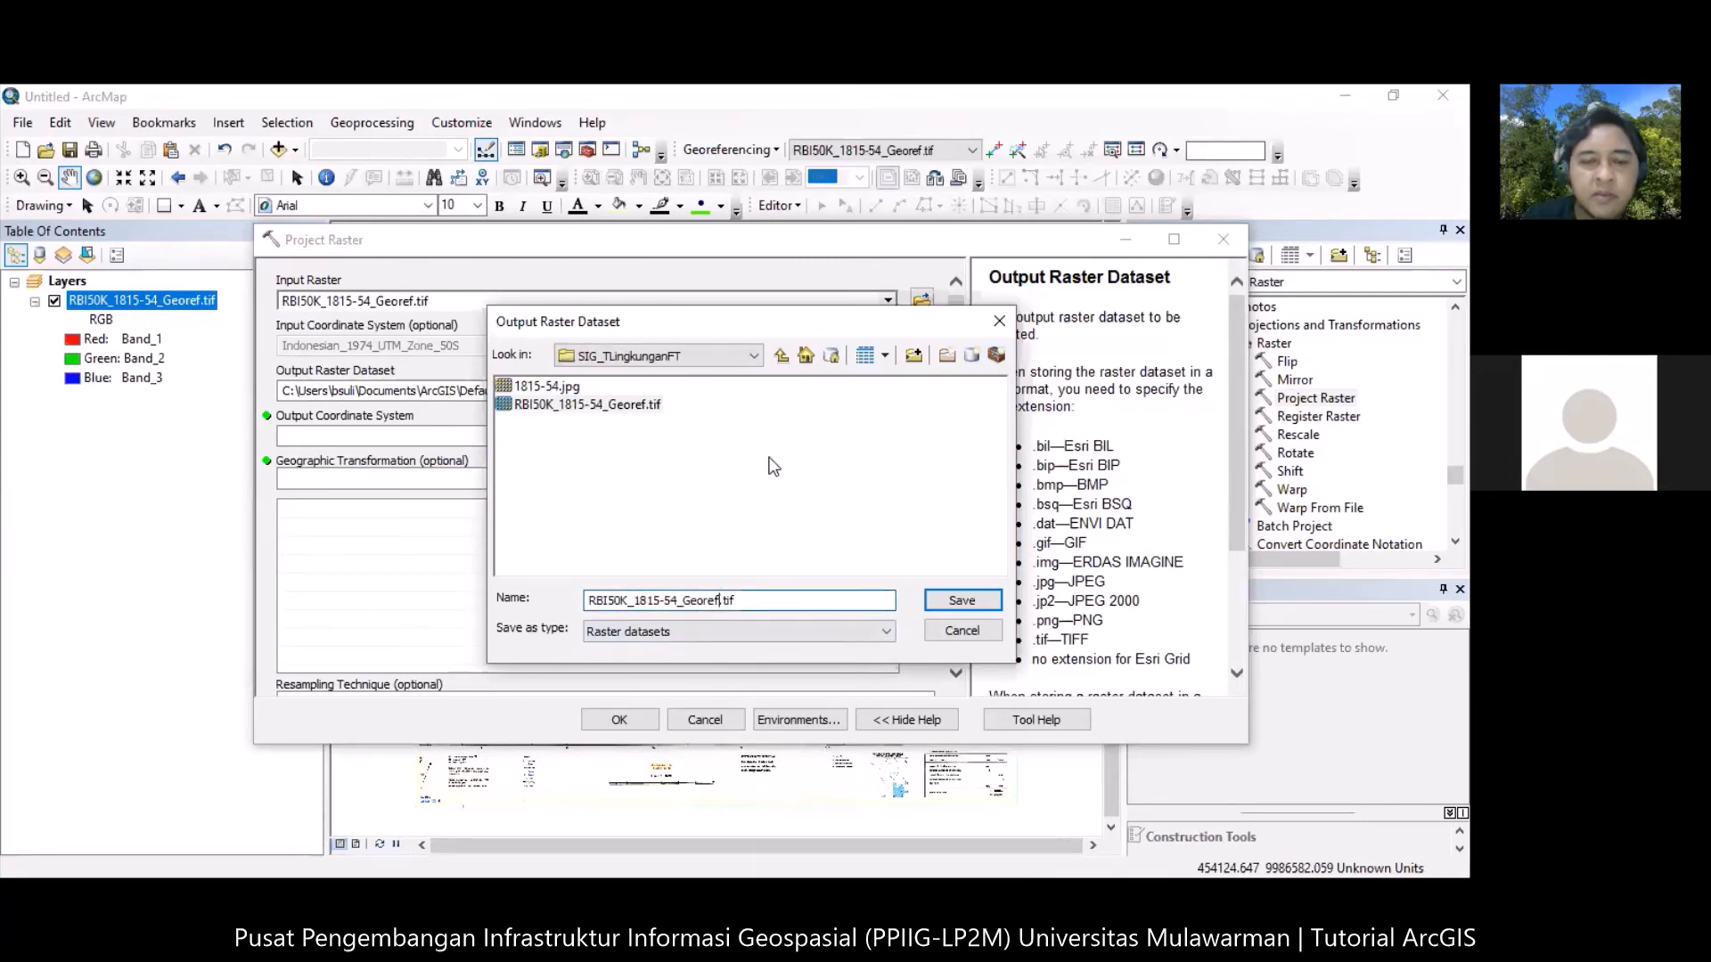
{"action": "type", "text": "_WGS84"}
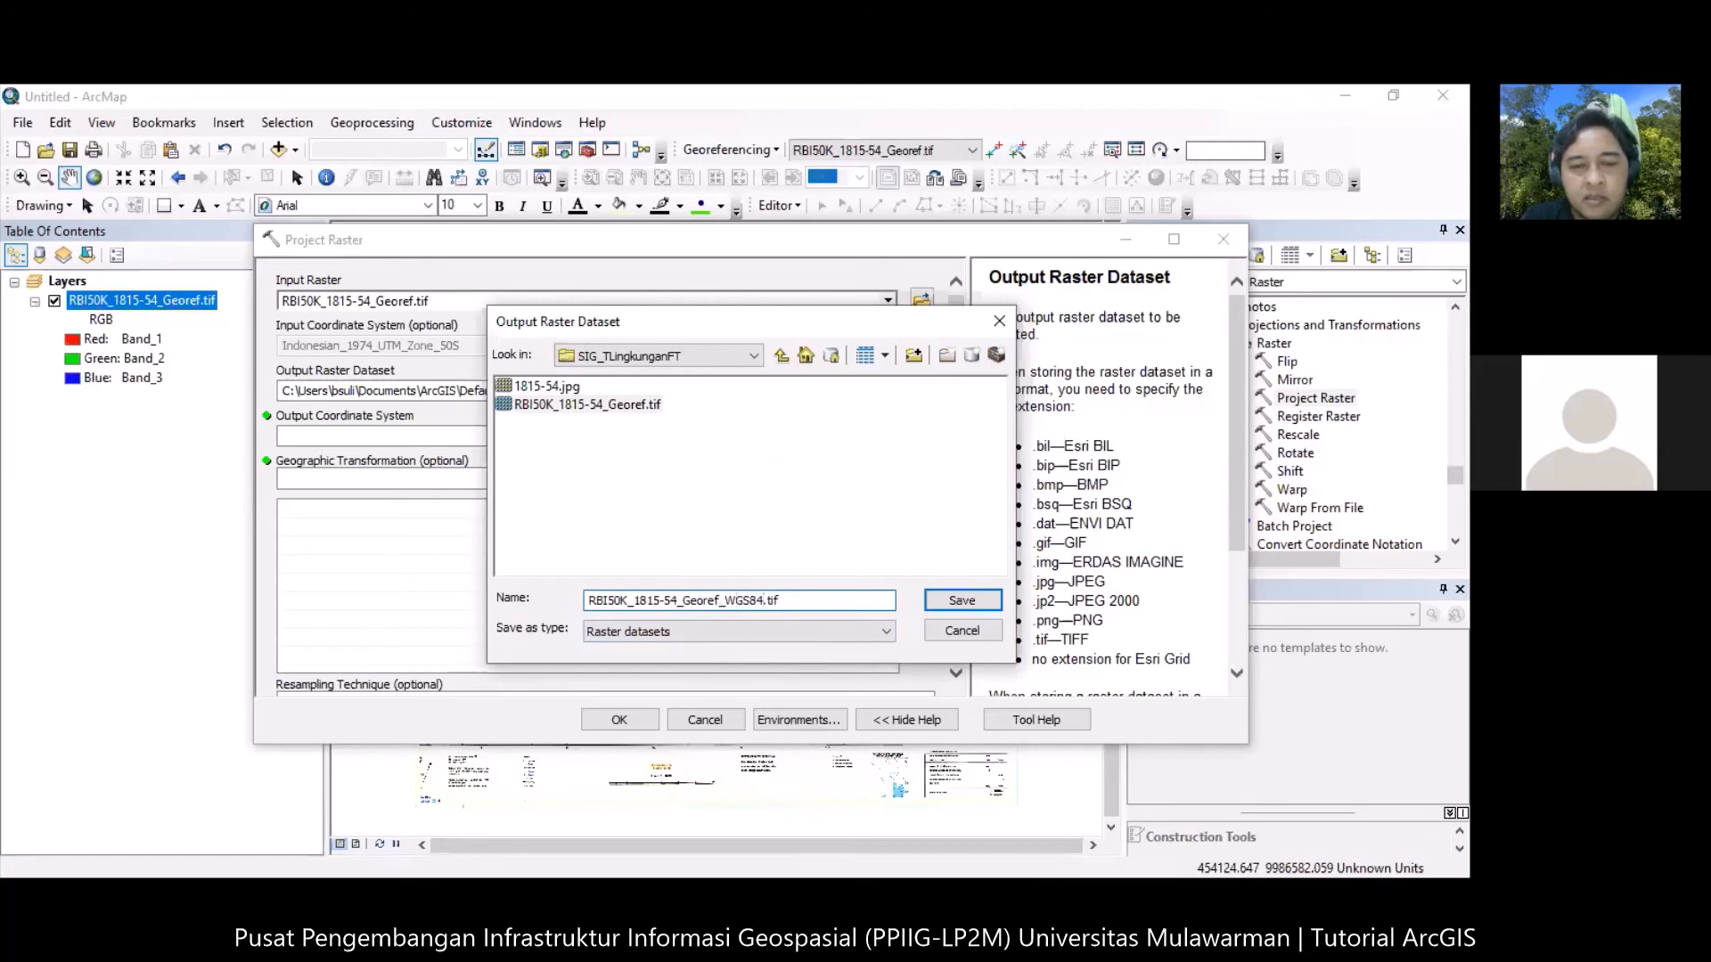
{"action": "type", "text": "UTM50S"}
{"action": "key", "text": "Return"}
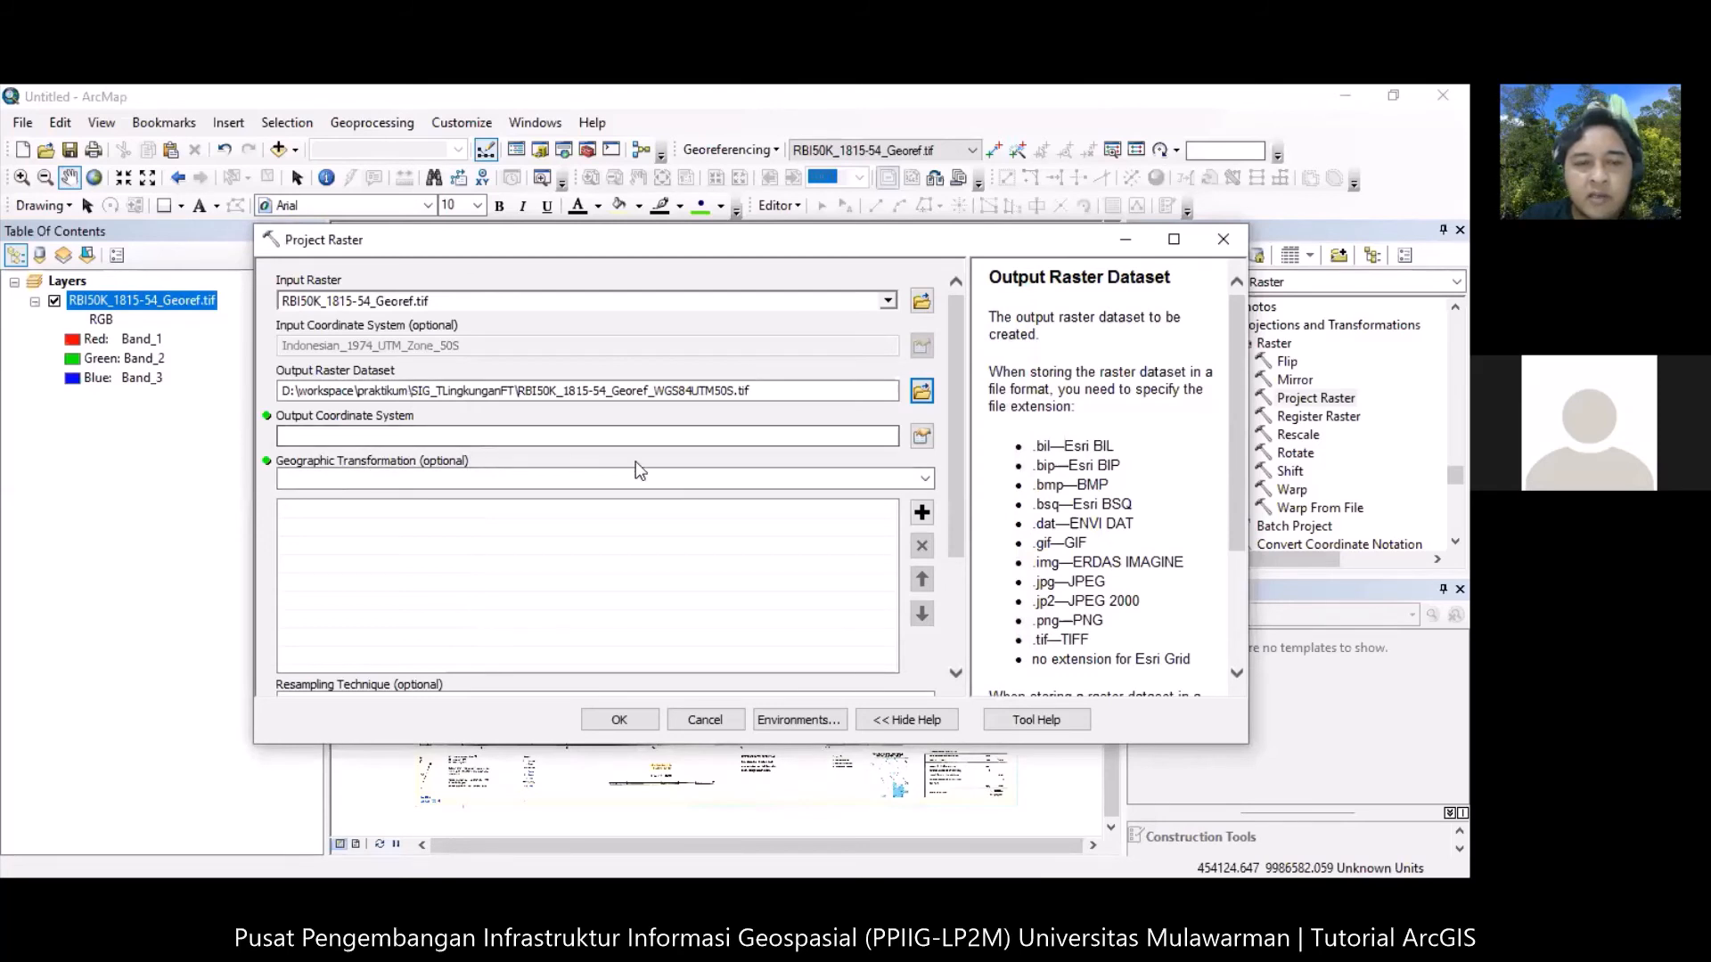
Set the Project Raster output coordinate system to the projected southern-hemisphere UTM system WGS 1984 UTM Zone 50S.
{"action": "left_click", "coordinate": [922, 435]}
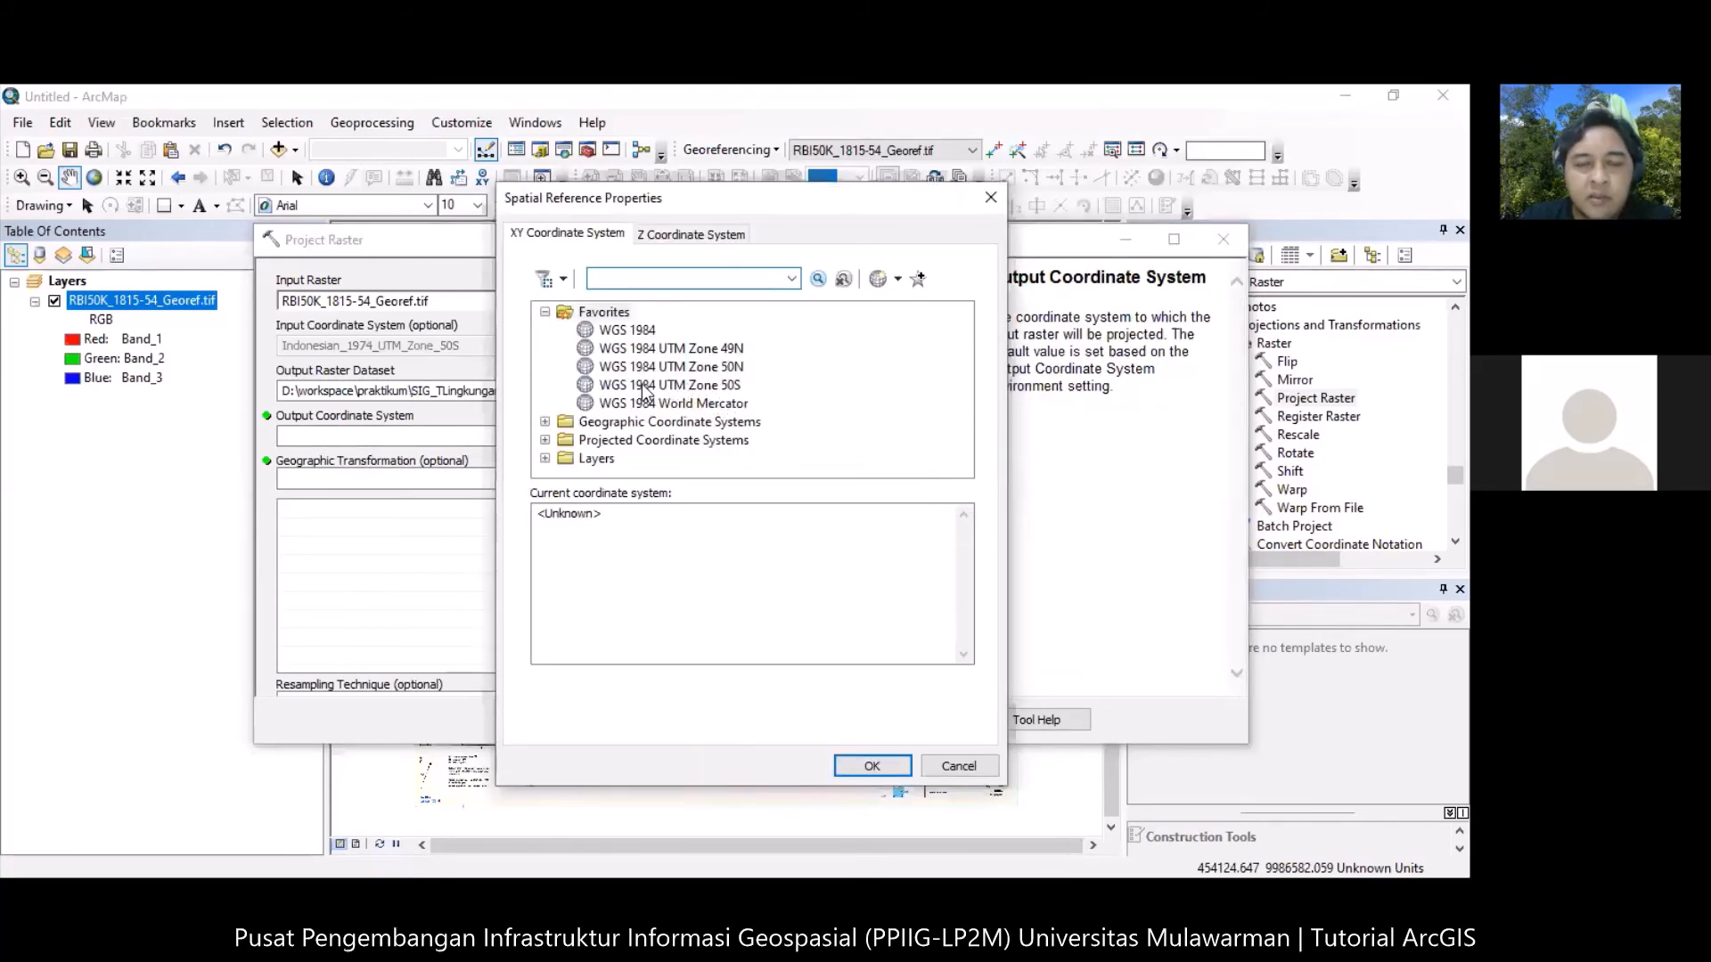
{"action": "left_click", "coordinate": [545, 312]}
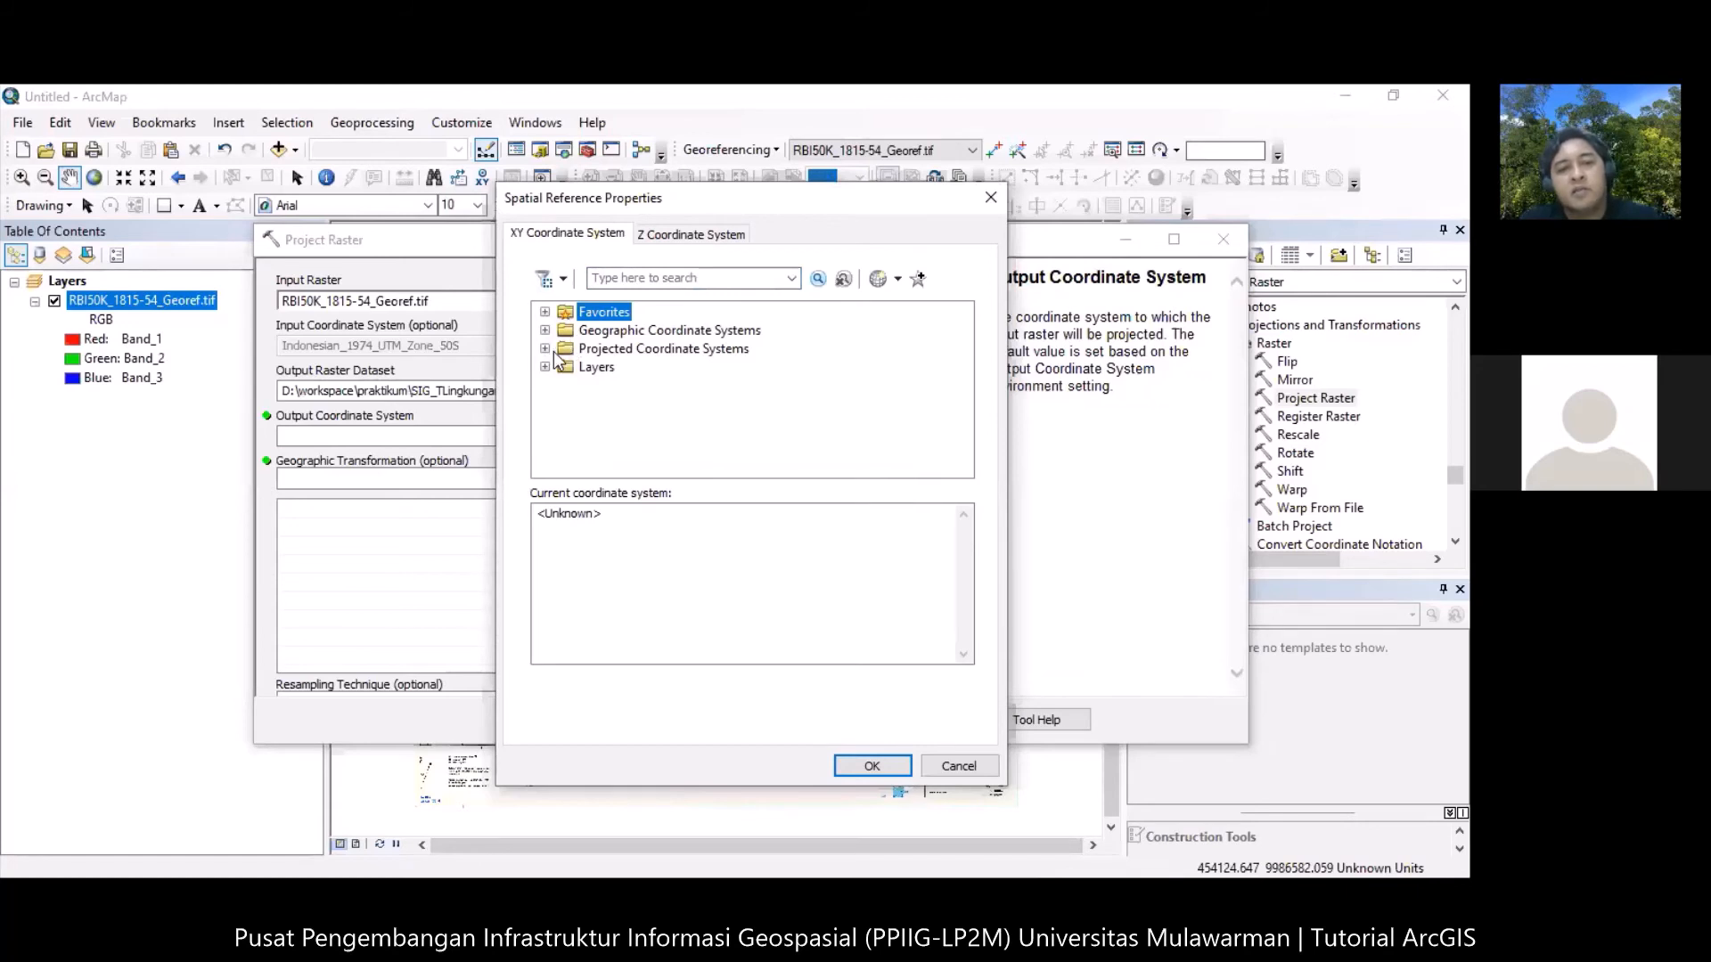
{"action": "left_click", "coordinate": [545, 348]}
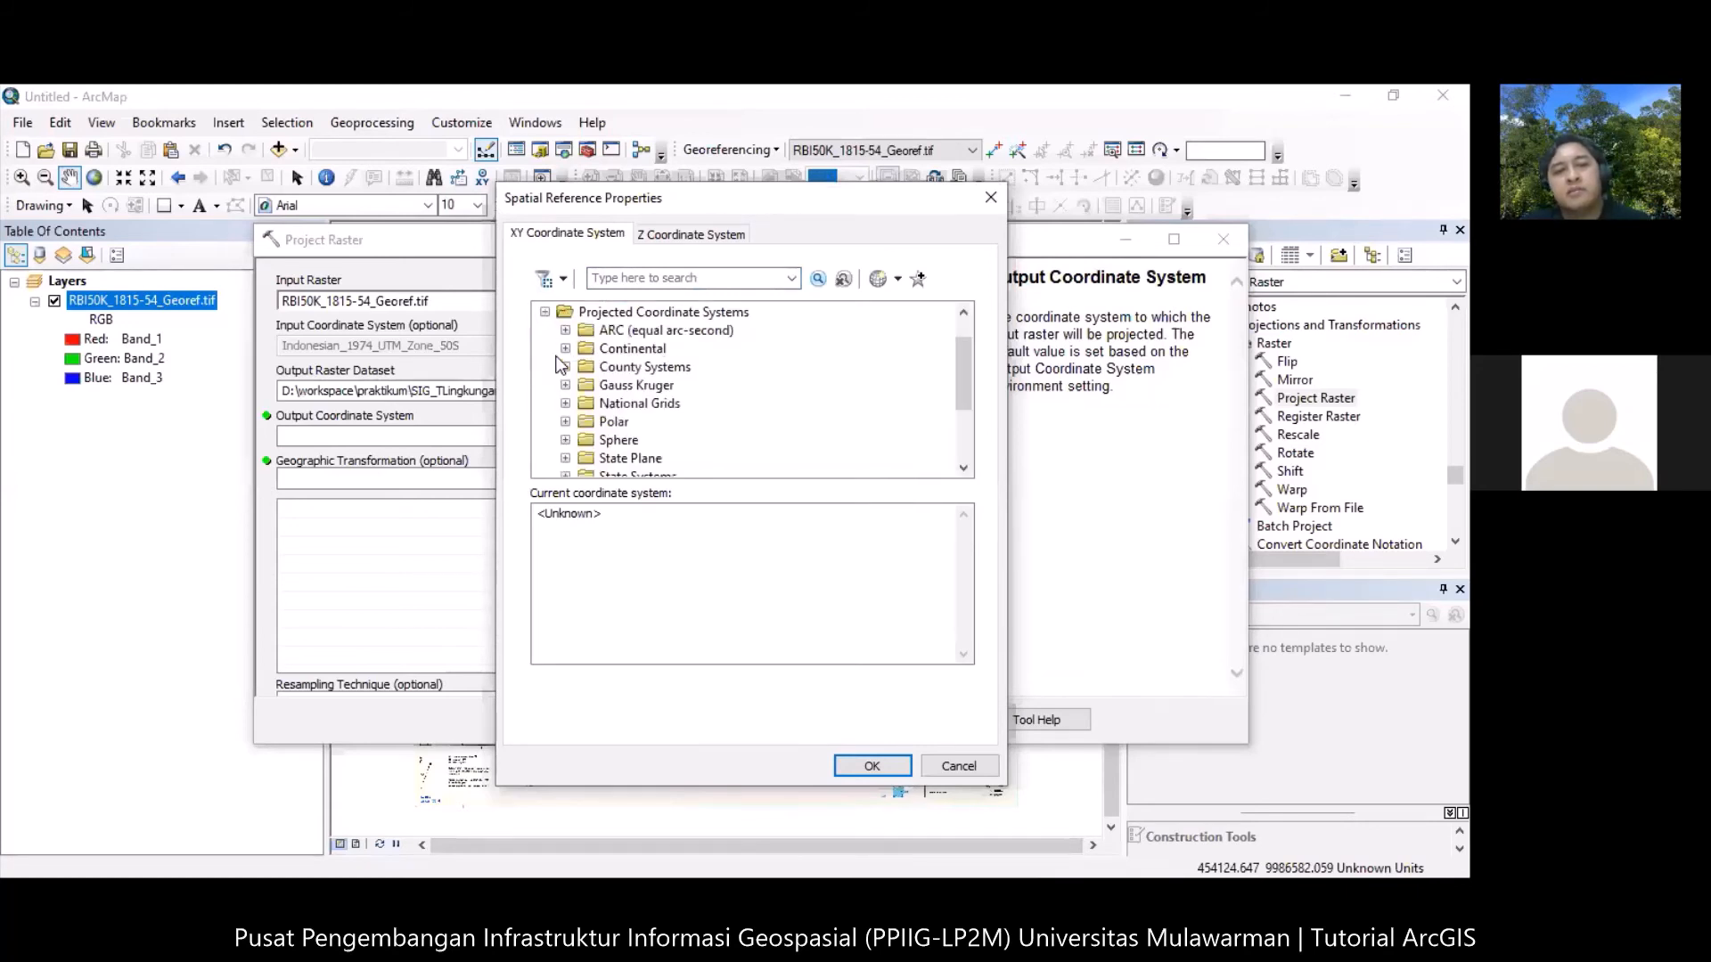
{"action": "scroll", "coordinate": [564, 405], "scroll_direction": "down", "scroll_amount": 2}
{"action": "left_click", "coordinate": [565, 404]}
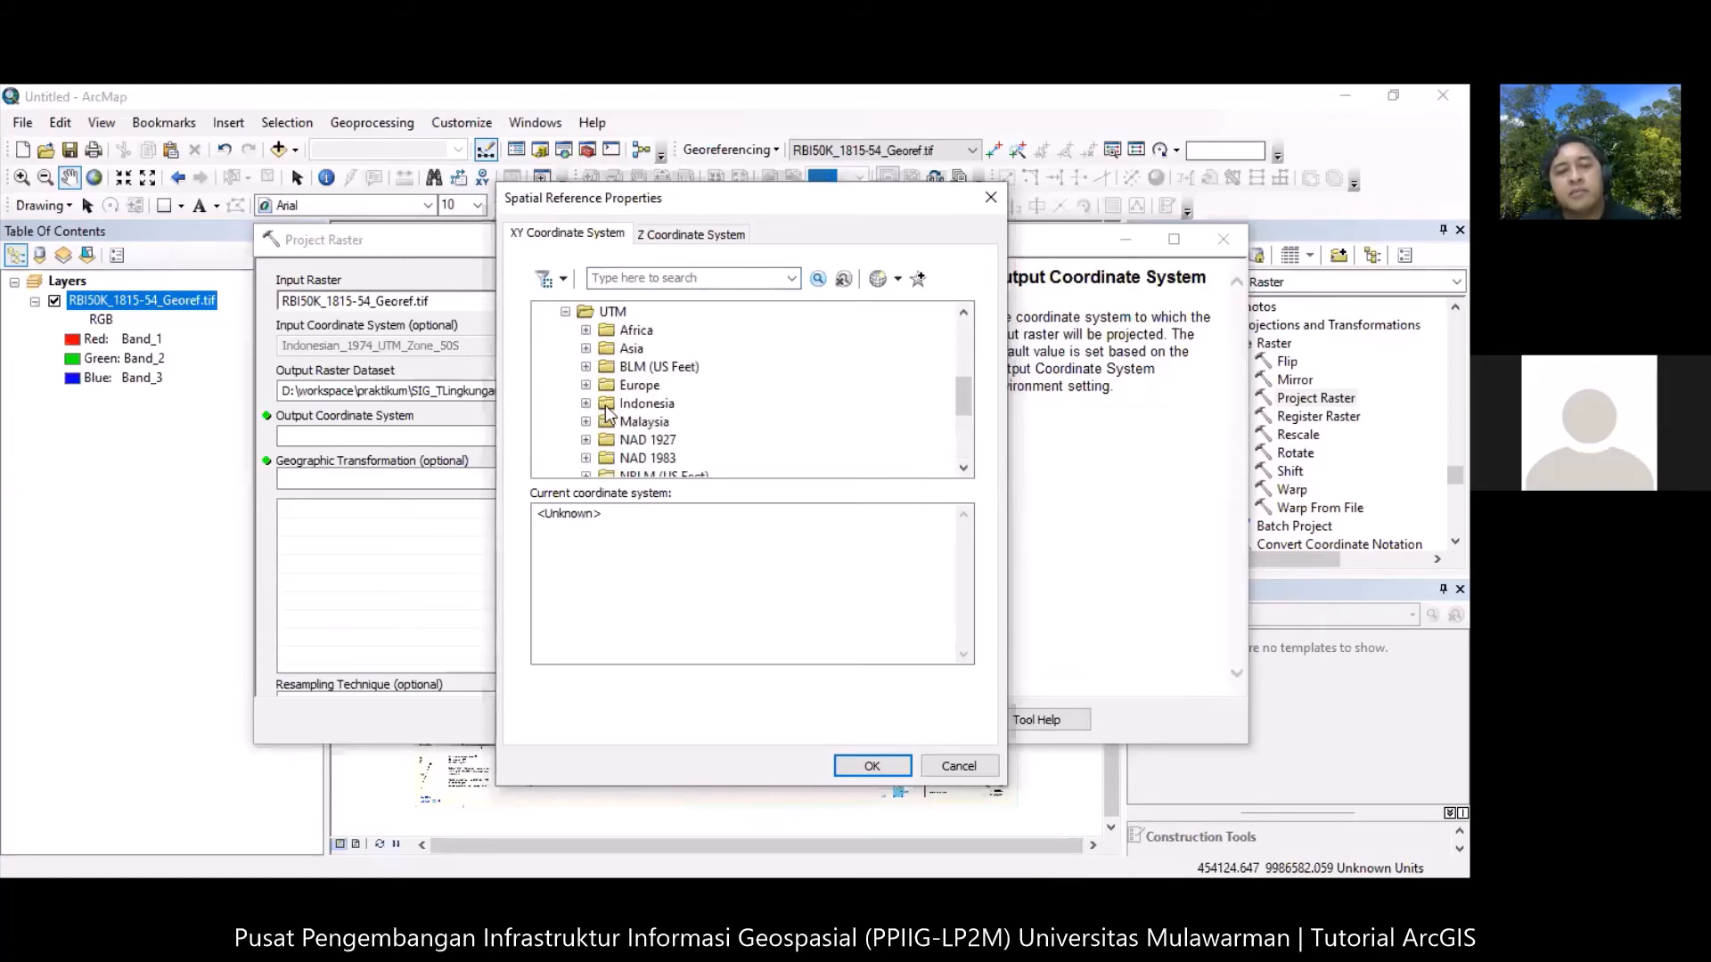
{"action": "scroll", "coordinate": [588, 419], "scroll_direction": "down", "scroll_amount": 5}
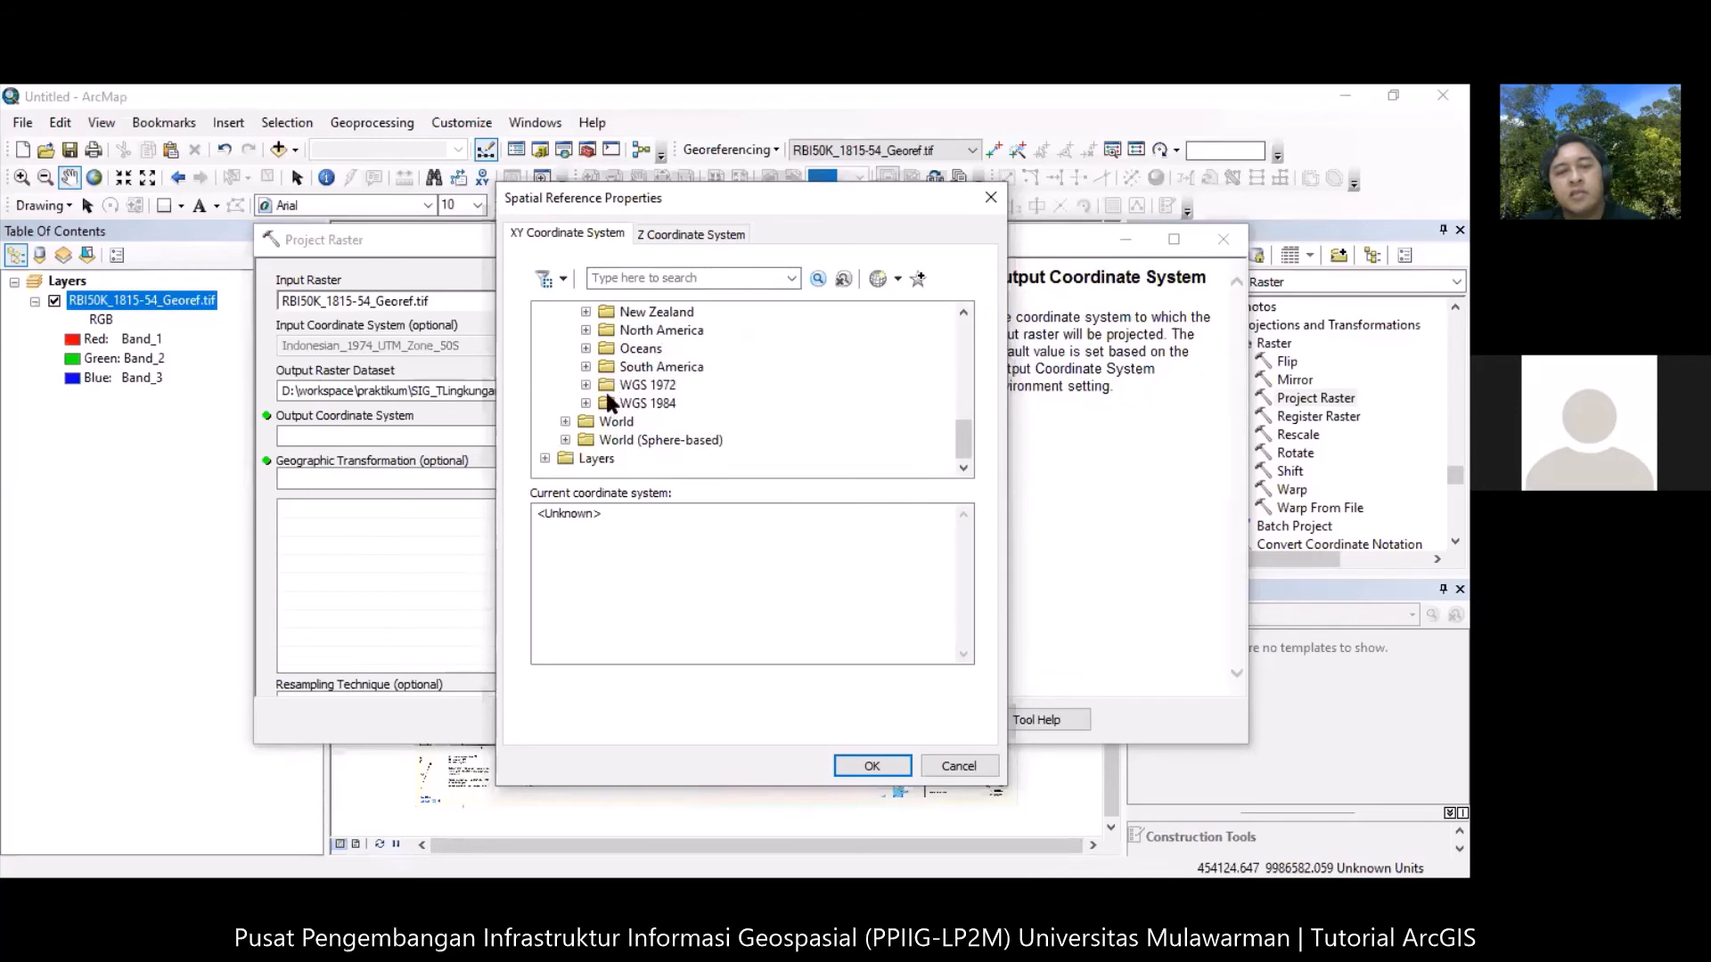
{"action": "left_click", "coordinate": [585, 403]}
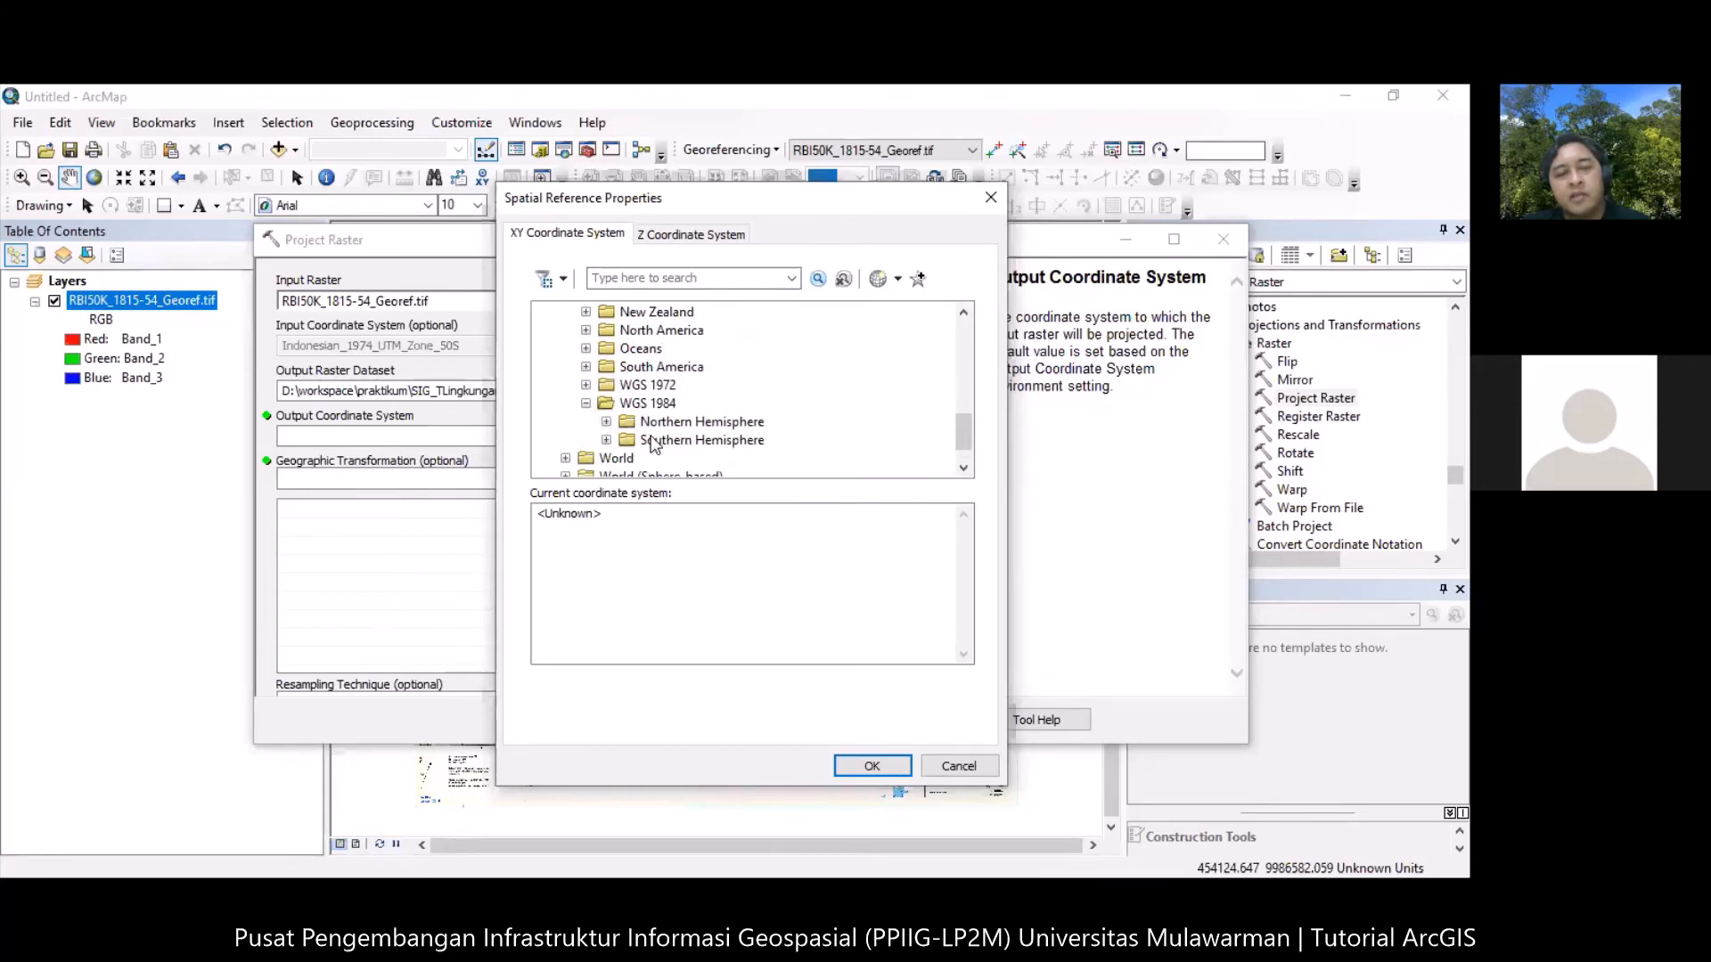
{"action": "left_click", "coordinate": [606, 440]}
{"action": "left_click_drag", "start_coordinate": [959, 377], "coordinate": [945, 444]}
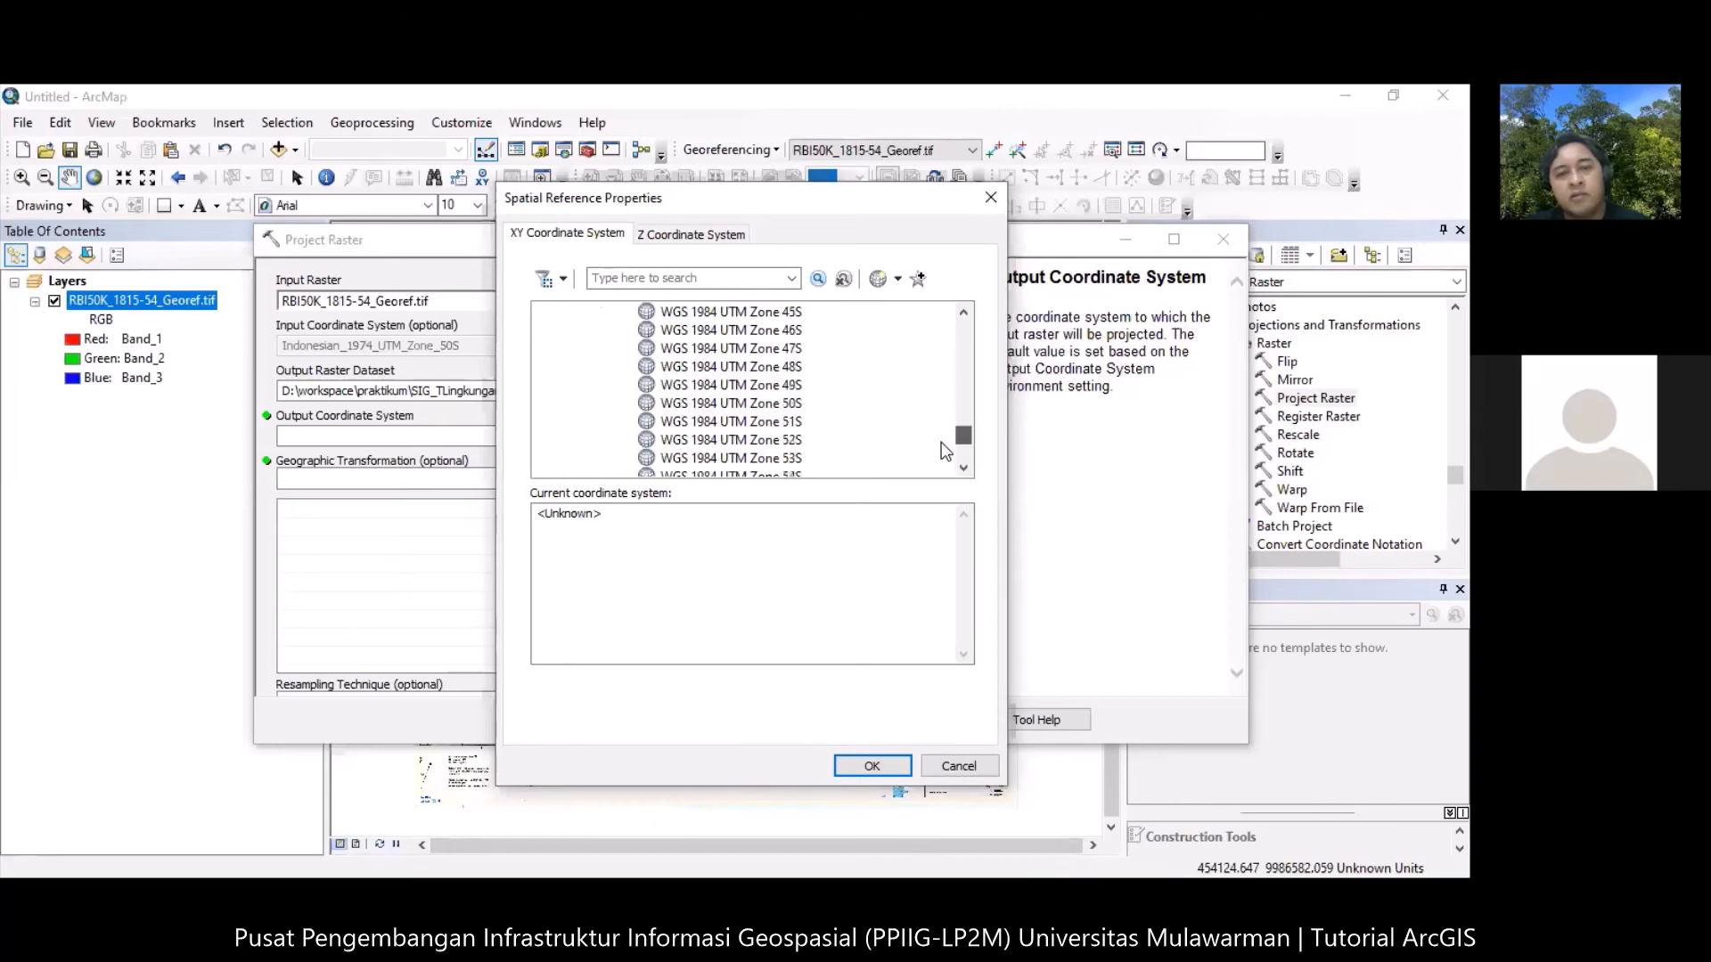
{"action": "left_click", "coordinate": [789, 405]}
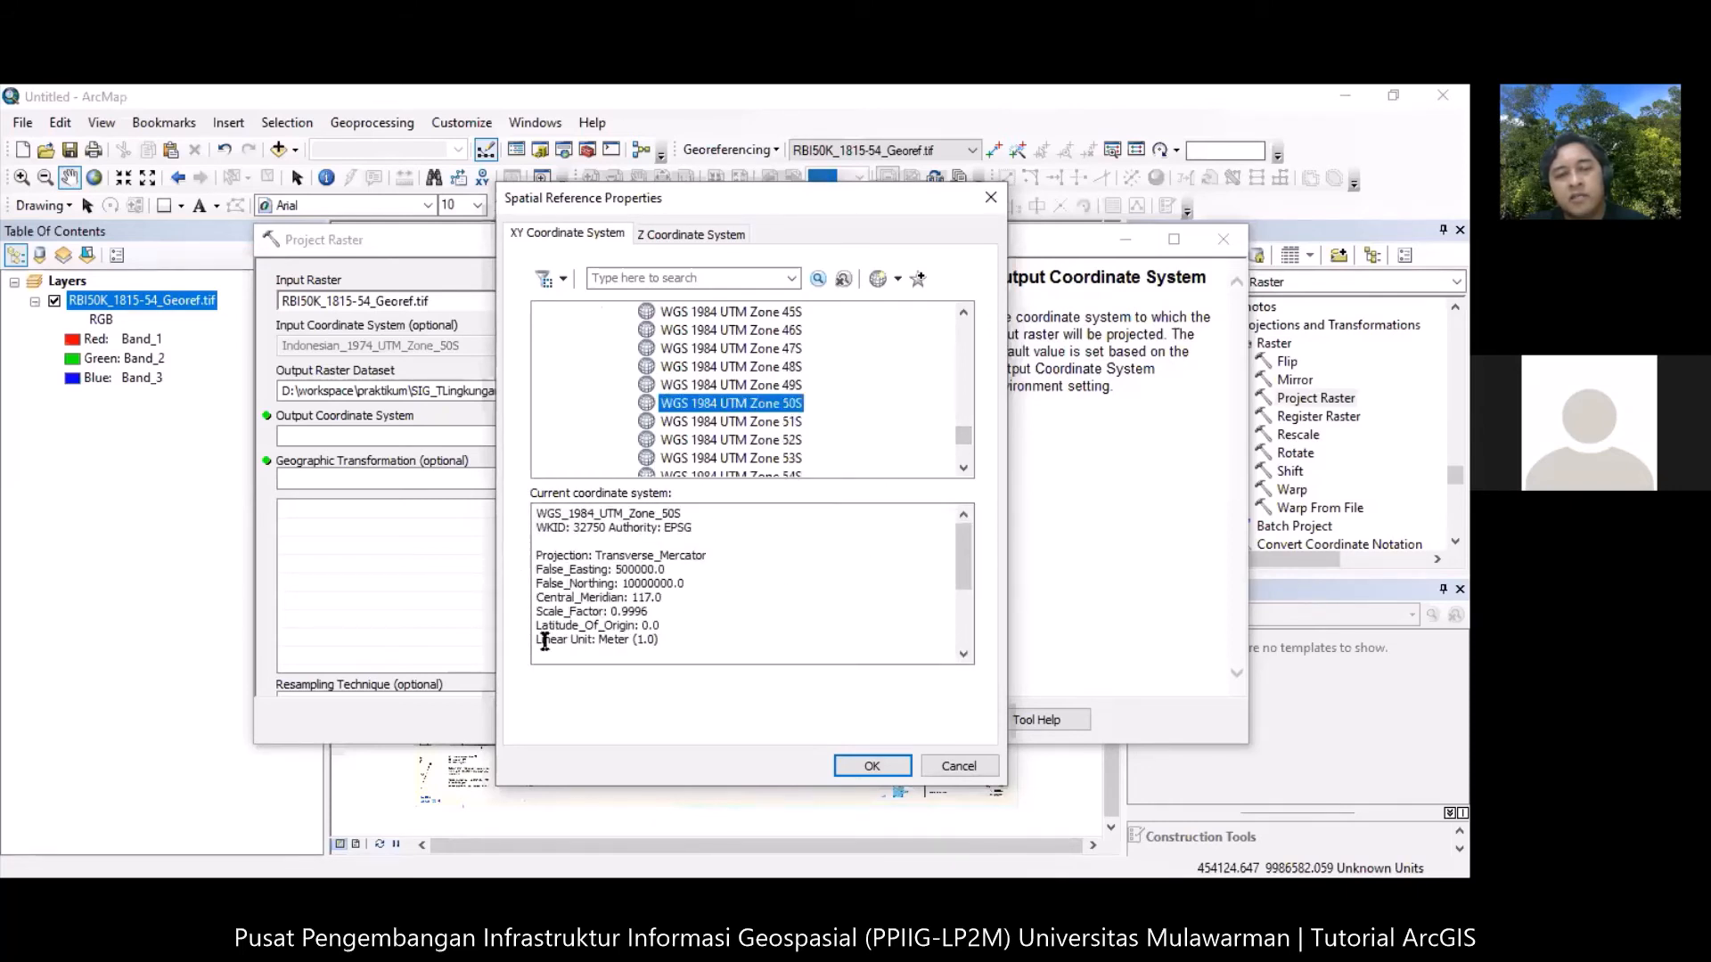
{"action": "left_click", "coordinate": [886, 761]}
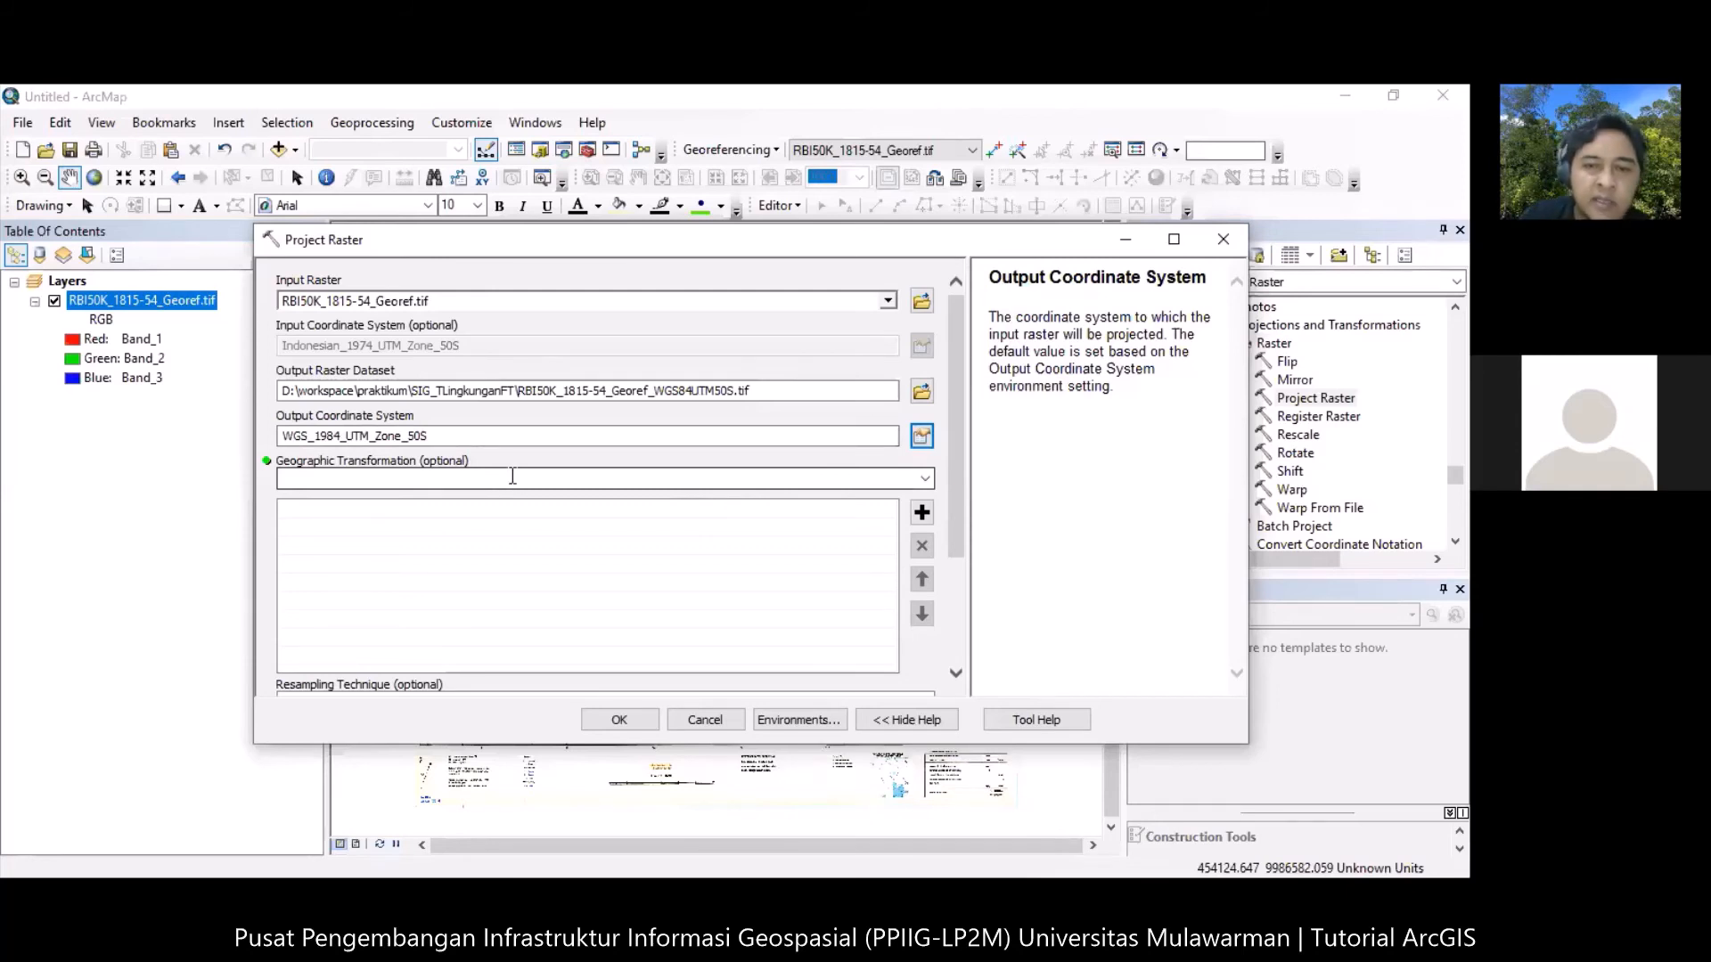
Try to run the Project Raster tool without specifying a geographic transformation.
{"action": "left_click", "coordinate": [927, 479]}
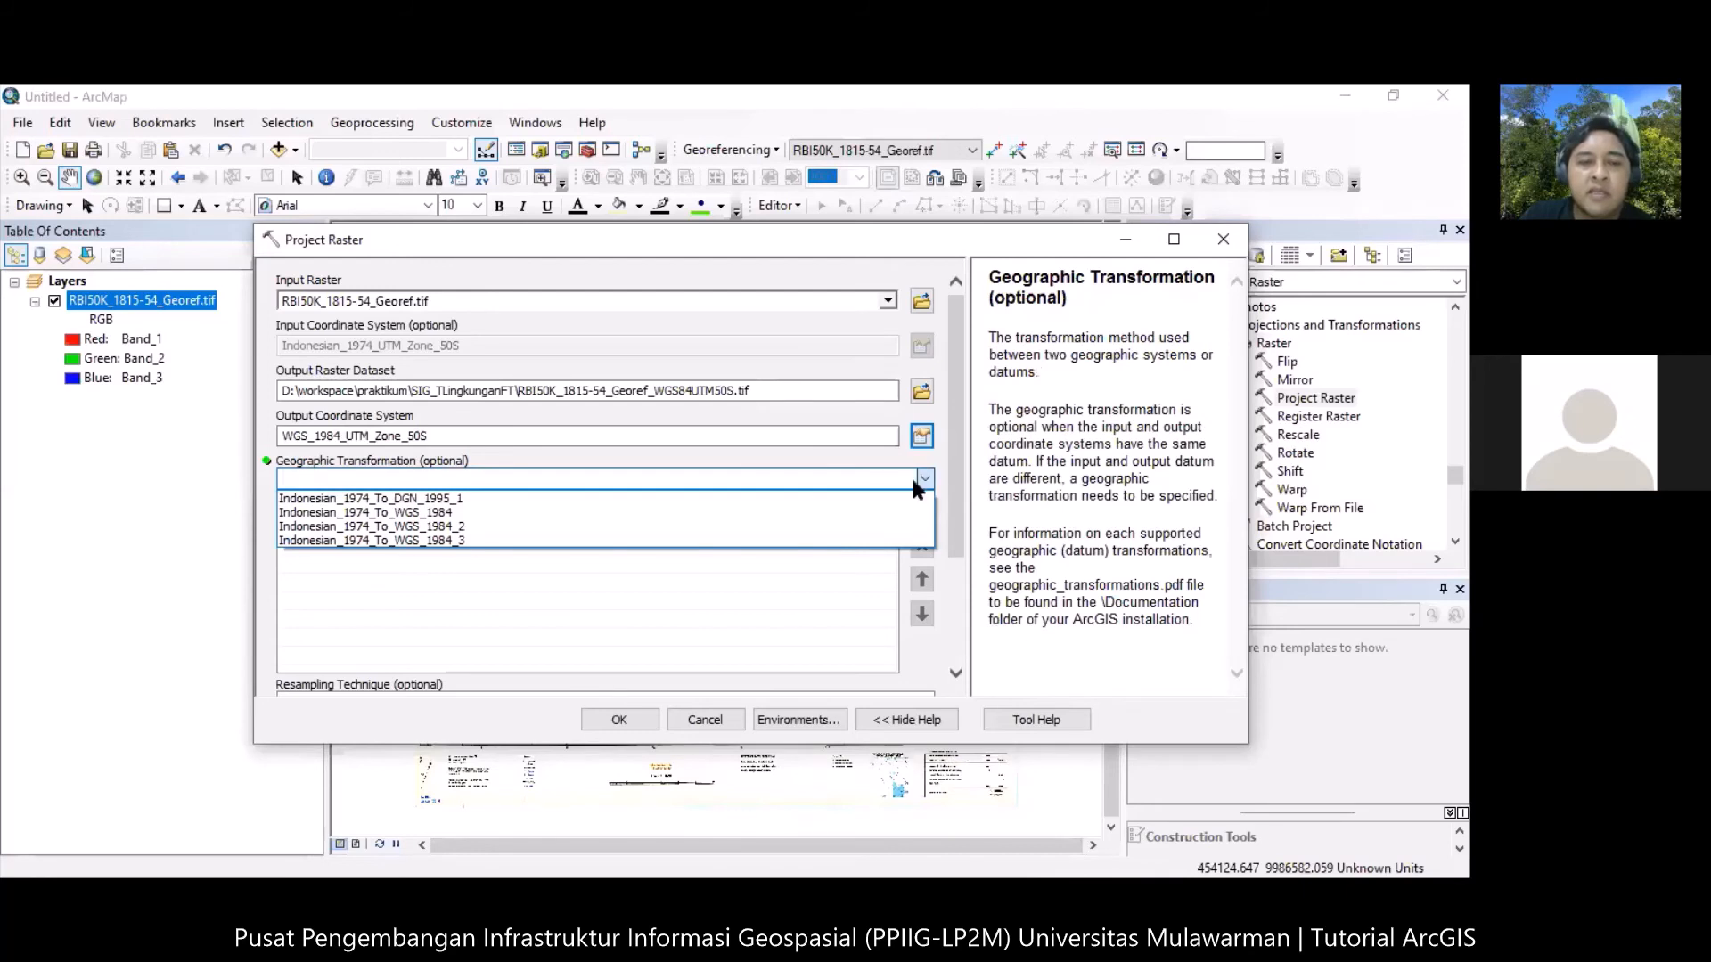
{"action": "left_click", "coordinate": [940, 443]}
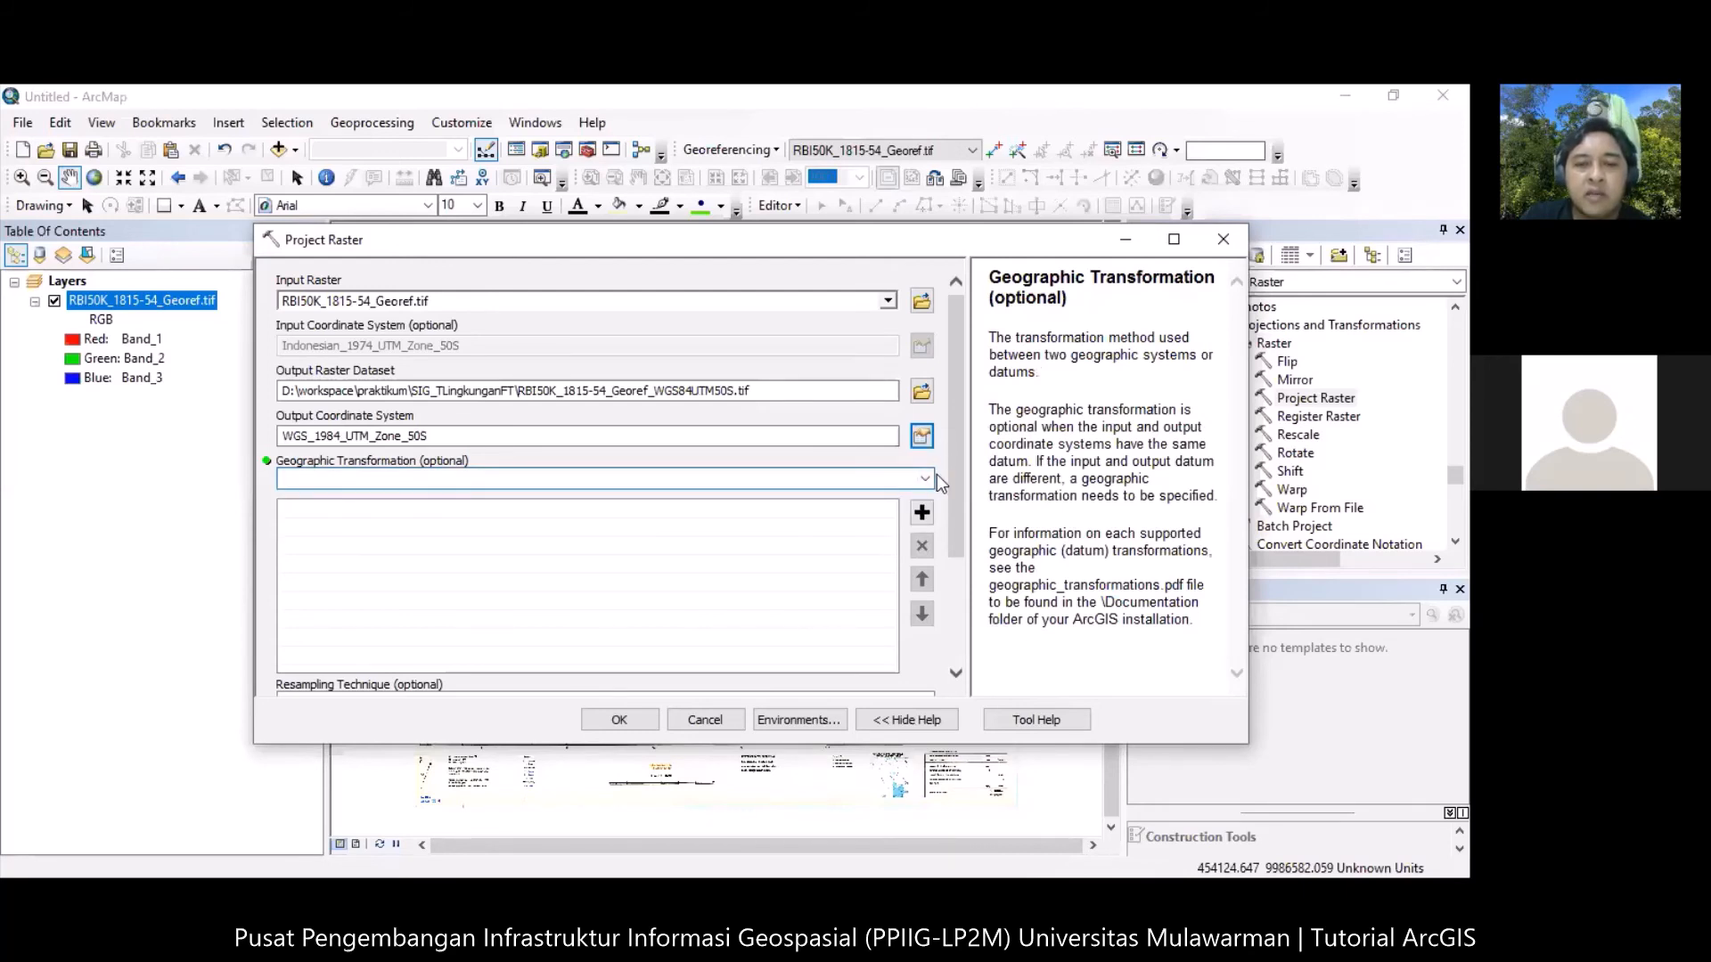
{"action": "left_click_drag", "start_coordinate": [954, 506], "coordinate": [959, 602]}
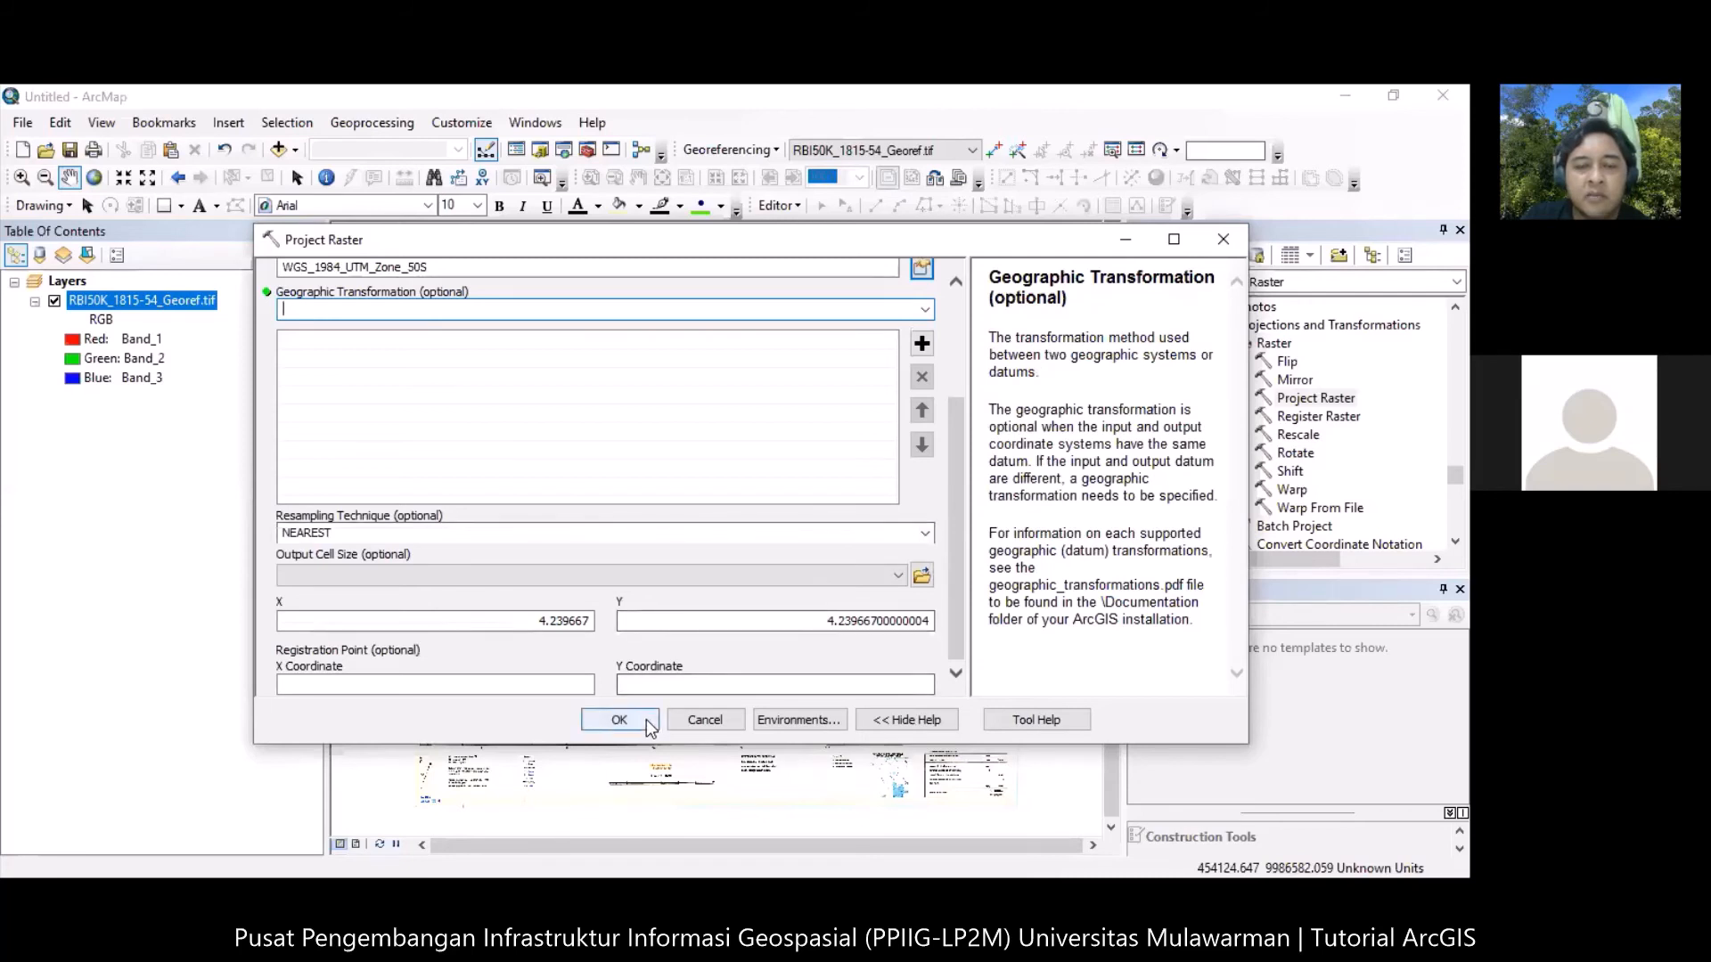
{"action": "left_click", "coordinate": [621, 720]}
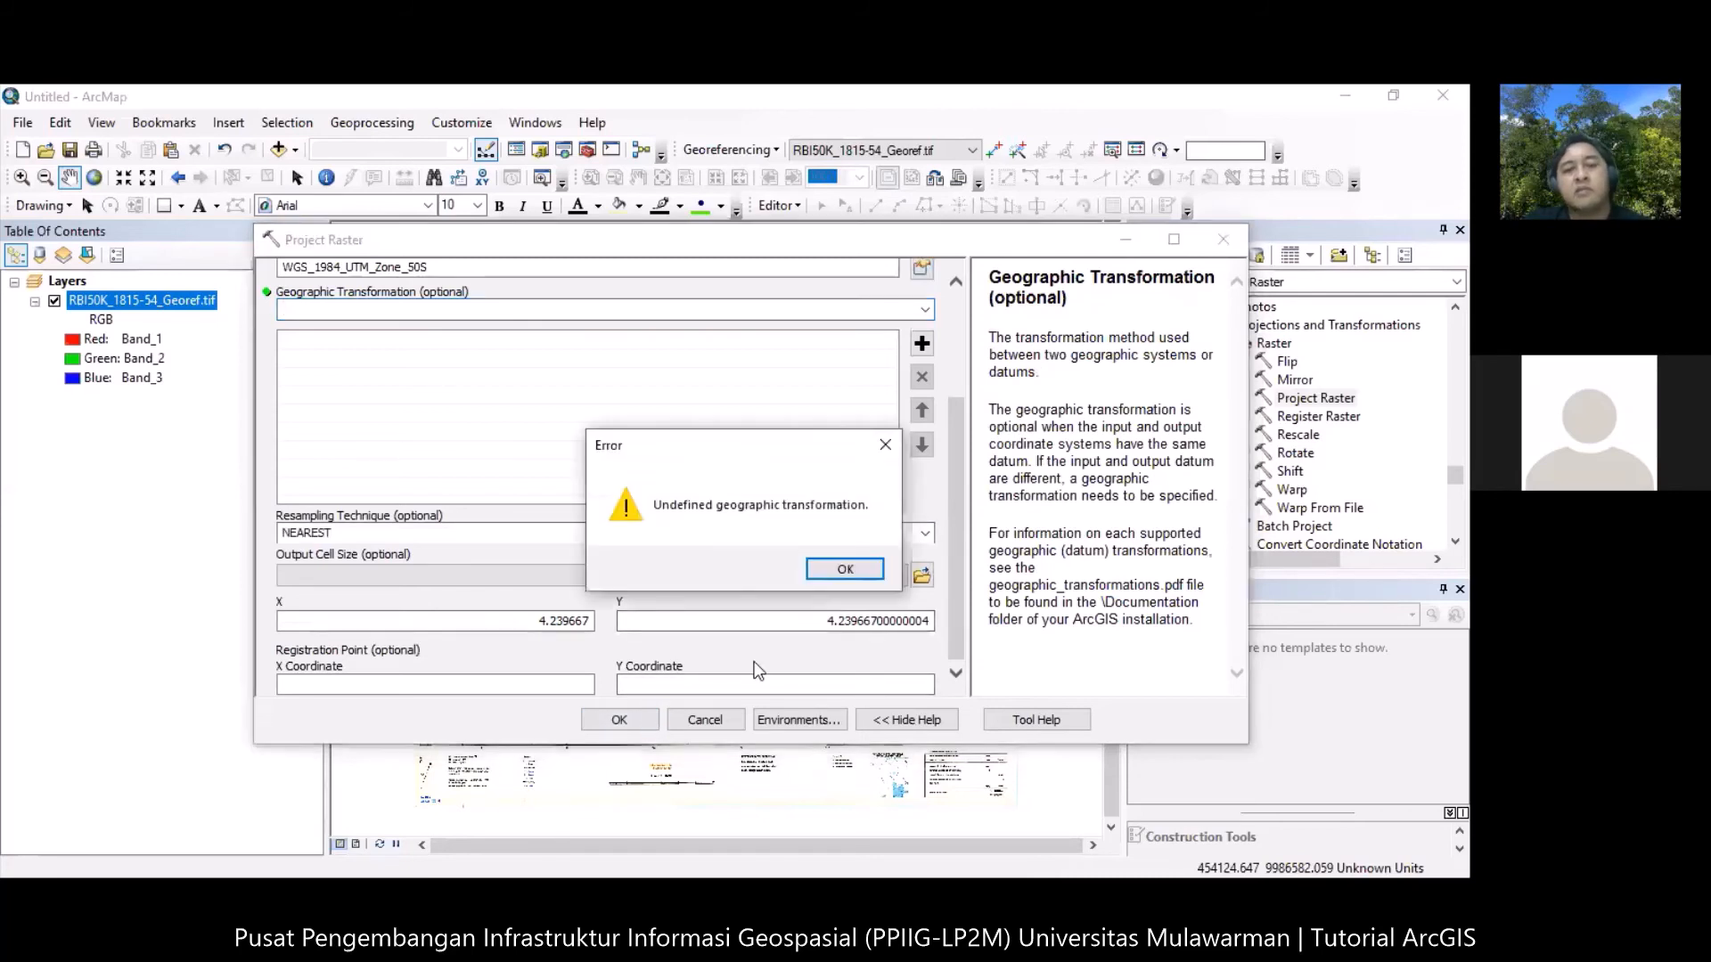
{"action": "left_click", "coordinate": [849, 573]}
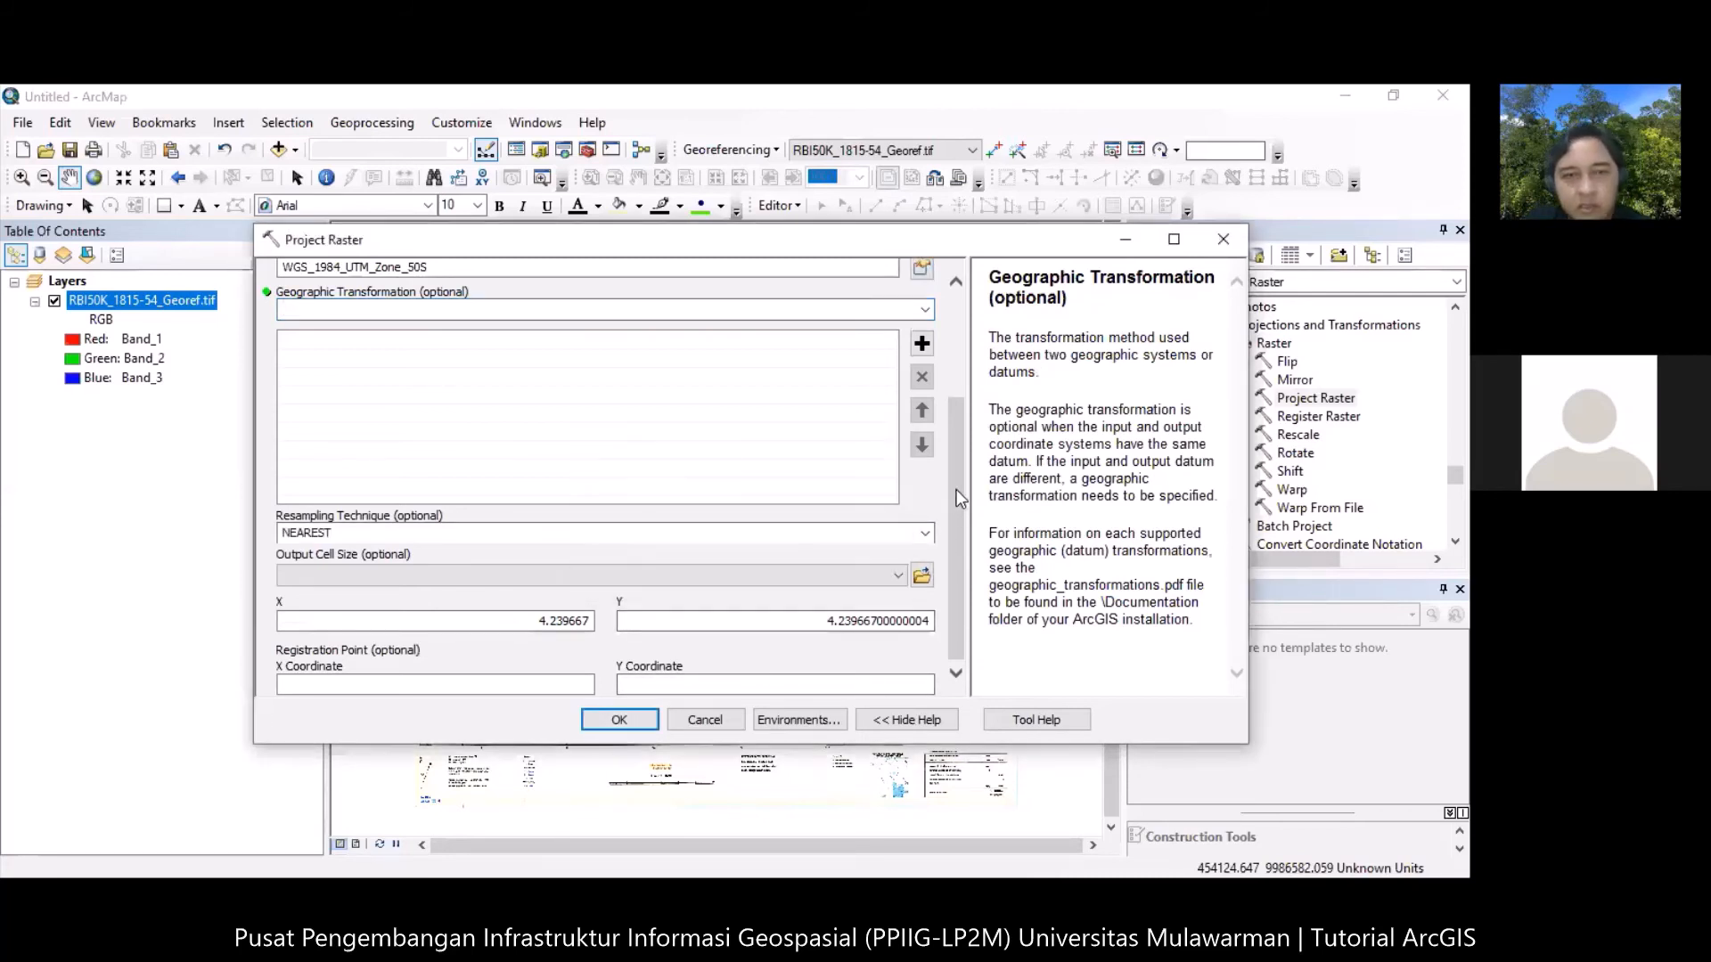
Choose Indonesian_1974_To_WGS_1984 as the geographic transformation and run the raster projection.
{"action": "left_click_drag", "start_coordinate": [956, 489], "coordinate": [964, 420]}
{"action": "left_click", "coordinate": [927, 424]}
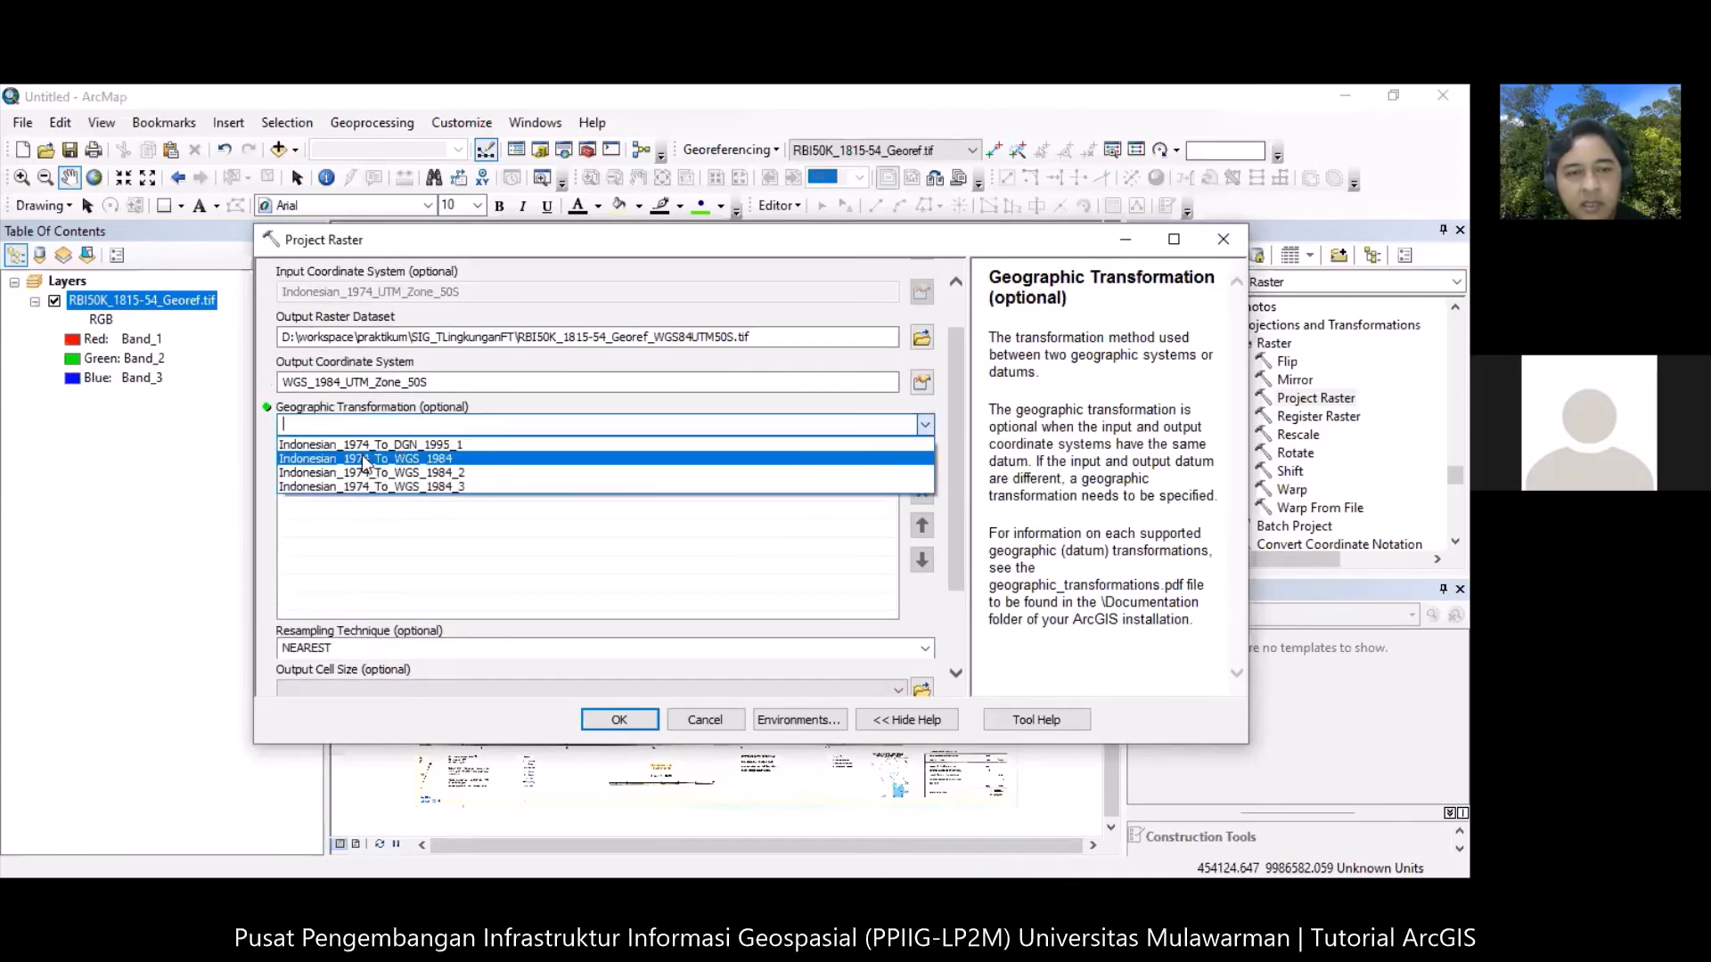
{"action": "left_click", "coordinate": [434, 459]}
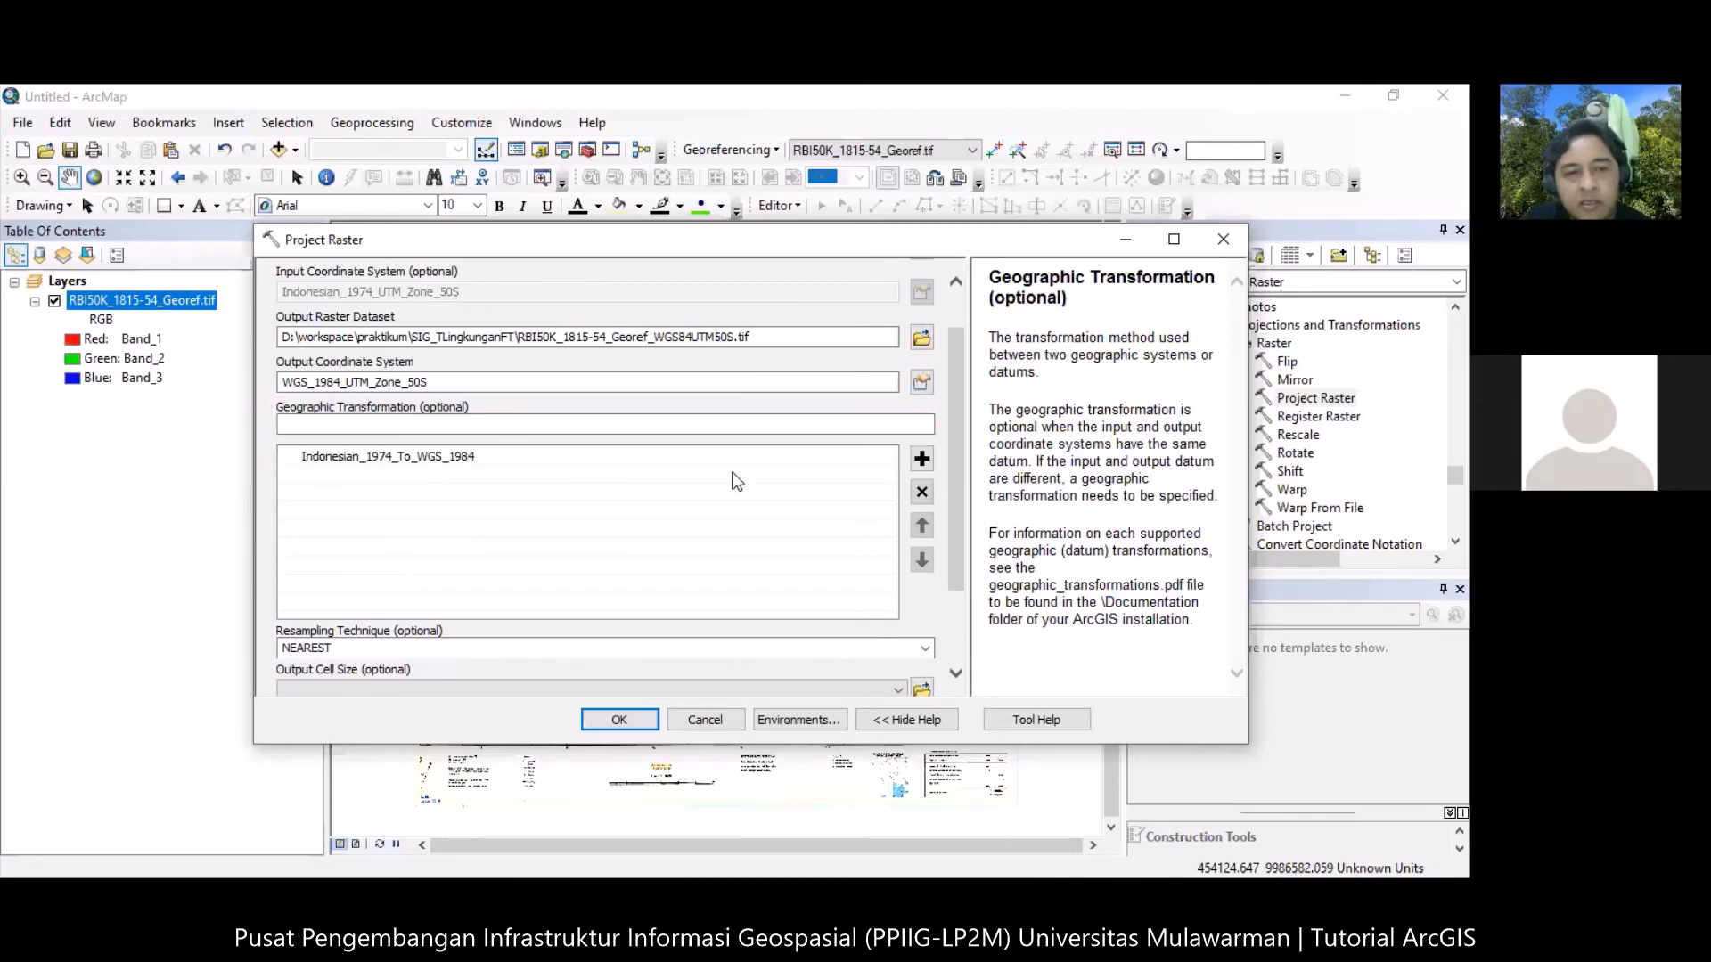
{"action": "scroll", "coordinate": [958, 531], "scroll_direction": "down", "scroll_amount": 3}
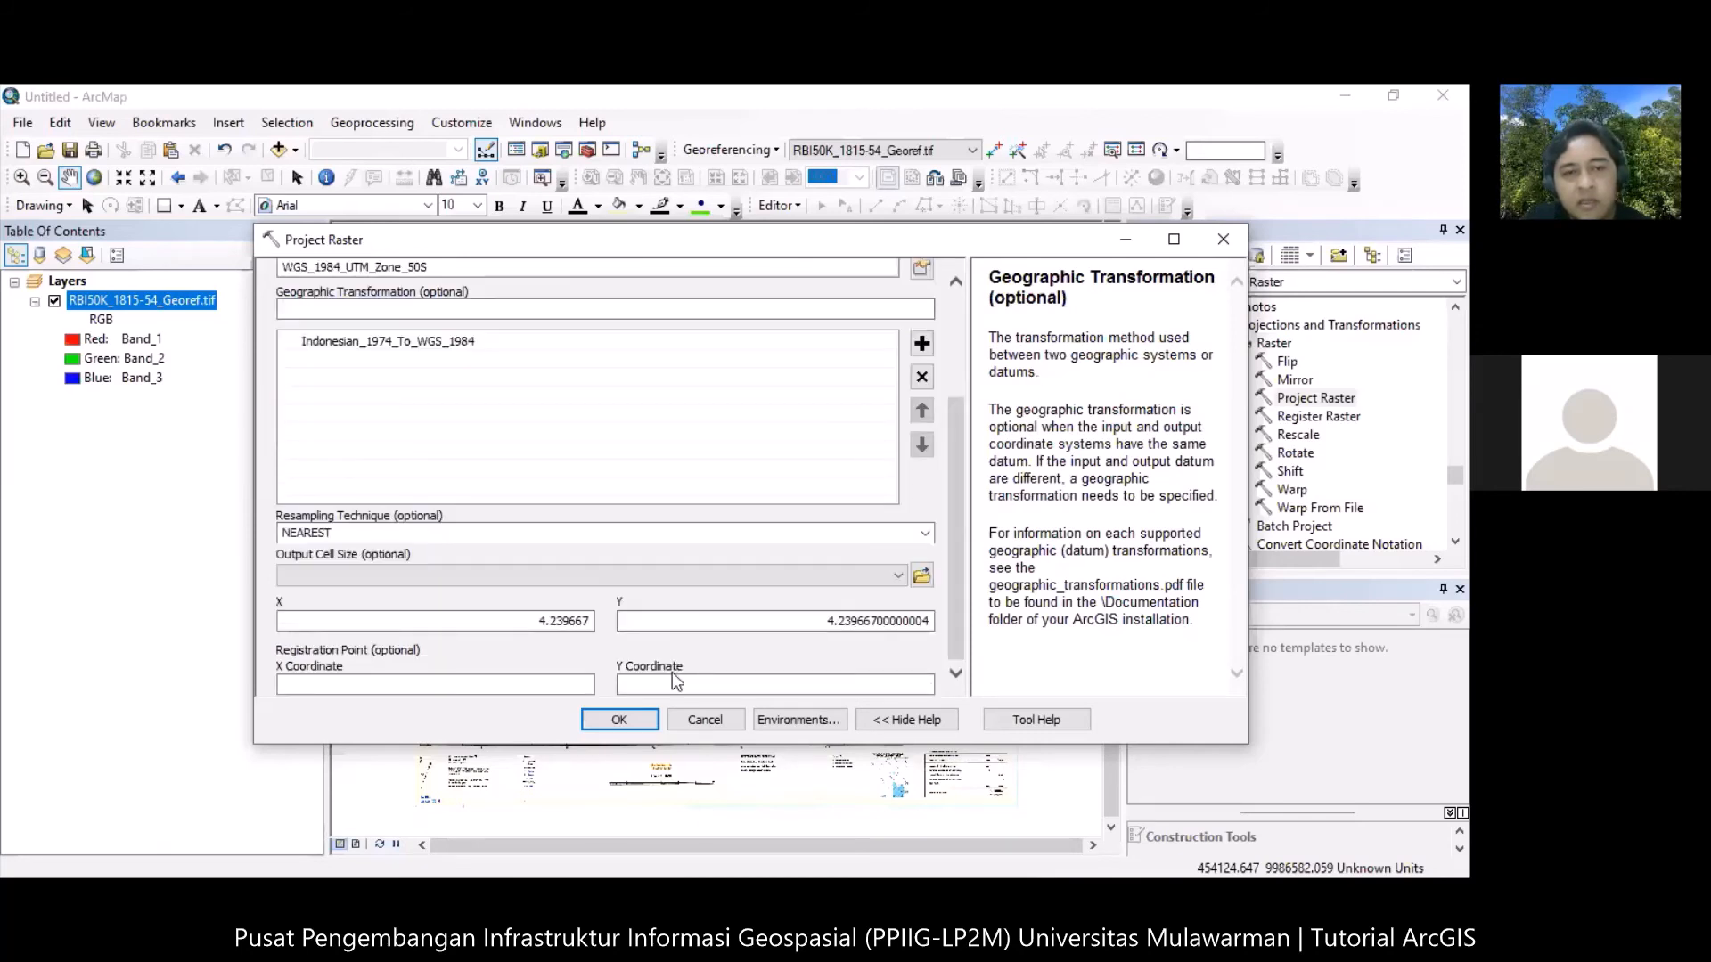
{"action": "left_click", "coordinate": [633, 714]}
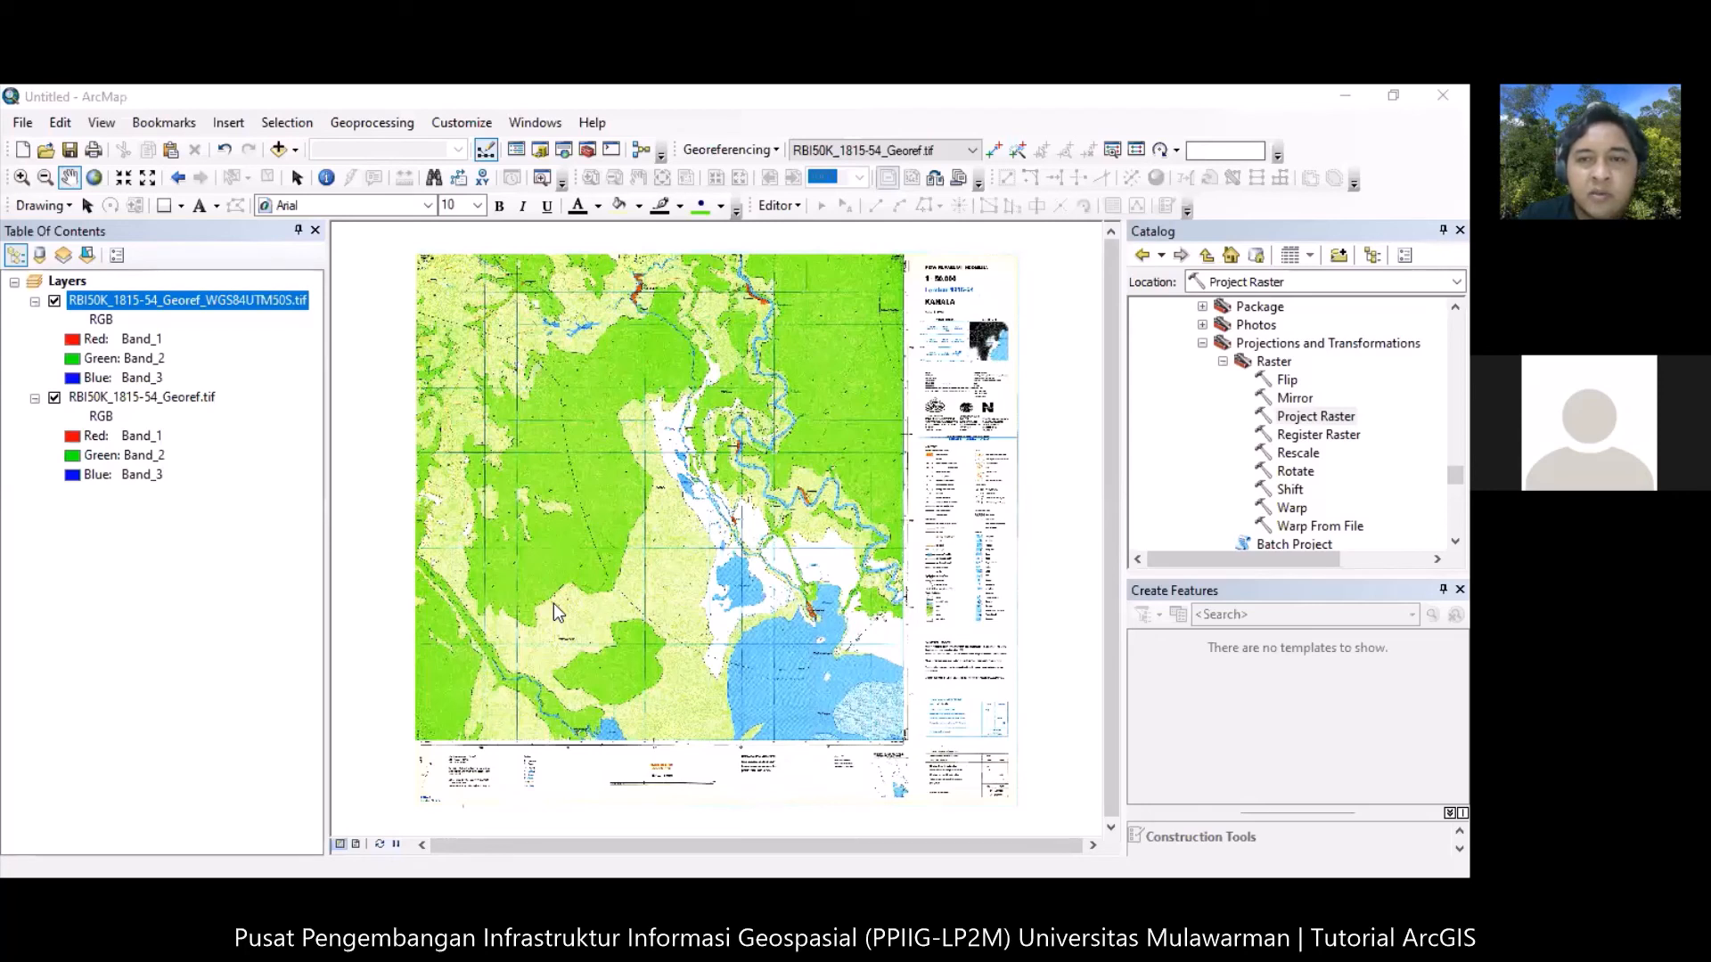
Remove the original RBI50K_1815-54_Georef.tif layer from the map, keeping the reprojected raster.
{"action": "left_click", "coordinate": [553, 601]}
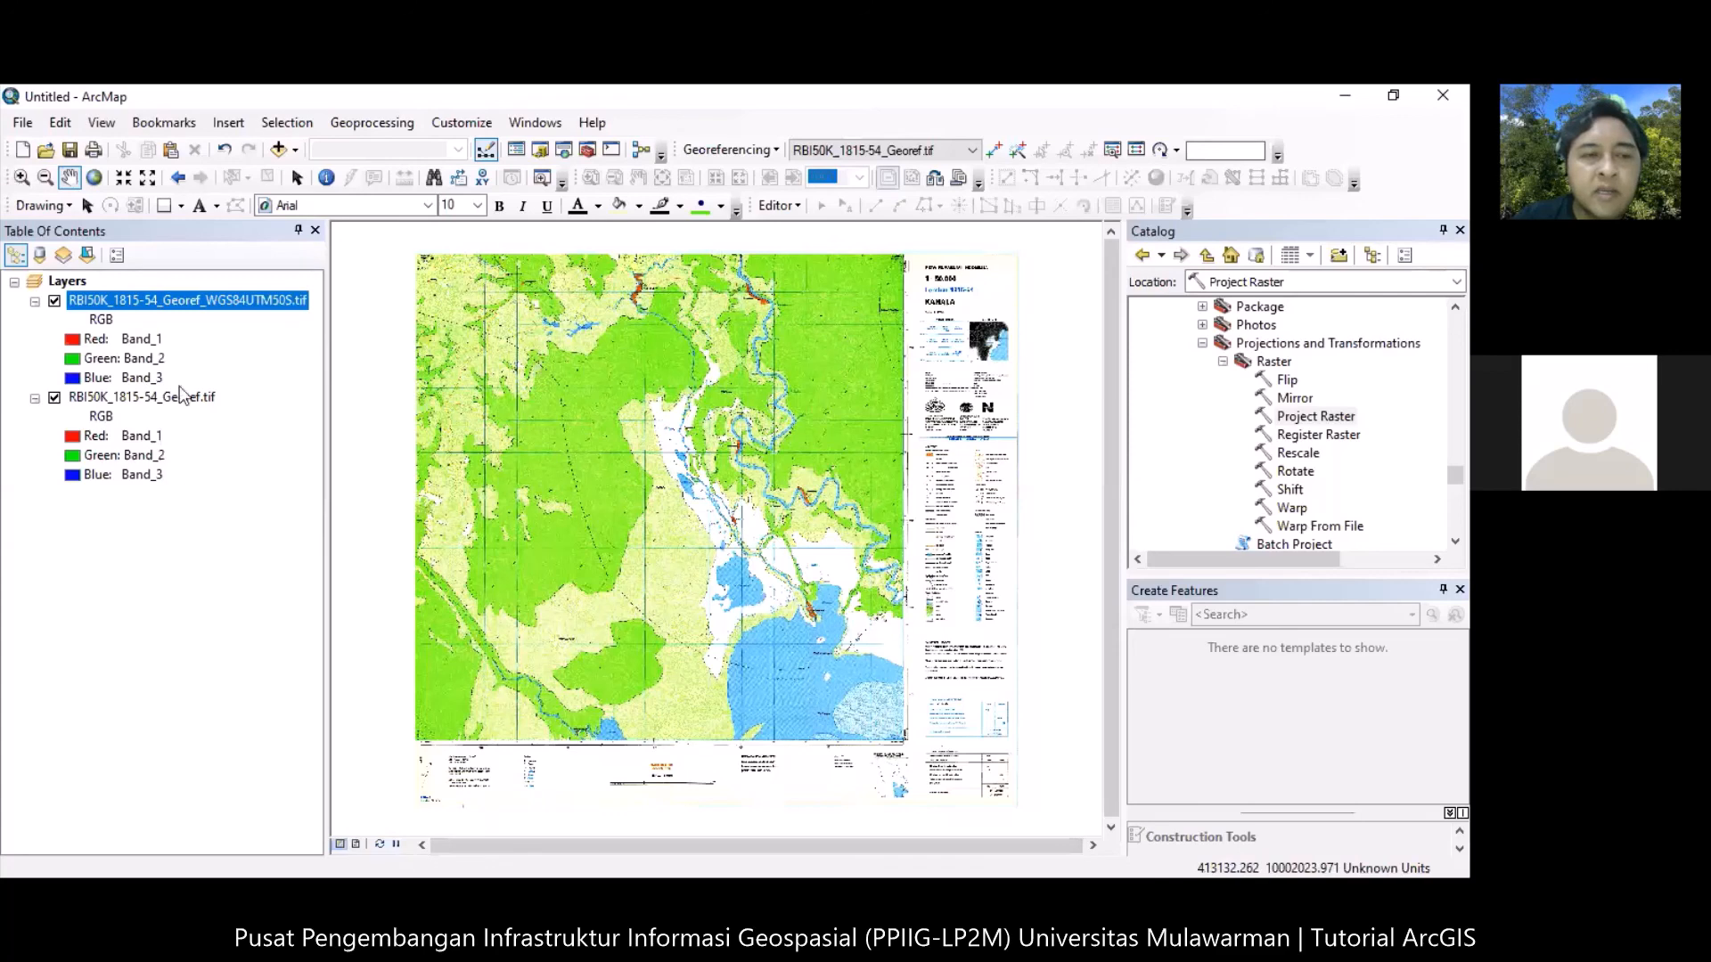
{"action": "right_click", "coordinate": [153, 402]}
{"action": "left_click", "coordinate": [174, 433]}
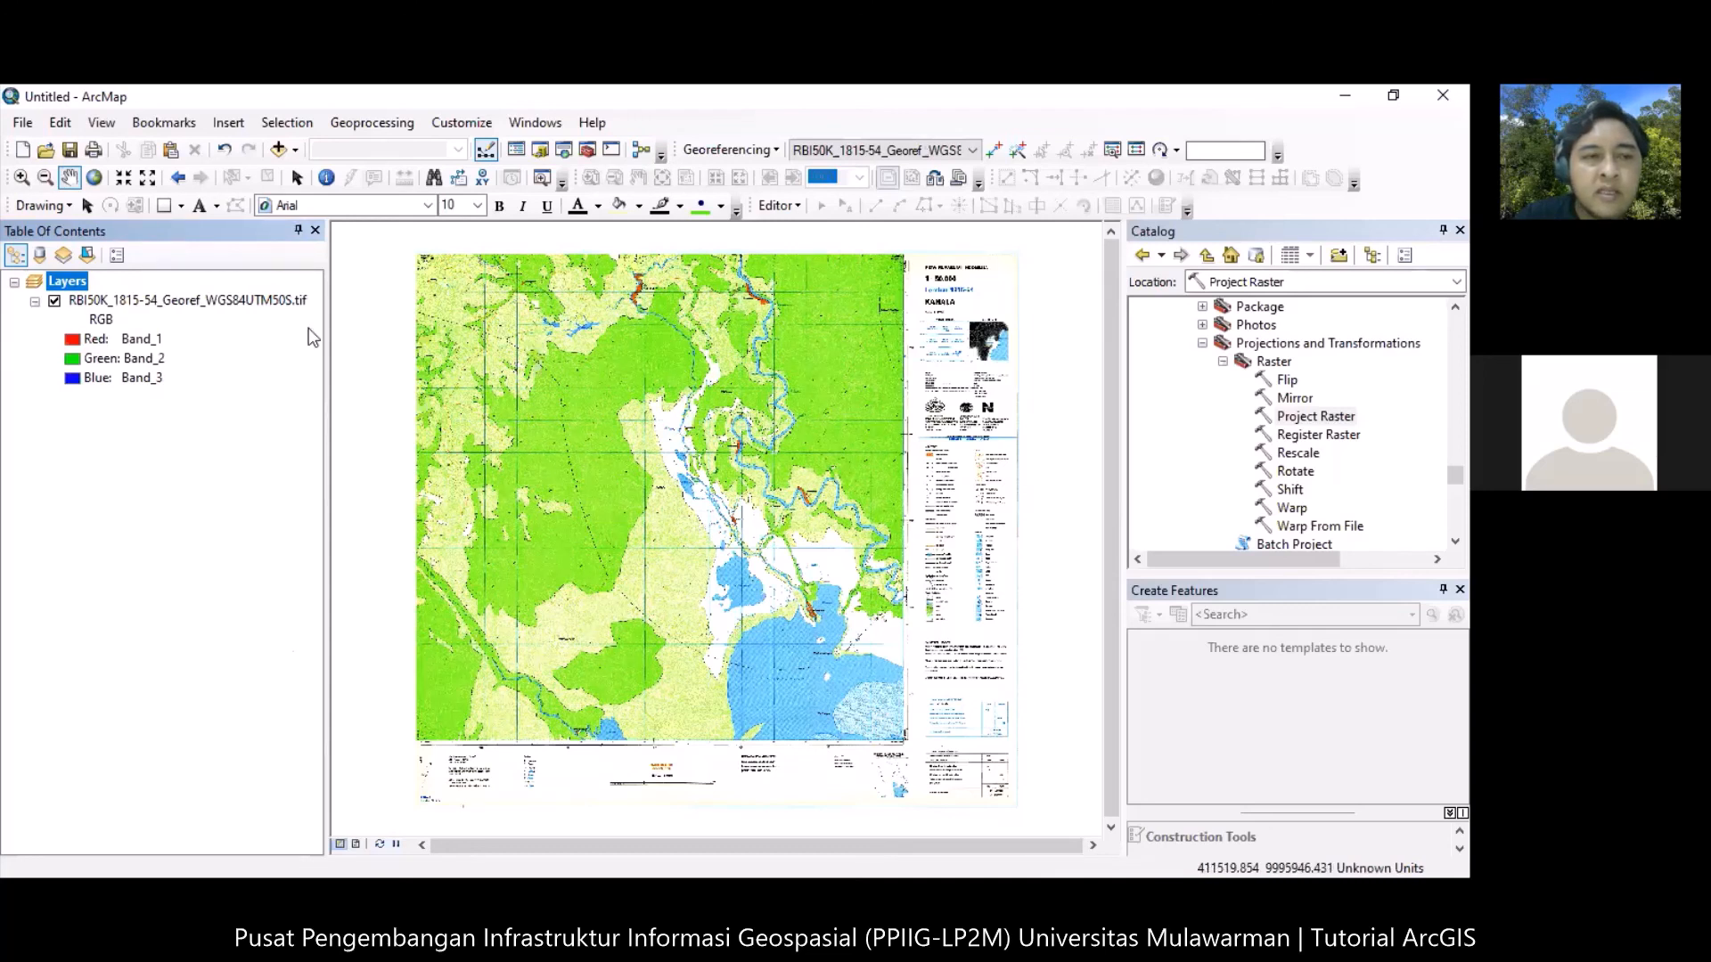
In the data frame properties, select the reprojected raster layer's WGS_1984_UTM_Zone_50S as the coordinate system.
{"action": "double_click", "coordinate": [61, 280]}
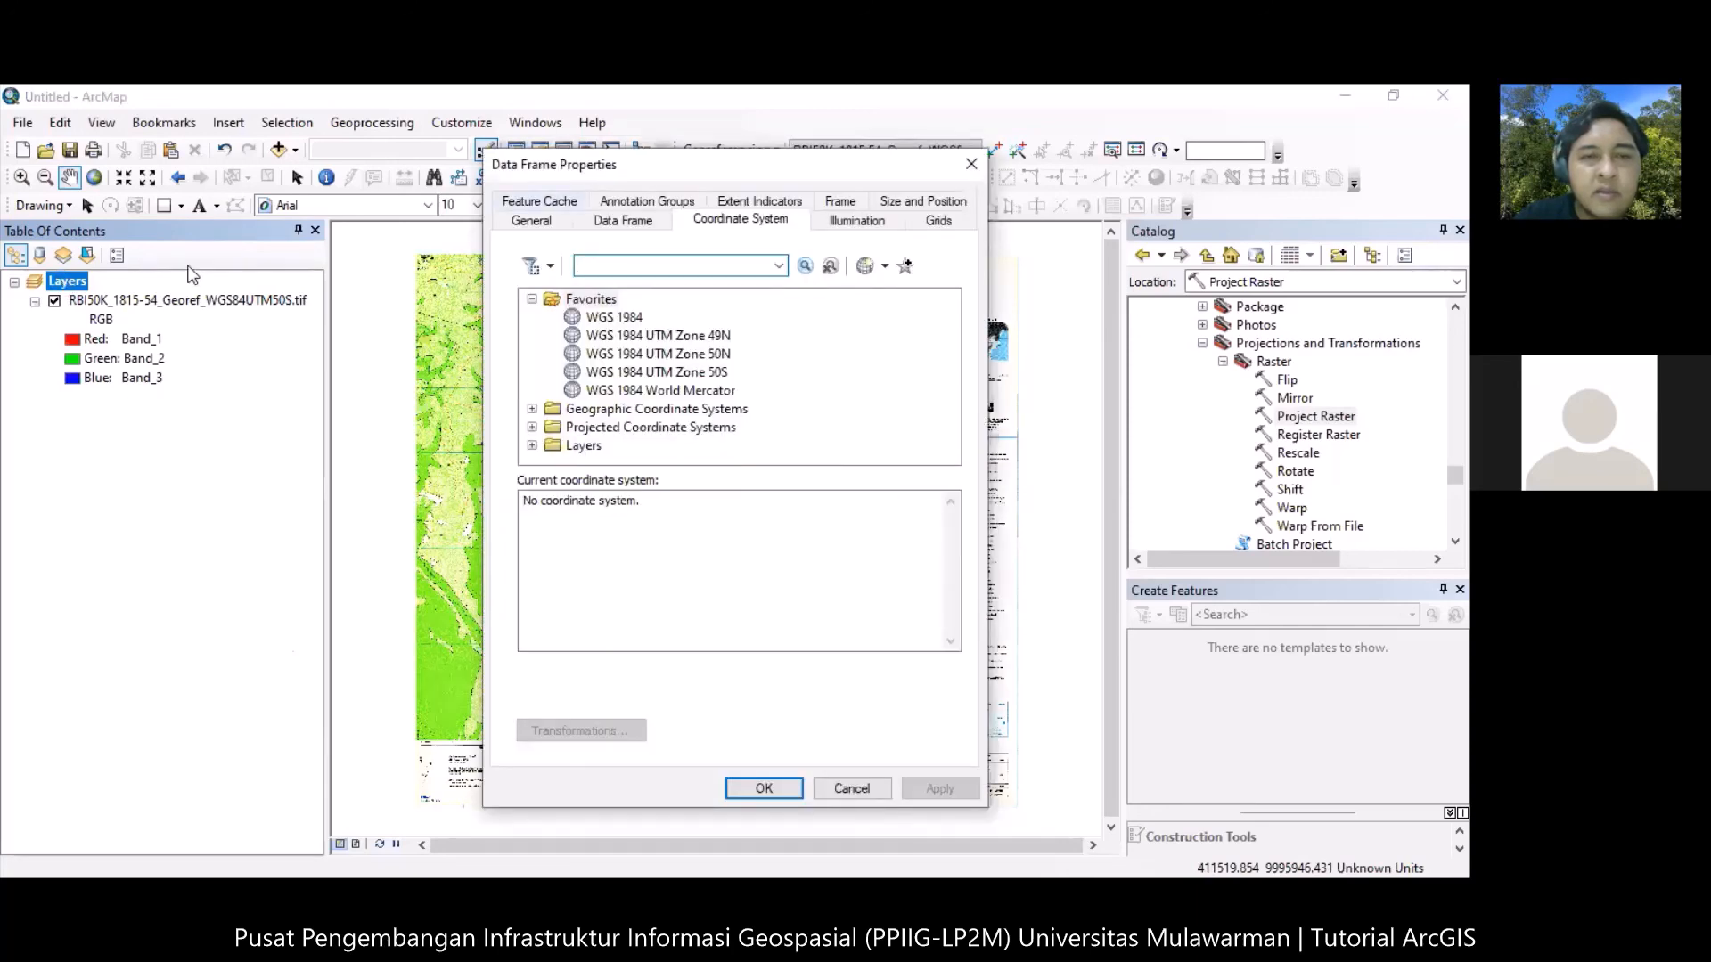
{"action": "left_click_drag", "start_coordinate": [710, 165], "coordinate": [1150, 176]}
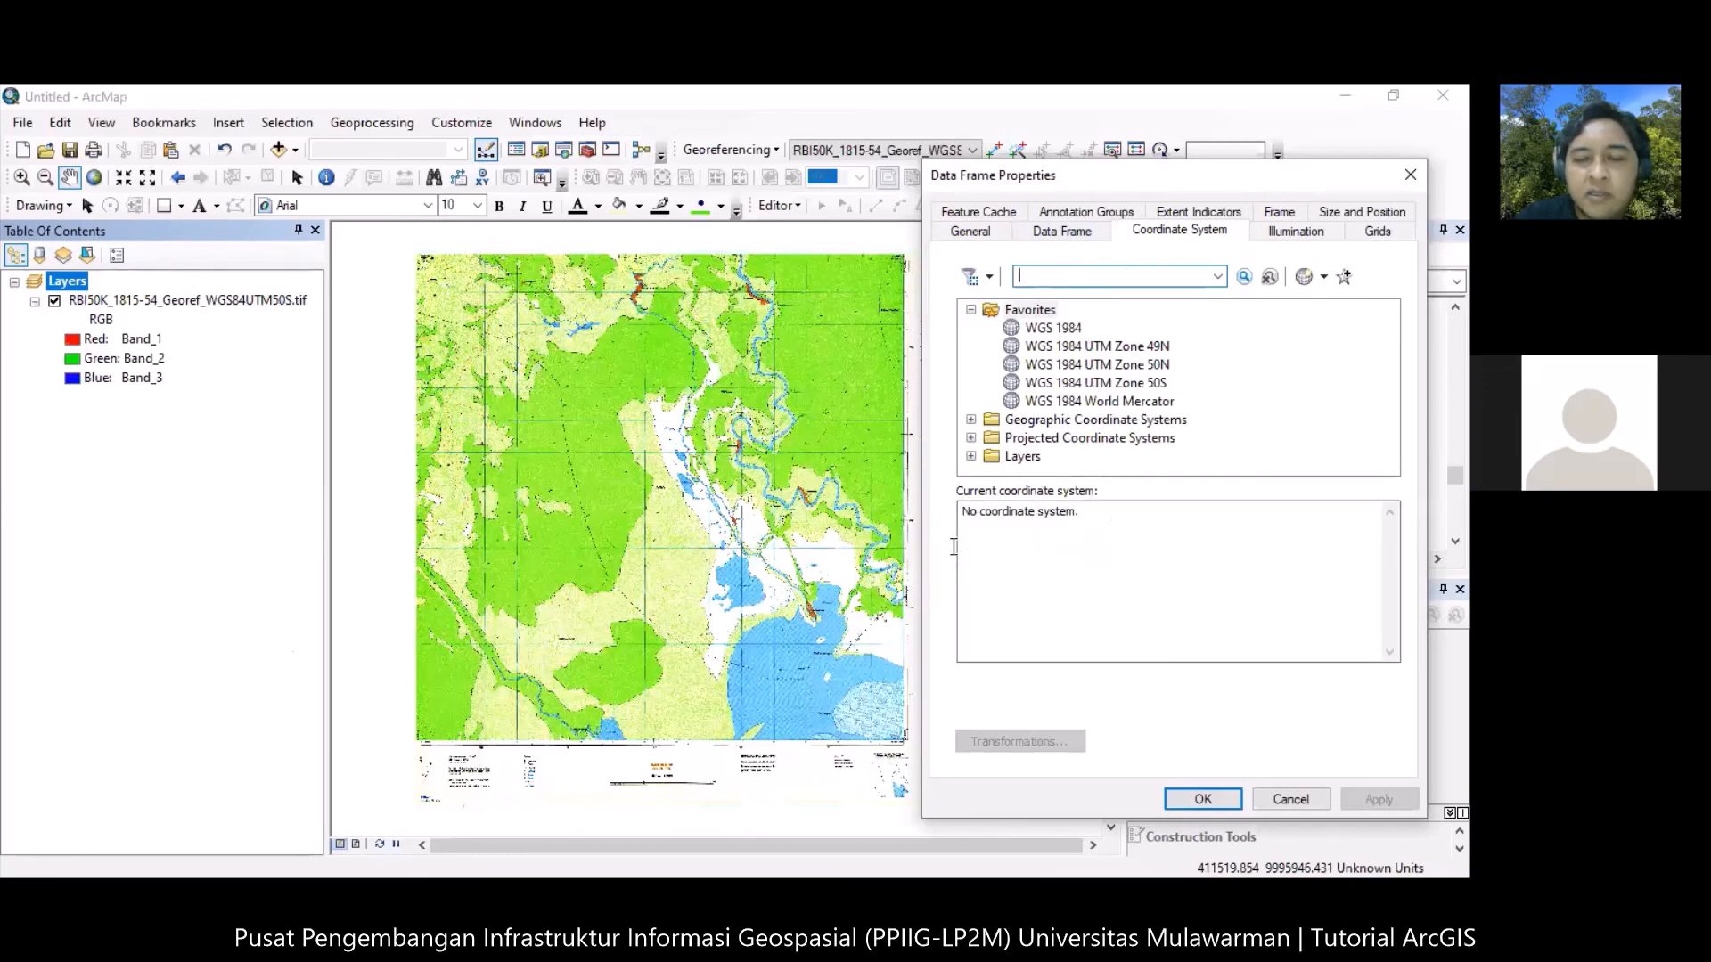
{"action": "left_click", "coordinate": [971, 457]}
{"action": "left_click", "coordinate": [991, 456]}
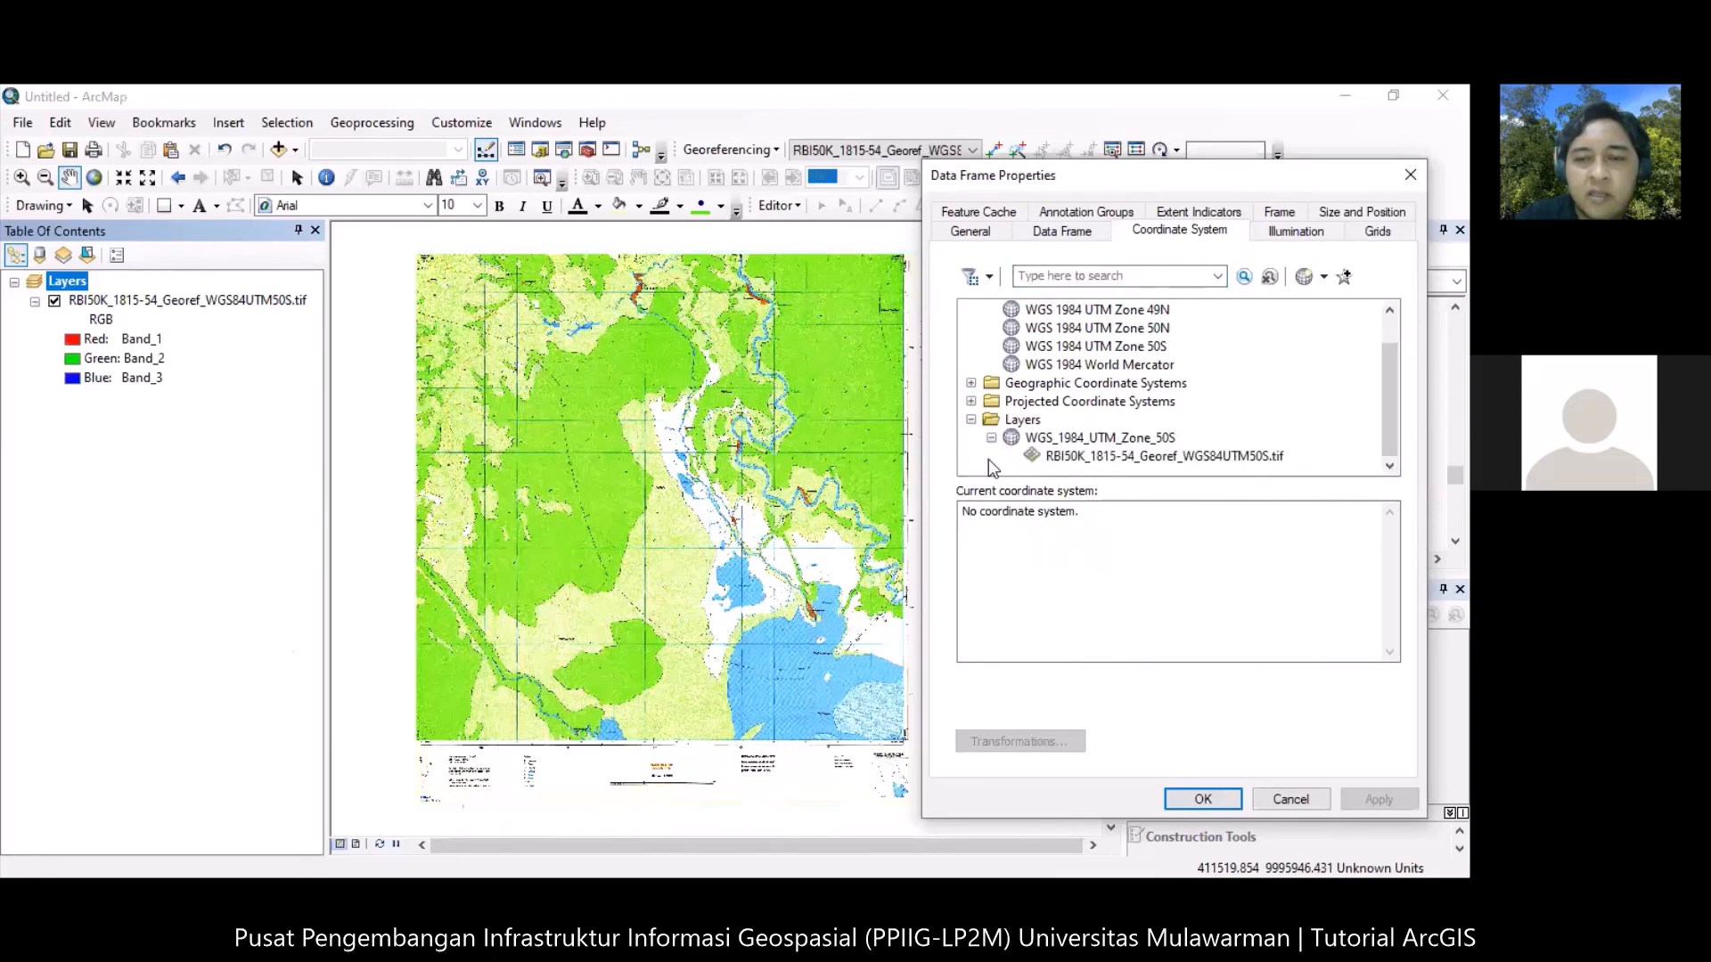
{"action": "left_click", "coordinate": [1097, 439]}
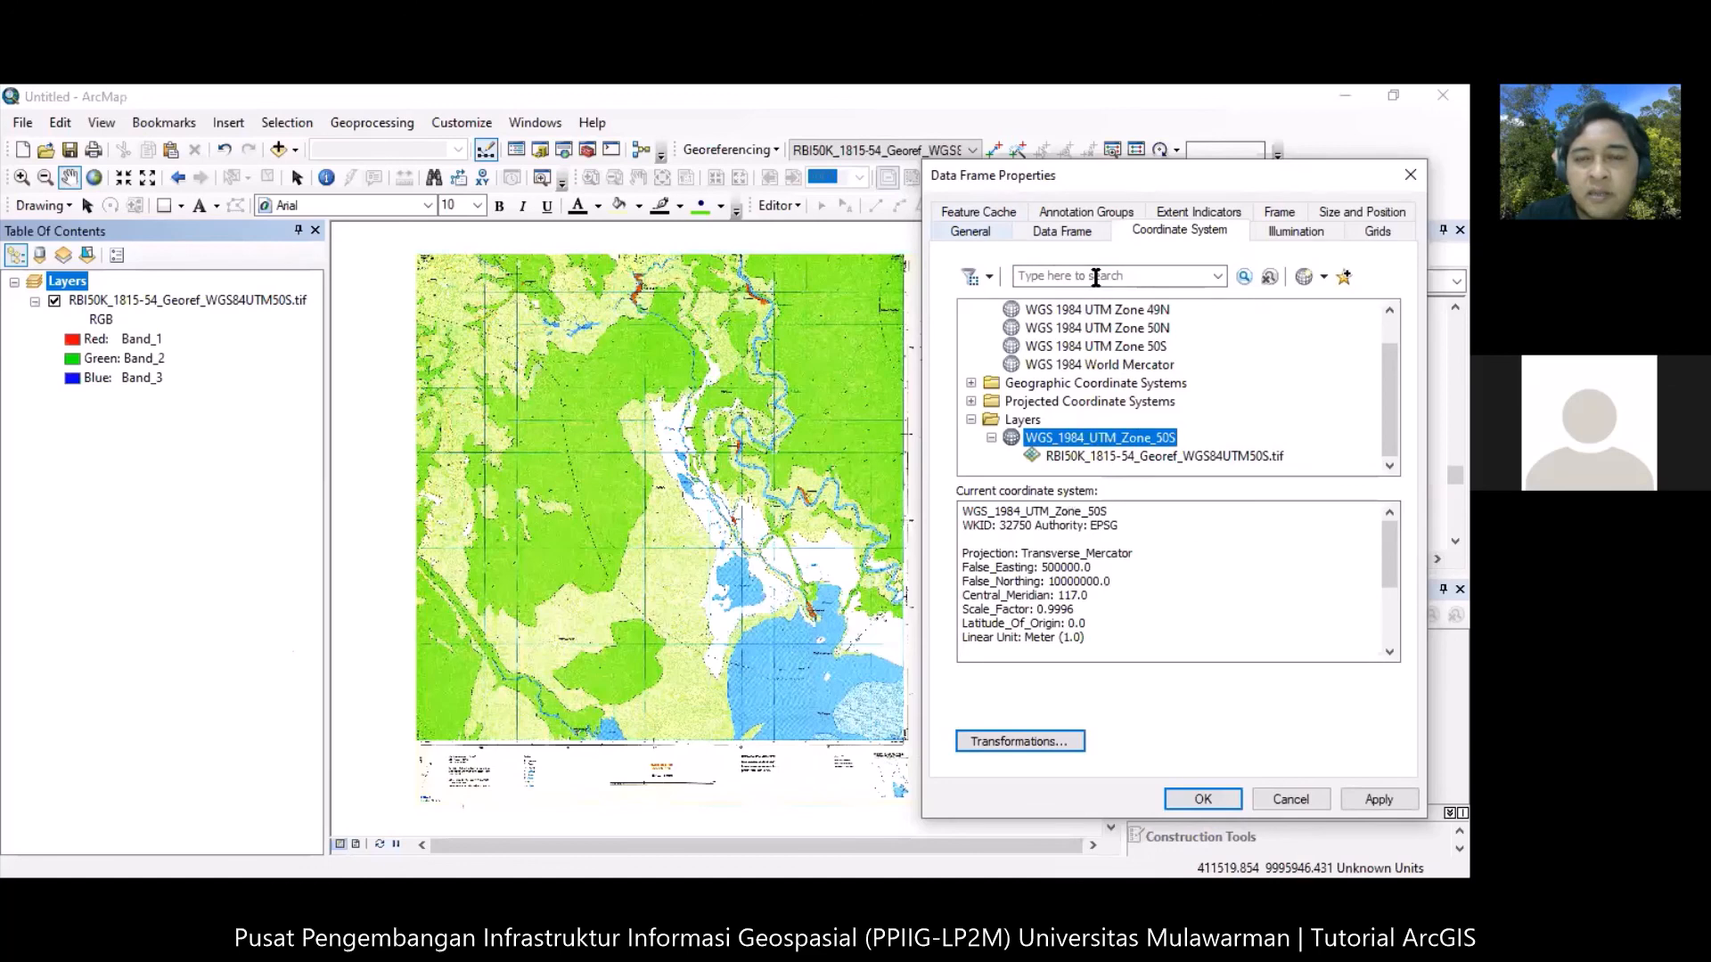
Choose Meters as the data frame's display units and apply the data frame properties.
{"action": "left_click", "coordinate": [971, 230]}
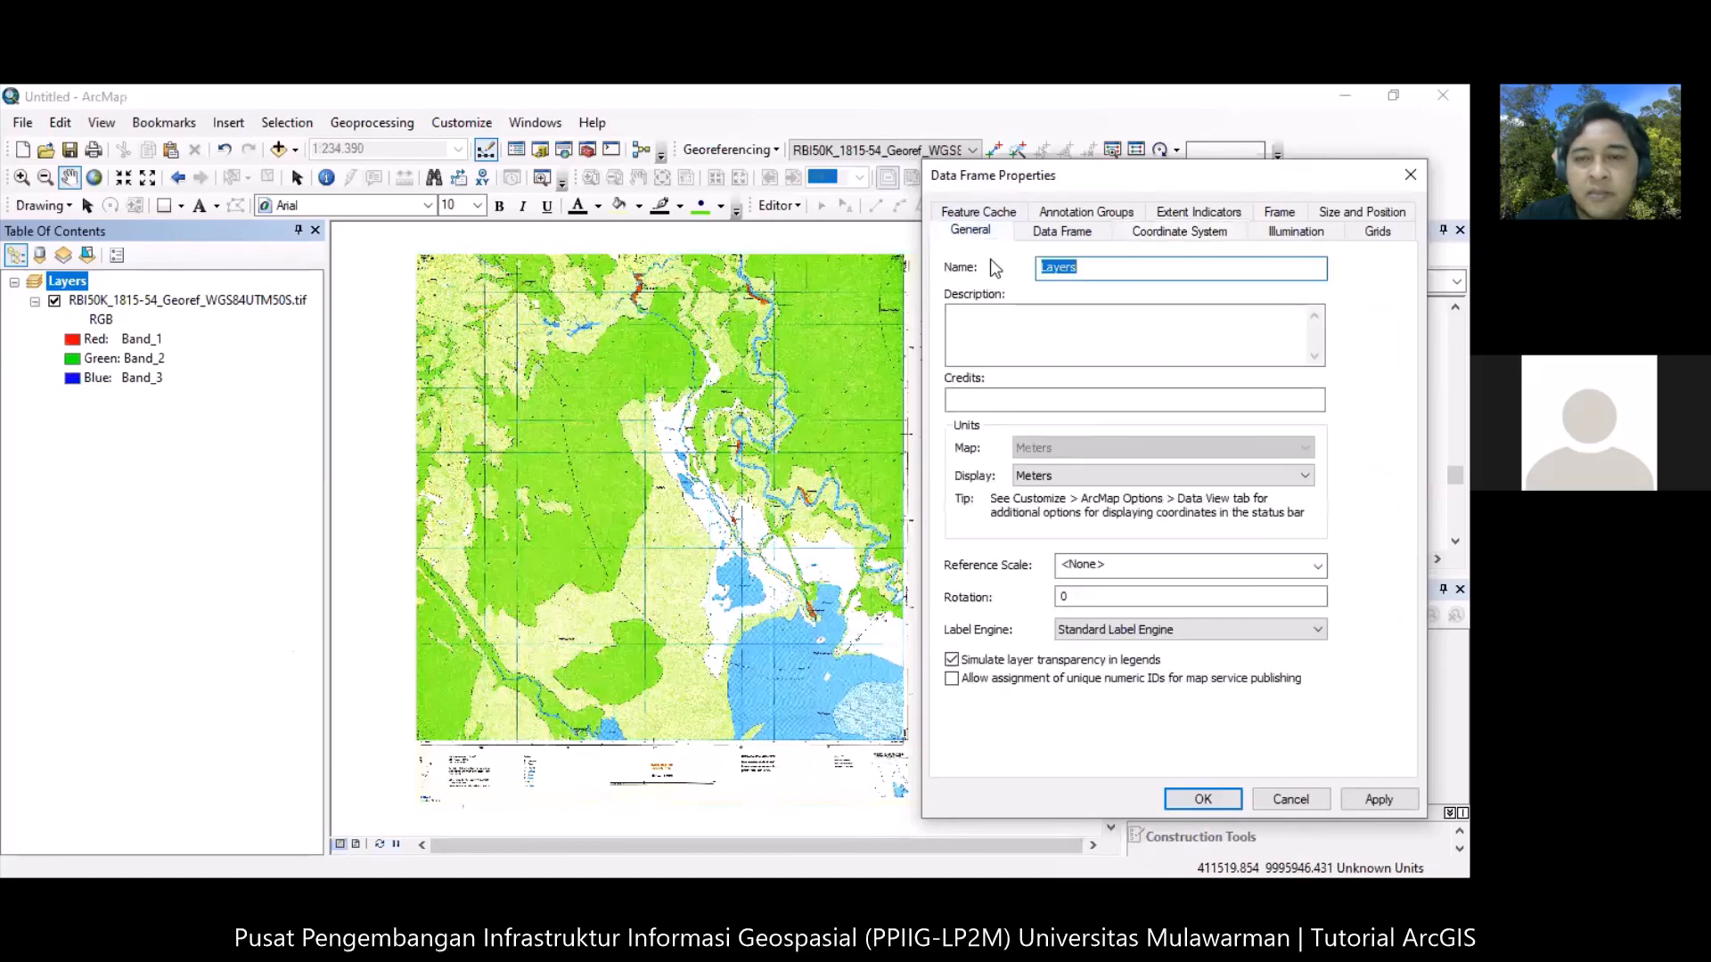
{"action": "left_click", "coordinate": [1275, 475]}
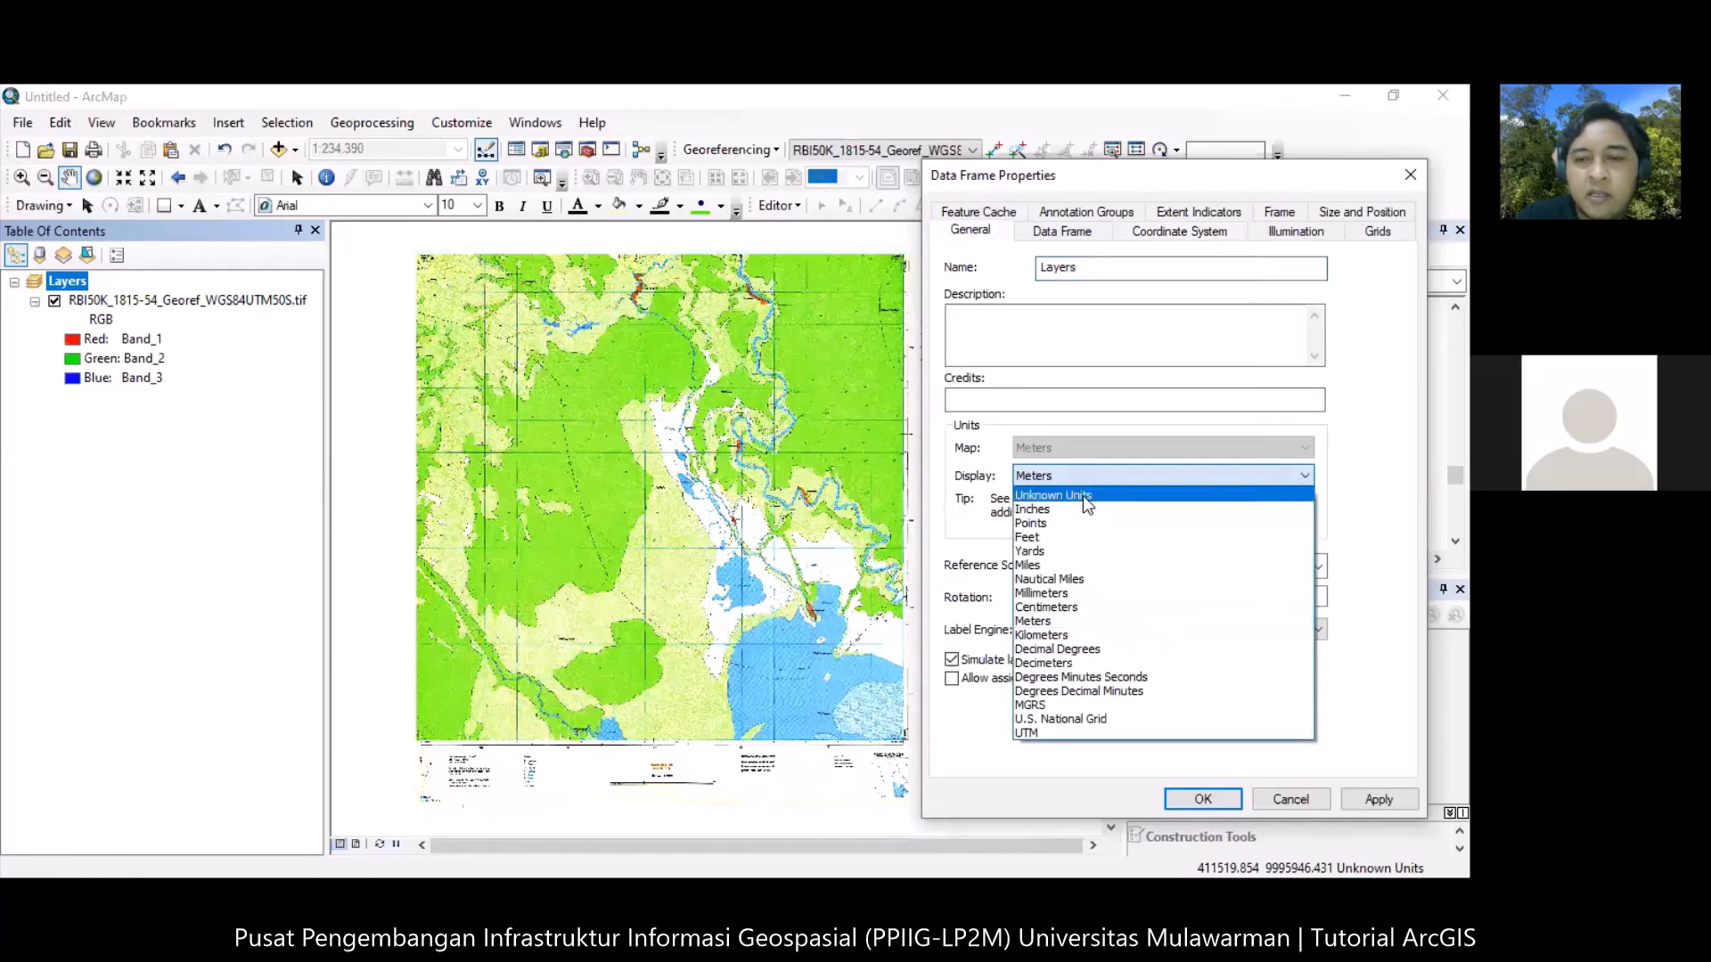
{"action": "left_click", "coordinate": [1068, 623]}
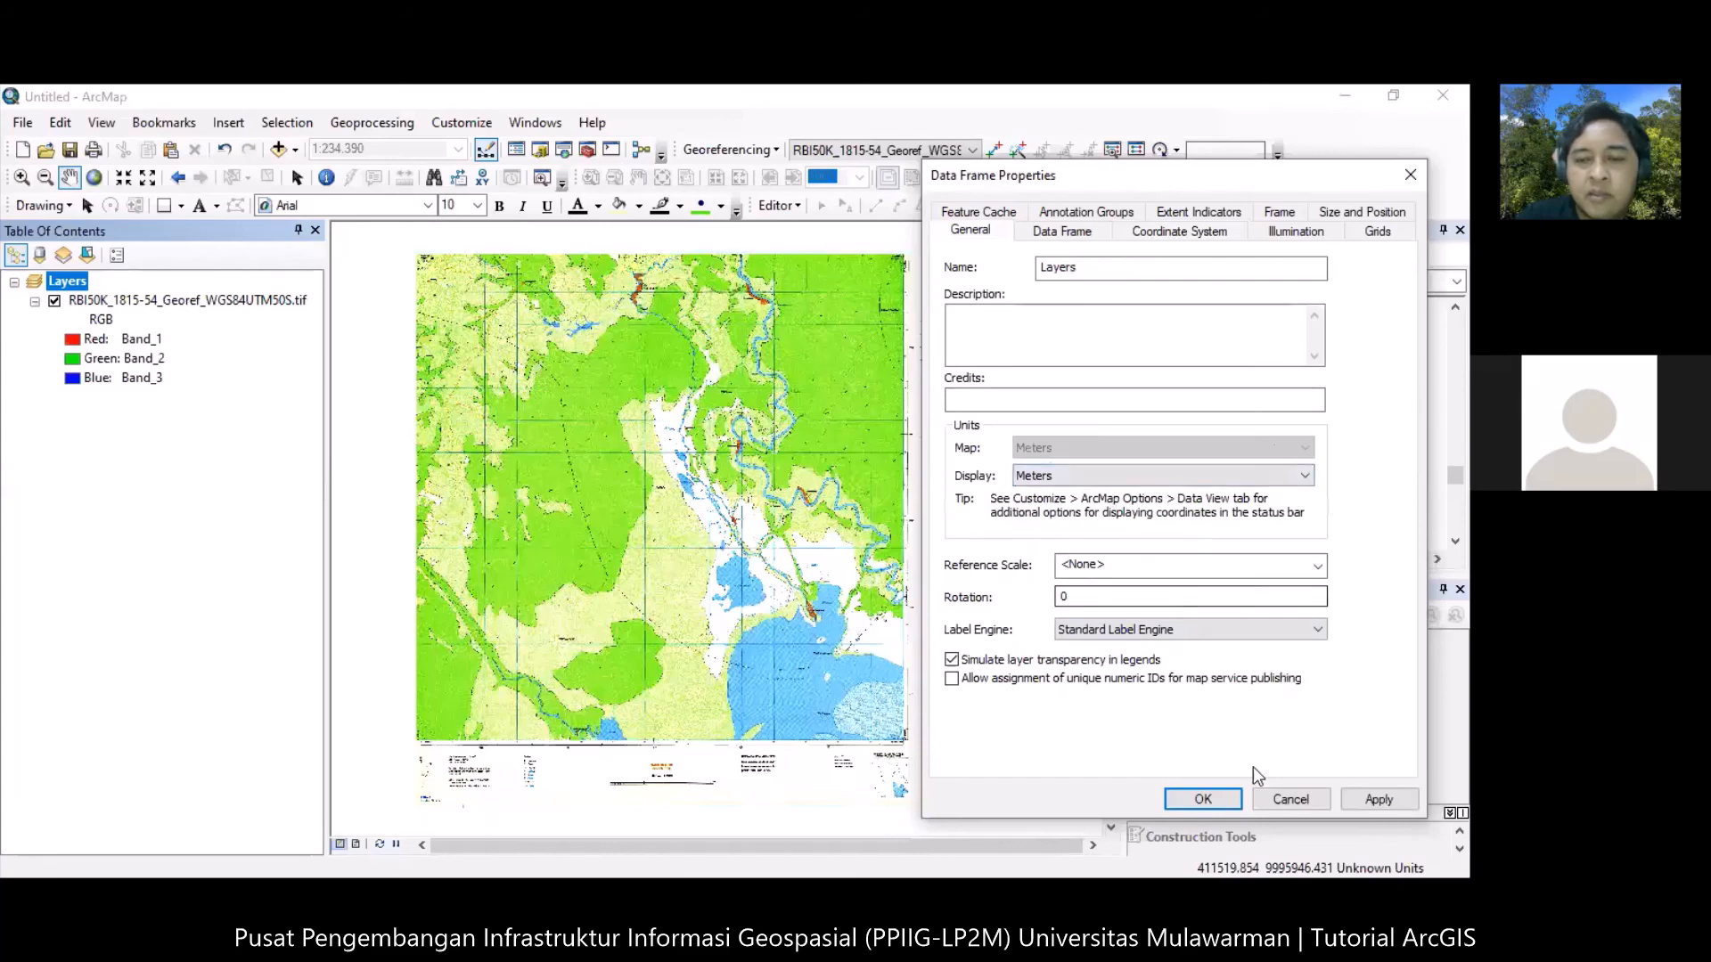
{"action": "left_click", "coordinate": [1226, 800]}
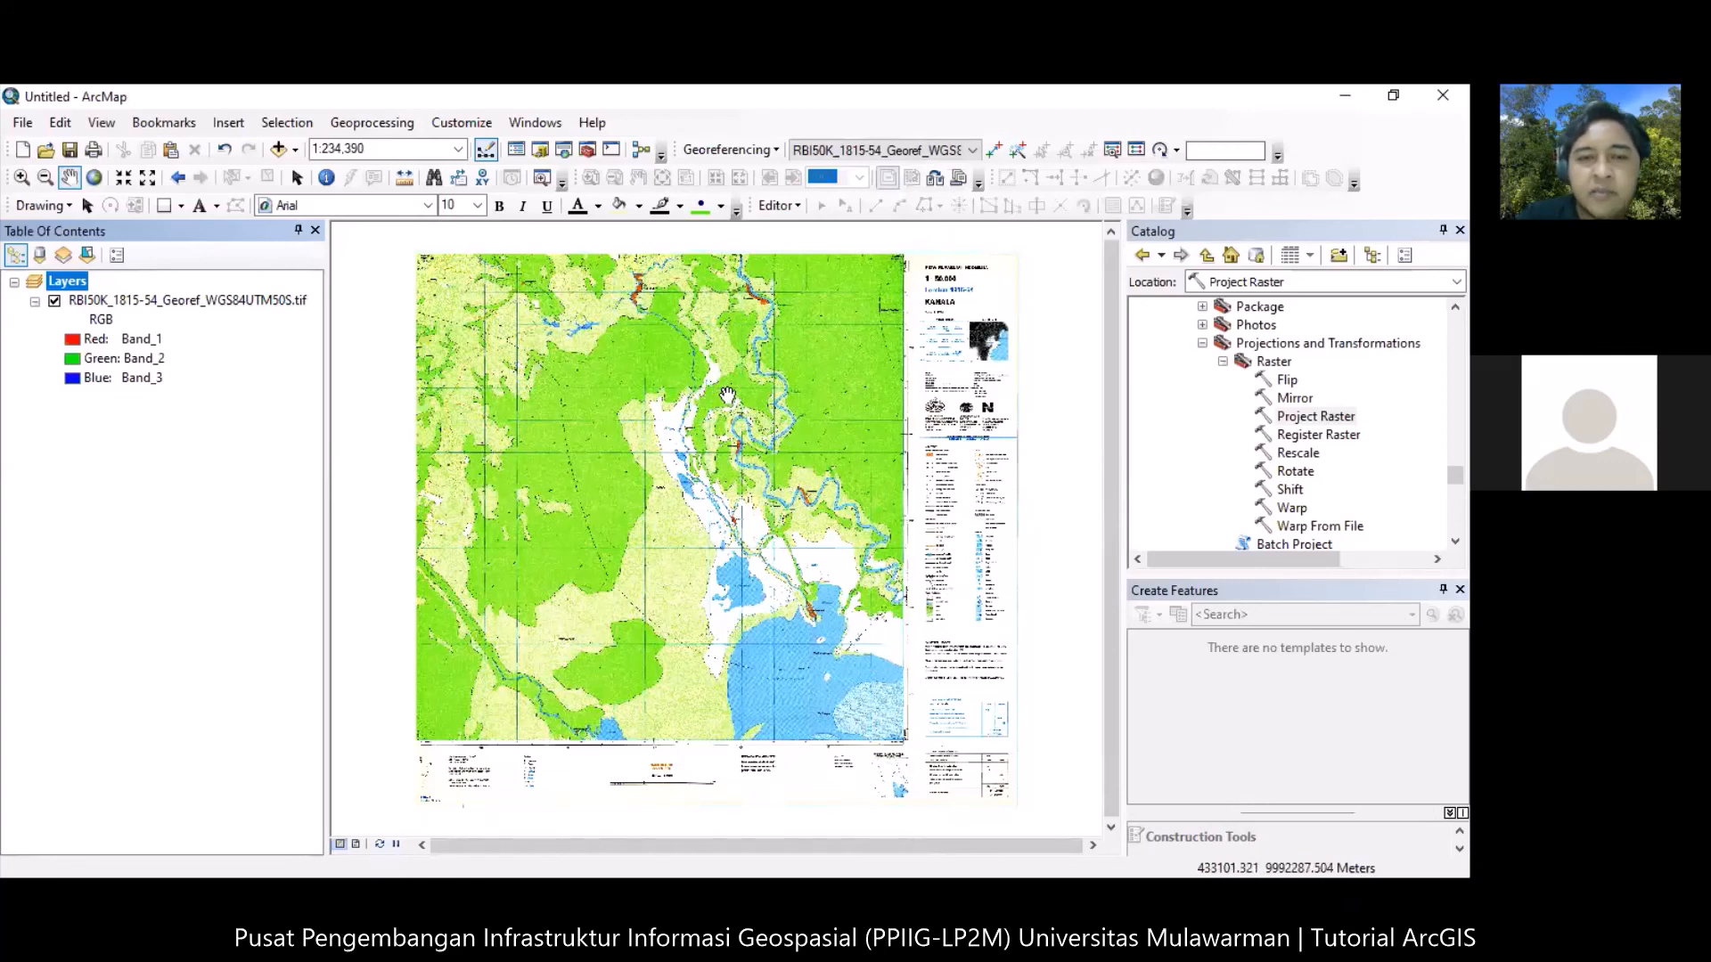
Examine the reprojected map up close along its rivers, settlements and lakes.
{"action": "left_click", "coordinate": [21, 177]}
{"action": "left_click_drag", "start_coordinate": [832, 529], "coordinate": [947, 617]}
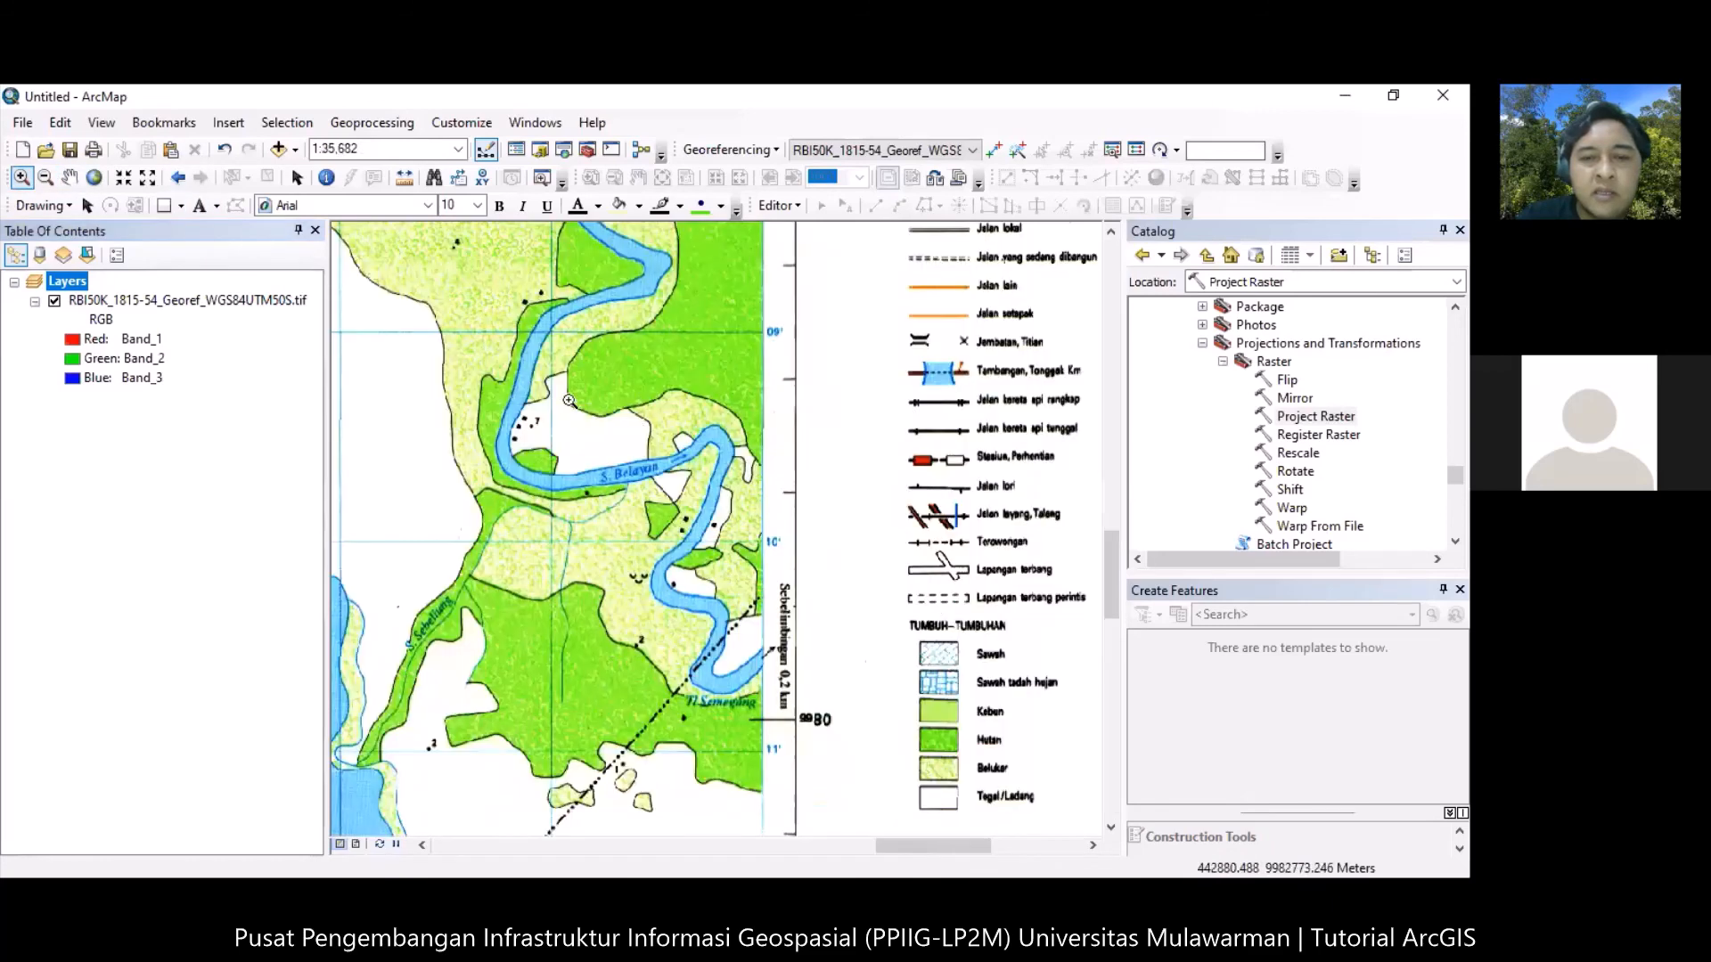
{"action": "left_click_drag", "start_coordinate": [570, 385], "coordinate": [758, 544]}
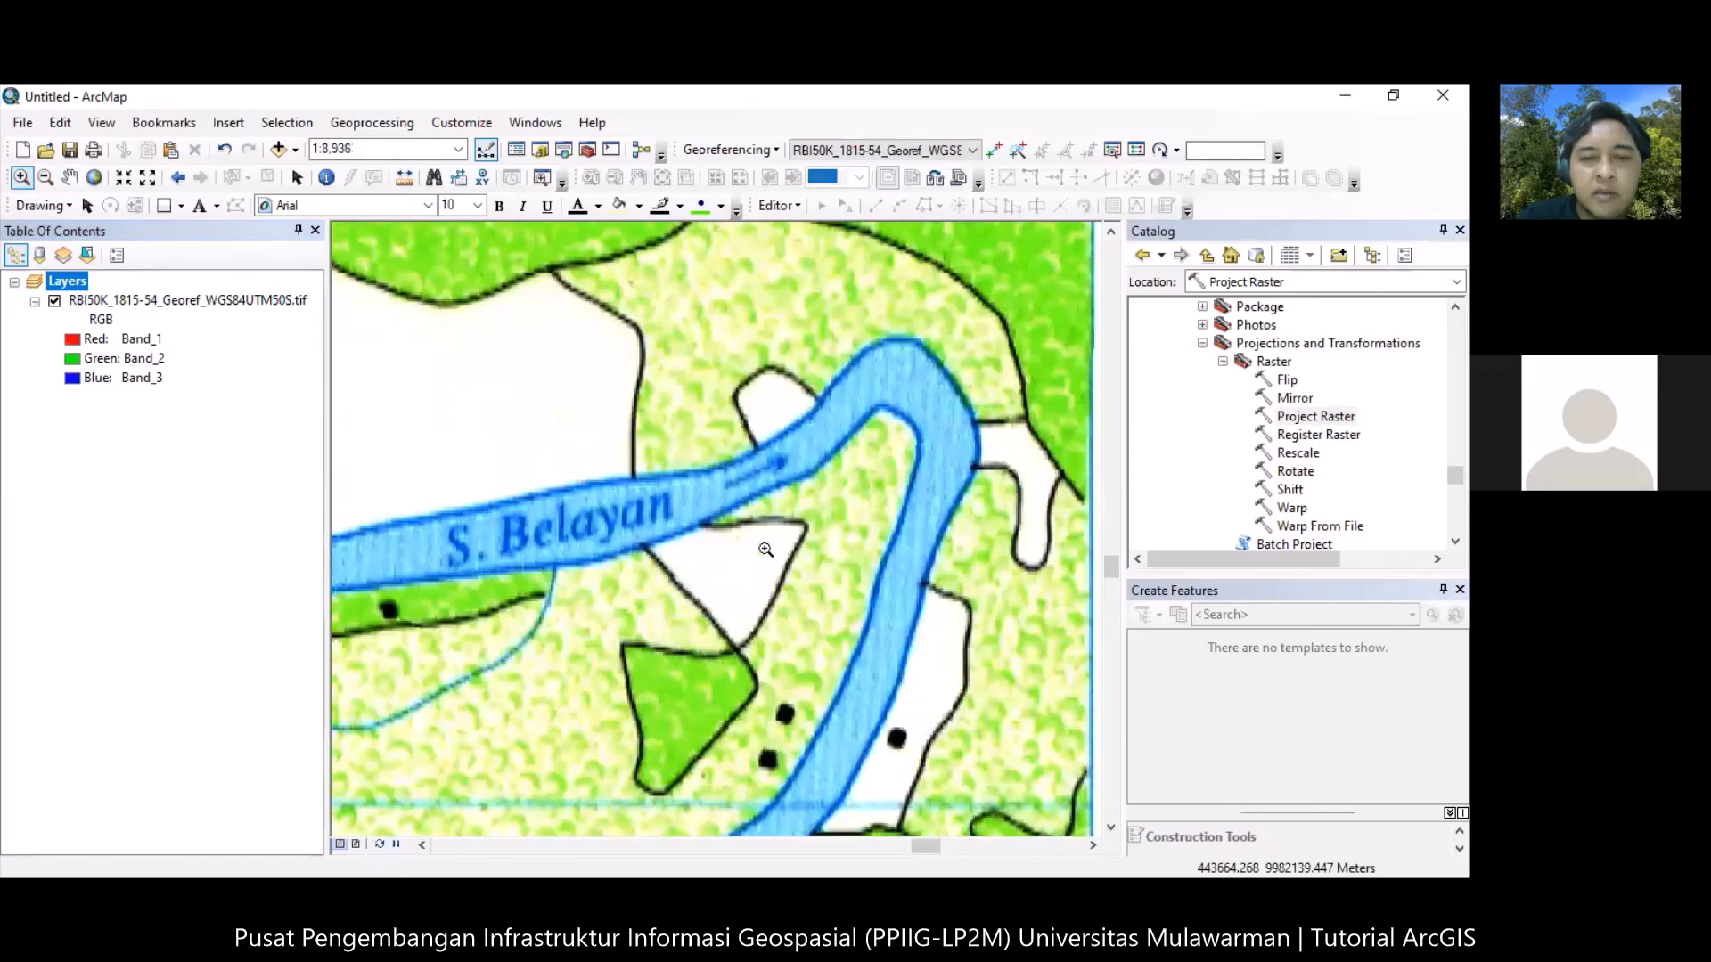
{"action": "left_click", "coordinate": [176, 177]}
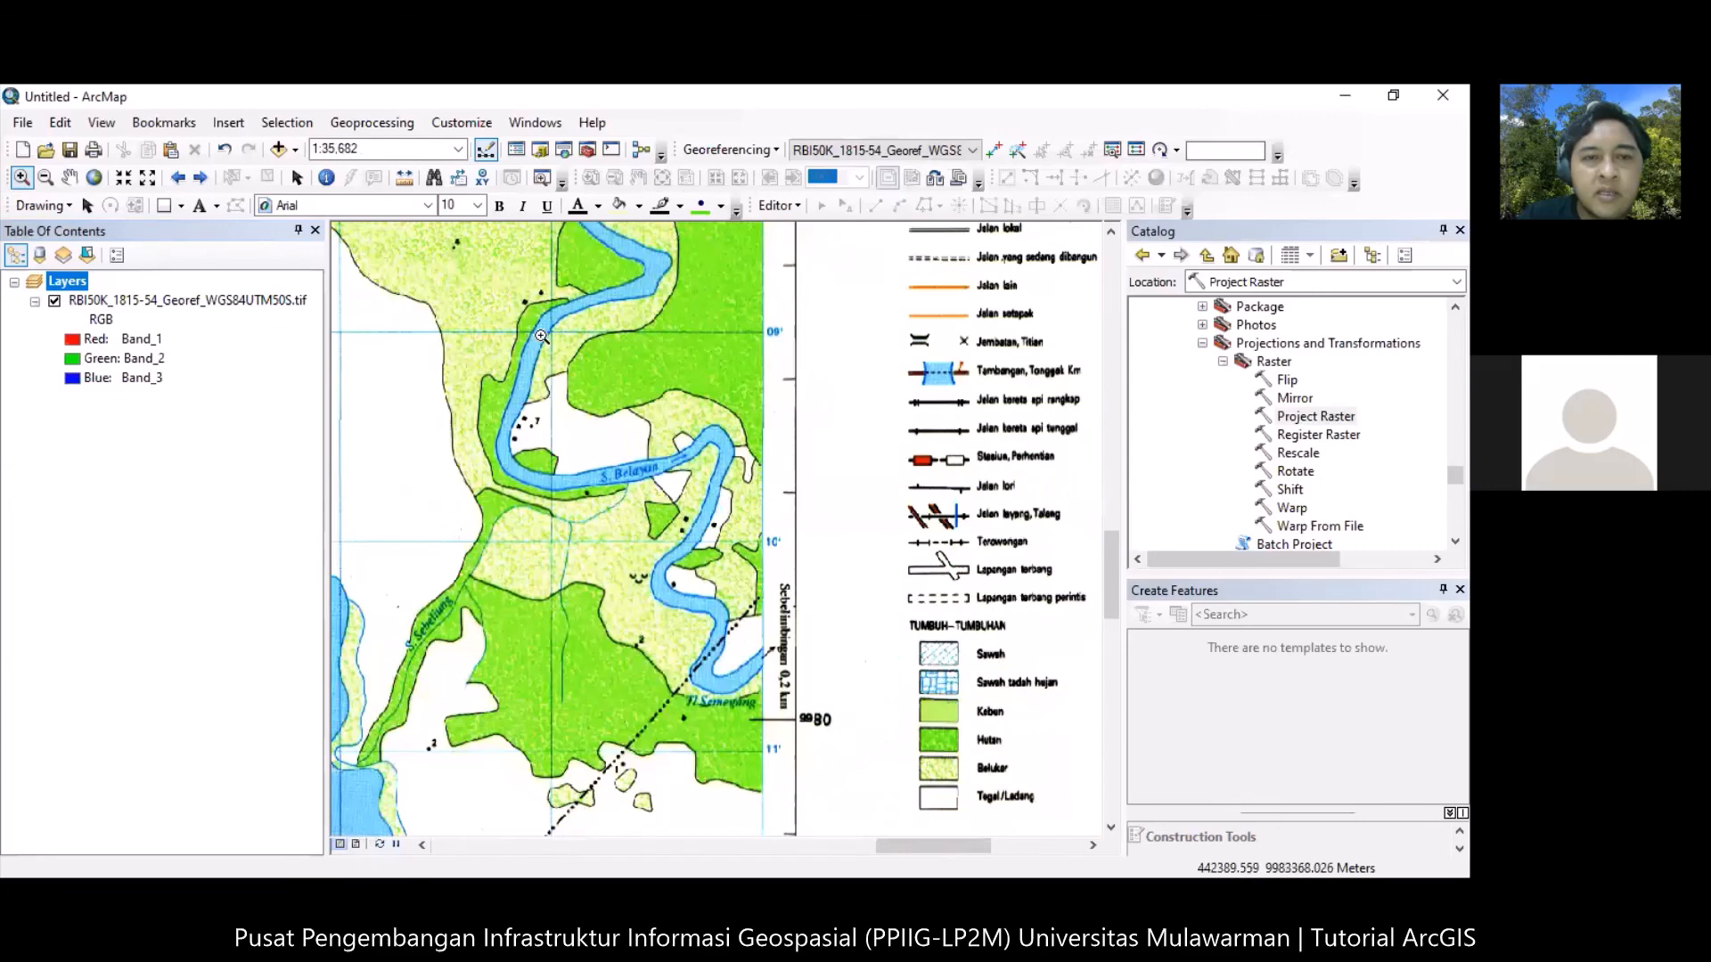
{"action": "left_click", "coordinate": [69, 178]}
{"action": "left_click_drag", "start_coordinate": [422, 233], "coordinate": [903, 705]}
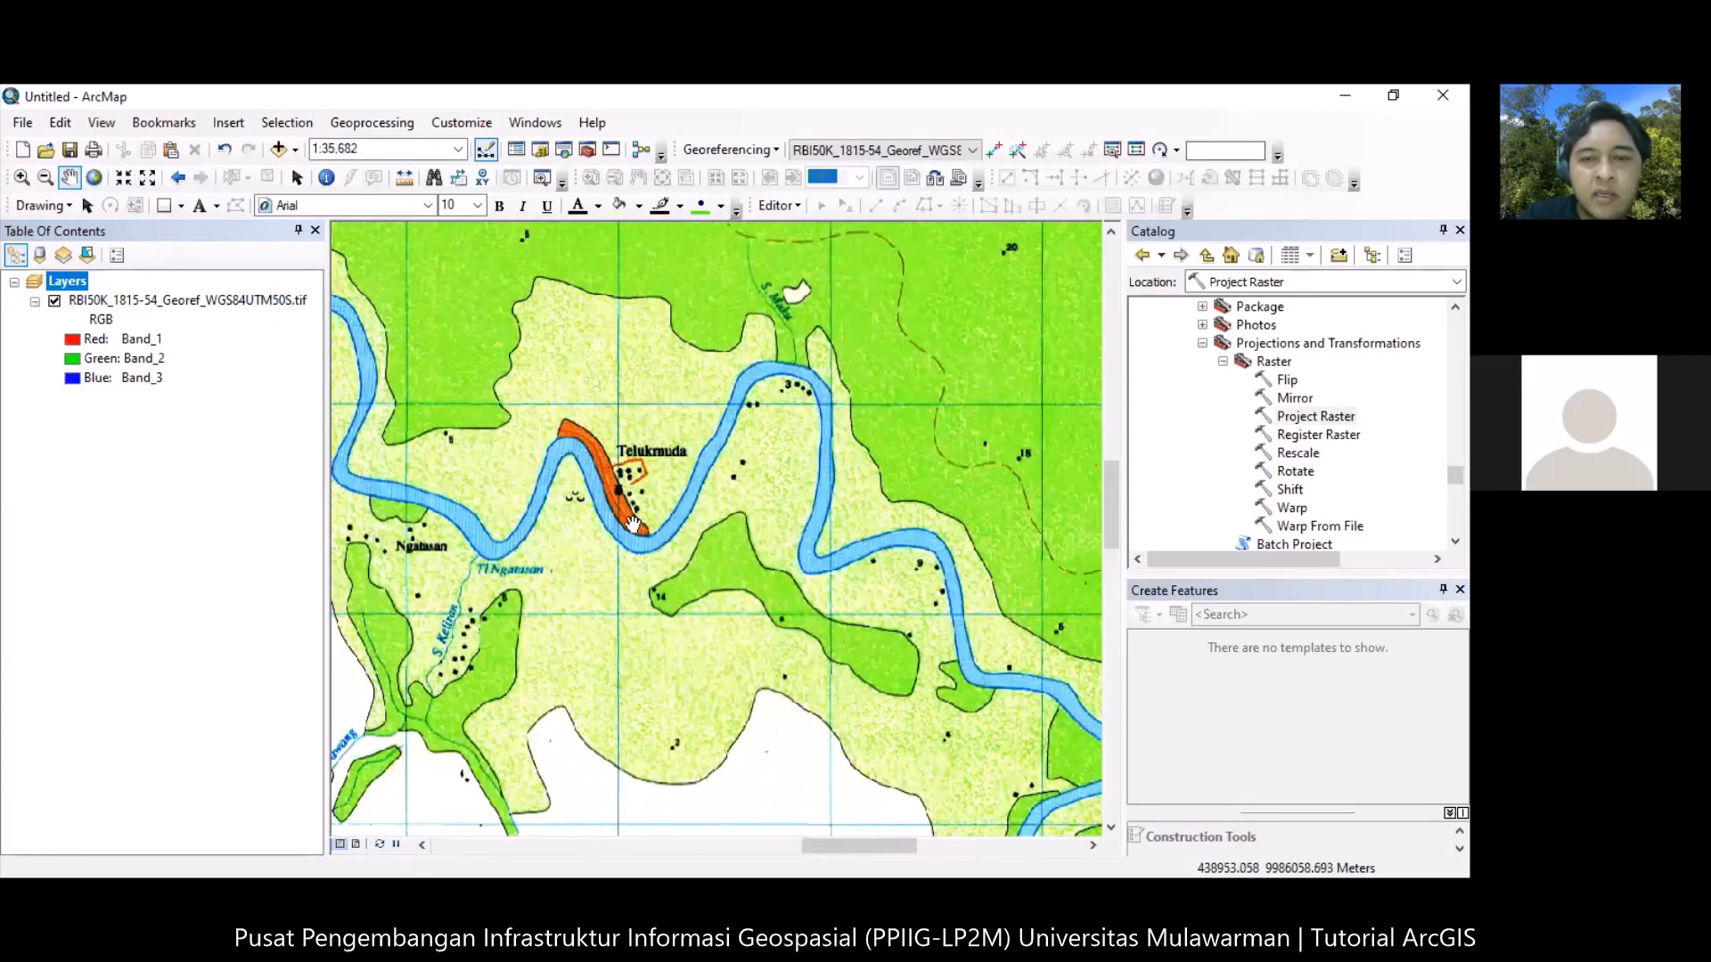
{"action": "left_click_drag", "start_coordinate": [511, 534], "coordinate": [793, 449]}
{"action": "left_click_drag", "start_coordinate": [663, 319], "coordinate": [857, 604]}
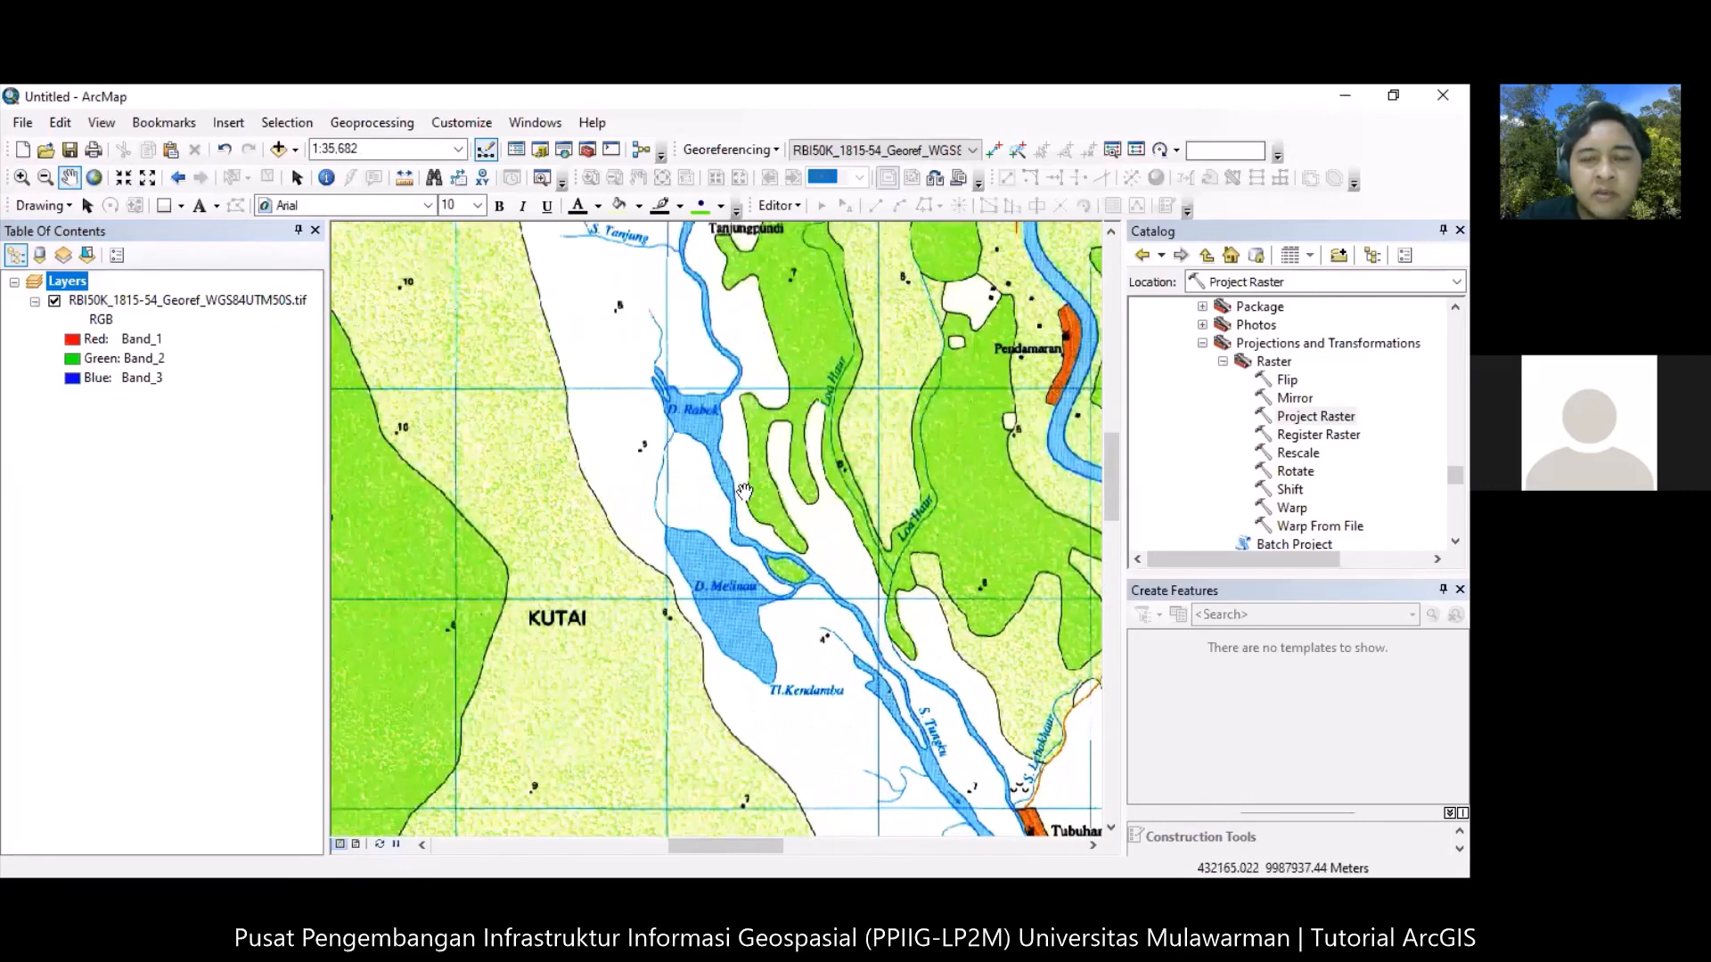
{"action": "left_click_drag", "start_coordinate": [793, 378], "coordinate": [783, 735]}
{"action": "left_click_drag", "start_coordinate": [857, 387], "coordinate": [879, 735]}
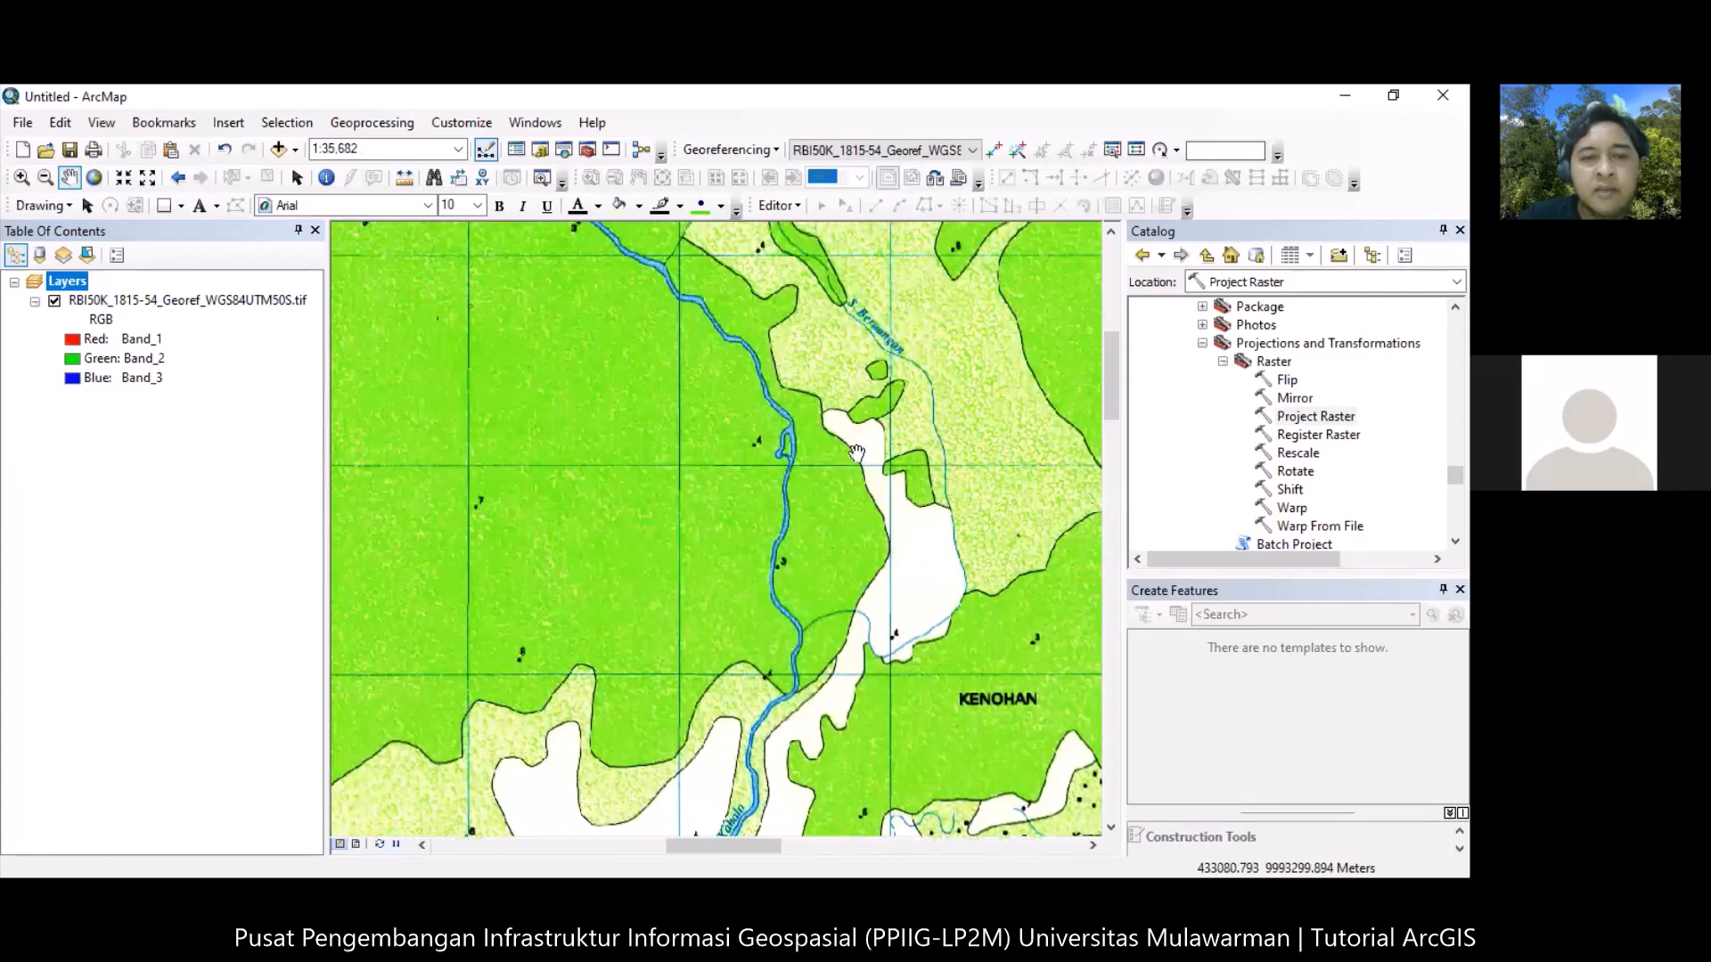